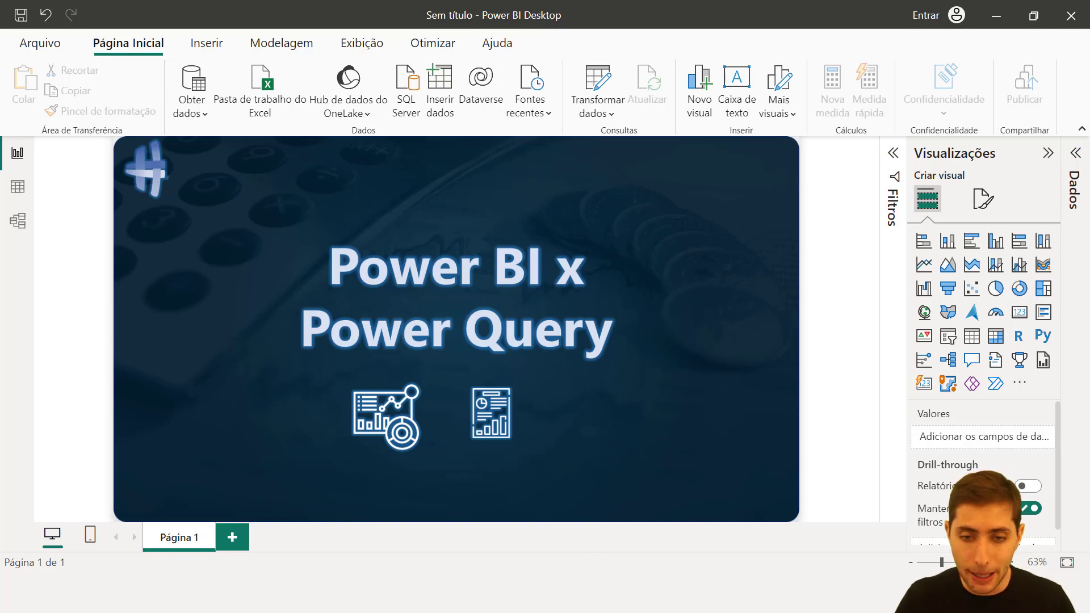
Step: Switch to File Explorer, open the Base Vendas workbook from the 11-22 folder and examine how its sales data is laid out
key(alt+Tab)
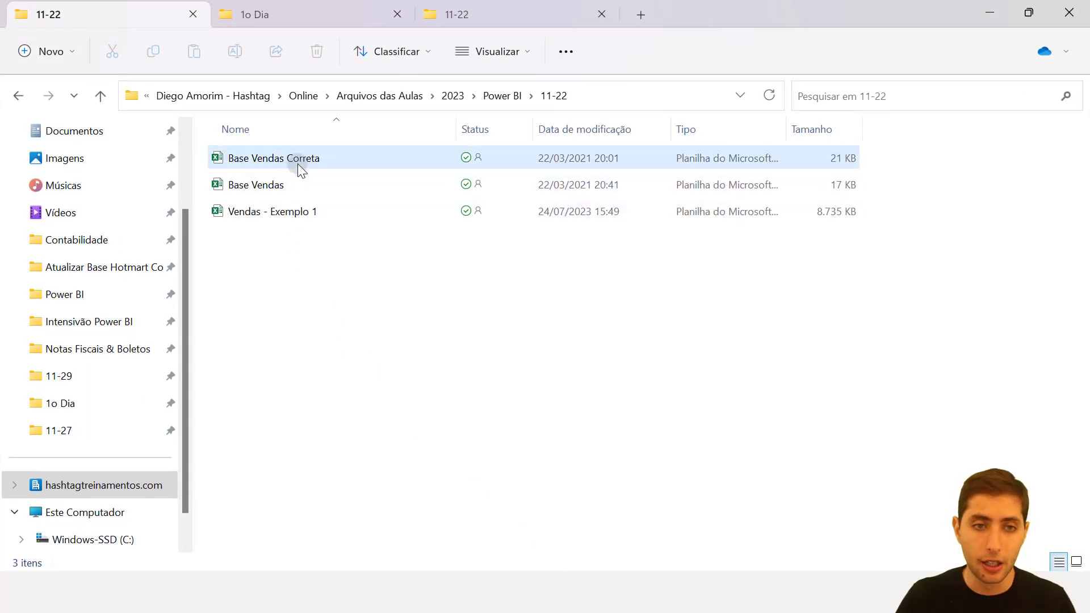
click(294, 183)
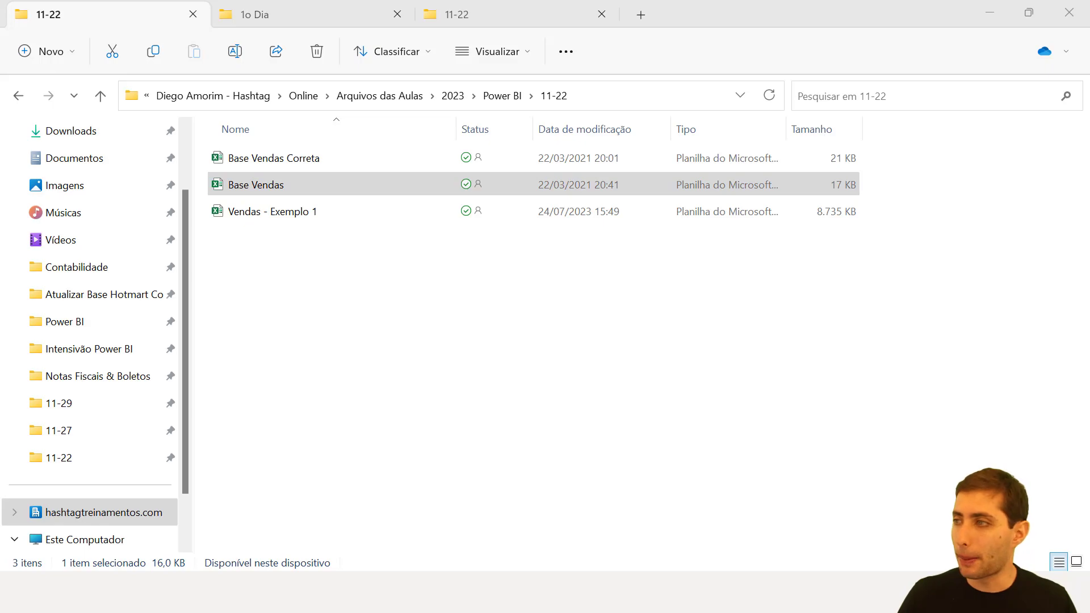
scroll(434, 323, down, 2)
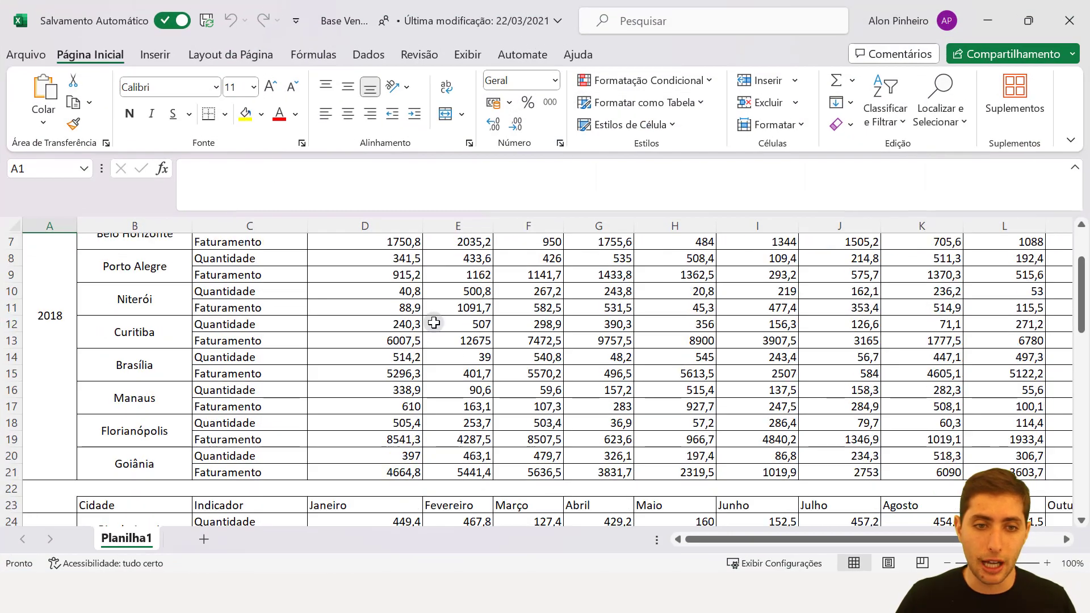
scroll(434, 323, up, 2)
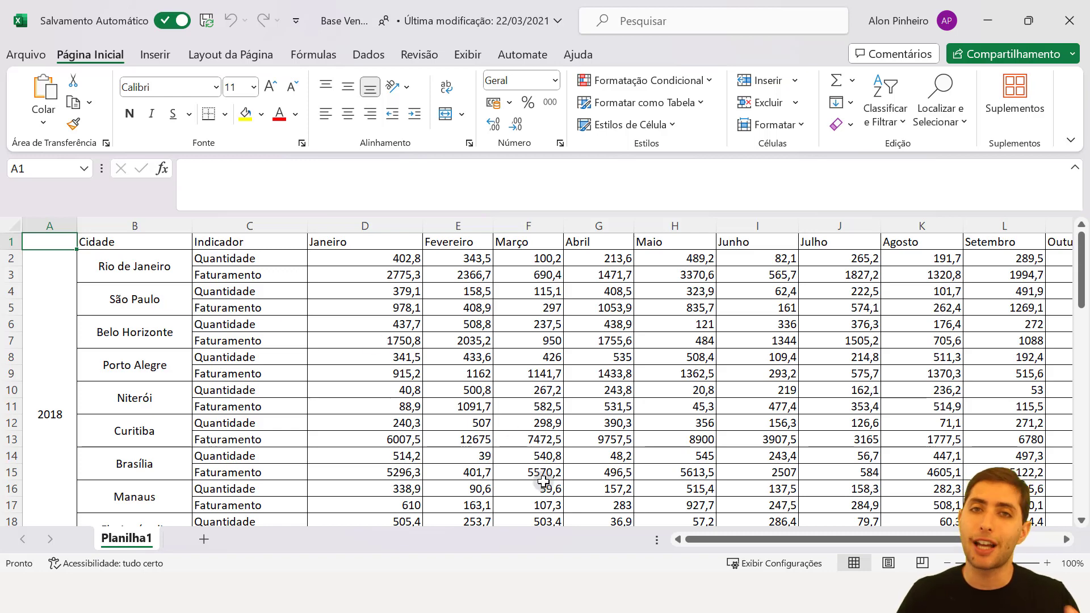
drag(49, 365, 594, 406)
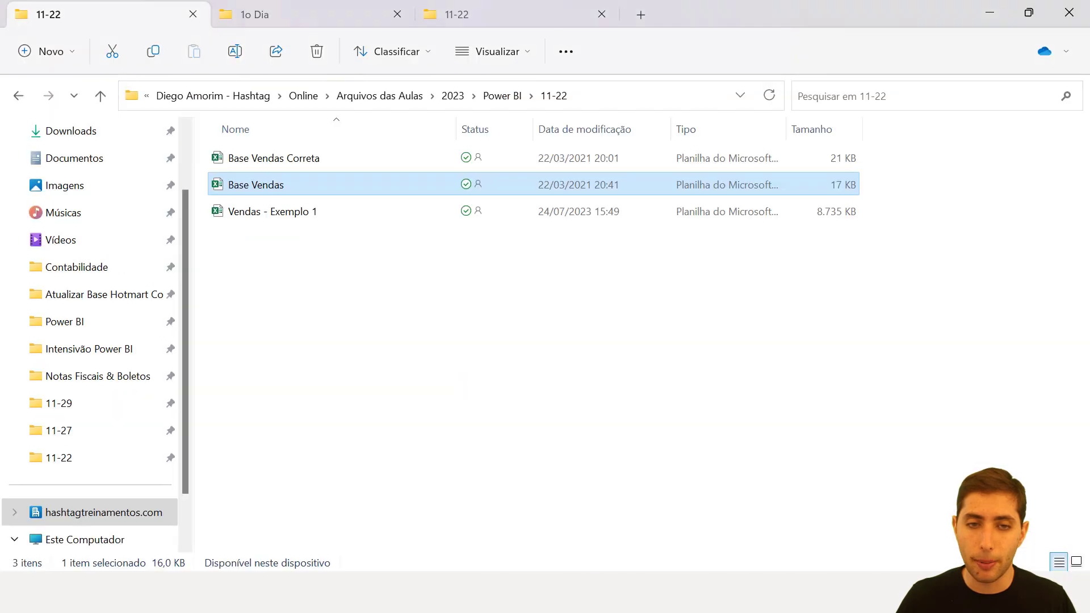
Step: Open the Base Vendas Correta workbook and review its Ano, Mês, Cidade and Quantidade columns
double_click(302, 155)
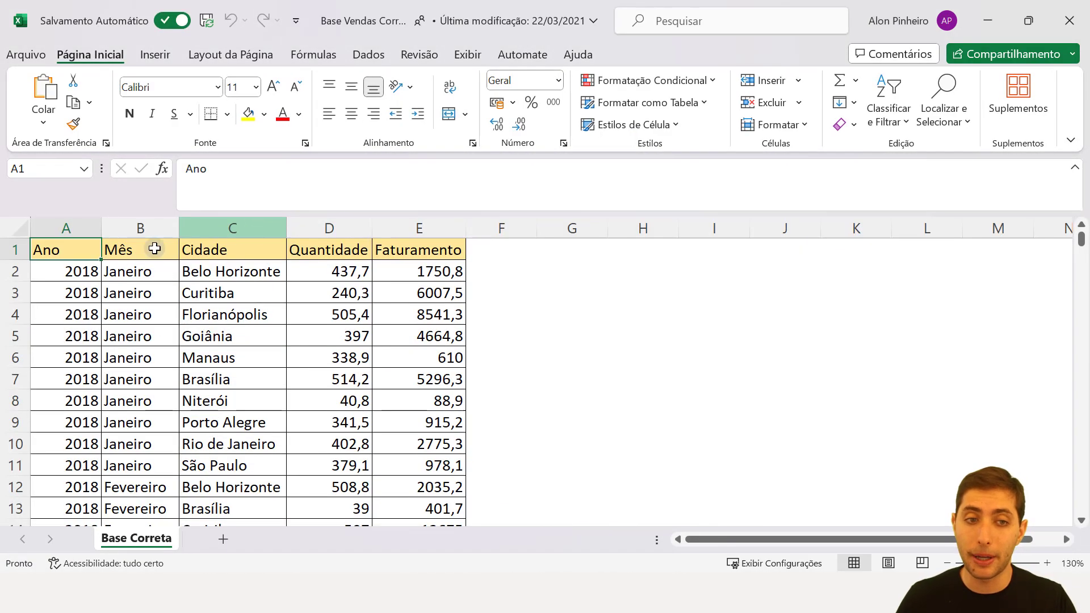
click(90, 225)
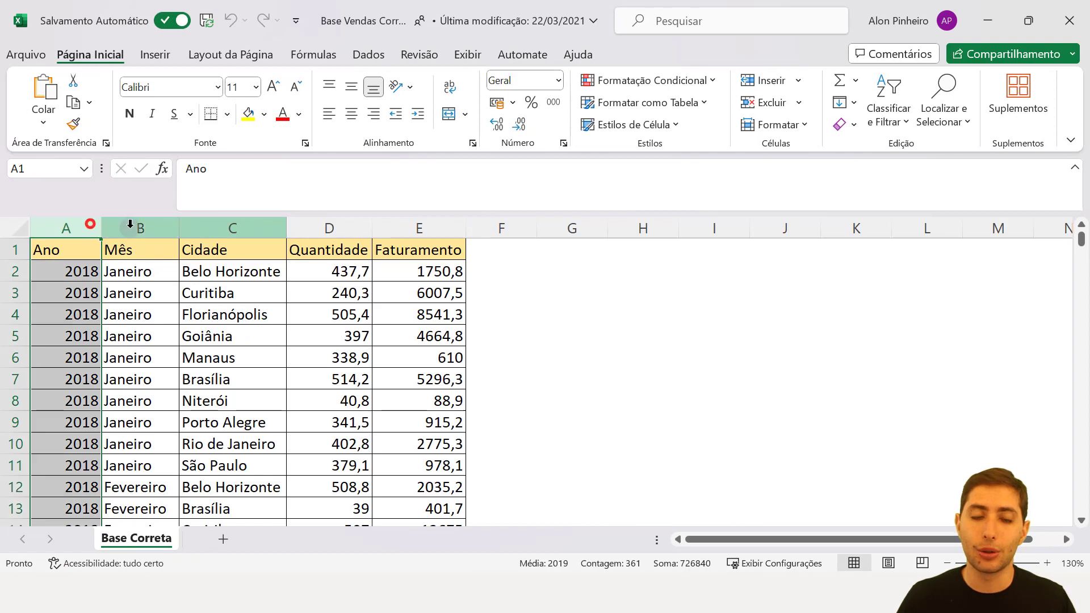
click(130, 227)
click(218, 228)
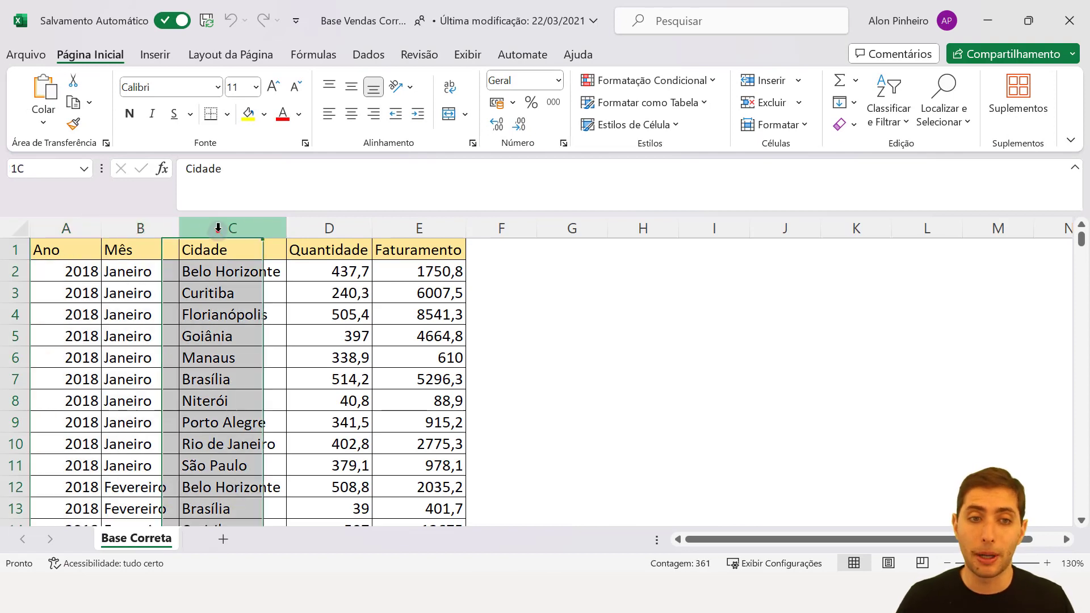
click(314, 227)
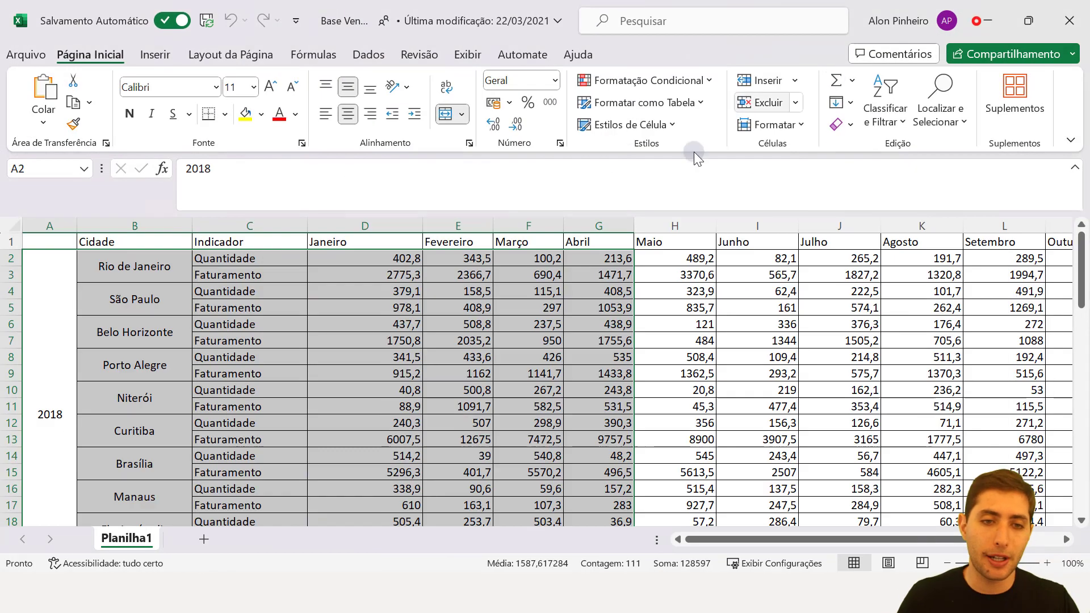
Step: Return to the Base Vendas workbook and examine the indicator rows, the January values and the merged year cell
click(343, 323)
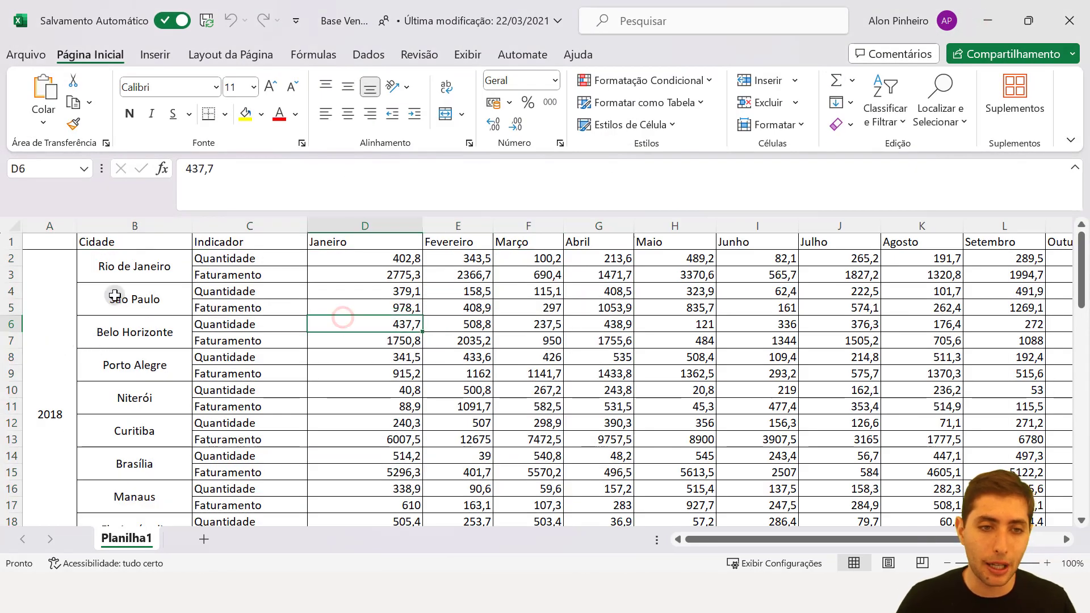
drag(213, 260, 249, 306)
drag(365, 260, 365, 306)
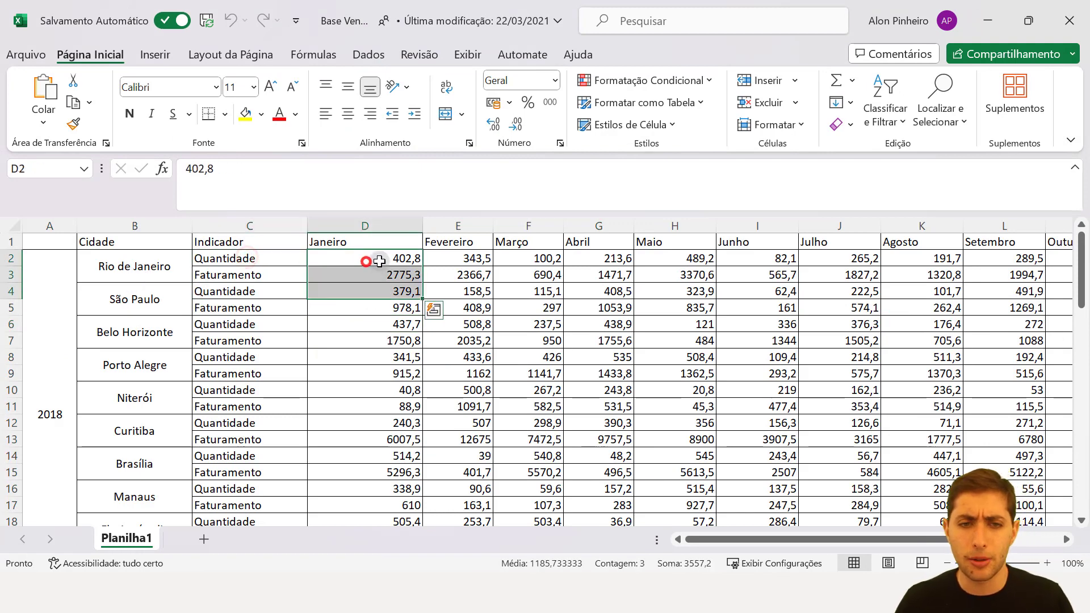
click(381, 243)
key(Down)
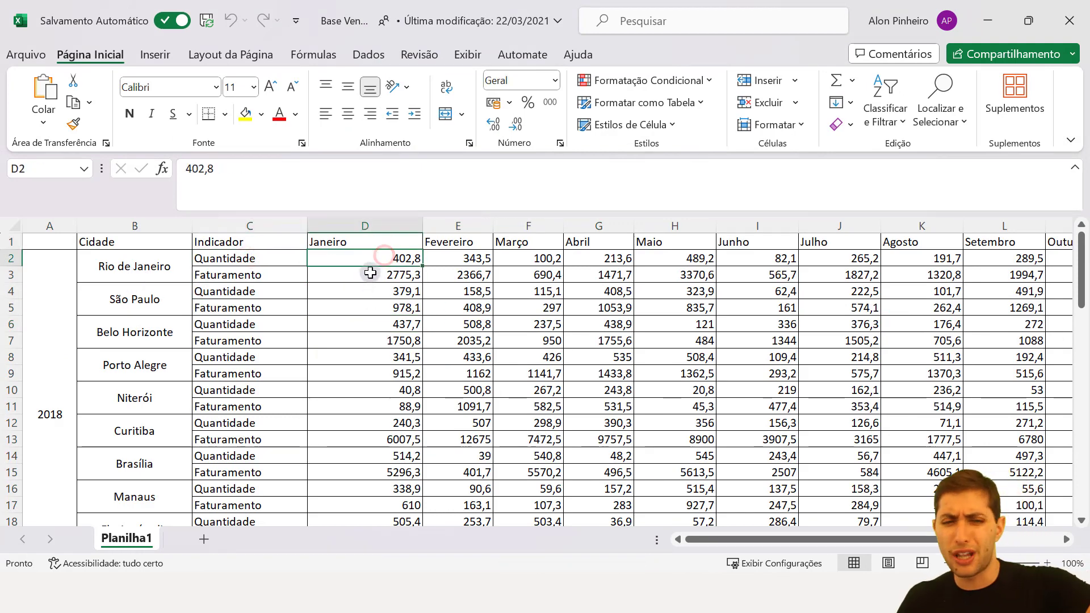
click(370, 274)
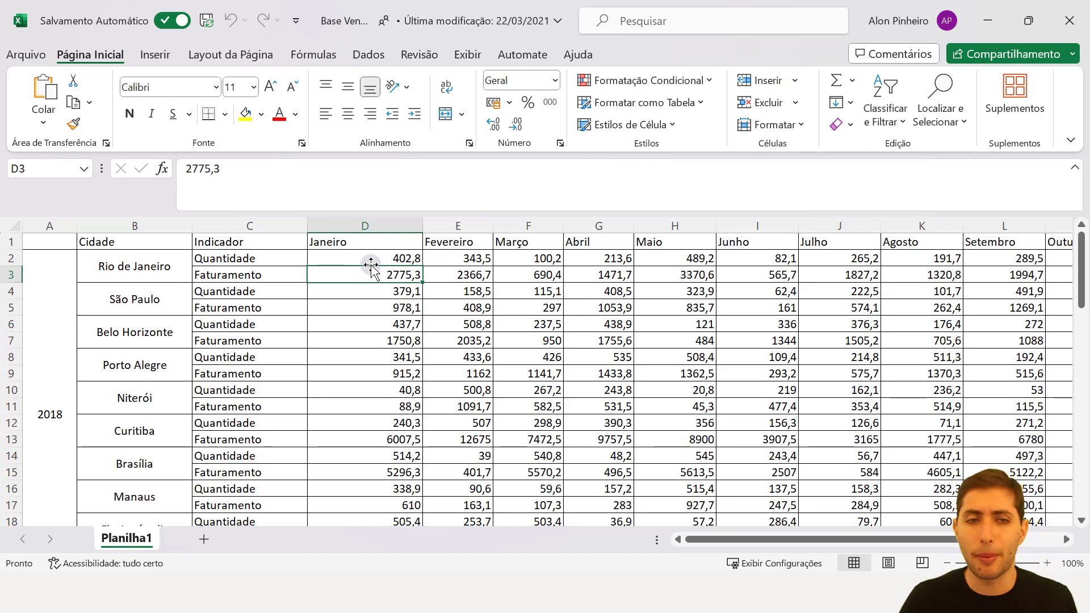
click(52, 299)
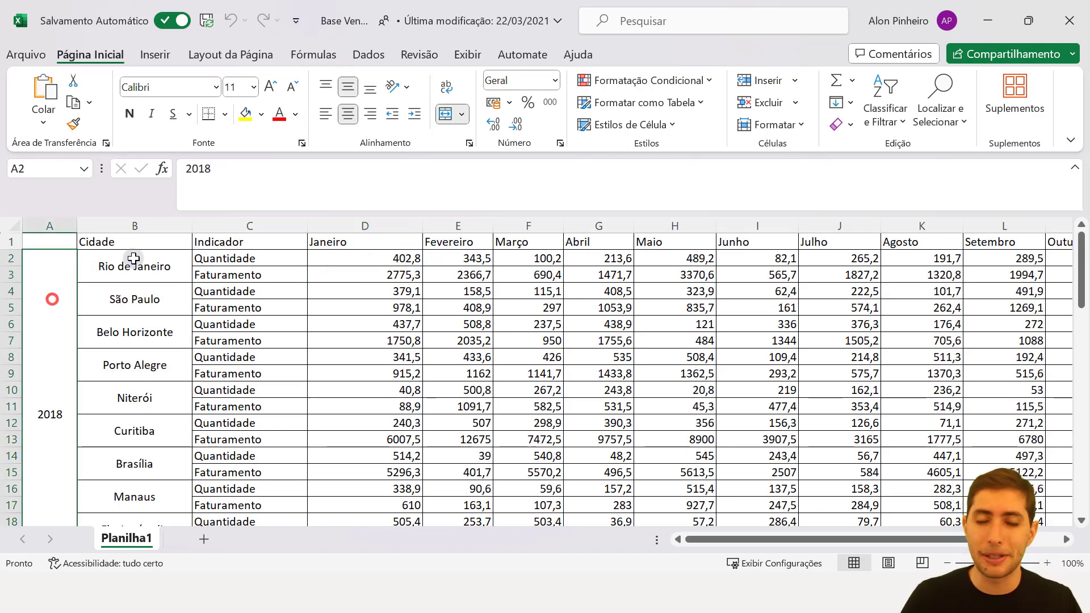
scroll(144, 280, down, 2)
scroll(146, 280, up, 2)
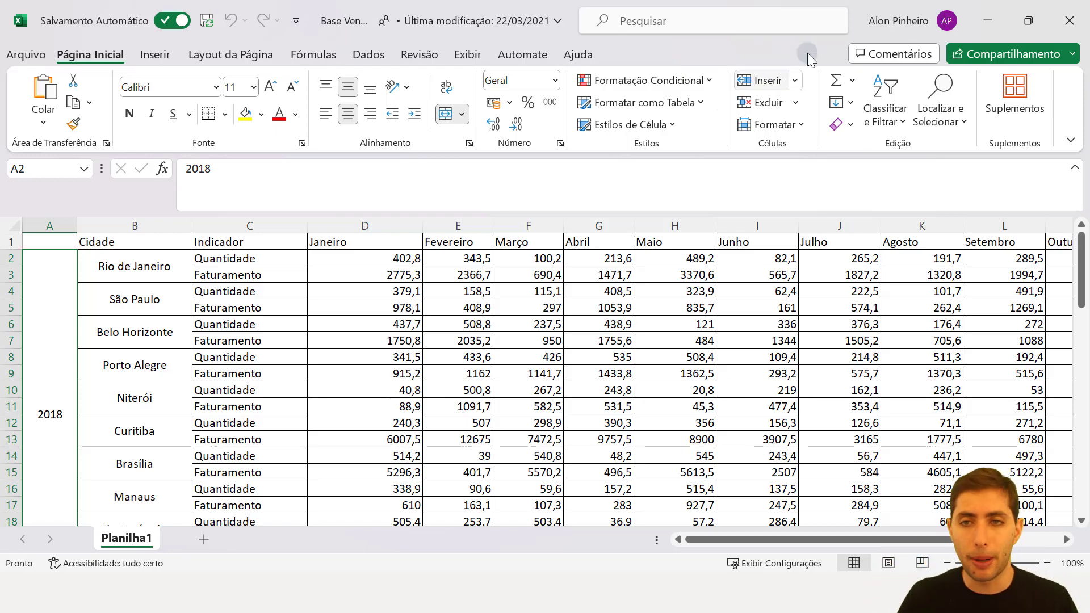
Step: Switch to the untitled Power BI Desktop report and look through its table and model views, returning to the report view
click(988, 21)
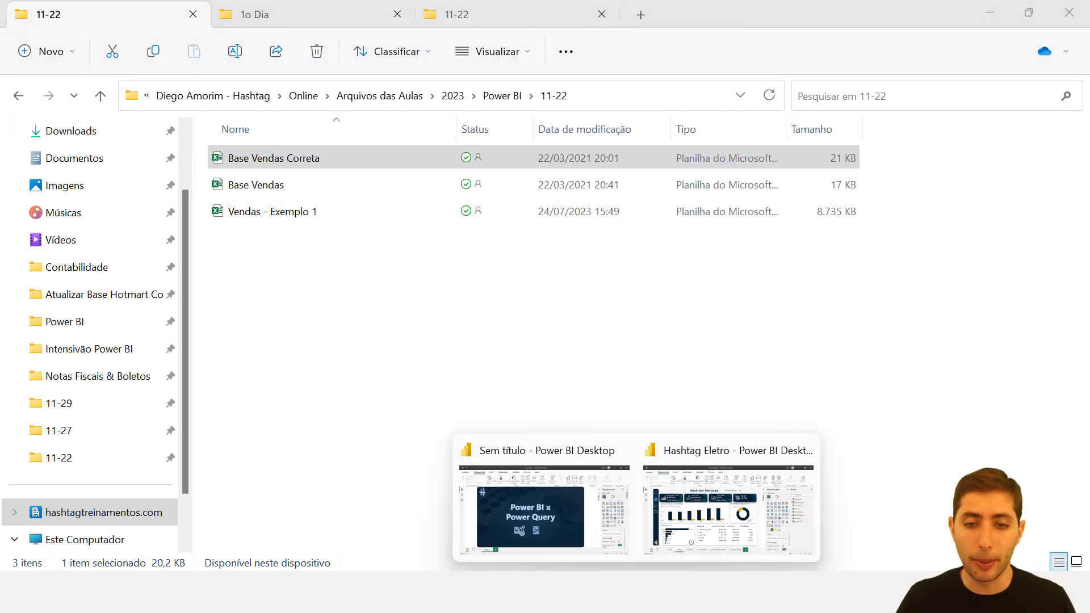
click(559, 539)
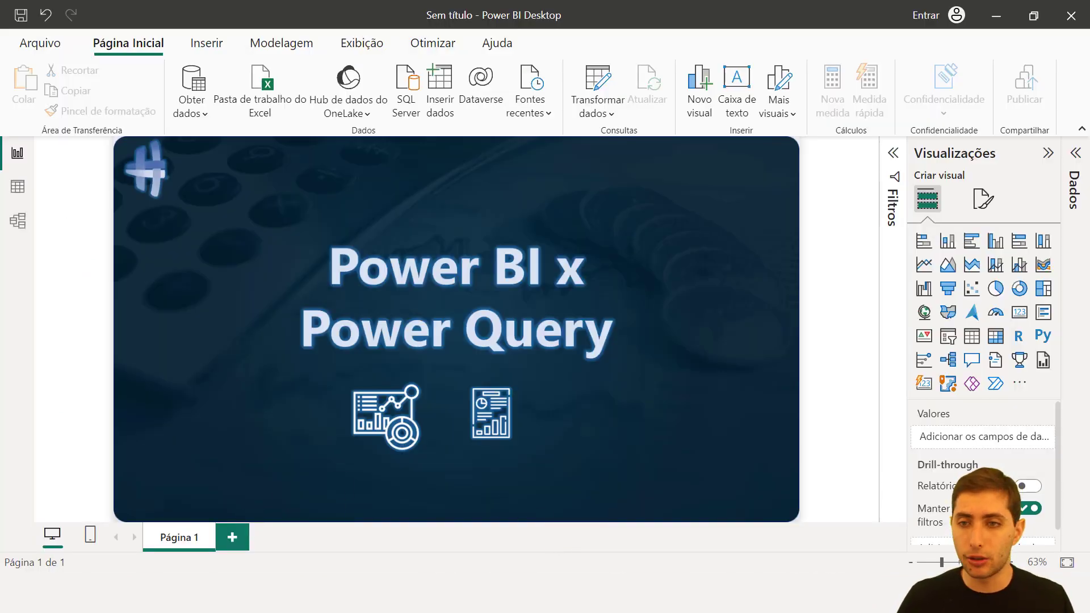
click(16, 186)
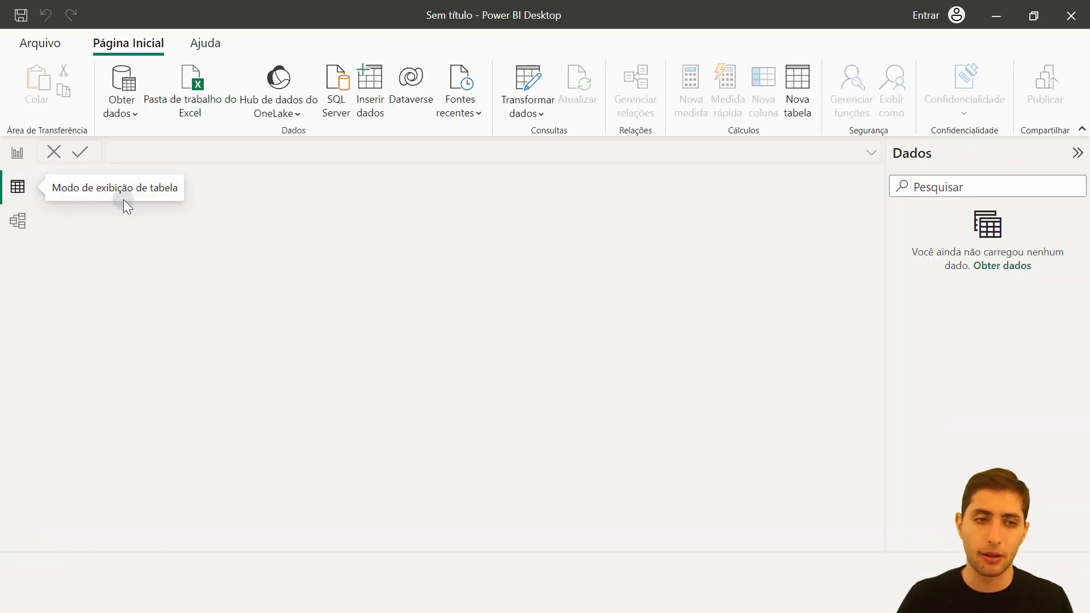
click(23, 224)
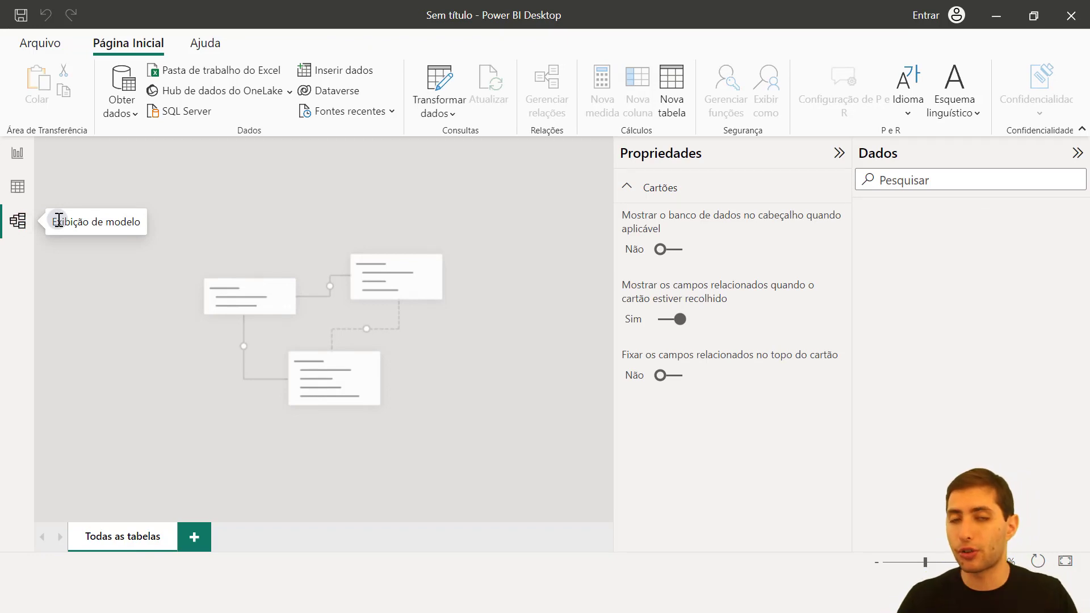
click(14, 153)
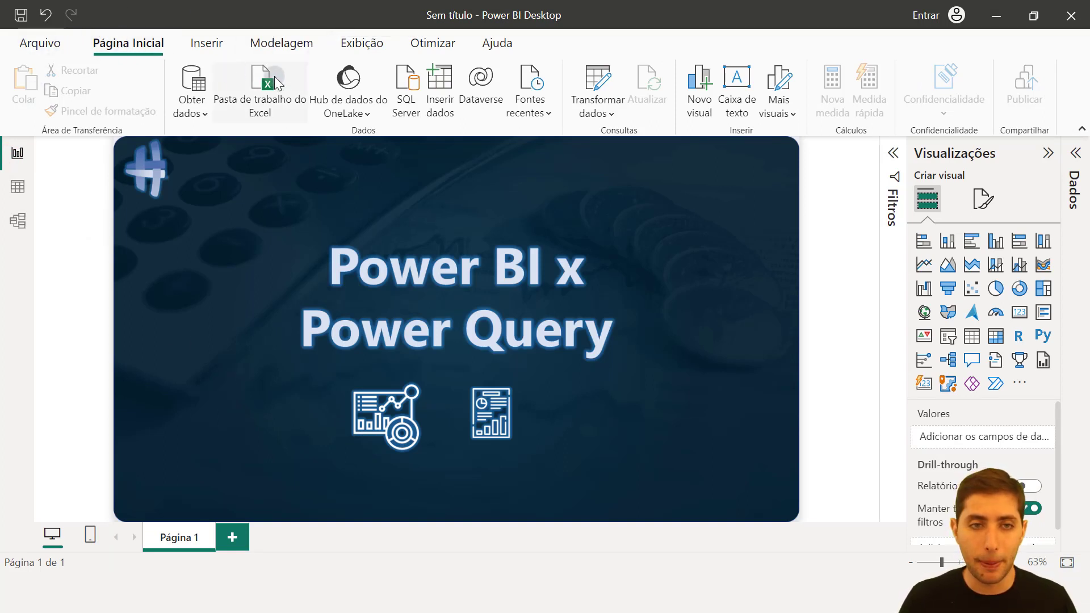
Step: Import Planilha1 from the Excel workbook Vendas - Exemplo 1 in the 11-22 folder and open it in the Power Query Editor
click(263, 109)
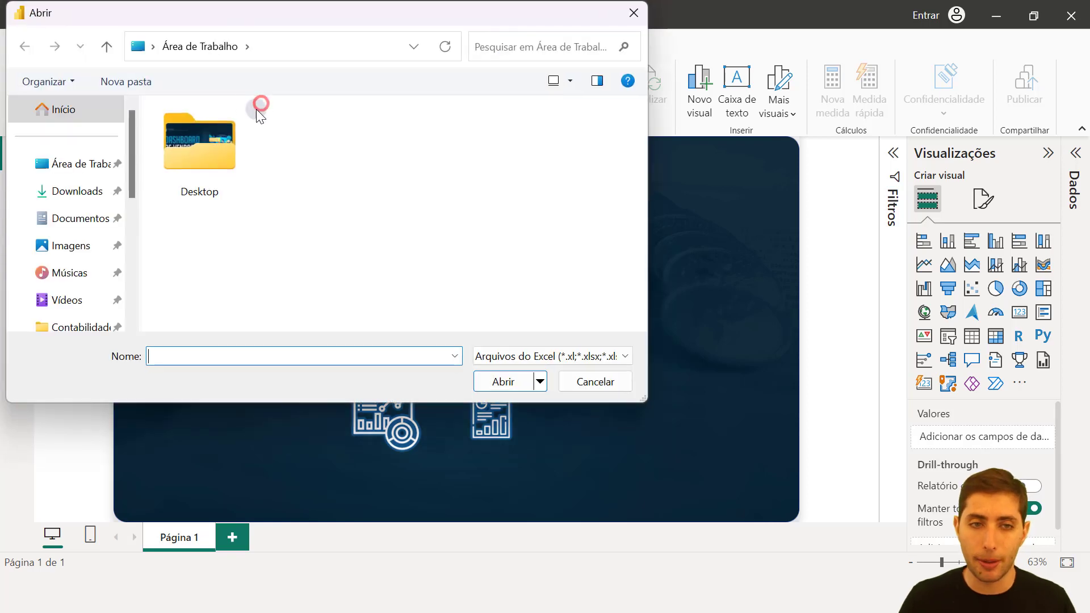
scroll(108, 249, down, 2)
scroll(97, 264, down, 2)
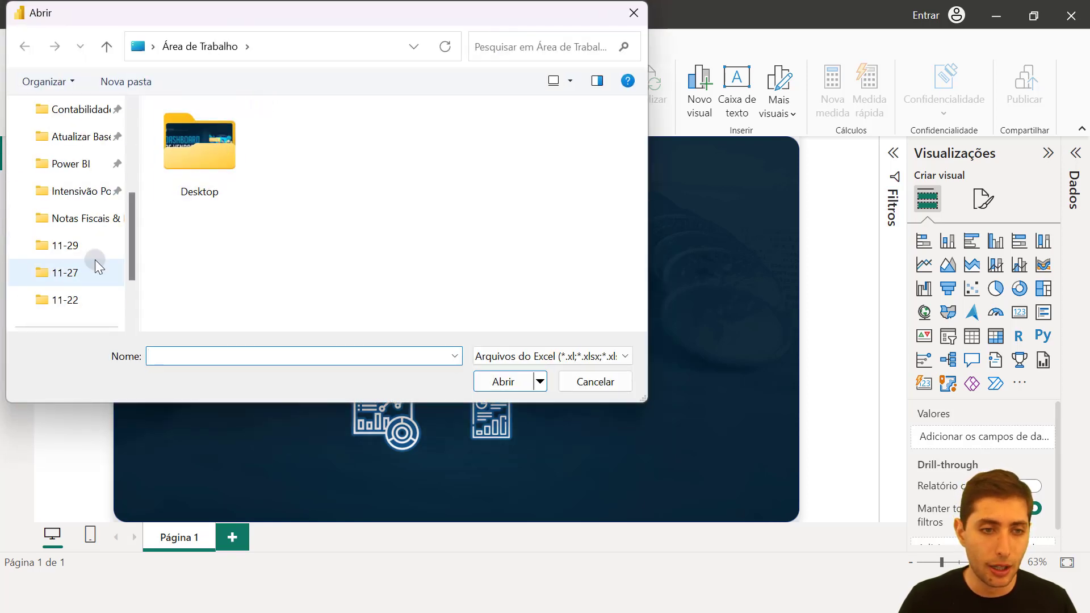
click(59, 299)
click(196, 191)
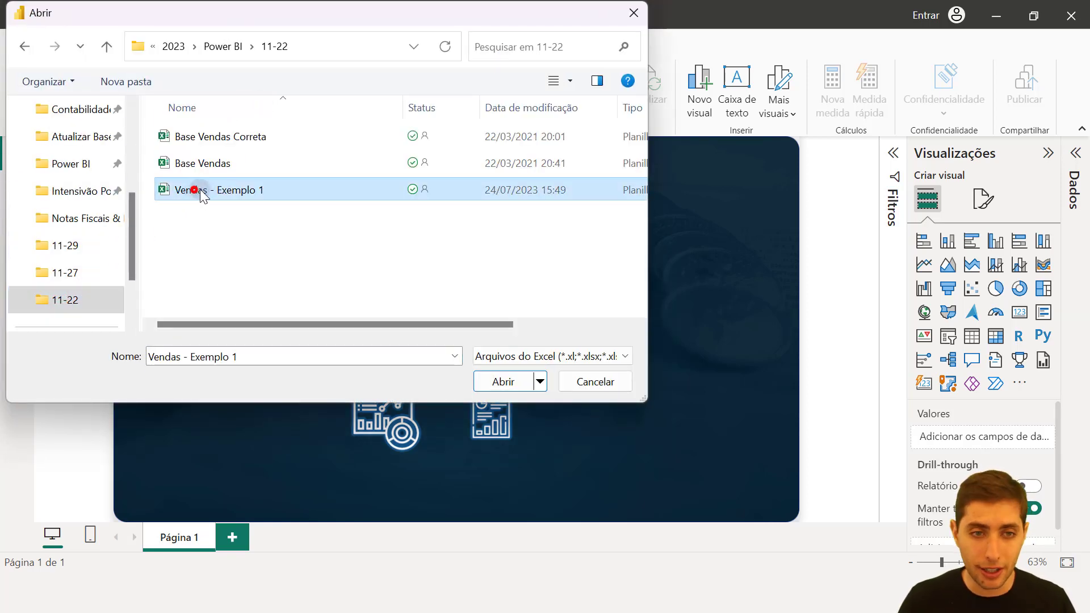
click(491, 385)
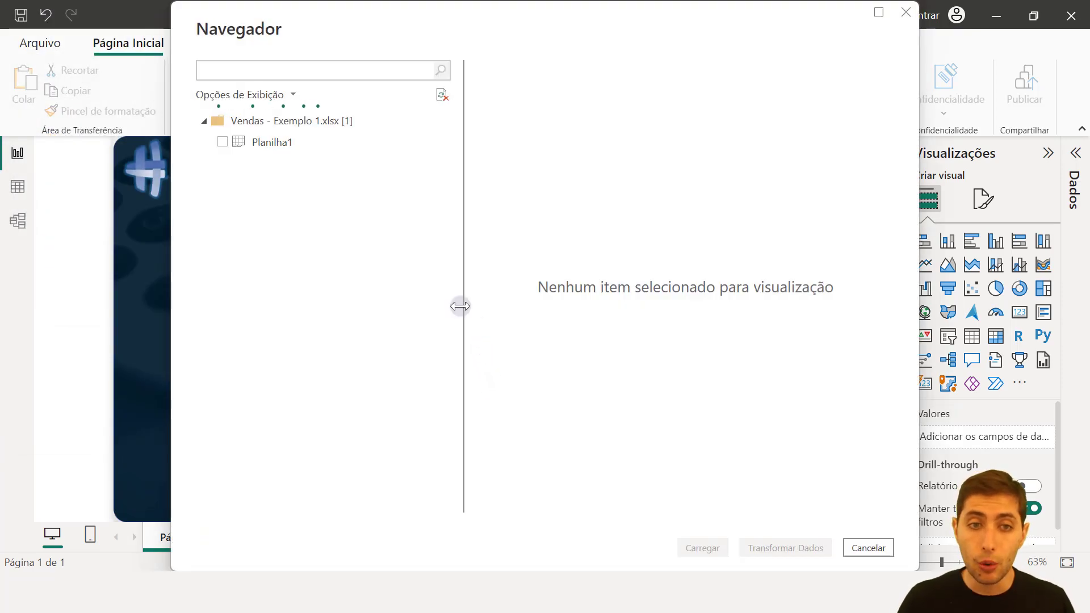
click(301, 142)
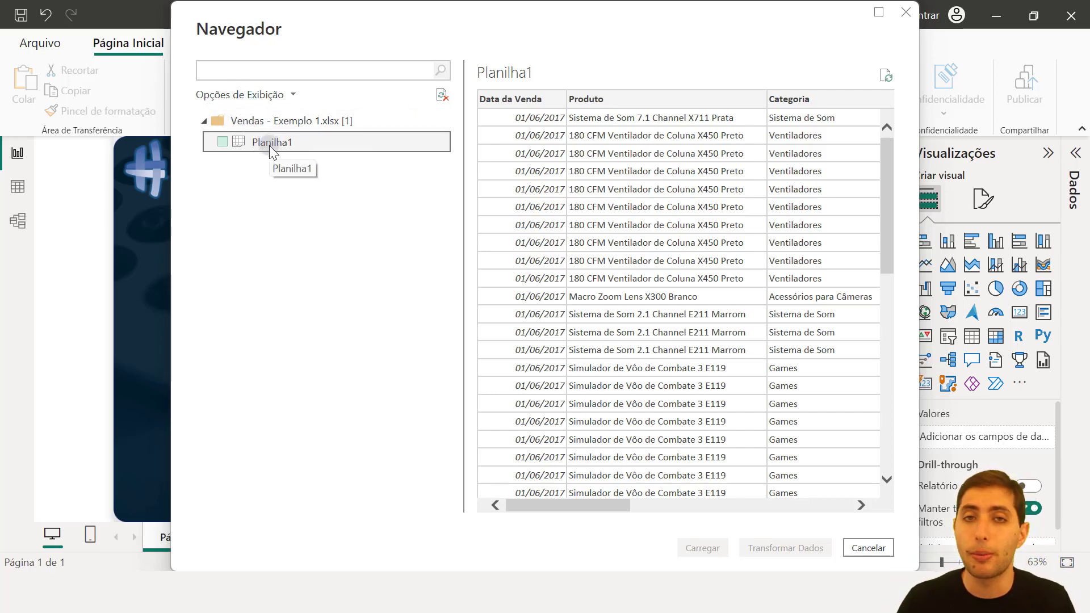
click(222, 142)
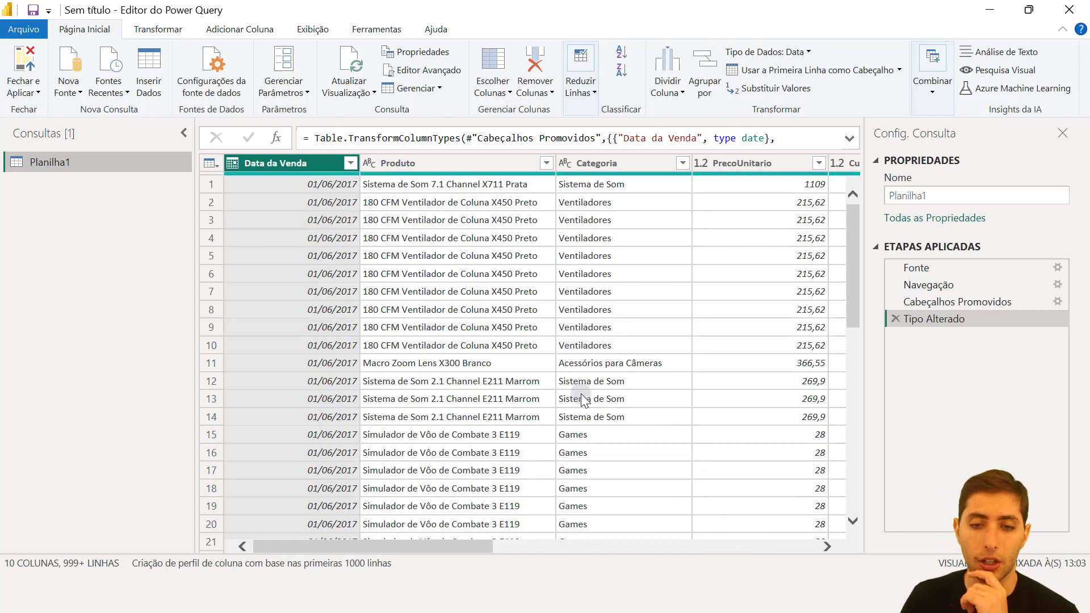
Step: Switch to the untitled Power BI Desktop report window, look at it, and return to the Power Query Editor
mouse_move(637, 604)
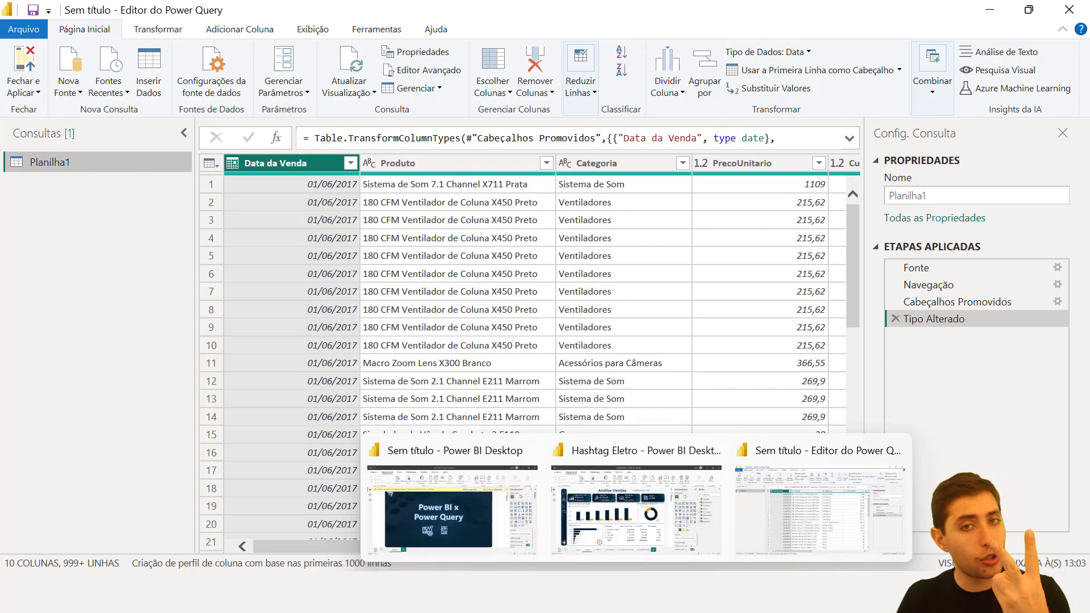
click(468, 506)
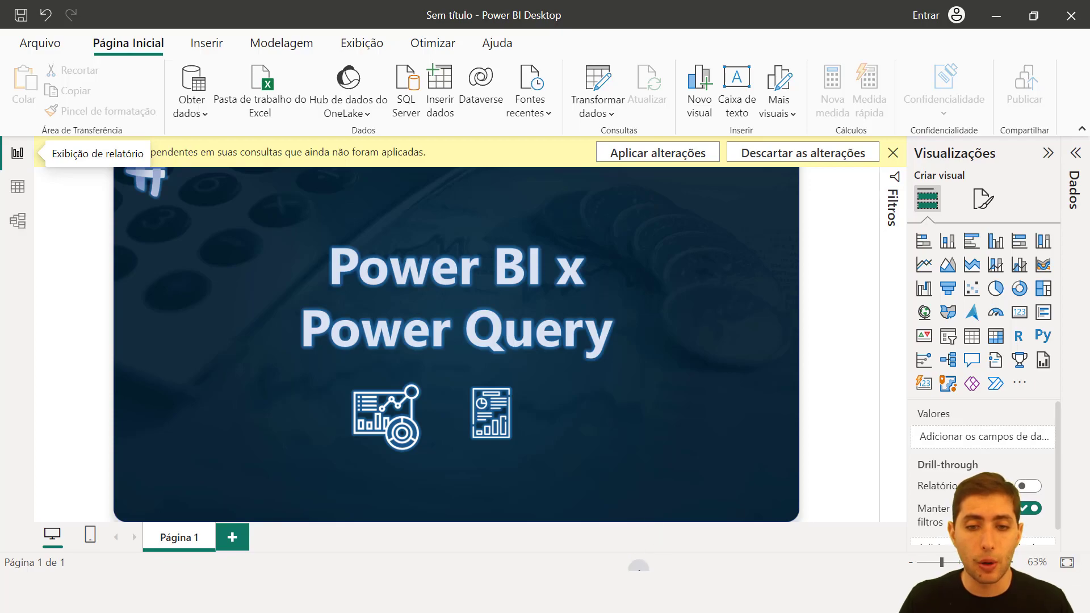
mouse_move(638, 566)
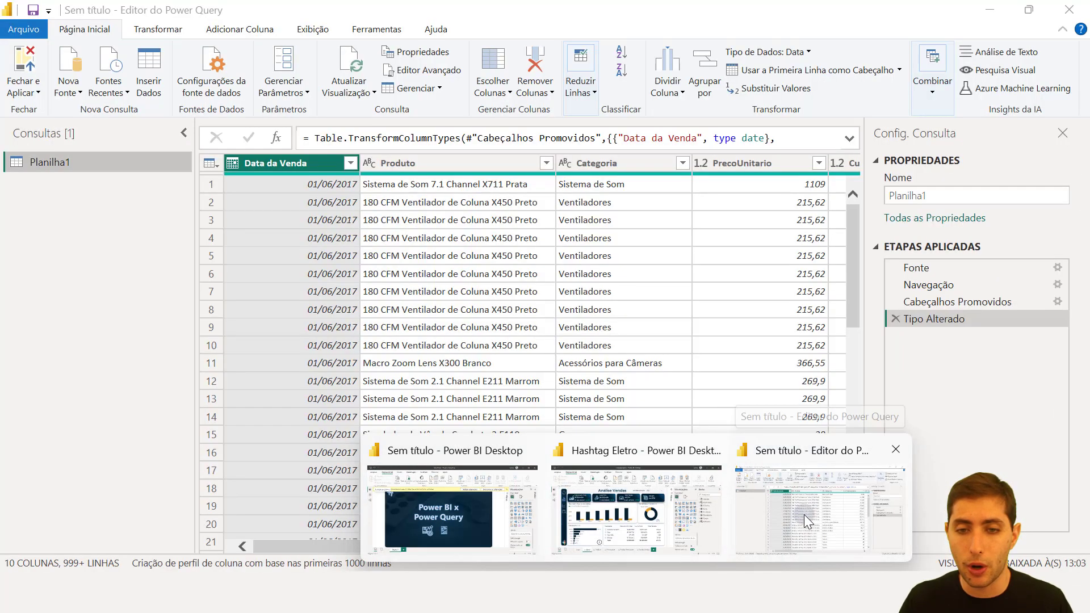
mouse_move(658, 482)
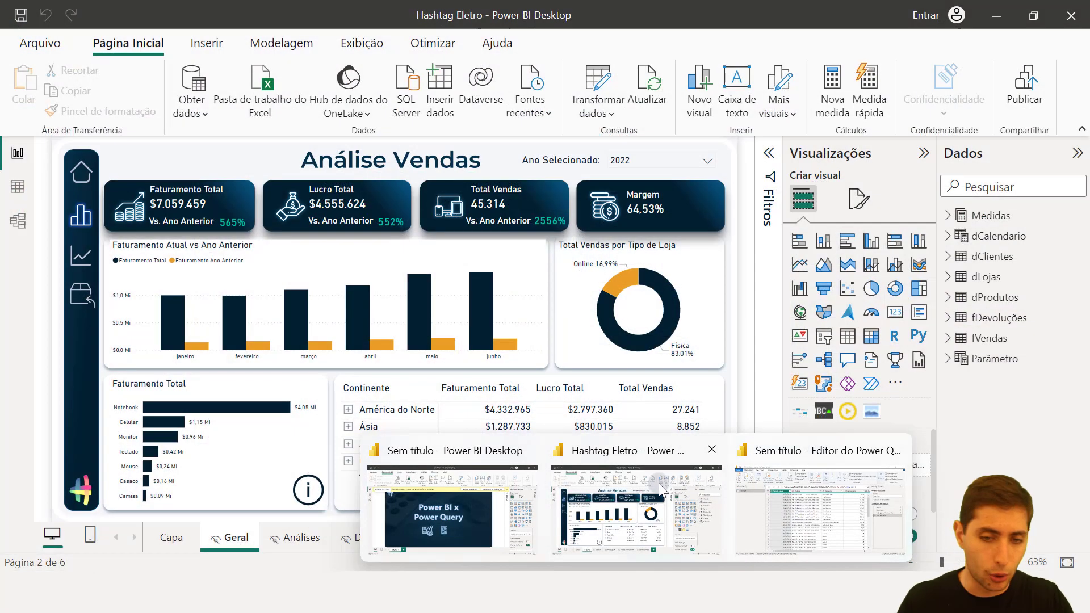
mouse_move(494, 463)
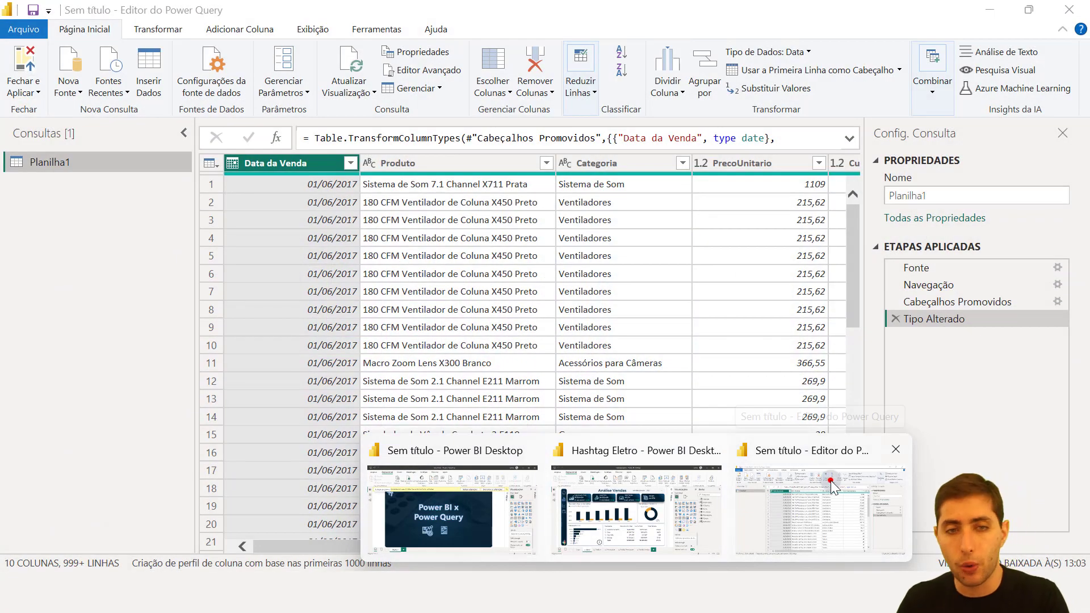
click(830, 480)
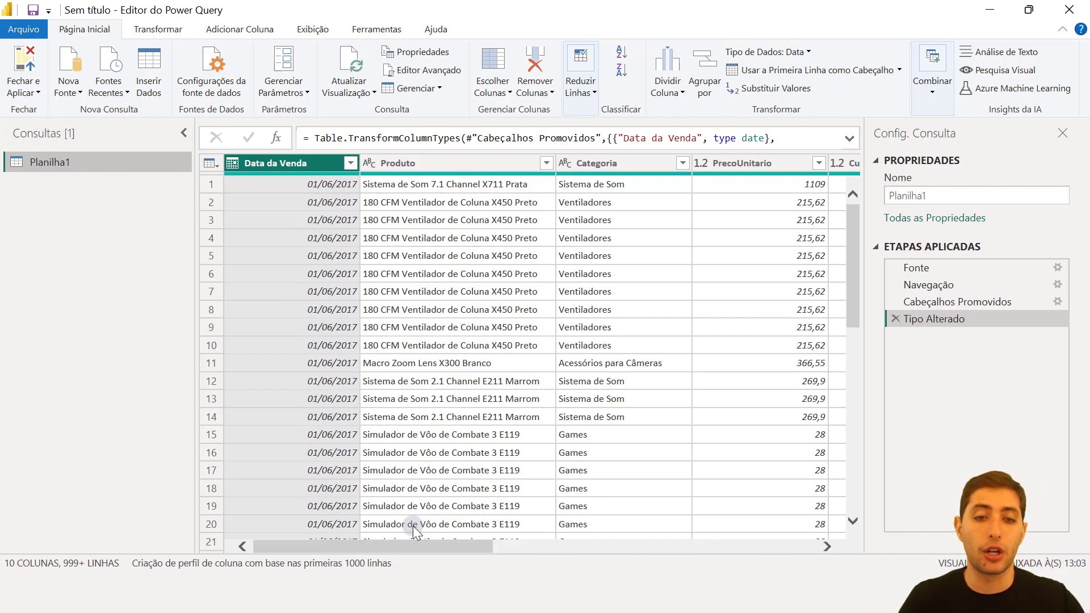
Step: Remove the Nome Cliente column and the empty Column10 column from the Planilha1 query
drag(421, 550, 760, 550)
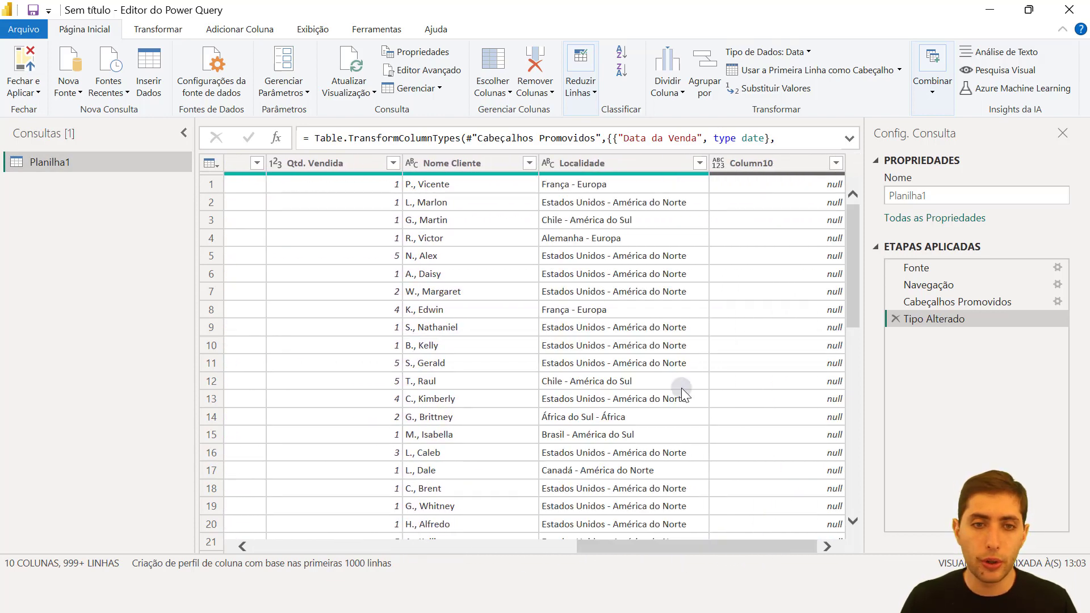
click(458, 164)
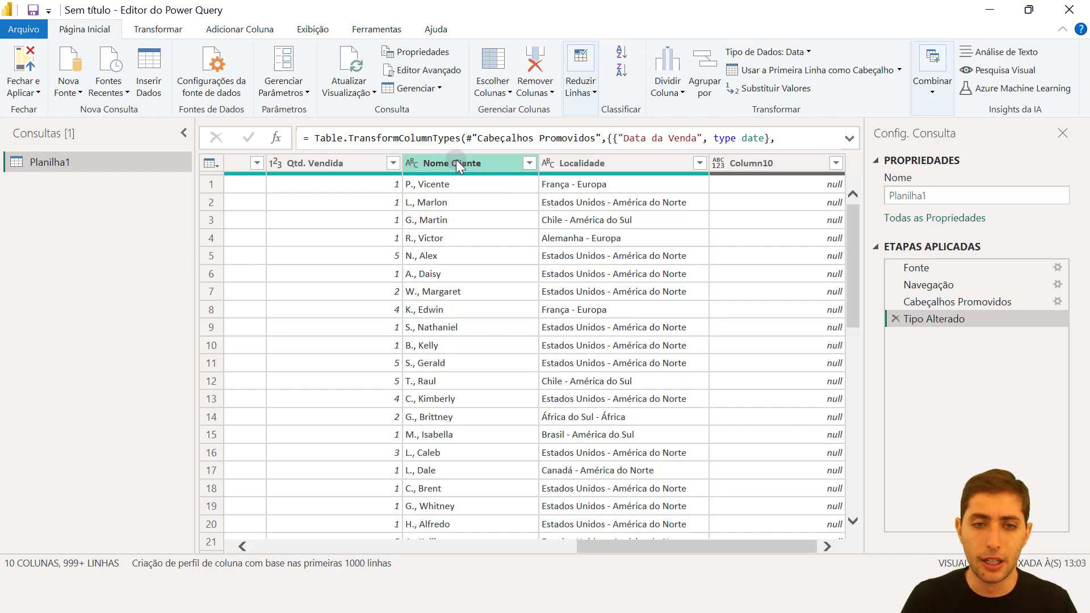
click(457, 163)
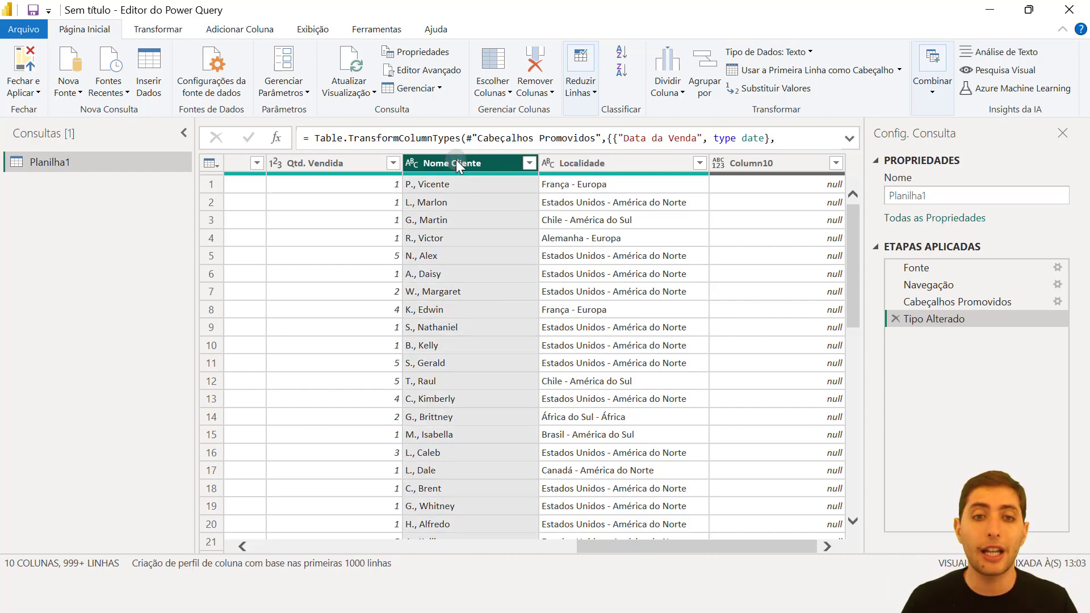
key(Delete)
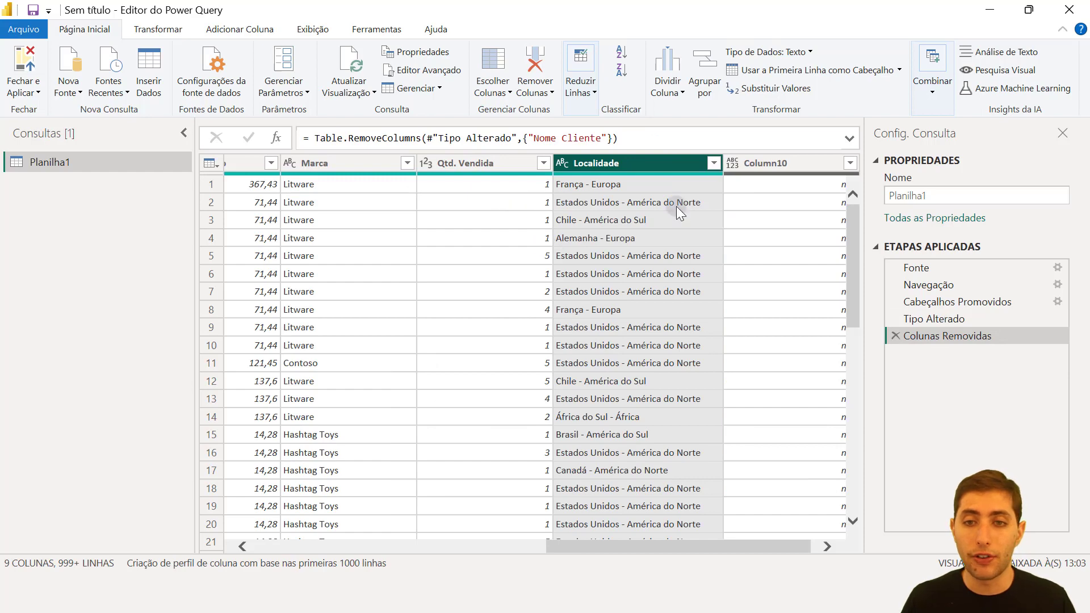
drag(748, 547, 754, 547)
click(776, 163)
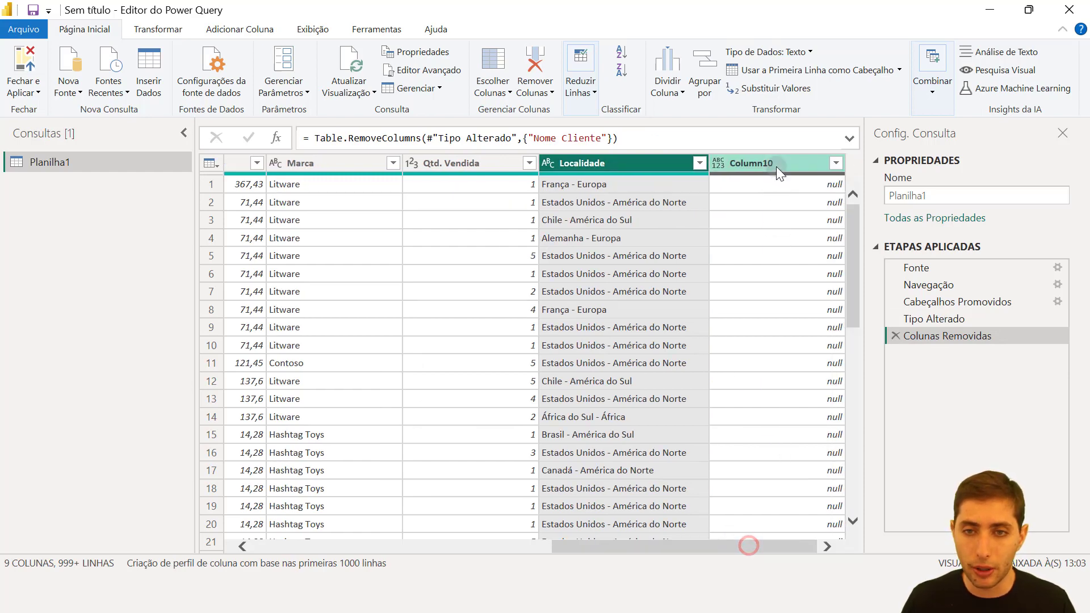
key(Delete)
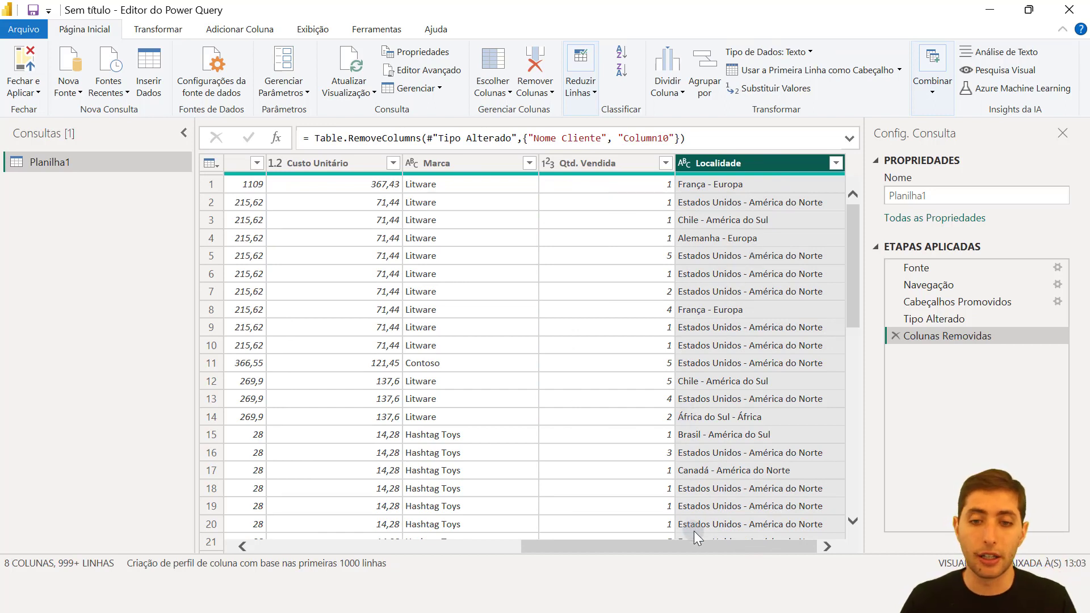
Step: Split the Localidade column at each occurrence of the custom delimiter " - ", a hyphen with a space on both sides
drag(700, 547, 712, 546)
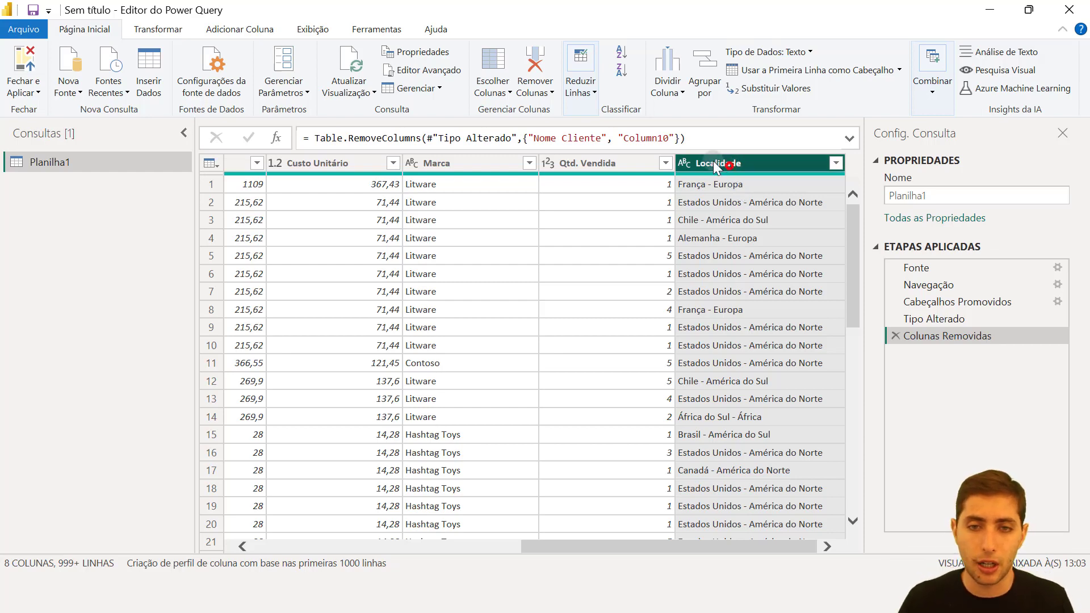
click(729, 164)
click(151, 33)
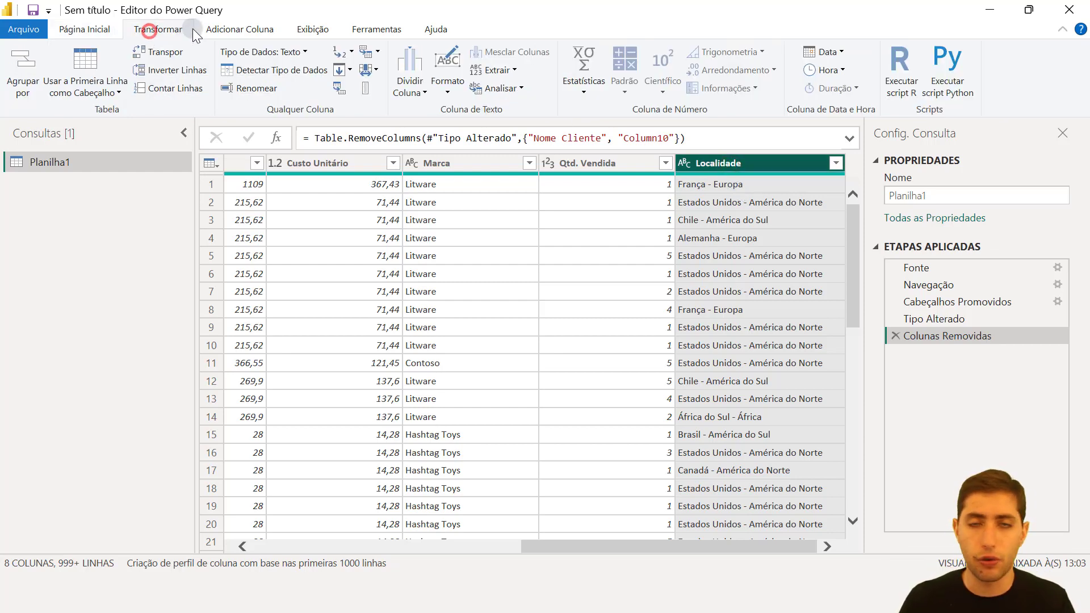
click(400, 75)
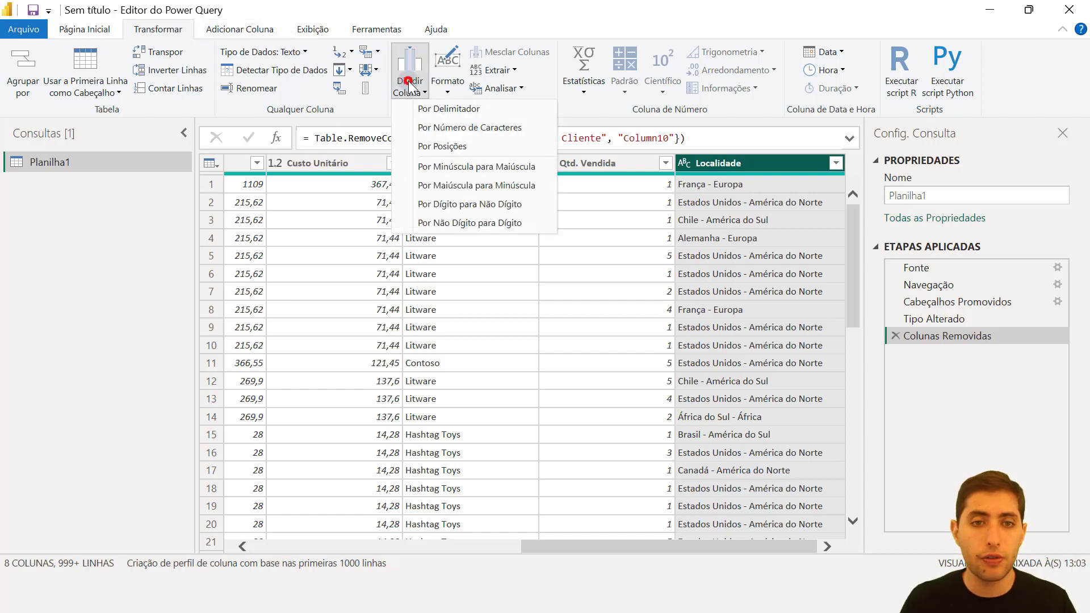
click(426, 109)
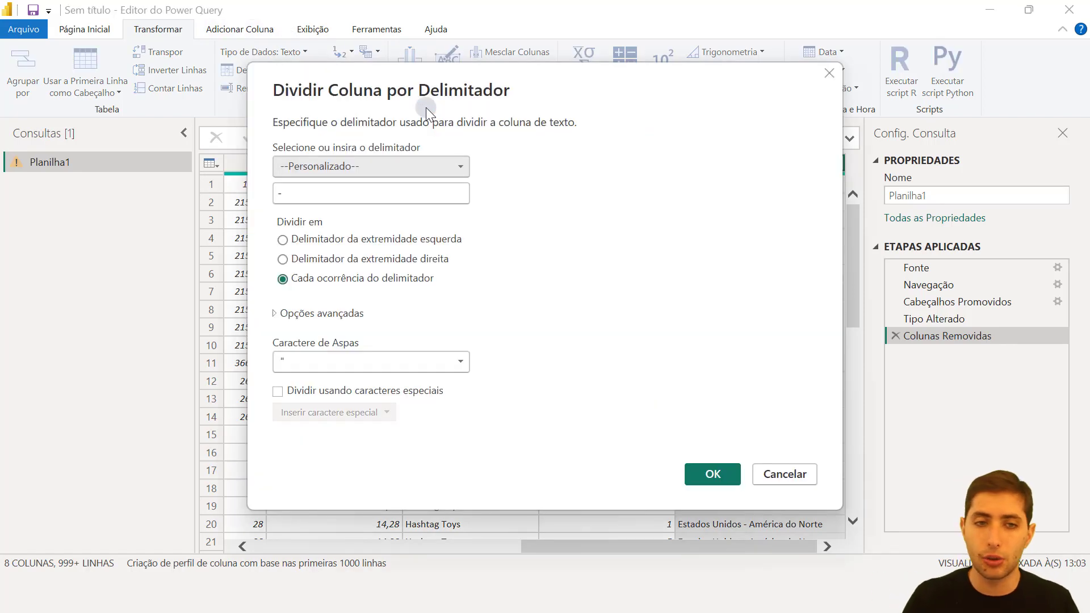
drag(289, 197, 272, 198)
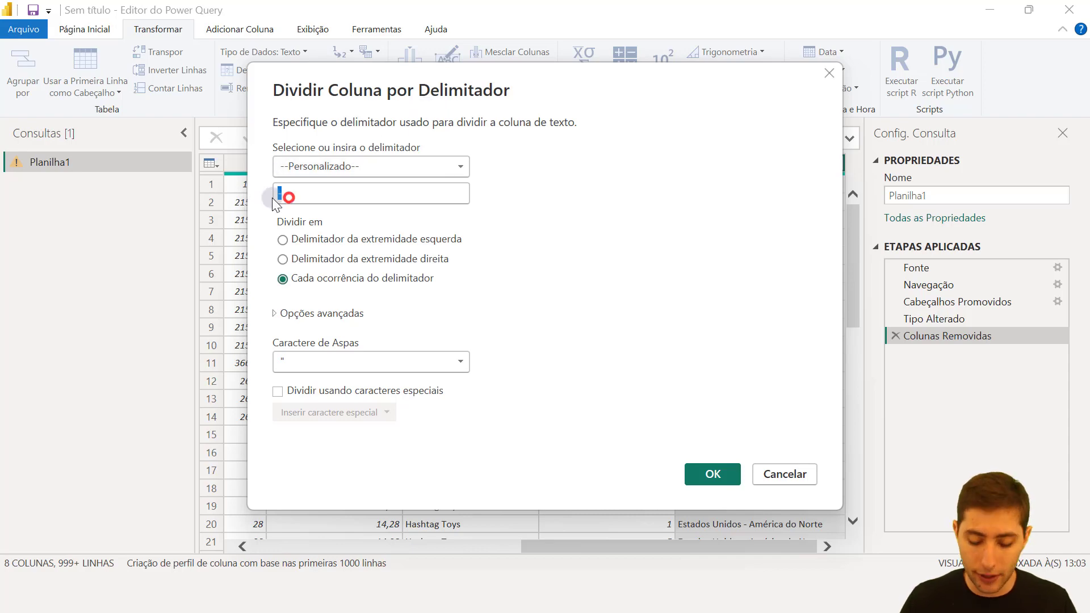
key(BackSpace)
text(-)
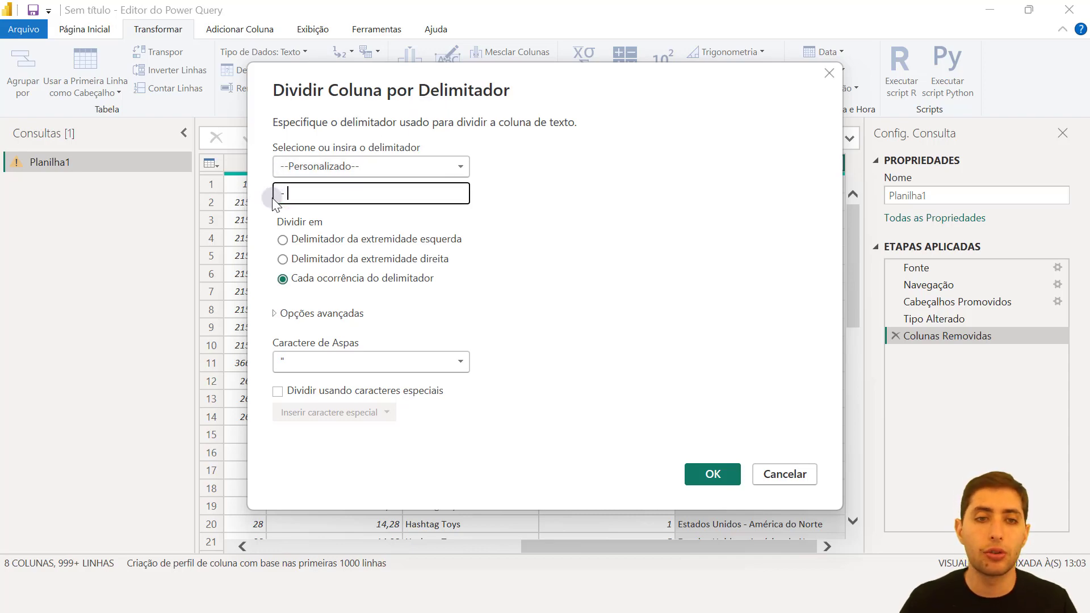
click(713, 475)
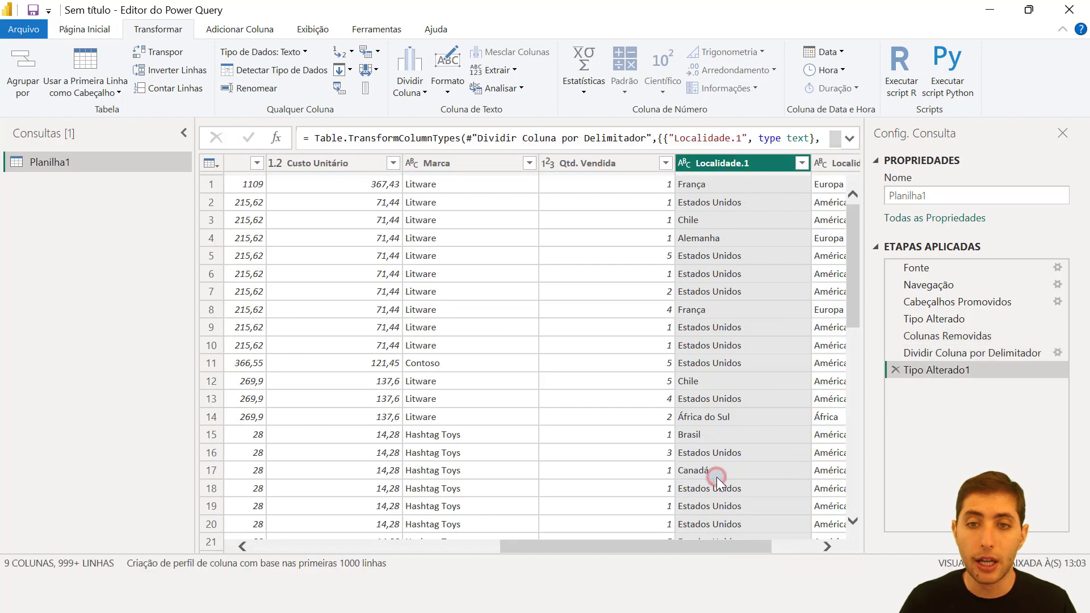
Step: Rename the column Localidade.1 as País and Localidade.2 as Continente
drag(742, 547, 798, 522)
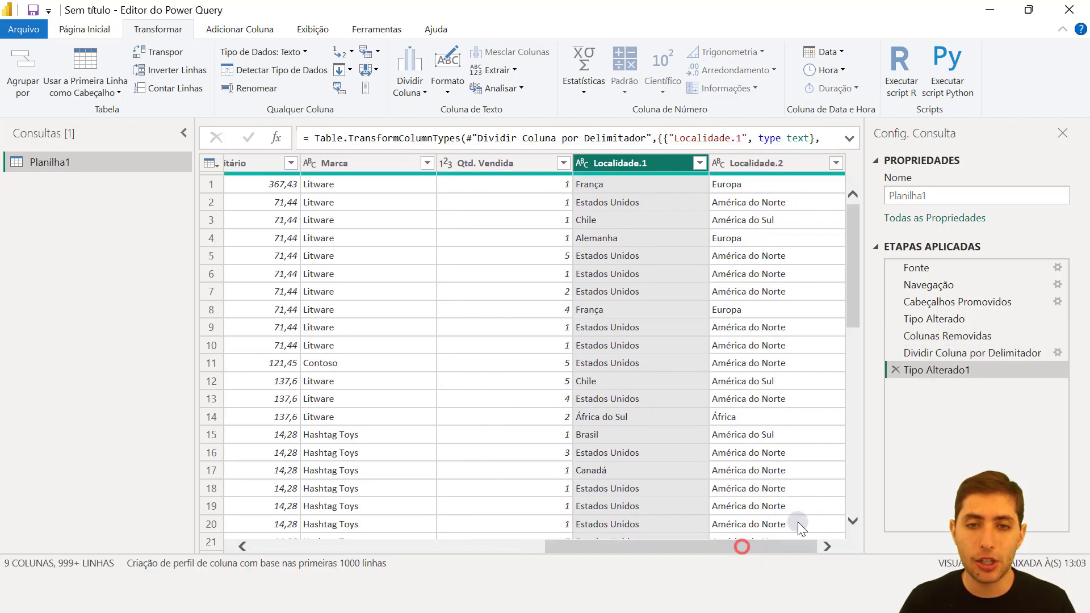
double_click(624, 163)
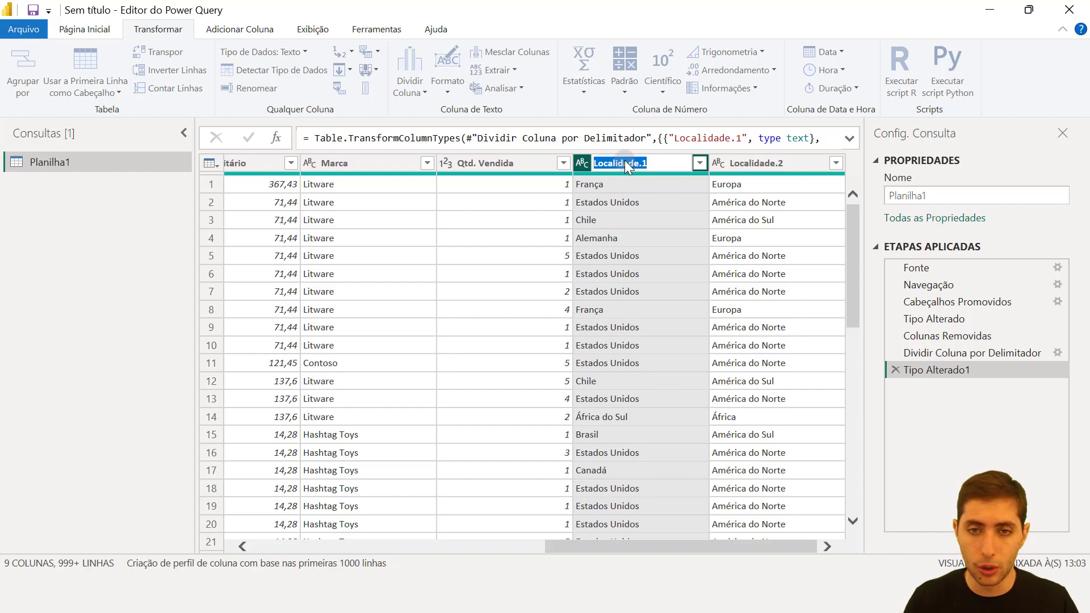
text(País)
key(Return)
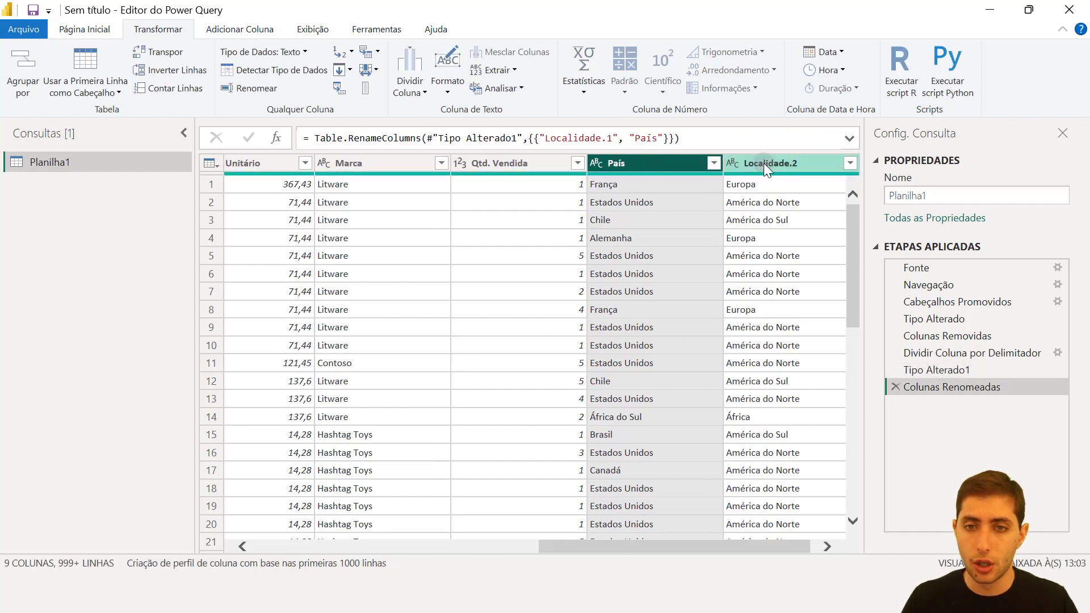
double_click(765, 163)
text(Continente)
key(Return)
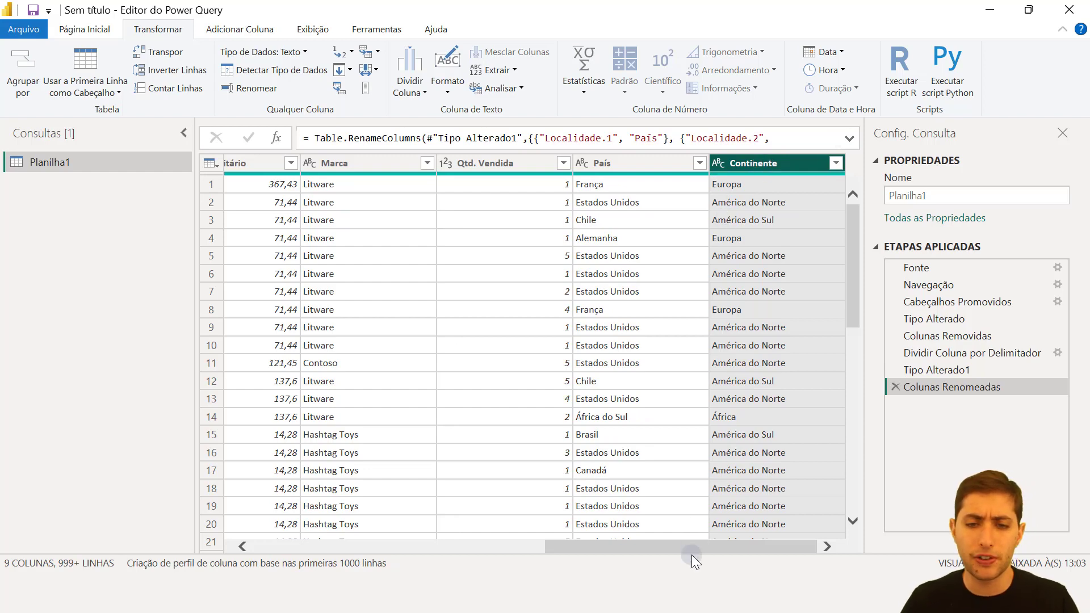
Step: Add a new column that multiplies PrecoUnitario by Qtd. Vendida
drag(693, 543, 719, 534)
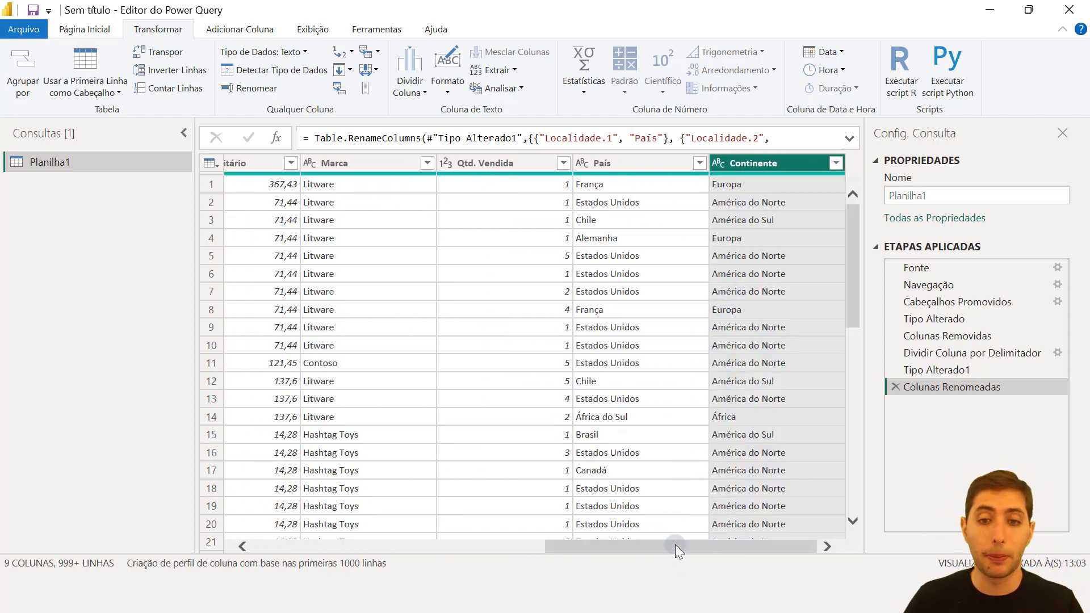
drag(680, 547, 544, 557)
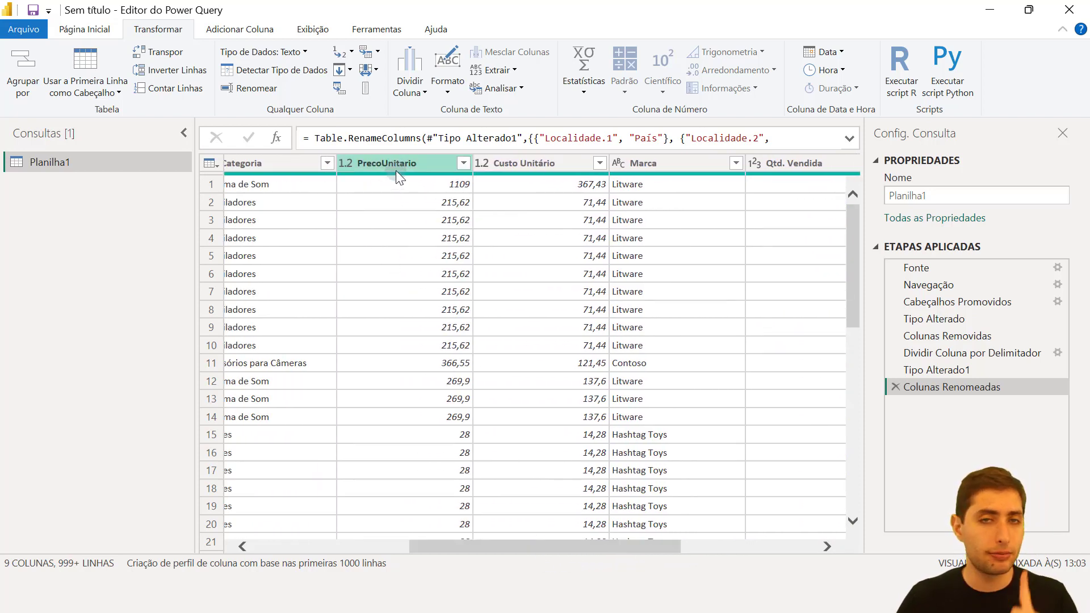
click(779, 163)
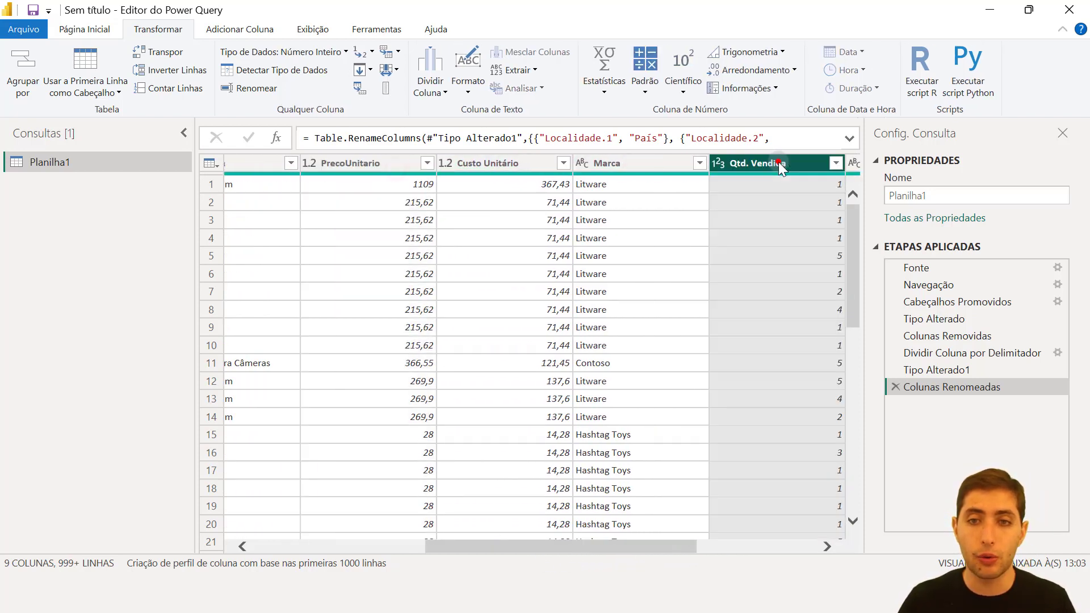
click(395, 164)
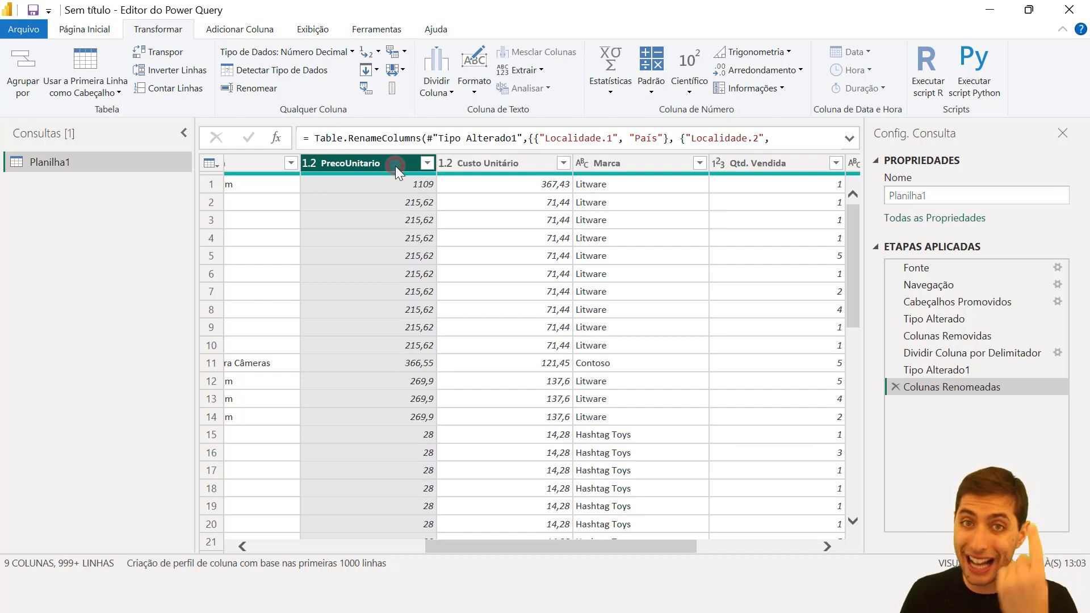
click(798, 170)
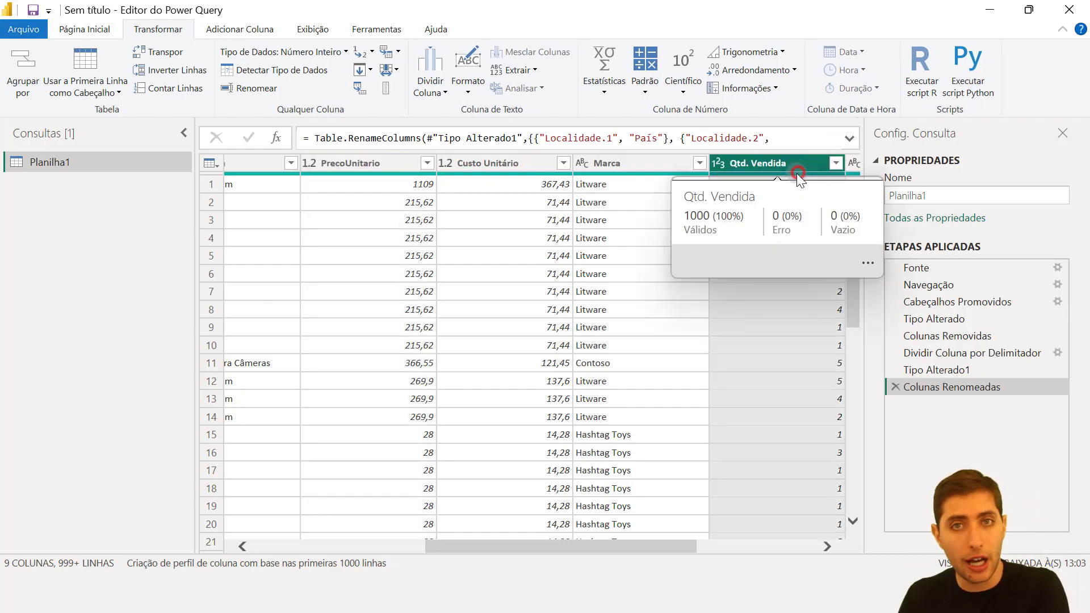
click(387, 161)
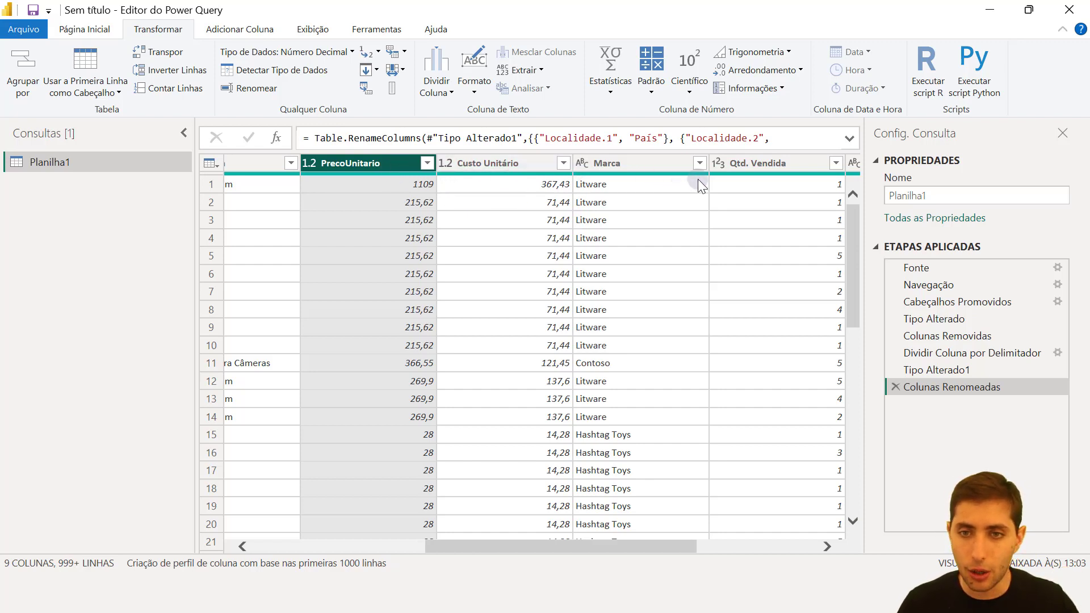
ctrl+click(762, 165)
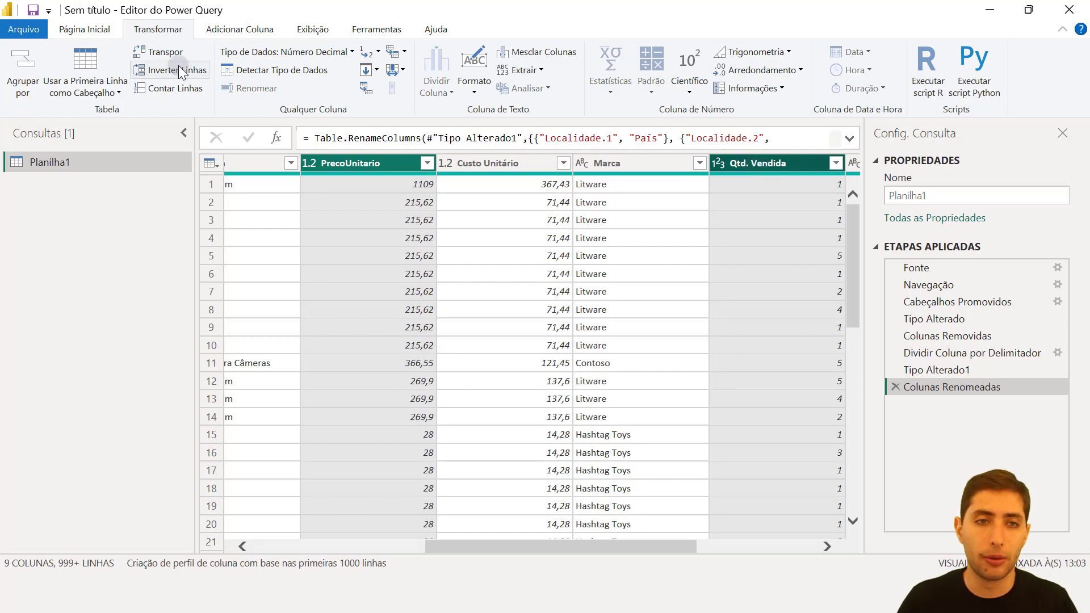
click(251, 32)
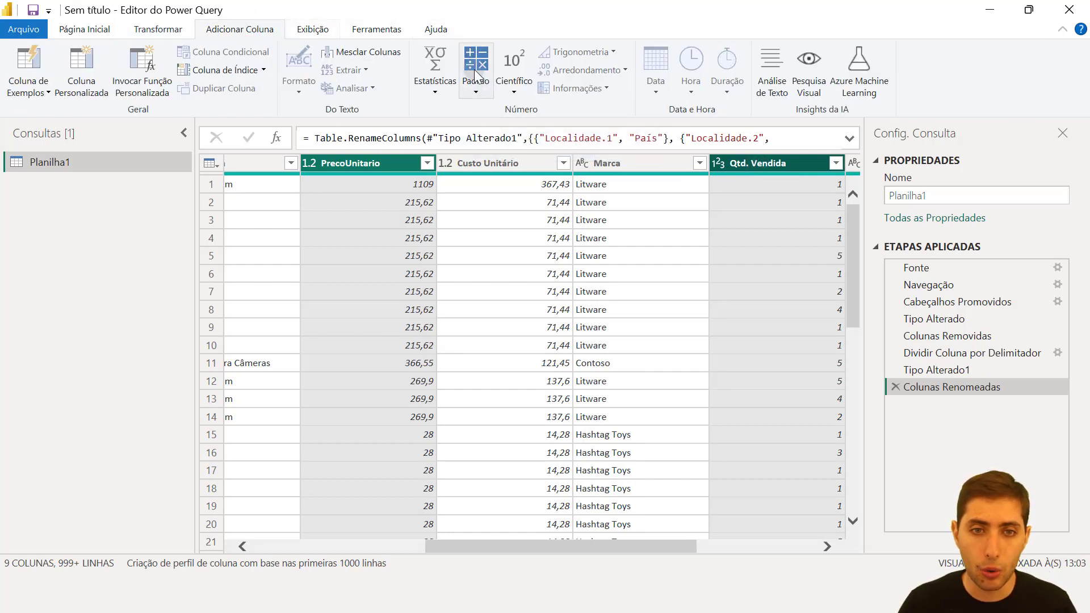
click(477, 88)
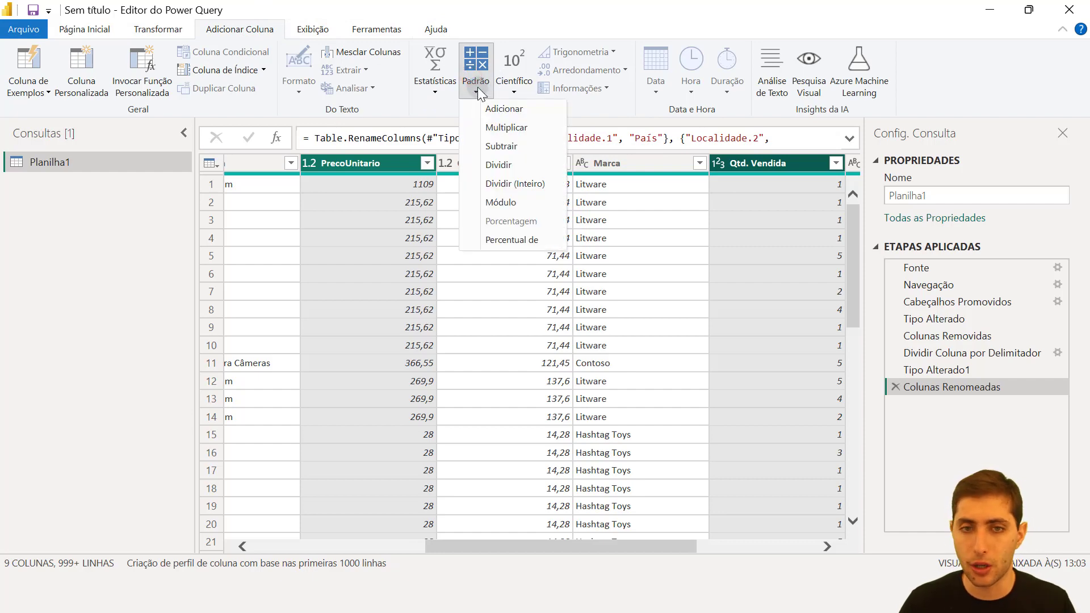
click(489, 129)
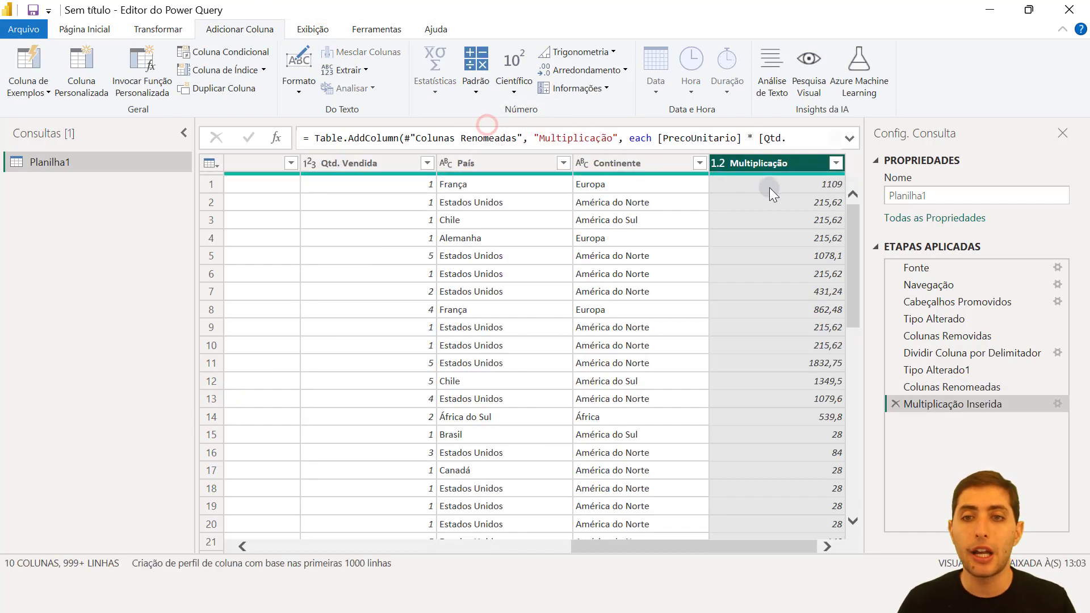
Step: Check the multiplication values against PrecoUnitario and Qtd. Vendida, using row 5 as the example
click(774, 183)
click(781, 205)
click(785, 223)
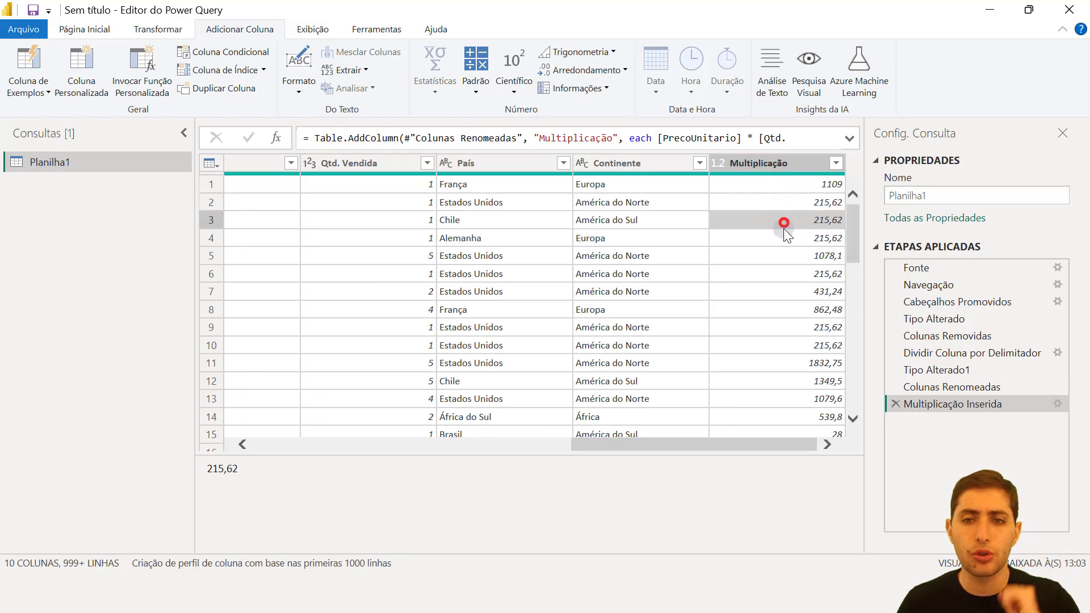
click(784, 234)
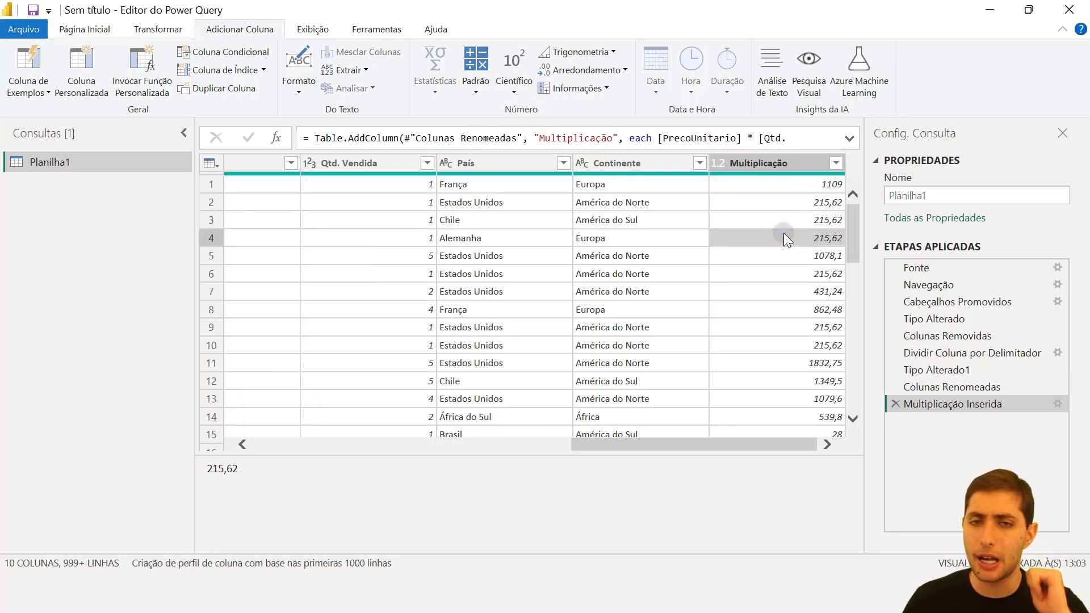
drag(744, 442, 625, 448)
click(306, 200)
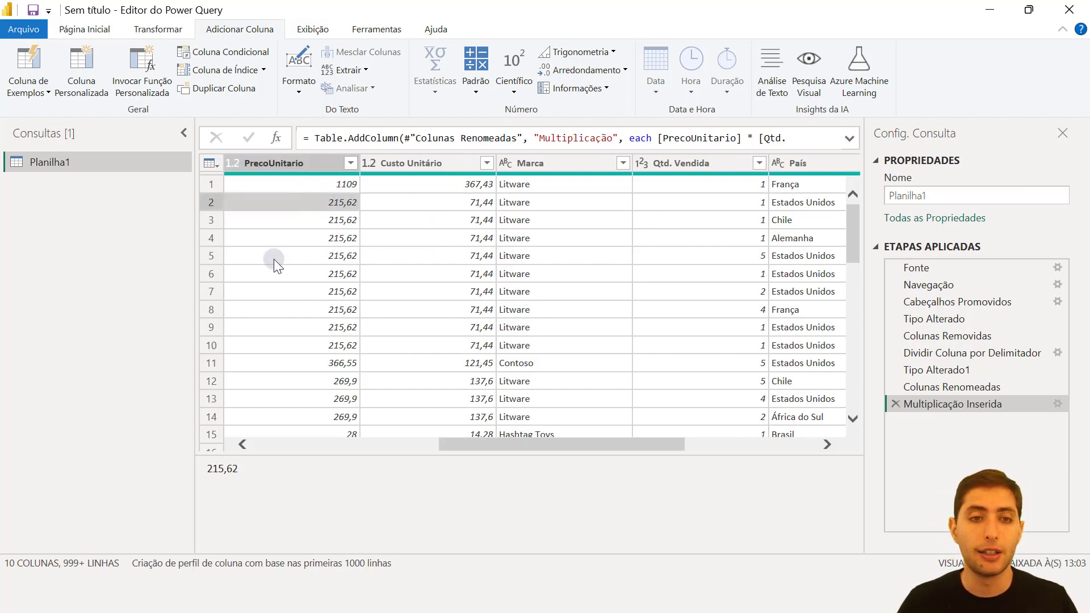
click(215, 253)
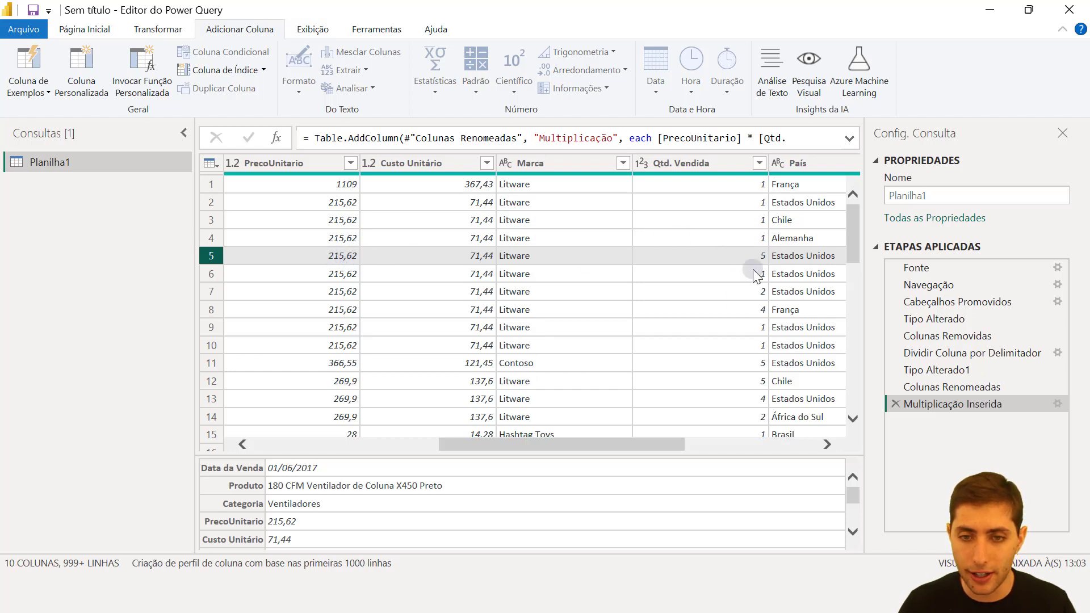
drag(663, 447, 796, 448)
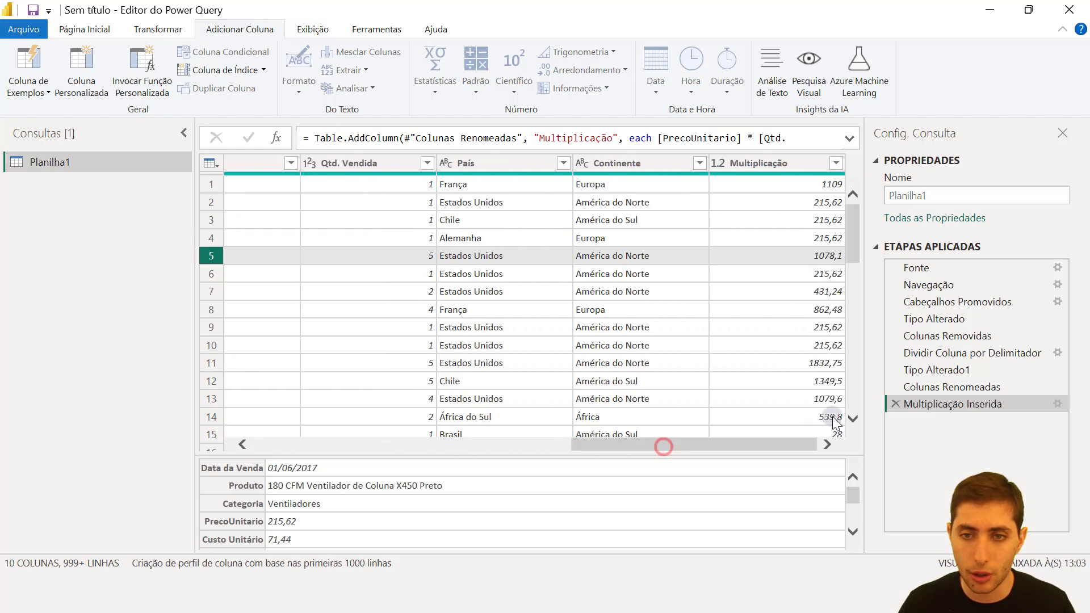
click(834, 254)
Step: Rename the Multiplicação column as Faturamento
click(794, 165)
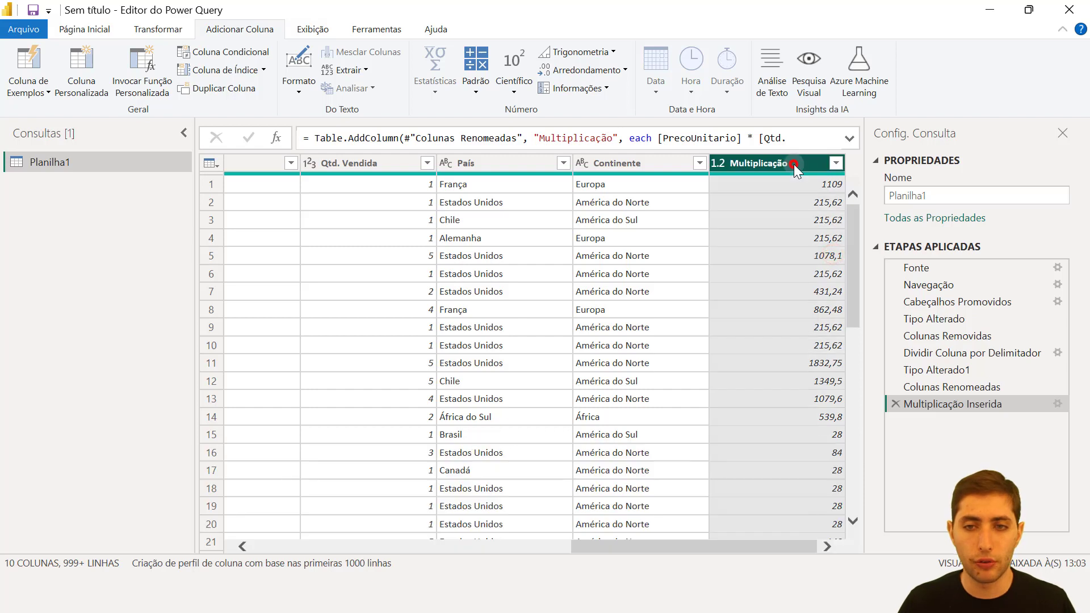
double_click(794, 165)
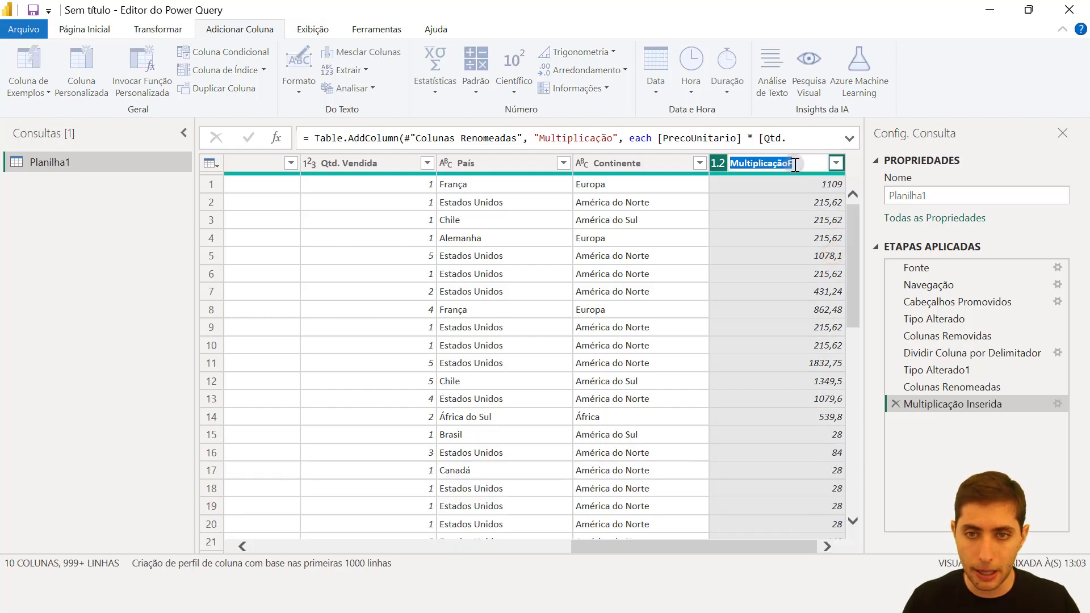
text(Faturamento)
key(Return)
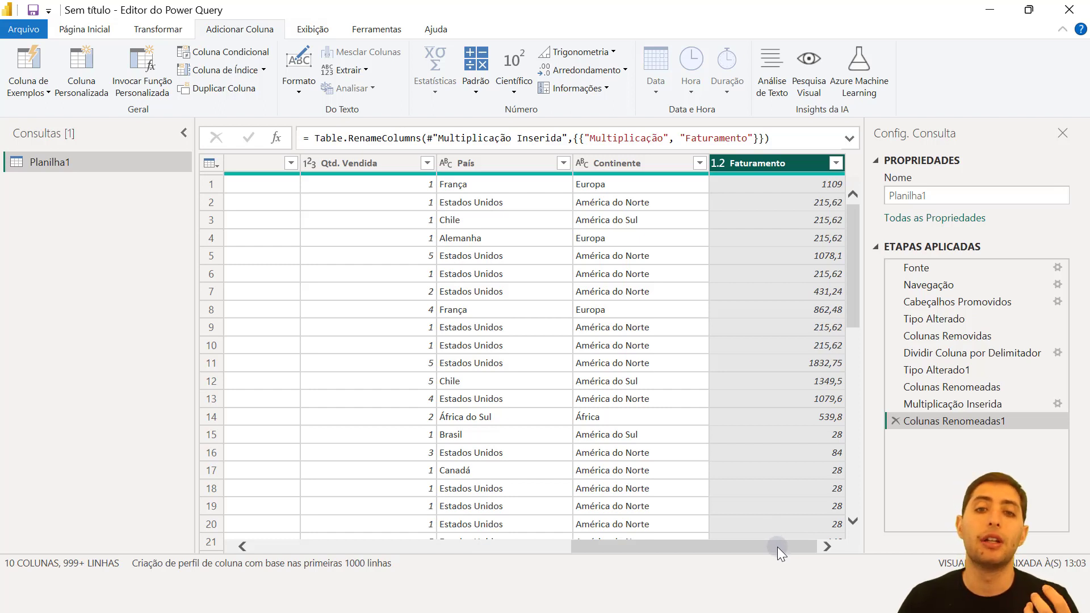
Step: Inspect the filter values of the País and Continente columns without changing them
drag(778, 546, 791, 512)
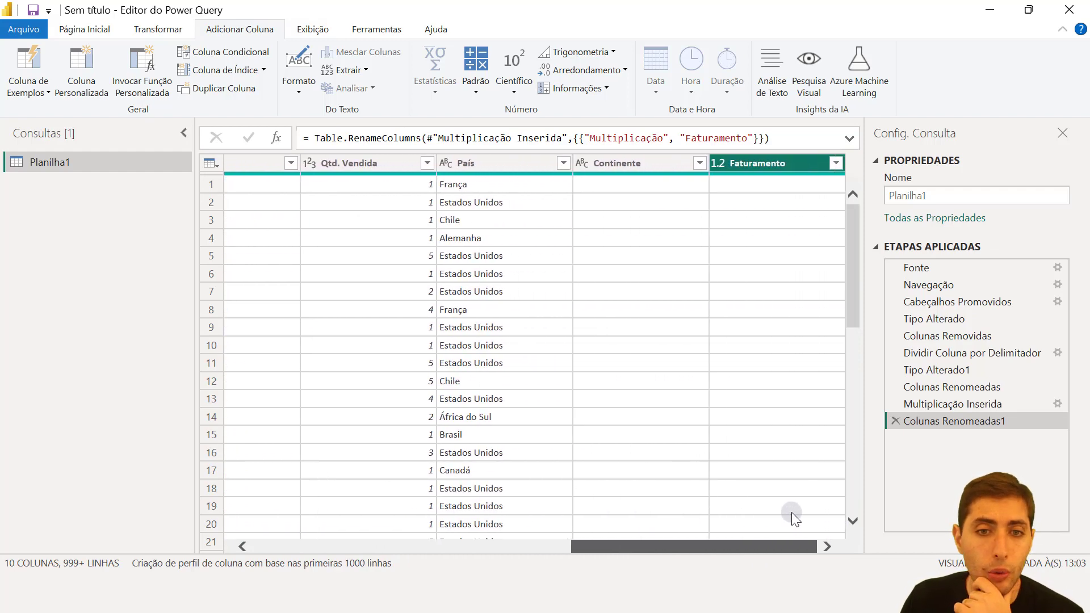
click(562, 162)
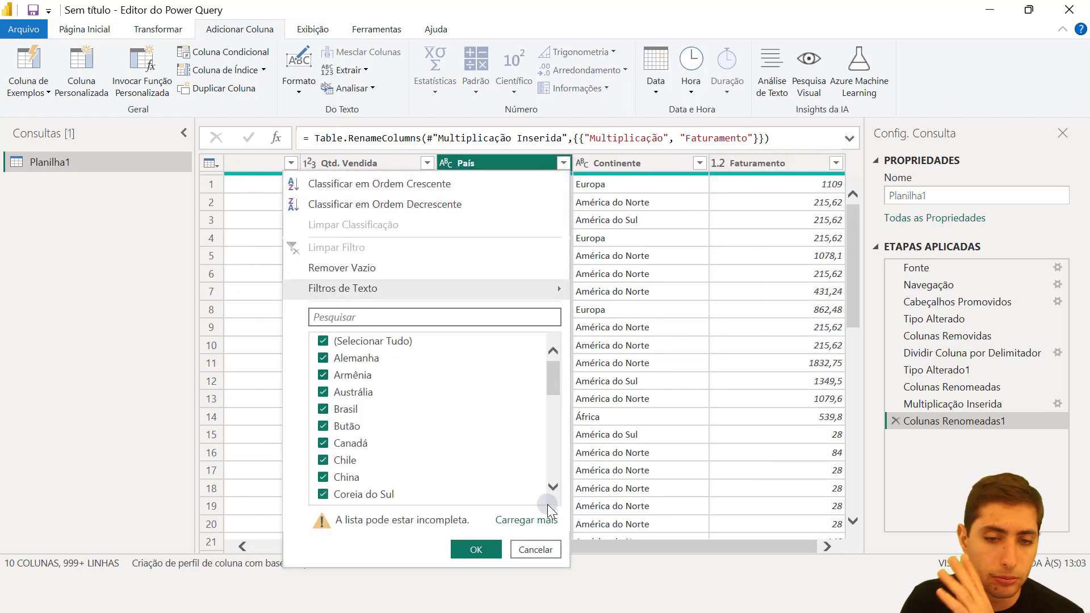
click(534, 546)
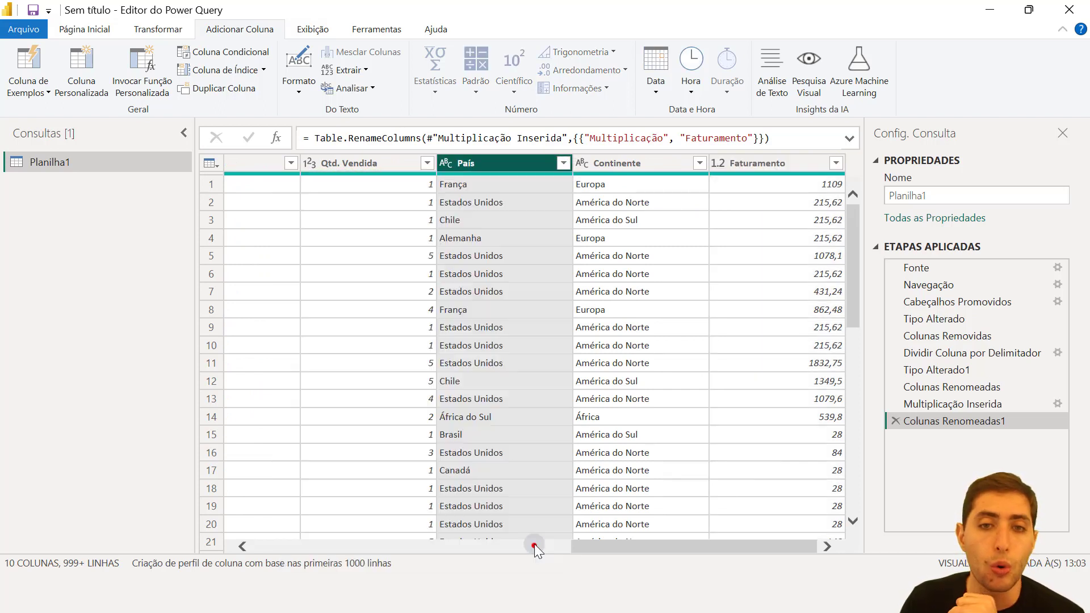
click(699, 165)
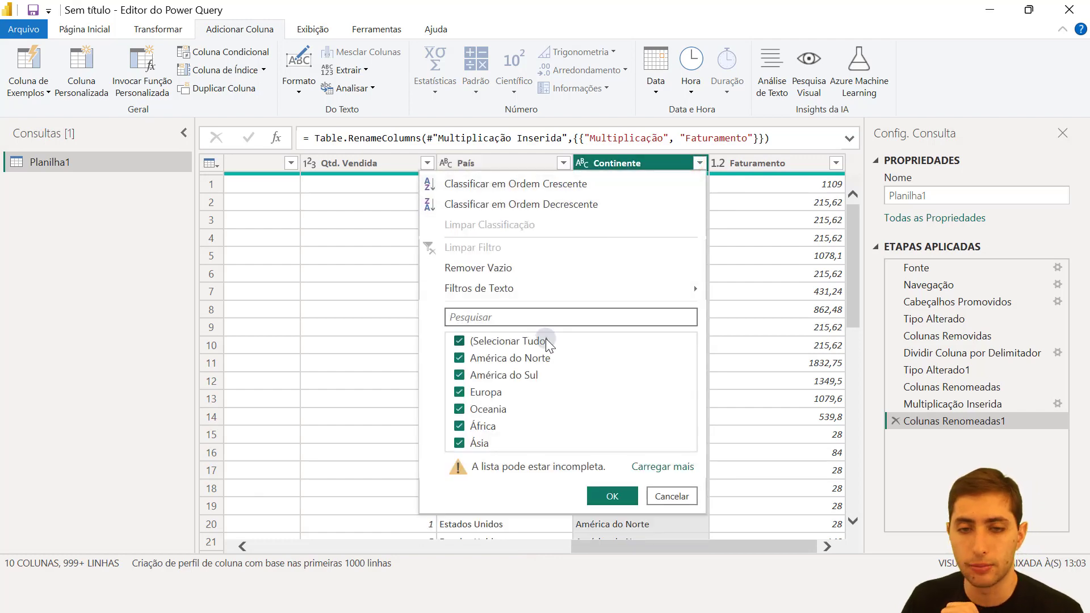
click(675, 492)
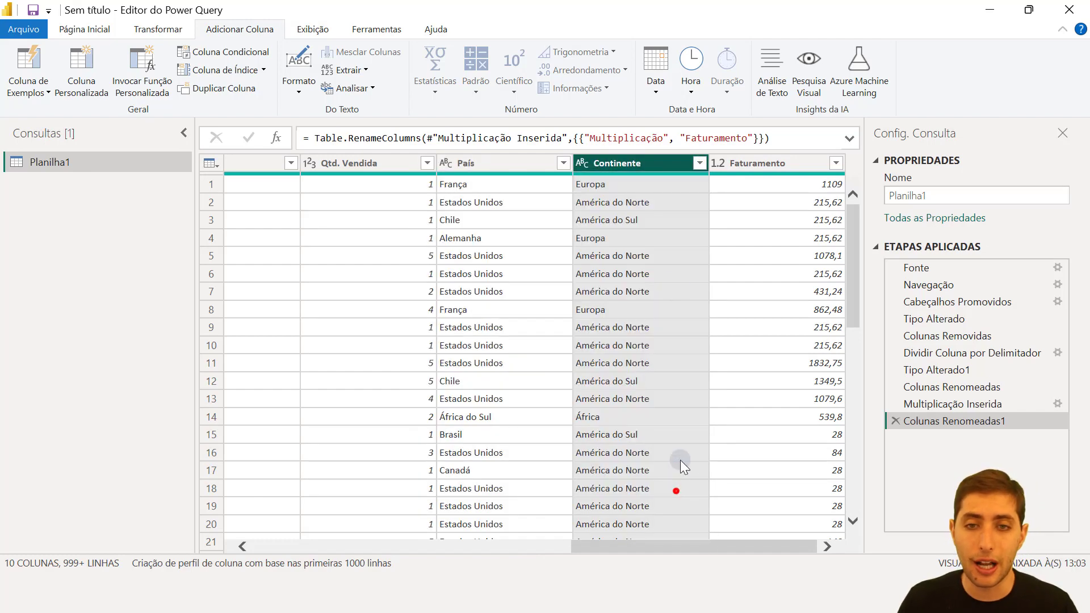
Step: Load the full list of Continente values and filter the column to exclude Oceania
click(699, 161)
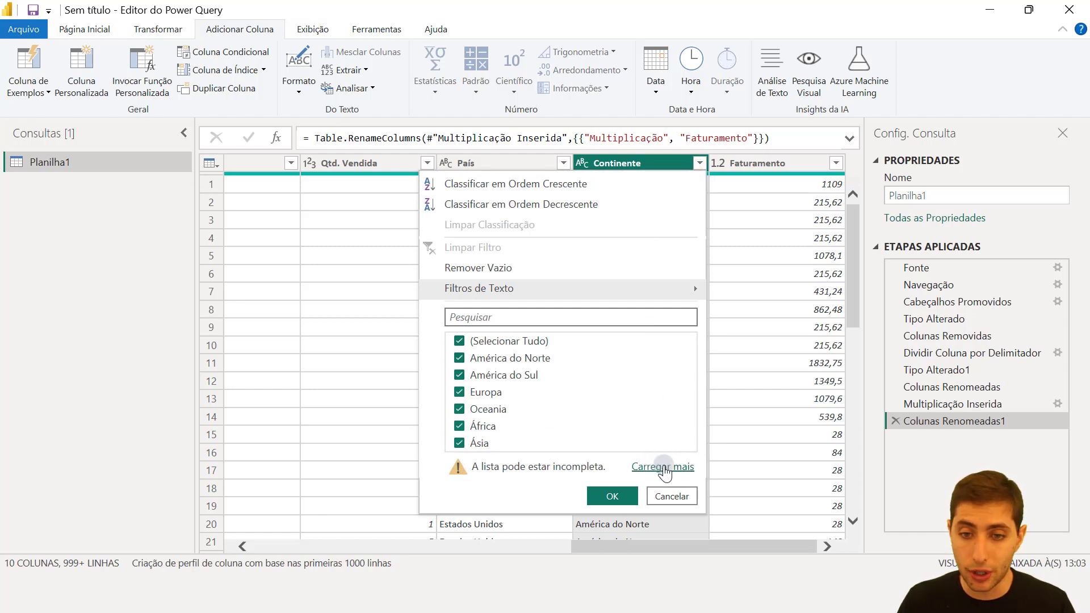
click(659, 466)
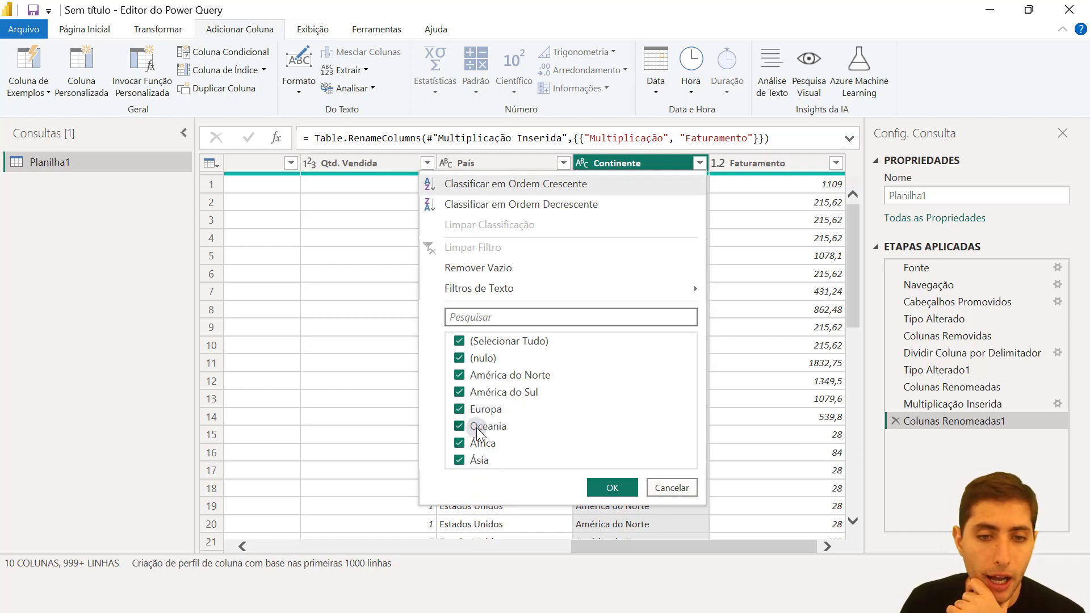
click(461, 429)
click(613, 489)
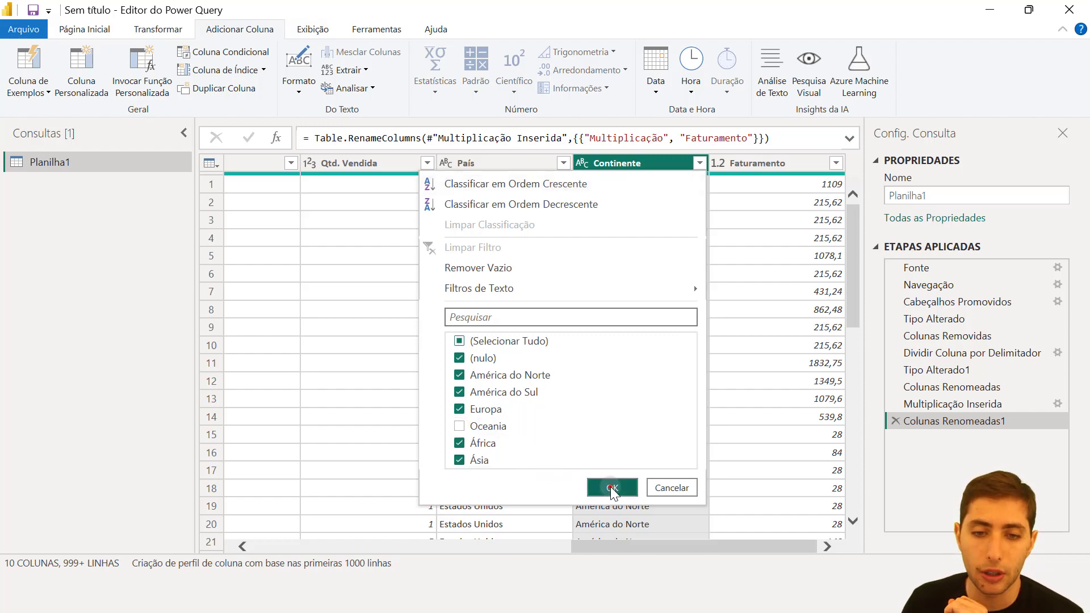
scroll(714, 487, down, 10)
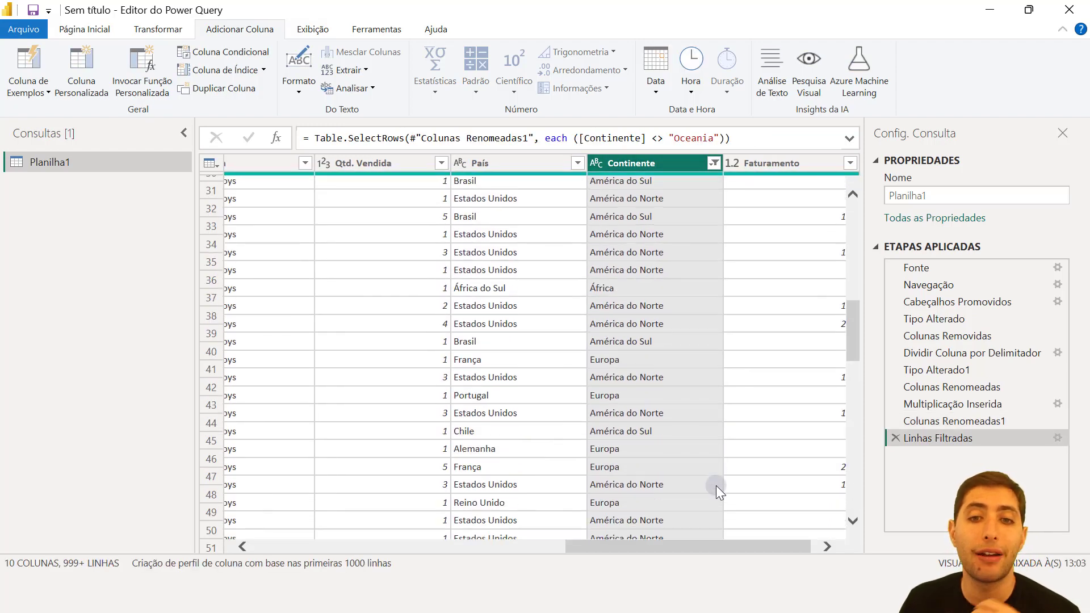
scroll(717, 484, down, 3)
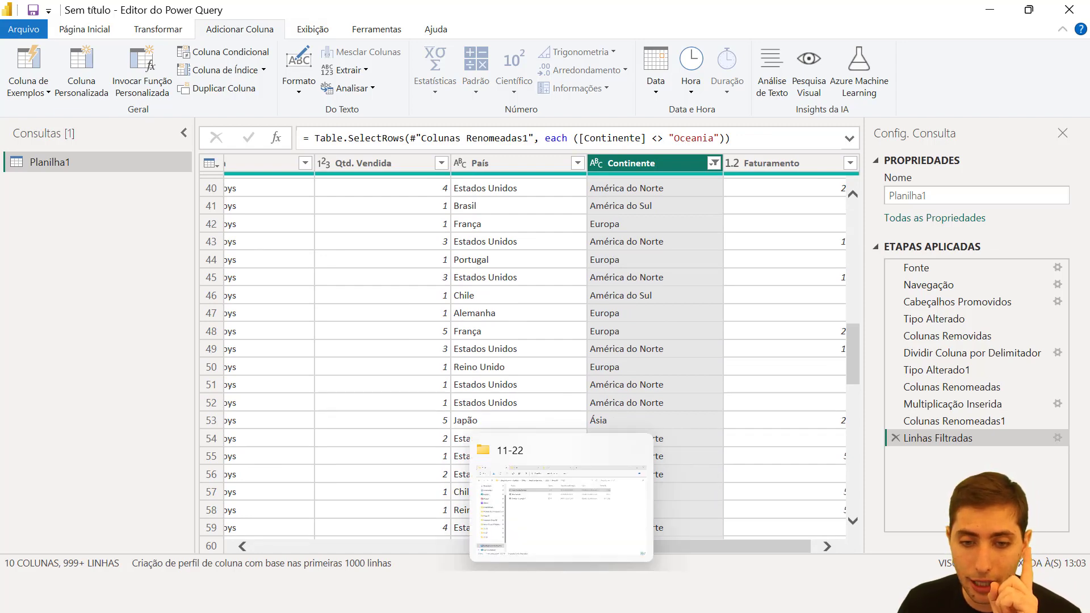
Step: Switch to File Explorer and open the Vendas - Exemplo 1 workbook from the 11-22 folder in Excel
click(565, 499)
click(319, 203)
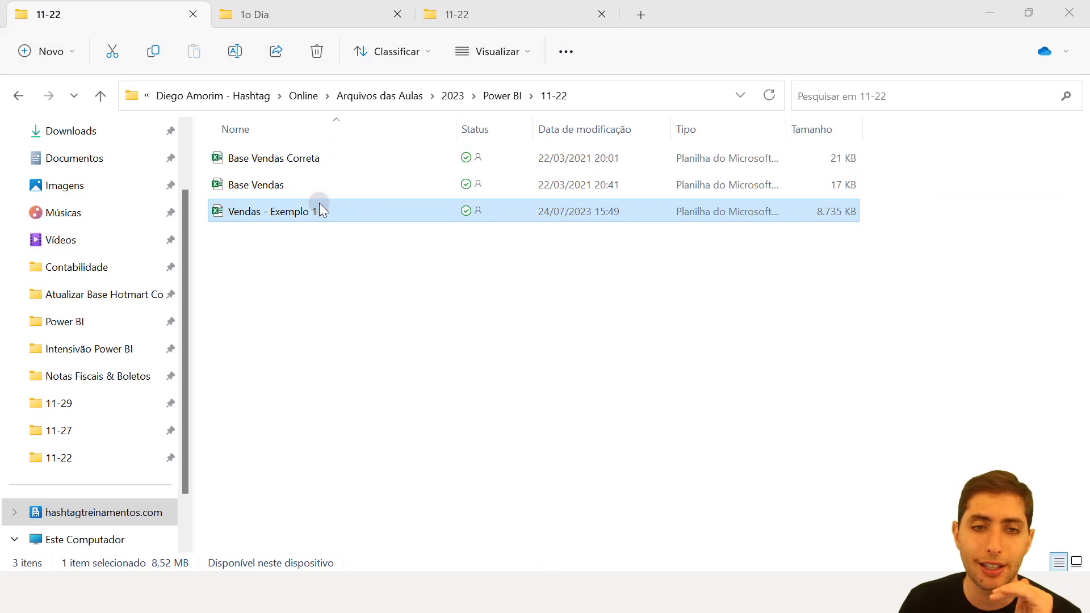
double_click(320, 204)
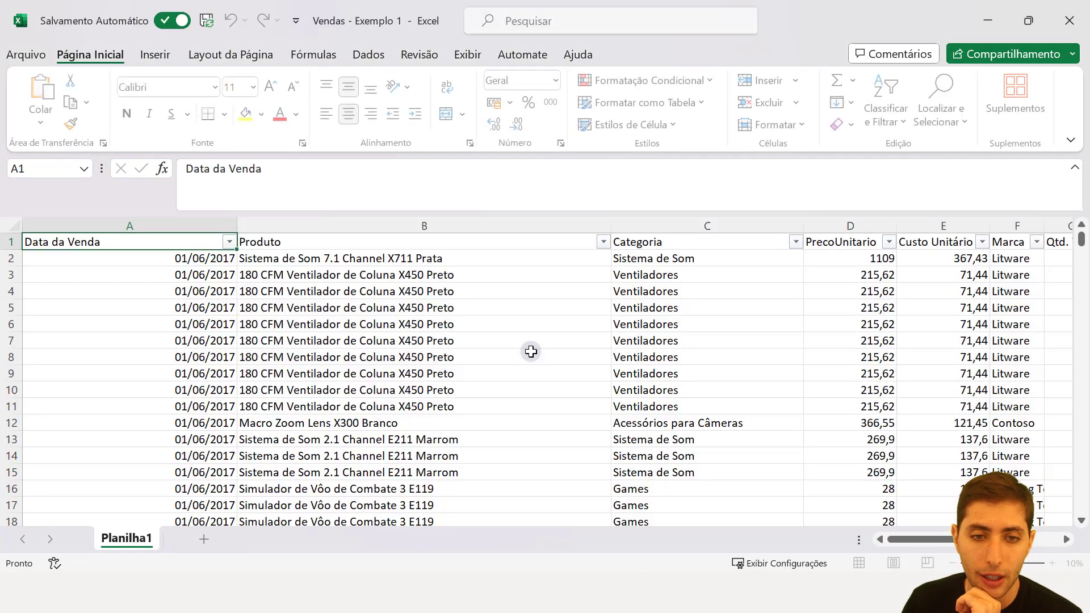
Step: Examine the Localidade and Nome Cliente columns in the source worksheet, close the workbook and return to Power Query
click(530, 353)
key(Right)
key(Right)
key(Right)
key(Right)
key(Right)
key(Right)
key(Right)
key(Right)
key(Right)
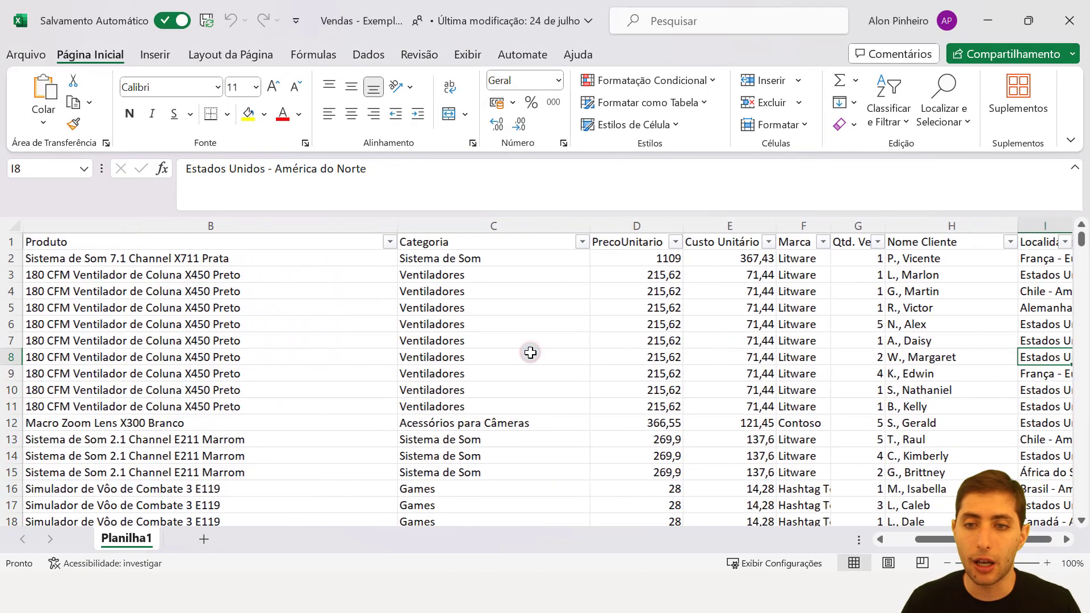
key(Left)
key(Left)
key(Up)
key(Up)
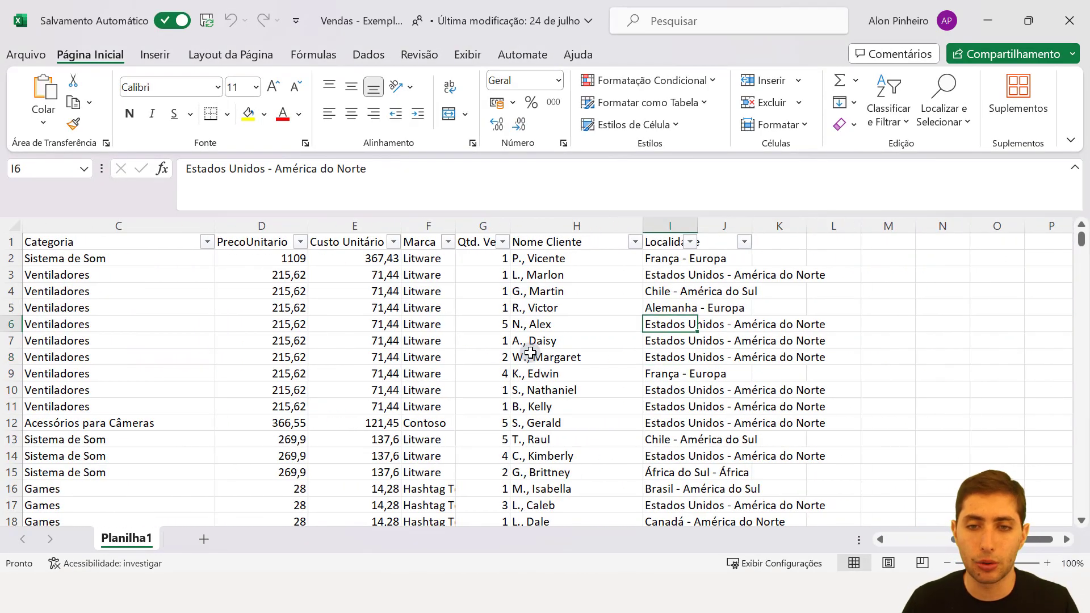
key(ctrl+space)
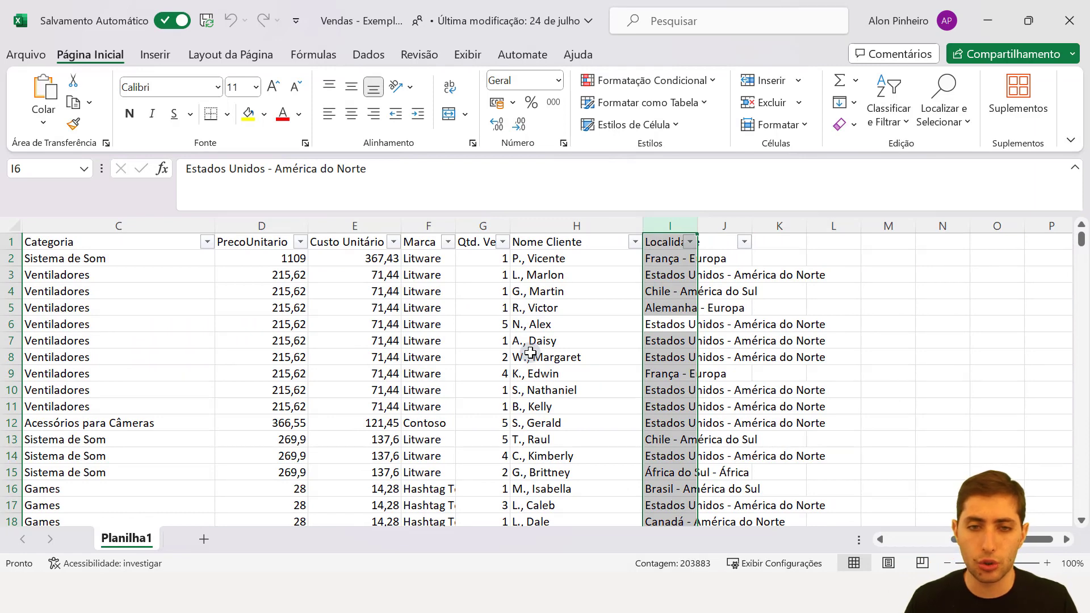
click(567, 228)
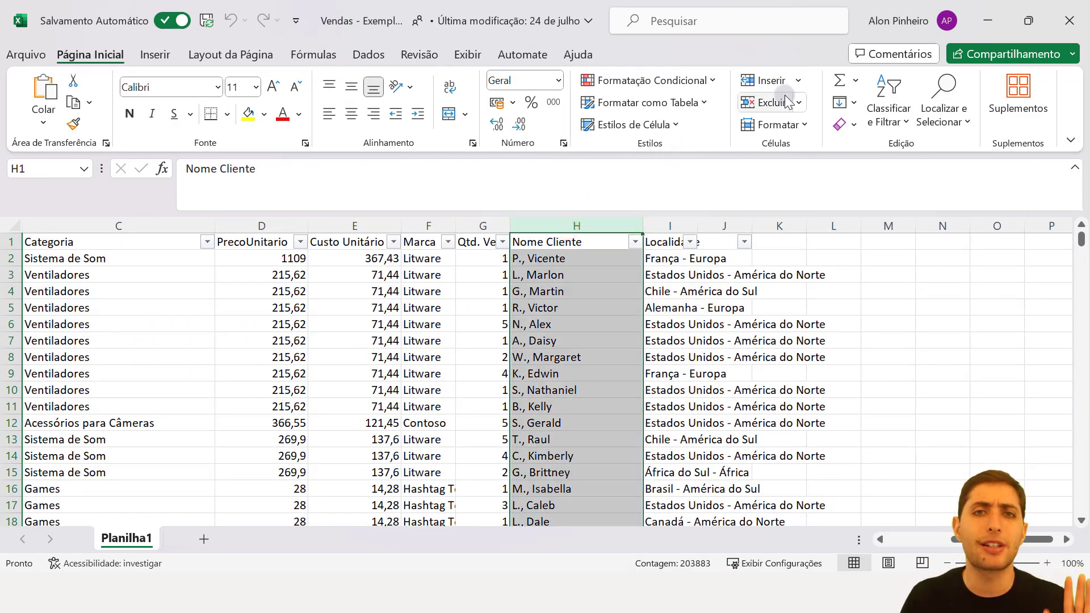
click(1080, 24)
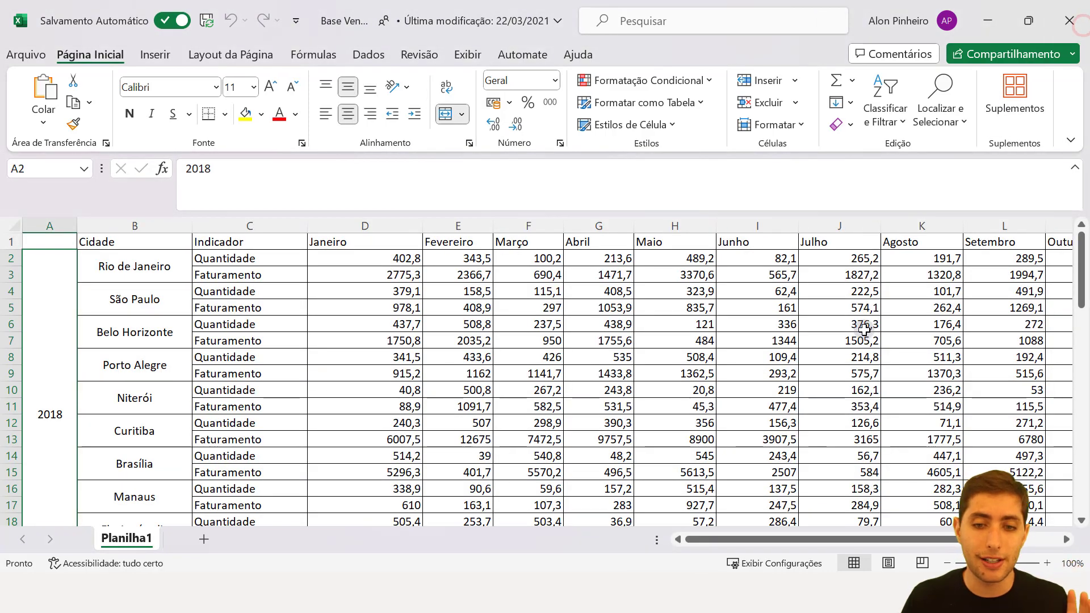
click(790, 517)
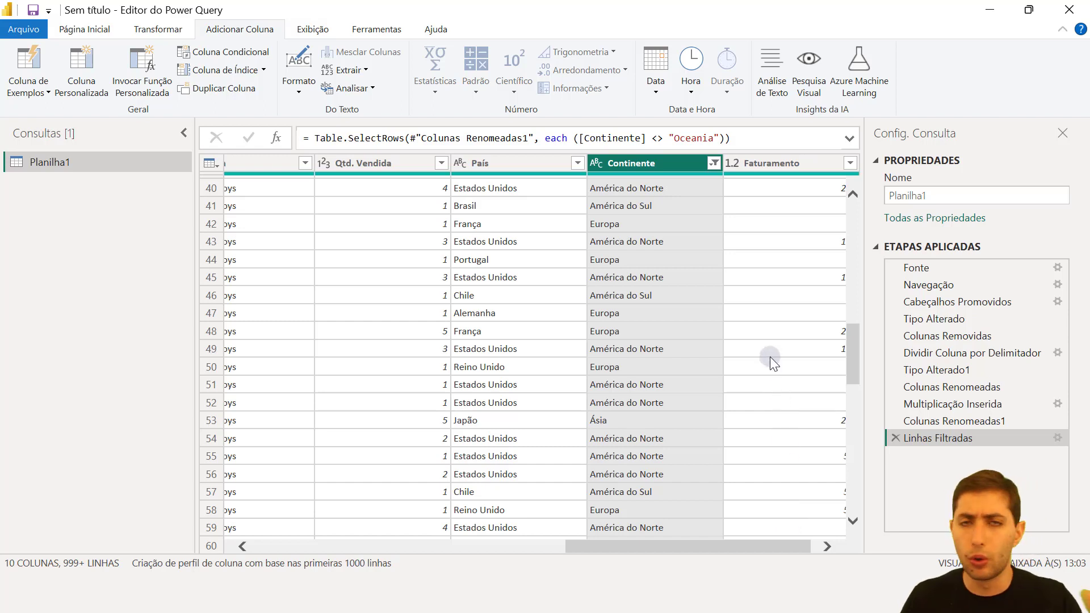
Step: Rename the query as "BaseVendas - Exemplo 1" and close the Power Query editor, applying the pending changes
click(924, 196)
drag(924, 196, 880, 194)
text(BaseV)
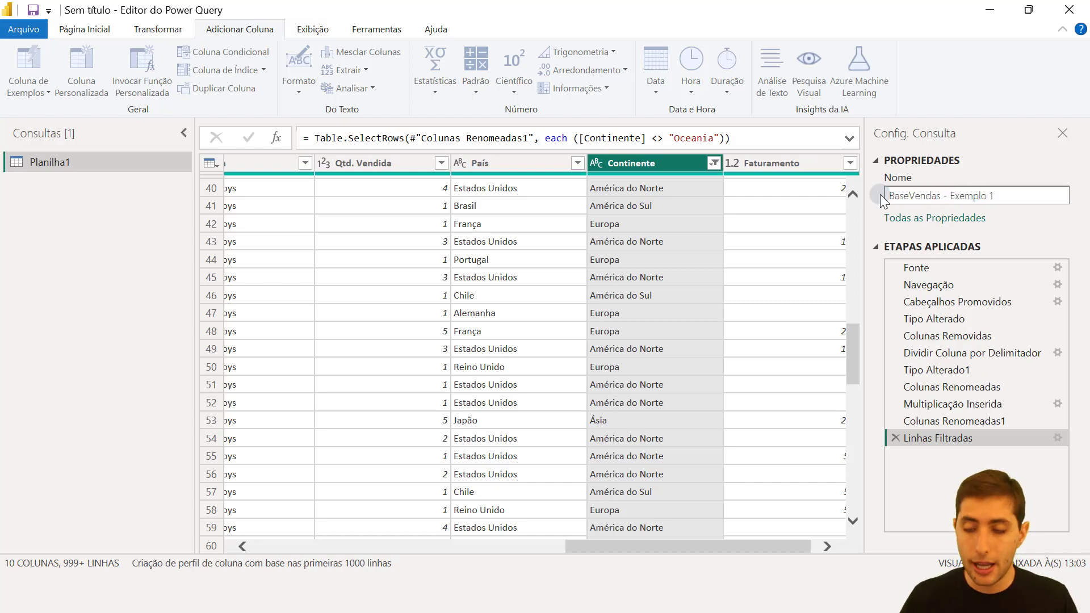
text(endas - Exemplo 1)
key(Return)
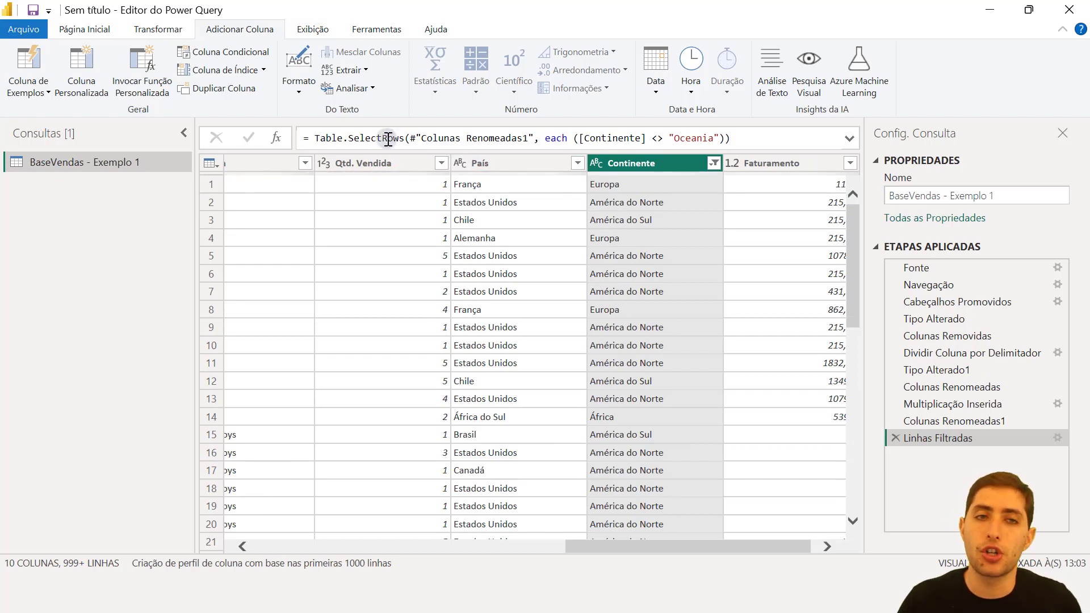
click(83, 29)
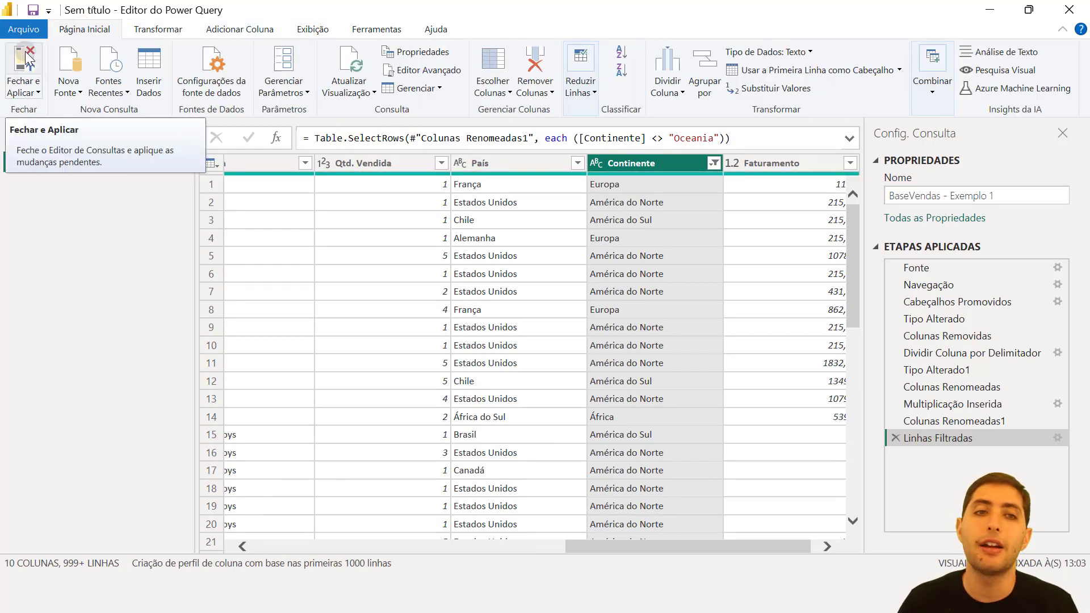
click(27, 57)
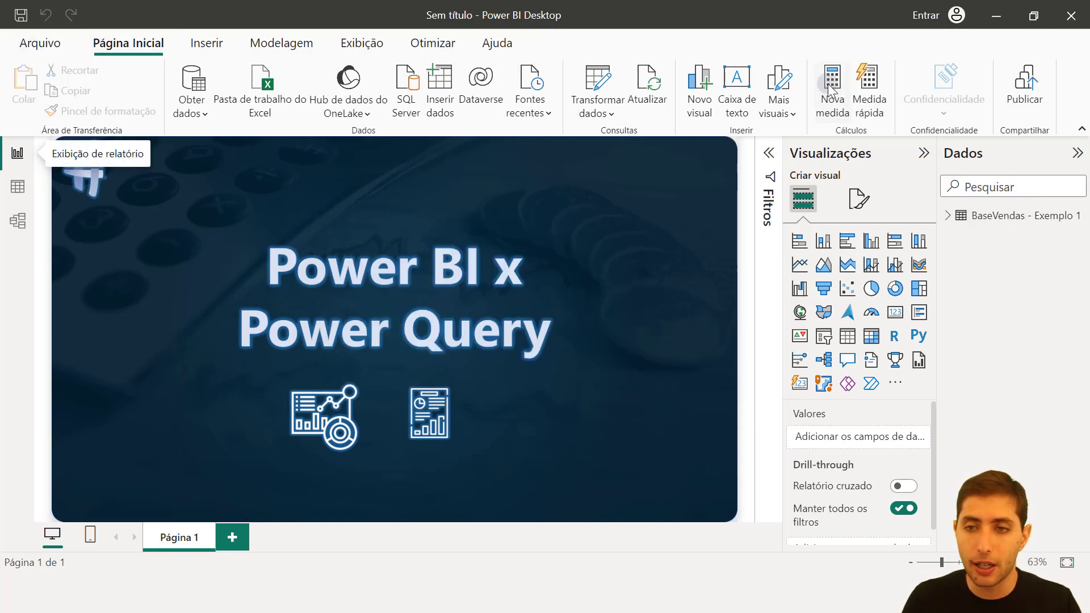
Step: Examine the fields of BaseVendas - Exemplo 1 across the report, table and model views
click(947, 216)
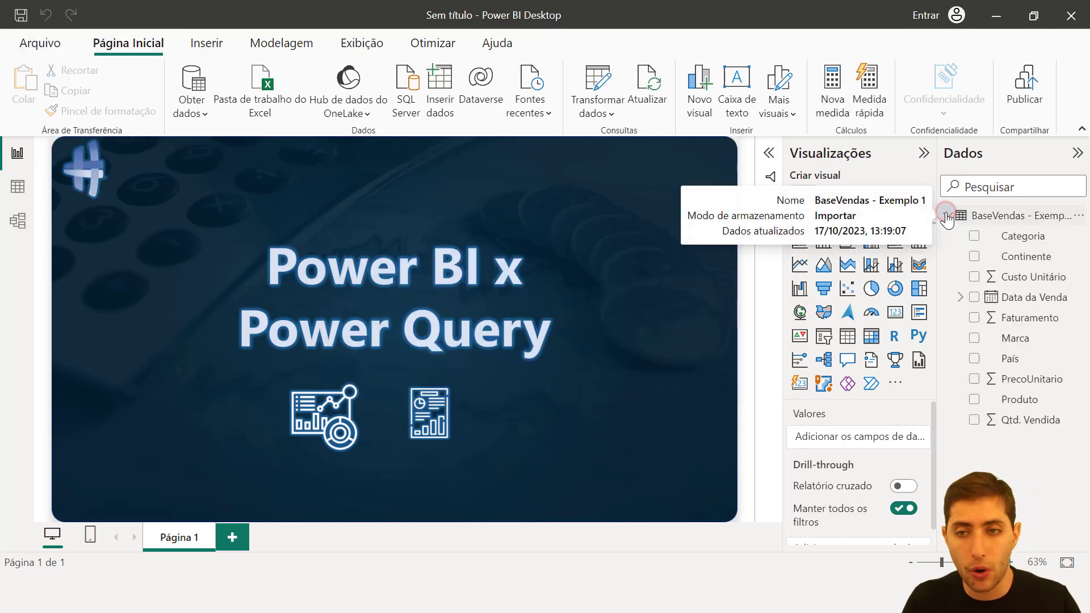
click(14, 188)
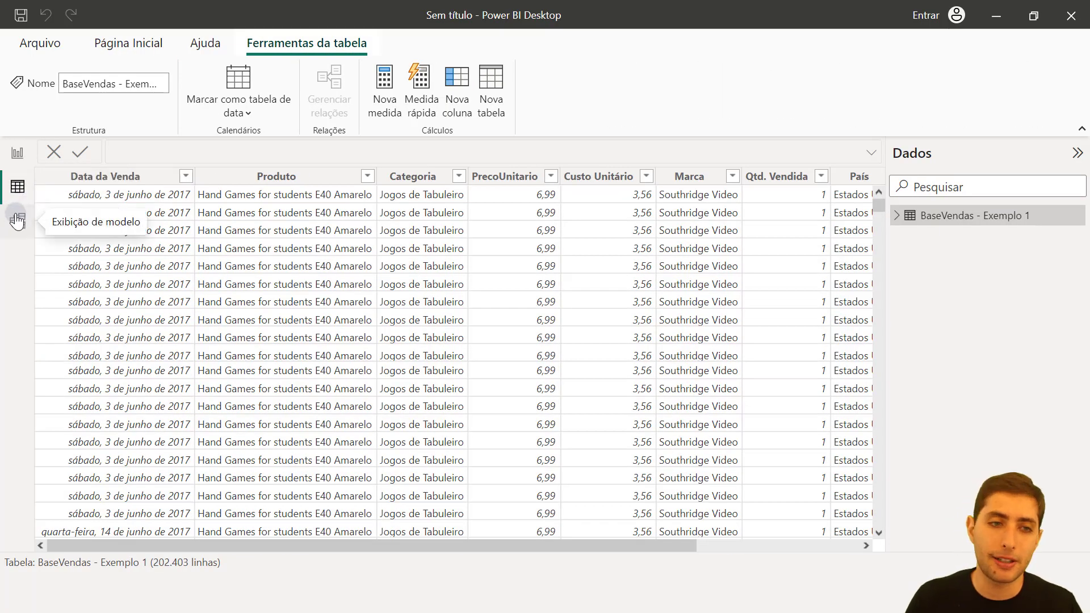
click(17, 221)
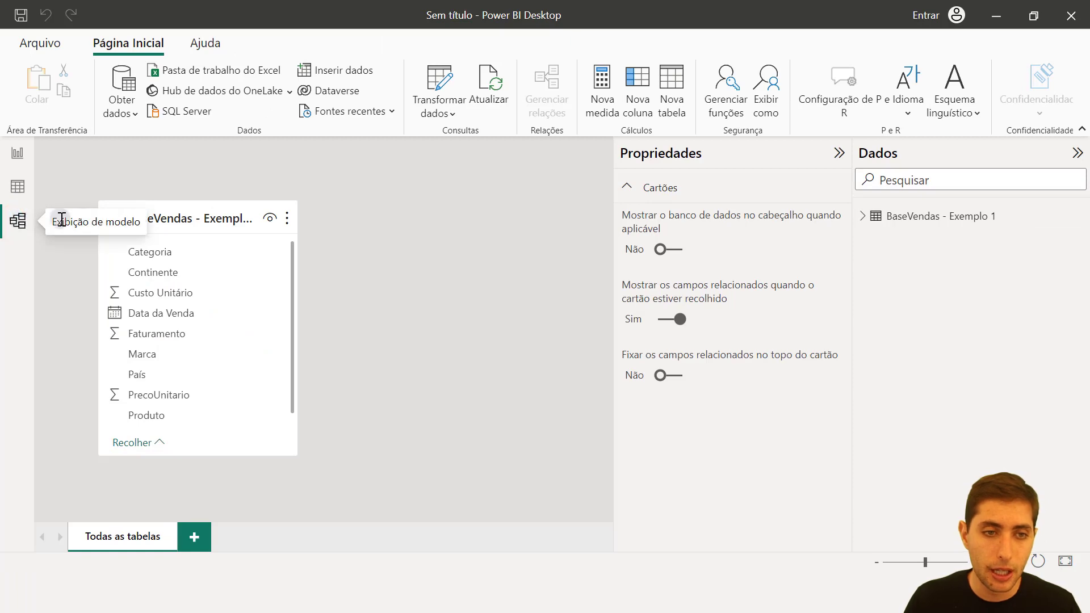
click(166, 221)
click(18, 153)
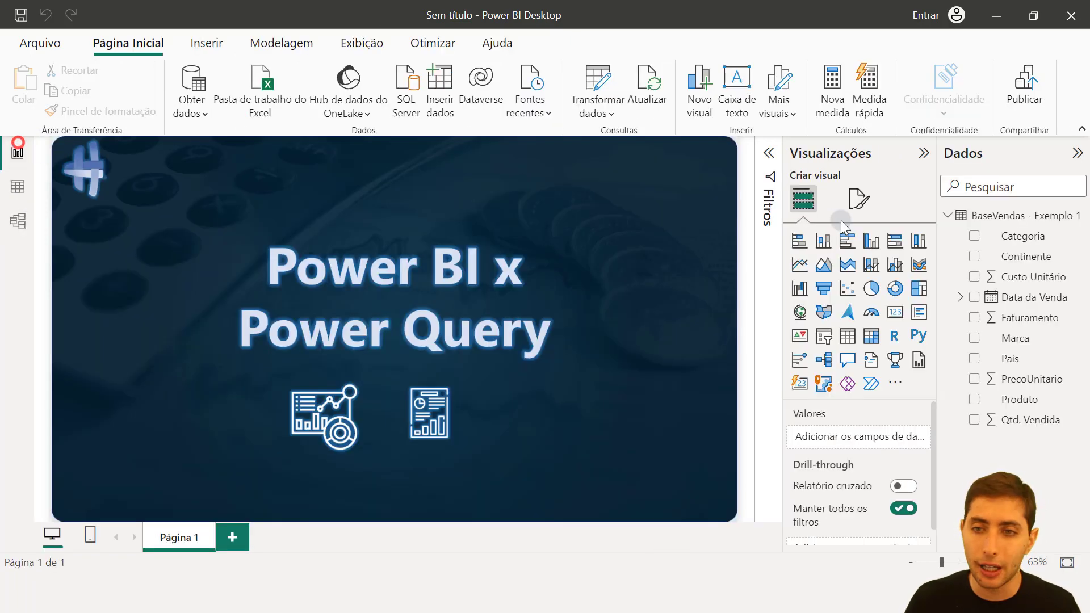
click(18, 187)
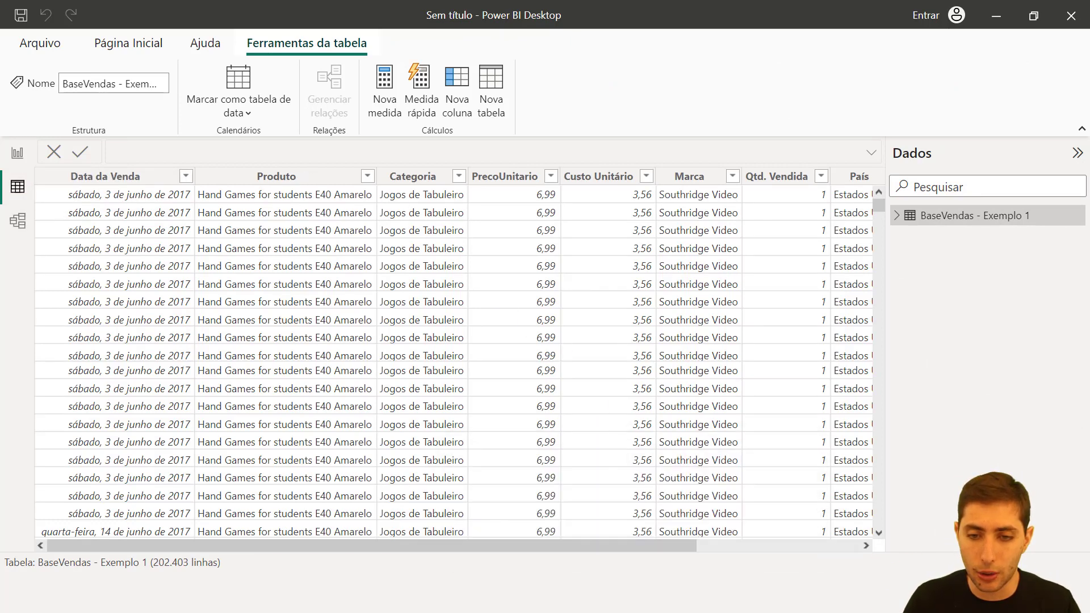
Step: Switch to the Hashtag Eletro report and examine the formula of the % Crescimento Faturamento YoY measure
click(679, 543)
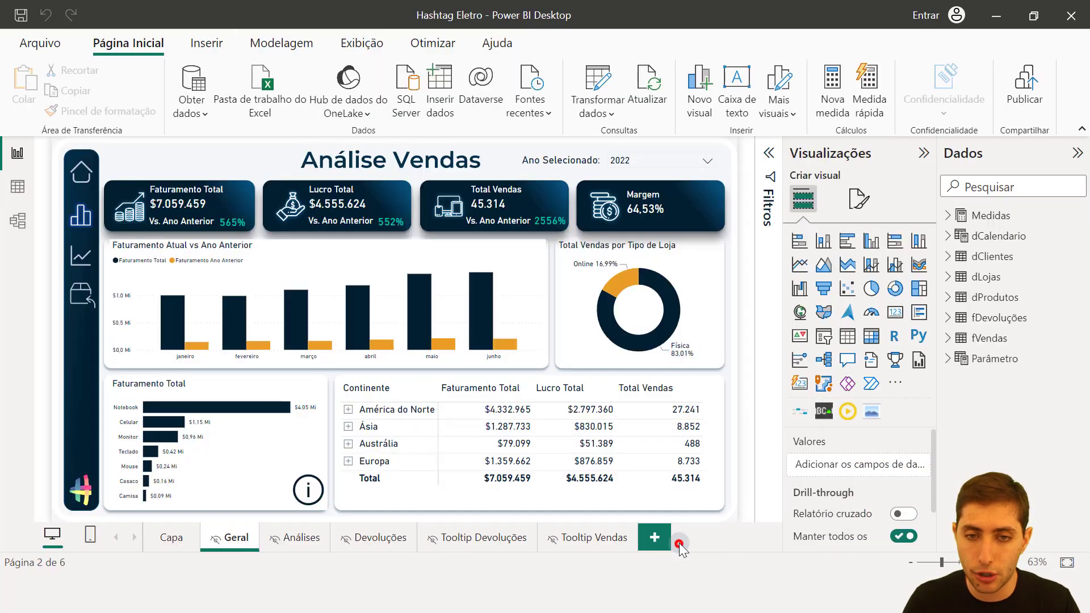
click(534, 322)
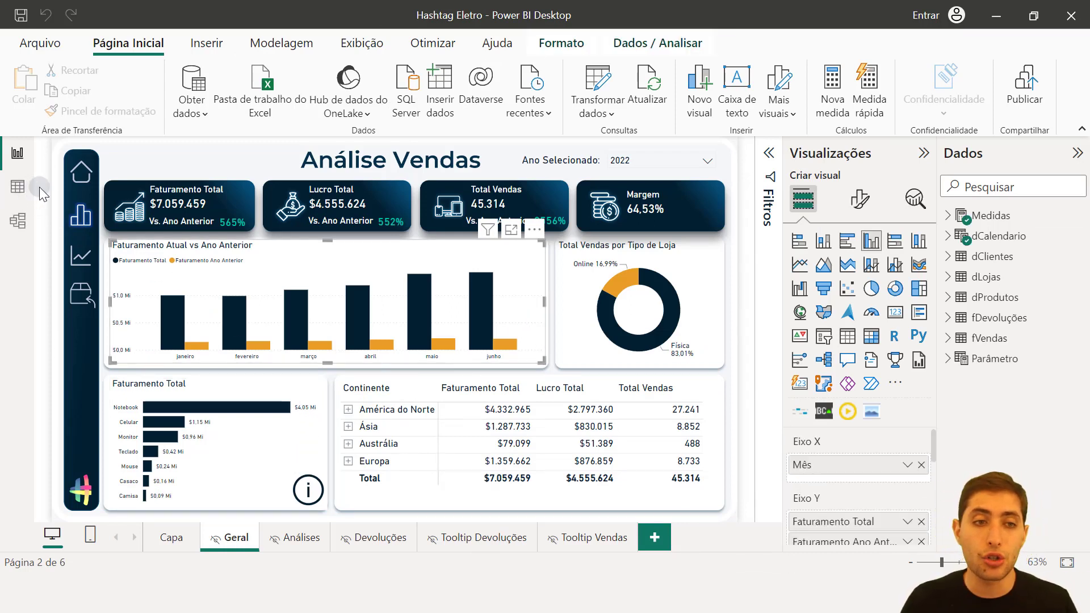
click(948, 216)
click(1008, 243)
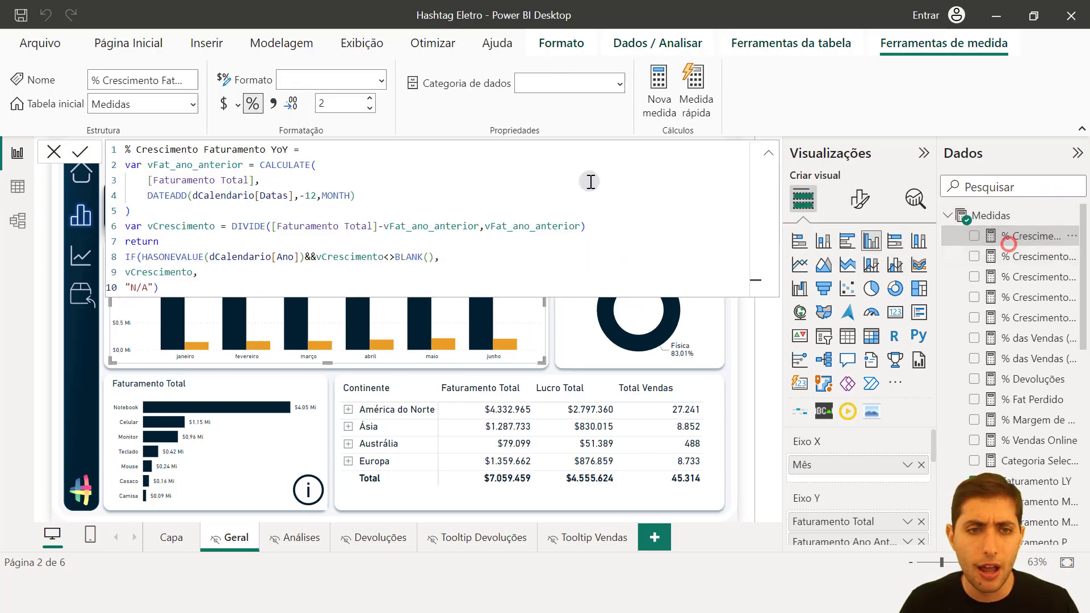
ctrl+scroll(558, 206, up, 3)
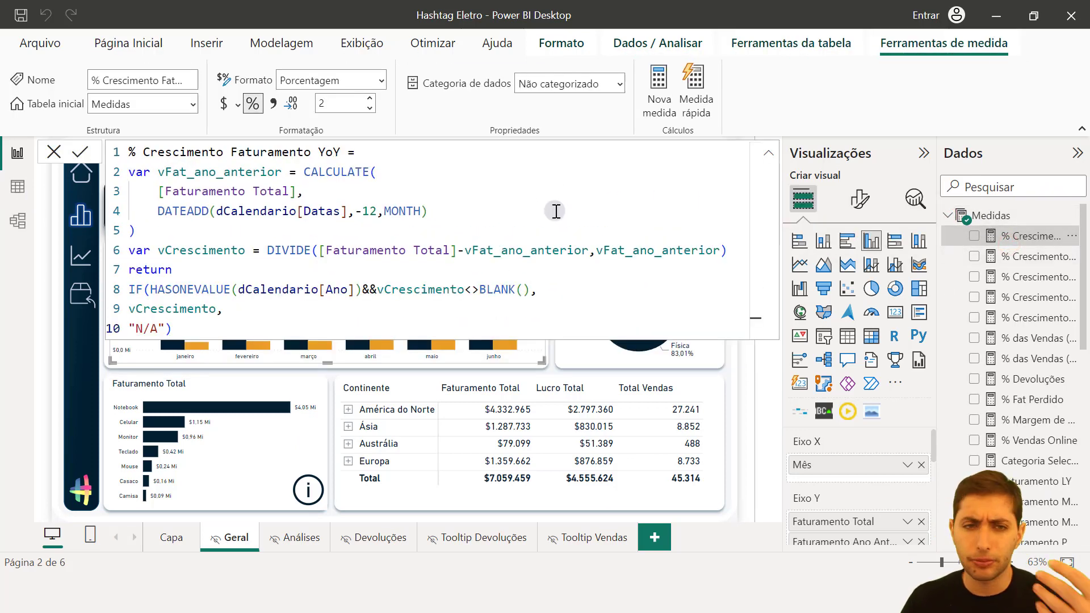
drag(341, 155, 129, 154)
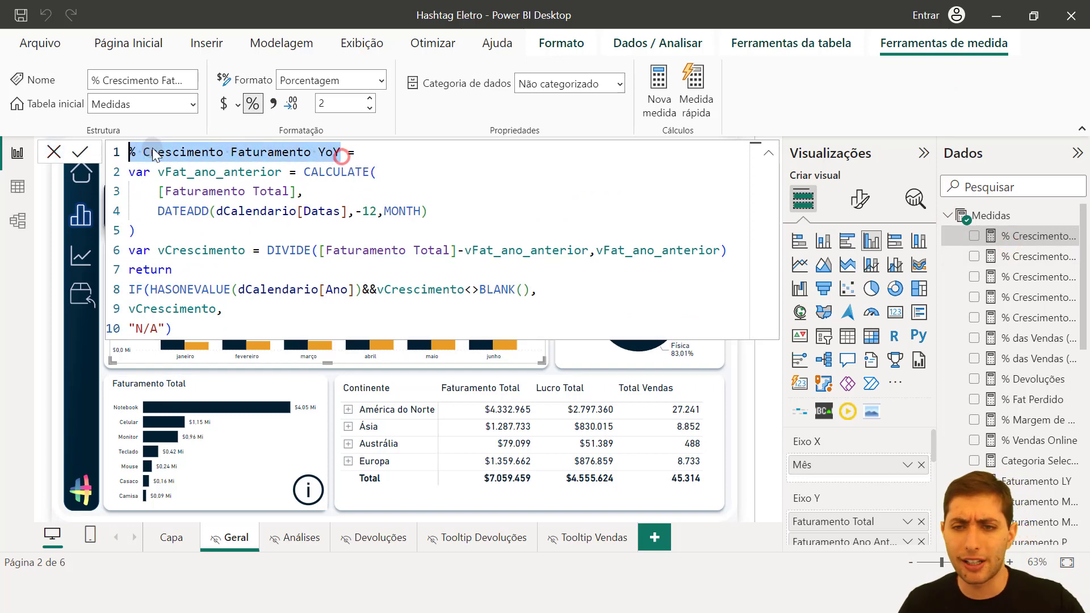
Step: Examine the formulas of other measures, including Faturamento LY, Faturamento MTD and % Margem de Lucro
click(1031, 488)
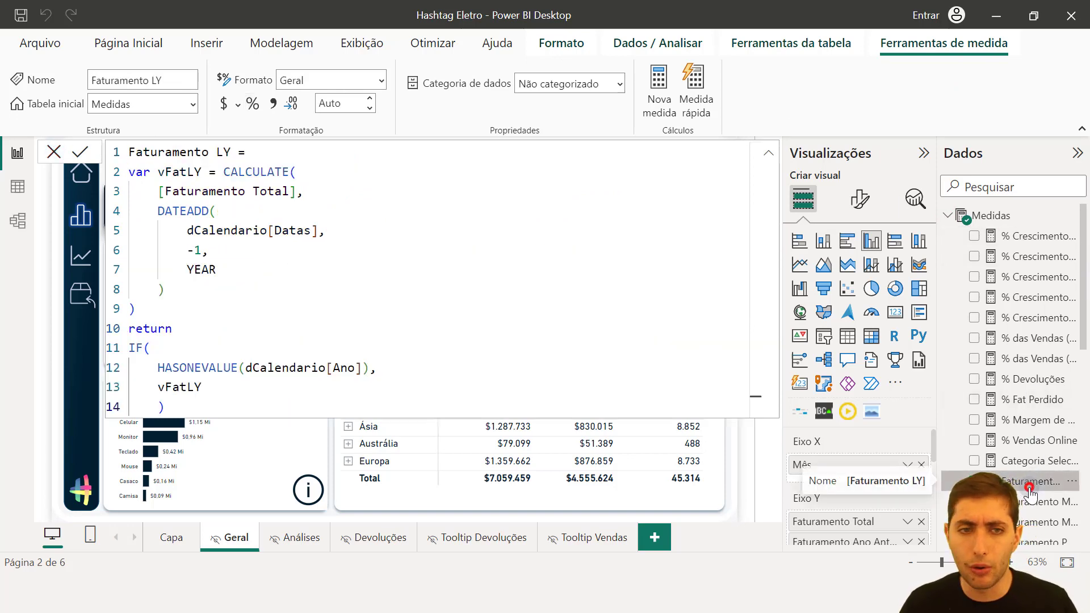
click(1034, 504)
click(1036, 524)
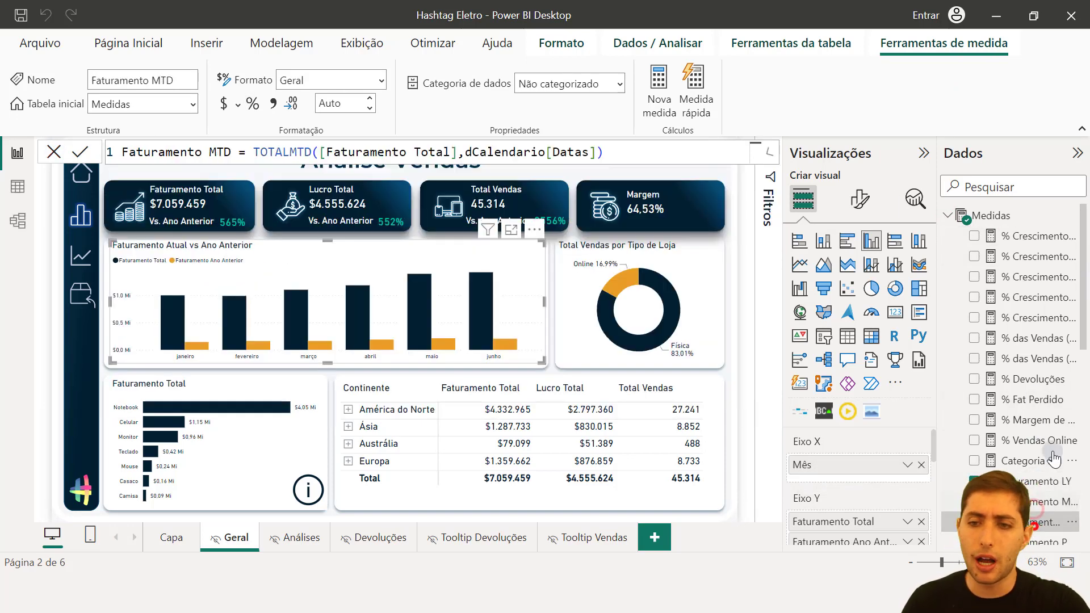
click(1033, 420)
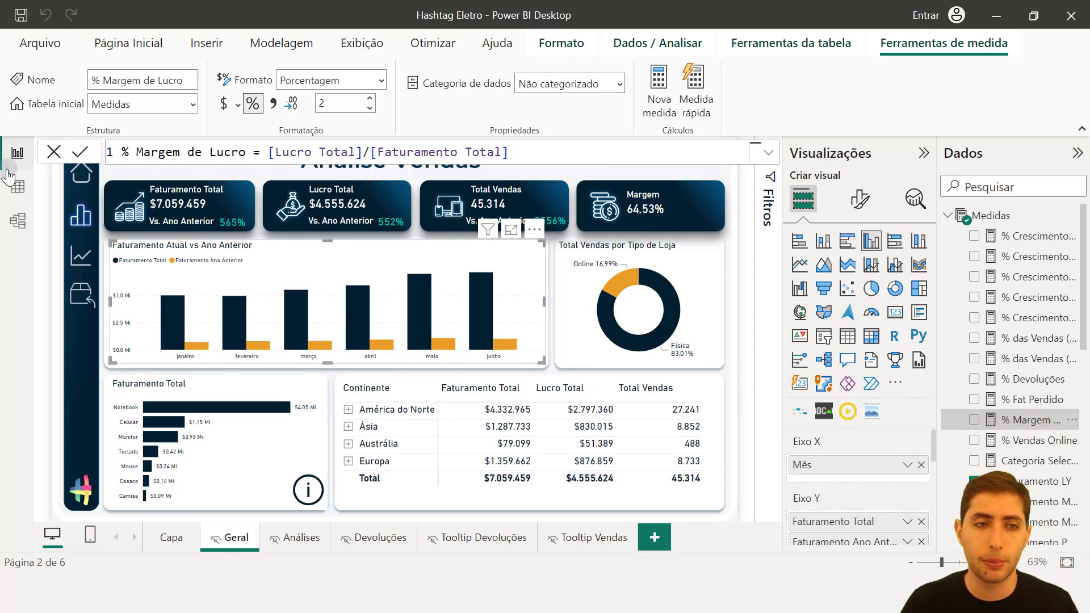
Step: Examine the fVendas table, the model relationships and the Análise Vendas page of the Hashtag Eletro report
click(17, 186)
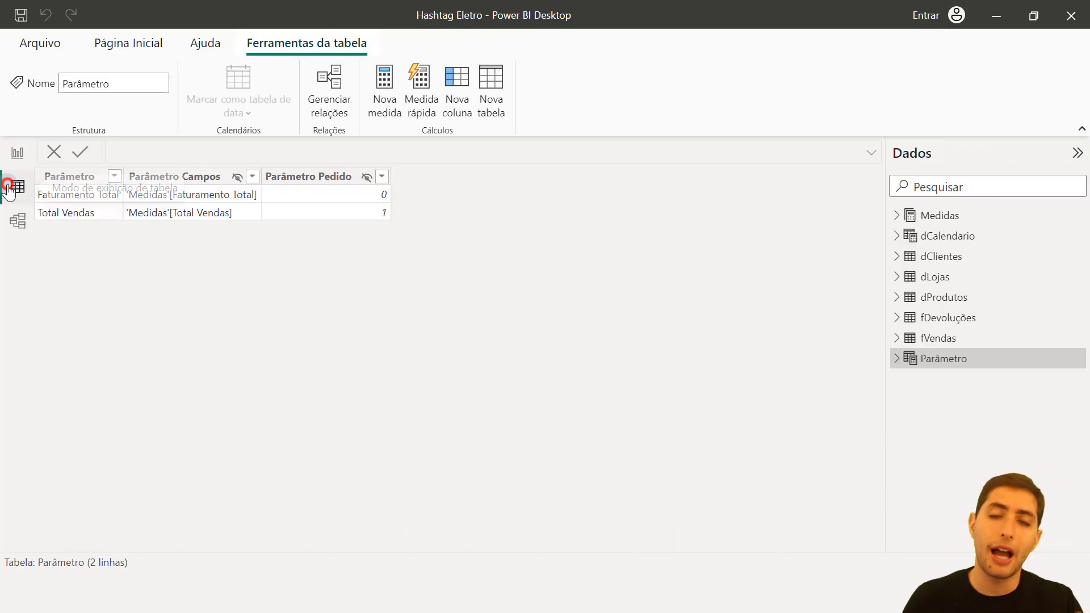
click(968, 339)
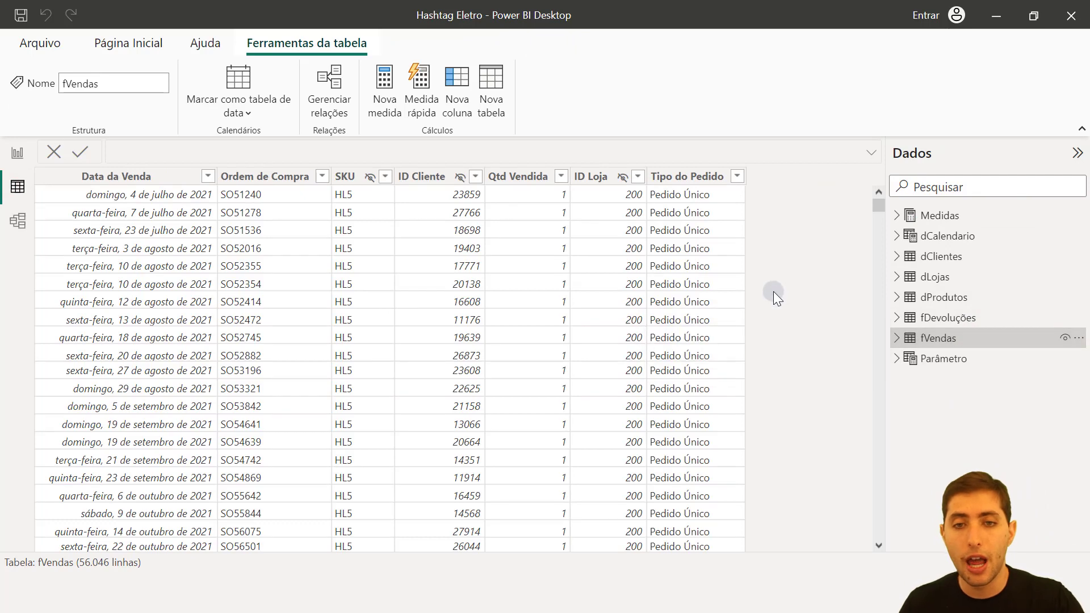
click(17, 221)
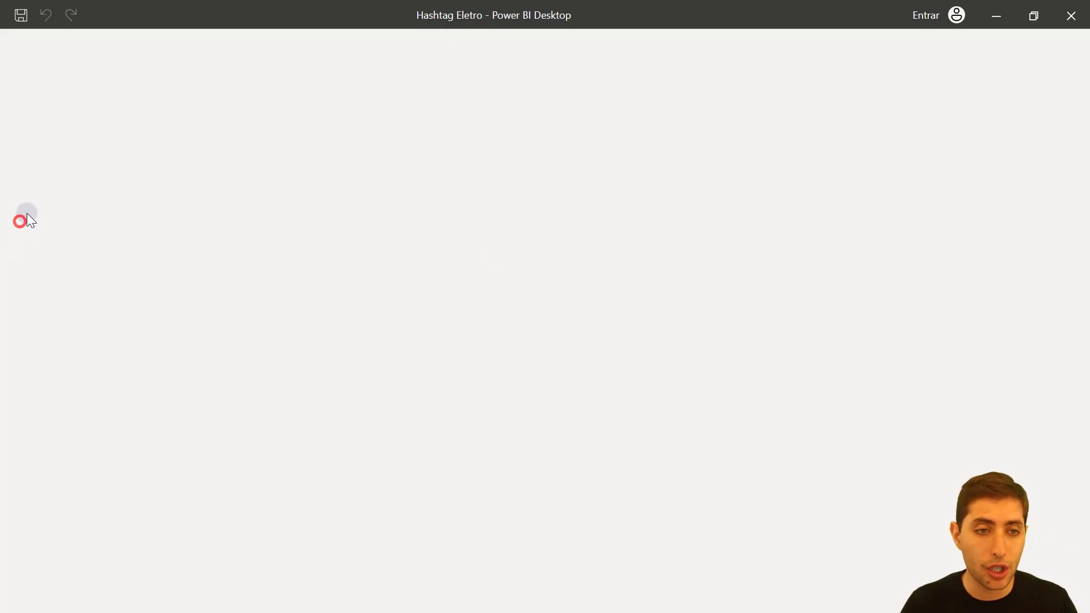
click(833, 151)
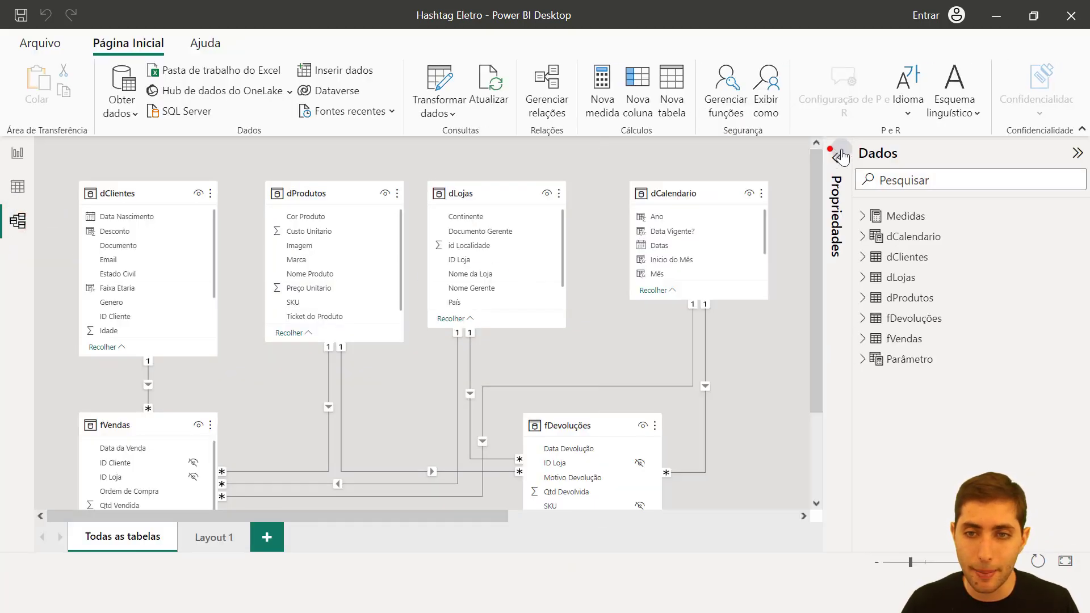
click(1068, 154)
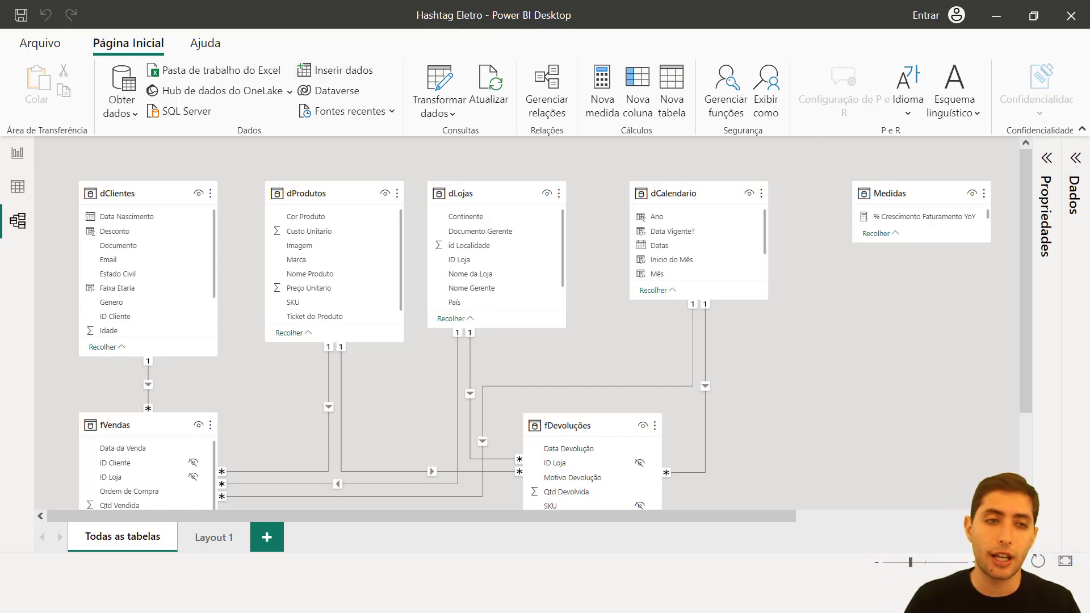
click(18, 153)
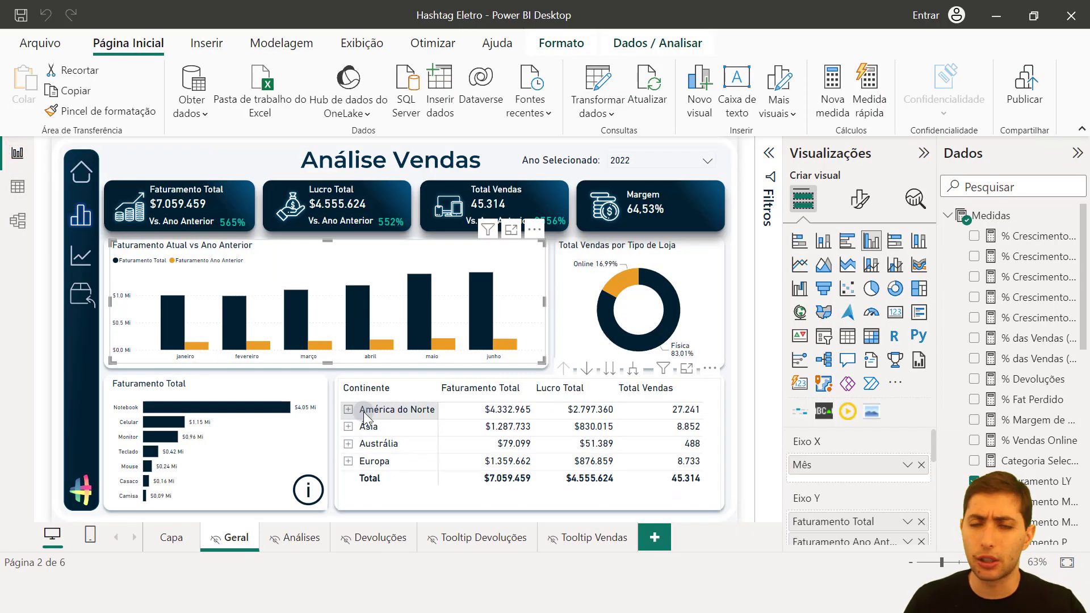
click(8, 186)
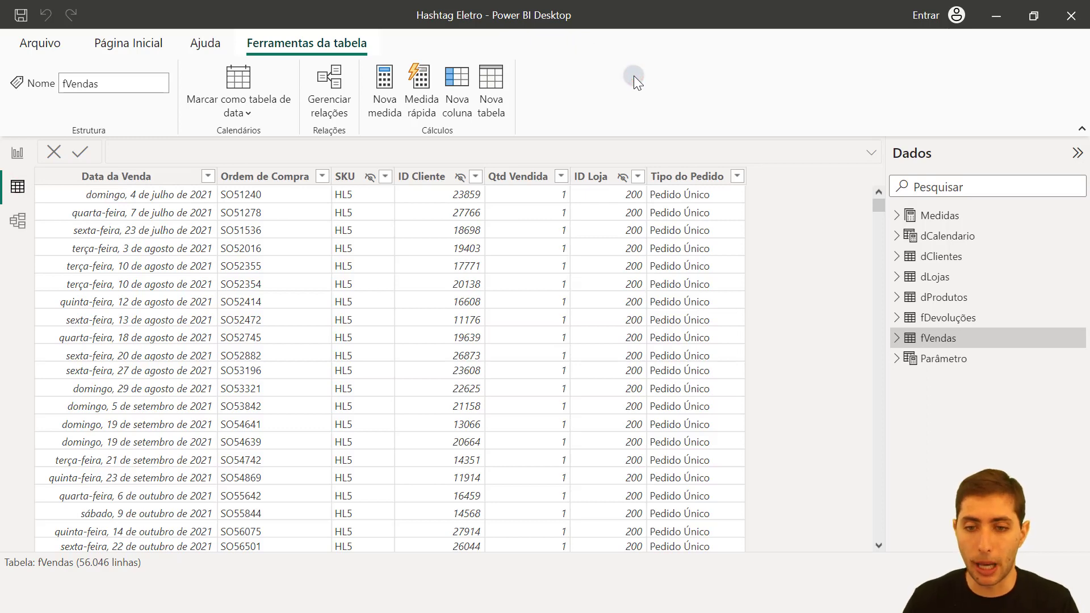
Step: Return to the untitled report and delete the Faturamento column from the BaseVendas - Exemplo 1 table
click(989, 15)
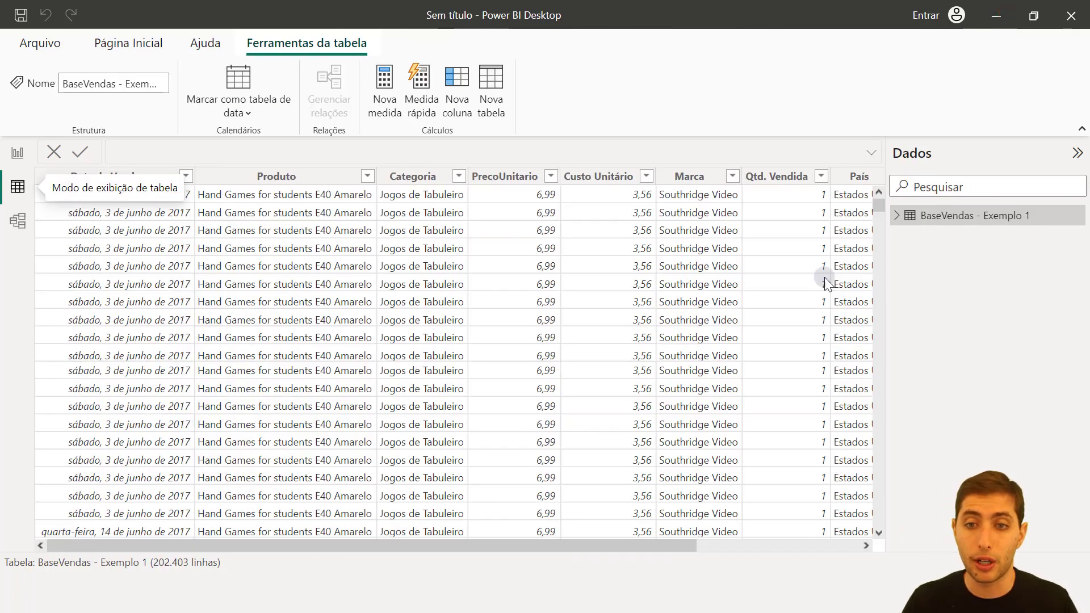
drag(664, 546, 960, 545)
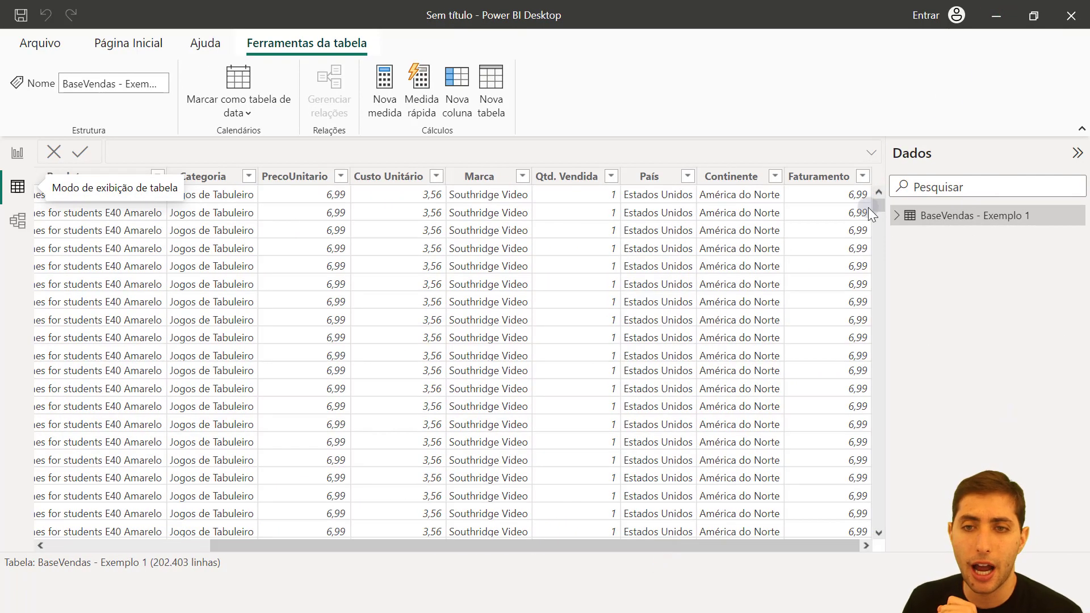
click(863, 89)
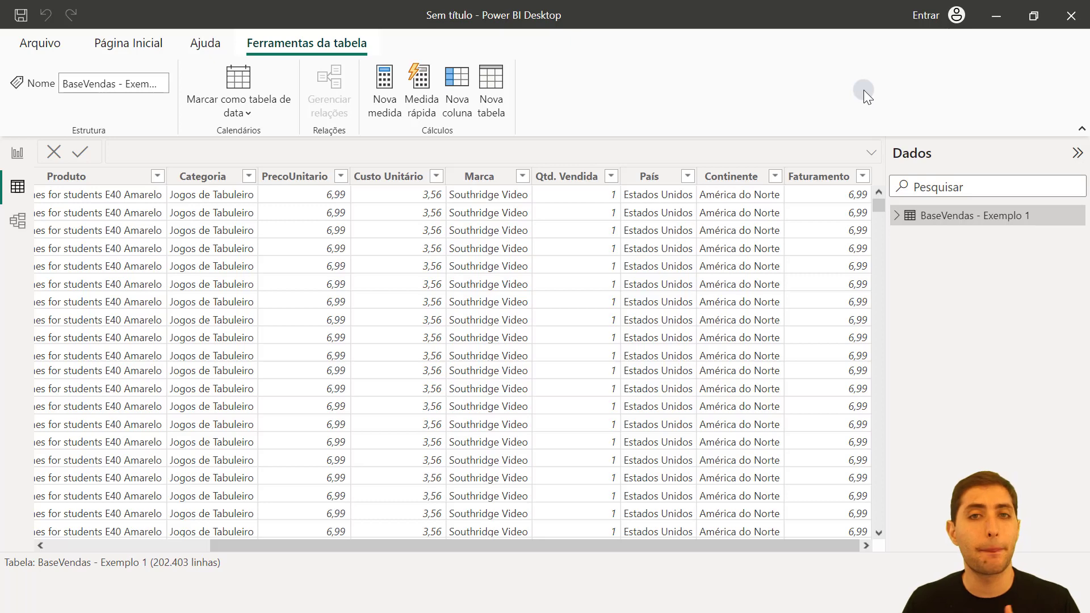
click(828, 177)
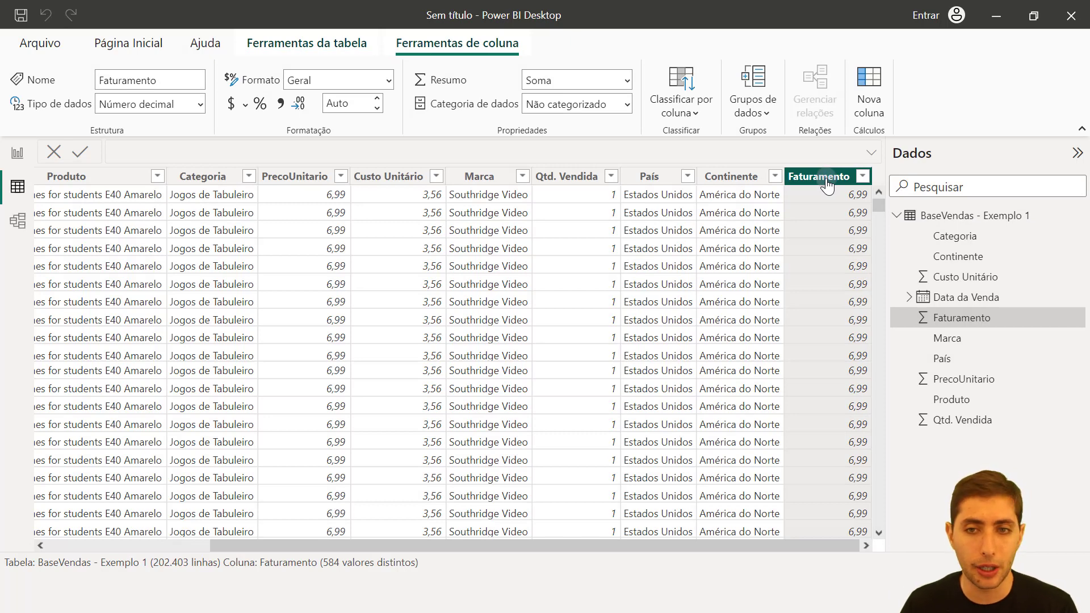
right_click(827, 183)
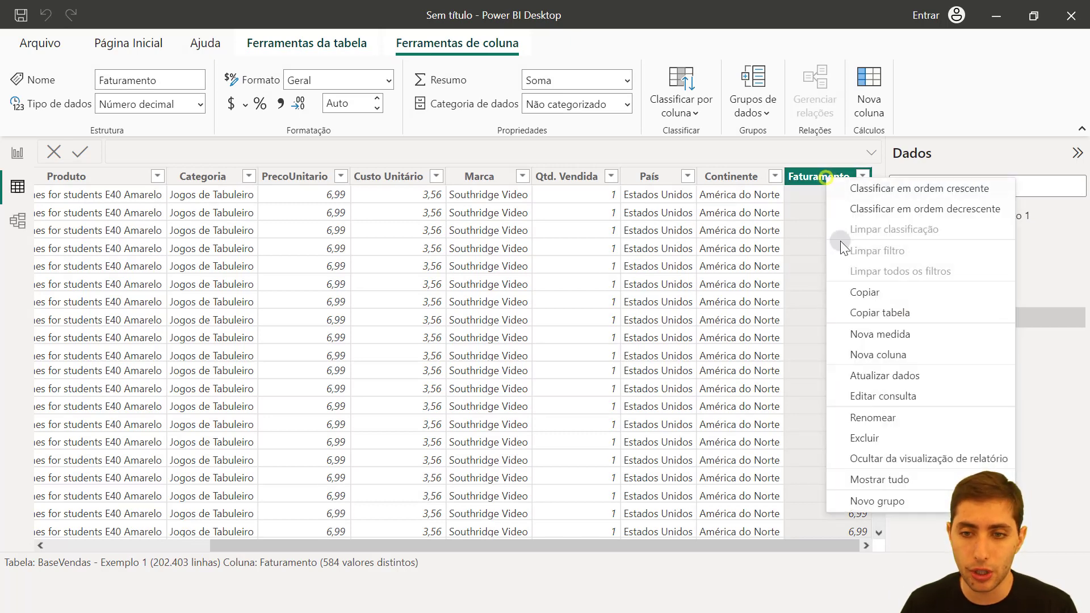
click(884, 442)
click(631, 326)
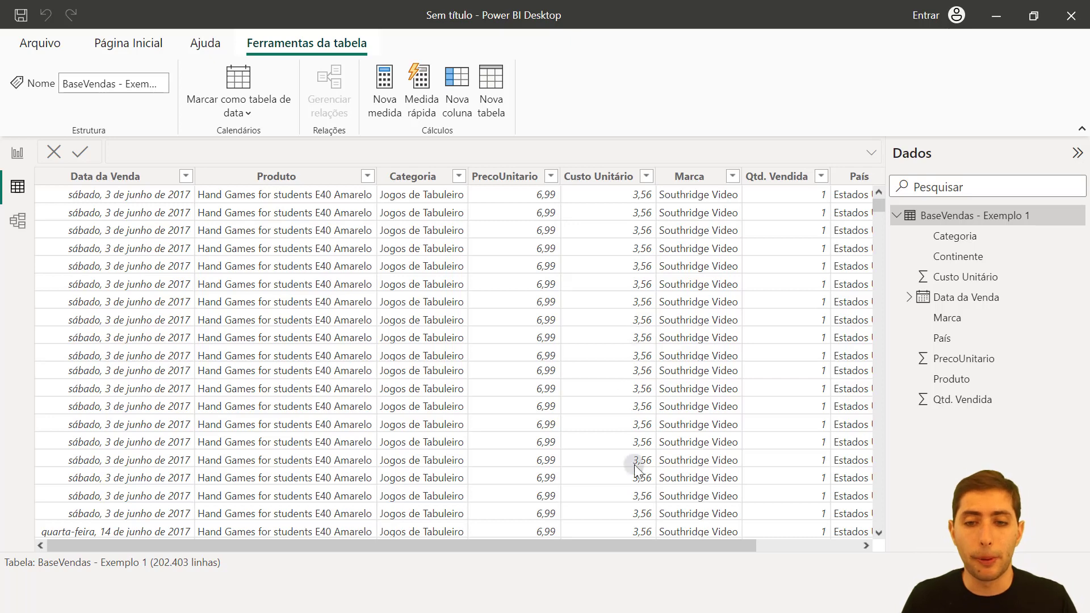
Step: Add a calculated column named Faturamento to the BaseVendas - Exemplo 1 table
drag(649, 547, 750, 545)
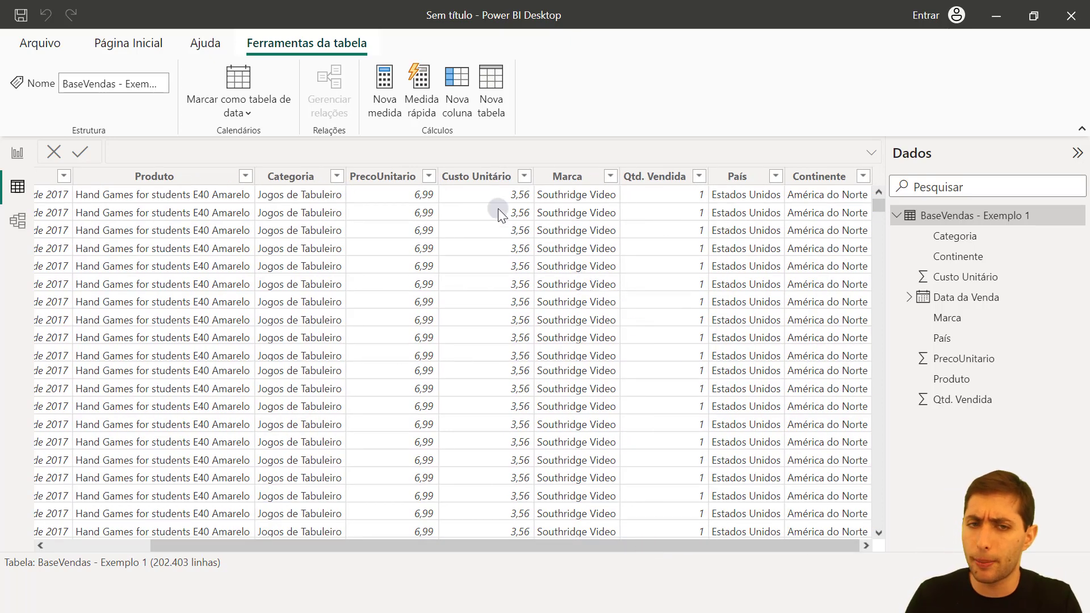
click(398, 181)
click(399, 180)
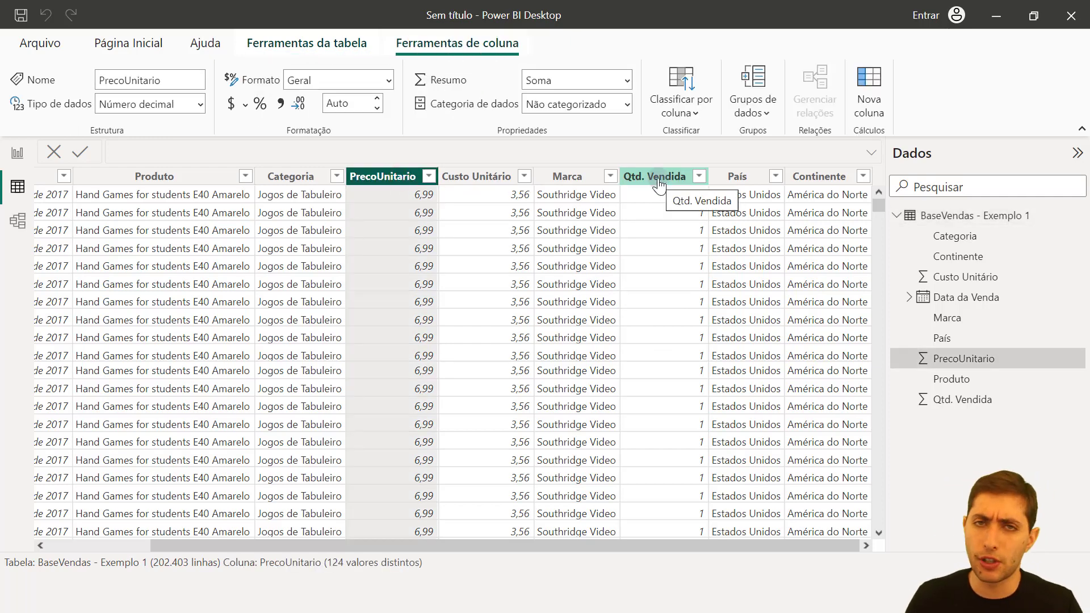
right_click(568, 265)
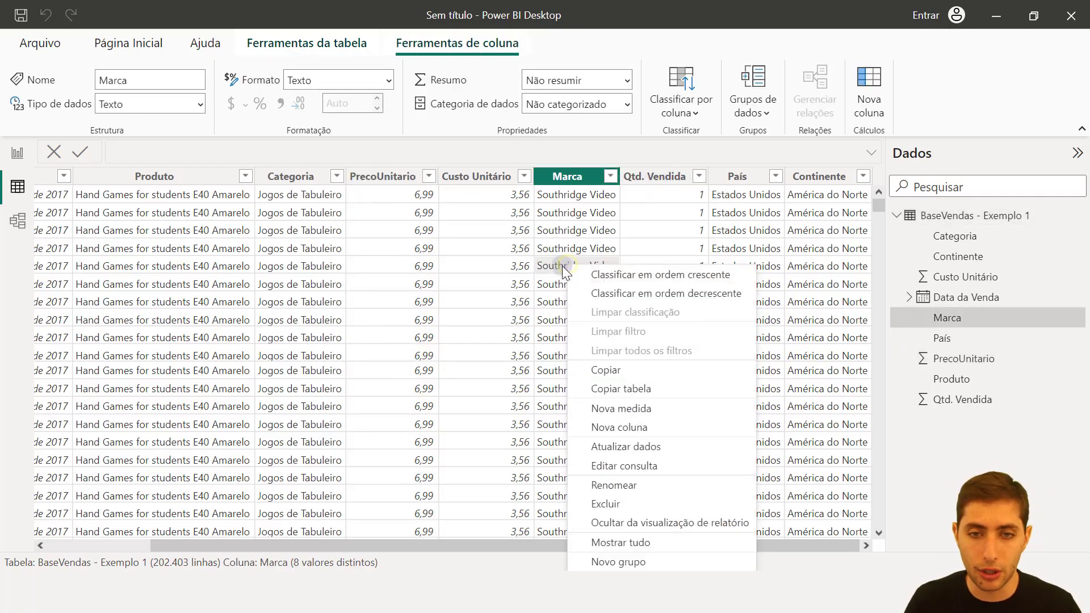
click(618, 428)
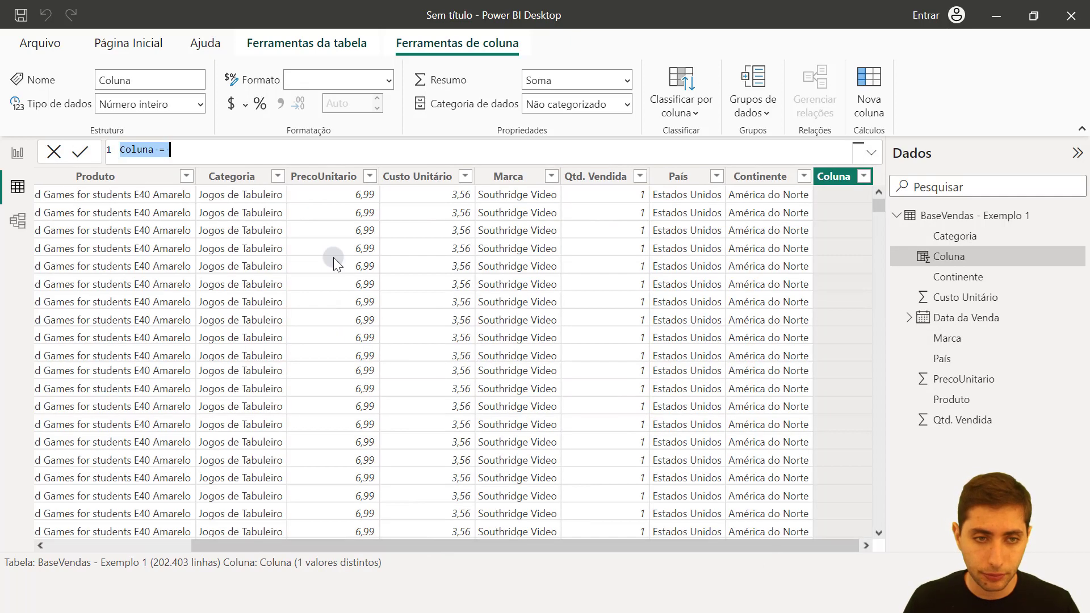
scroll(307, 154, up, 6)
key(Left)
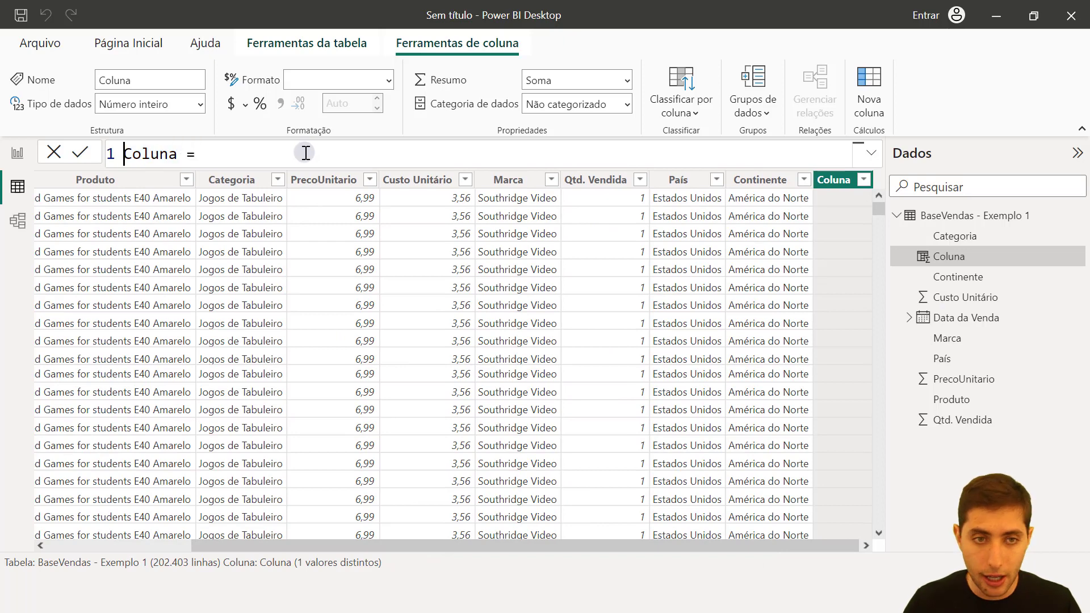
key(ctrl+shift+Right)
text(Ft=at)
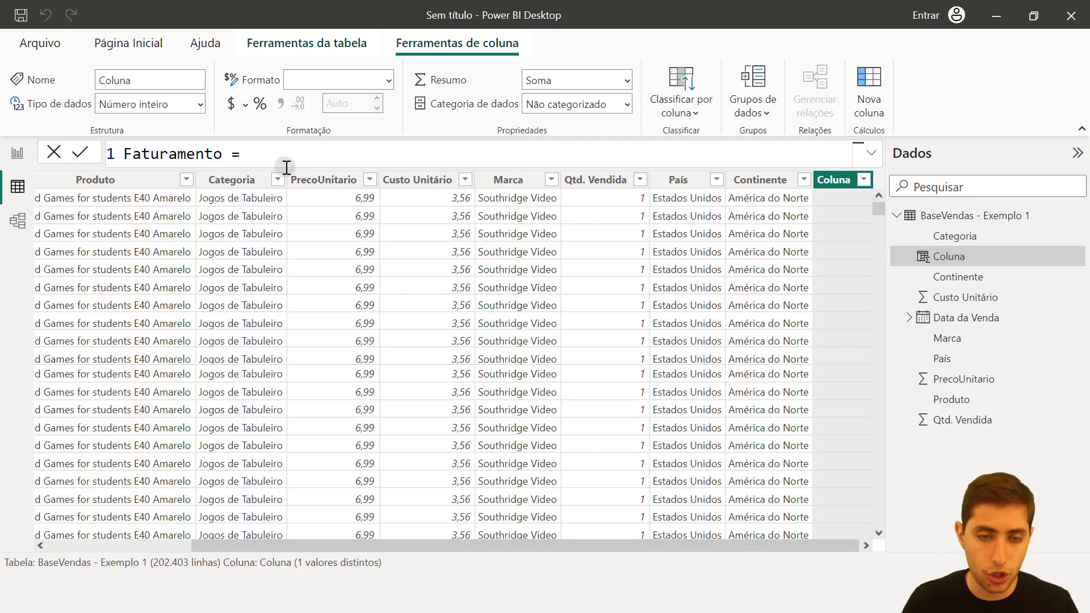
Step: Define the Faturamento column as 'BaseVendas - Exemplo 1'[PrecoUnitario]*'BaseVendas - Exemplo 1'[Qtd. Vendida]
text(preco)
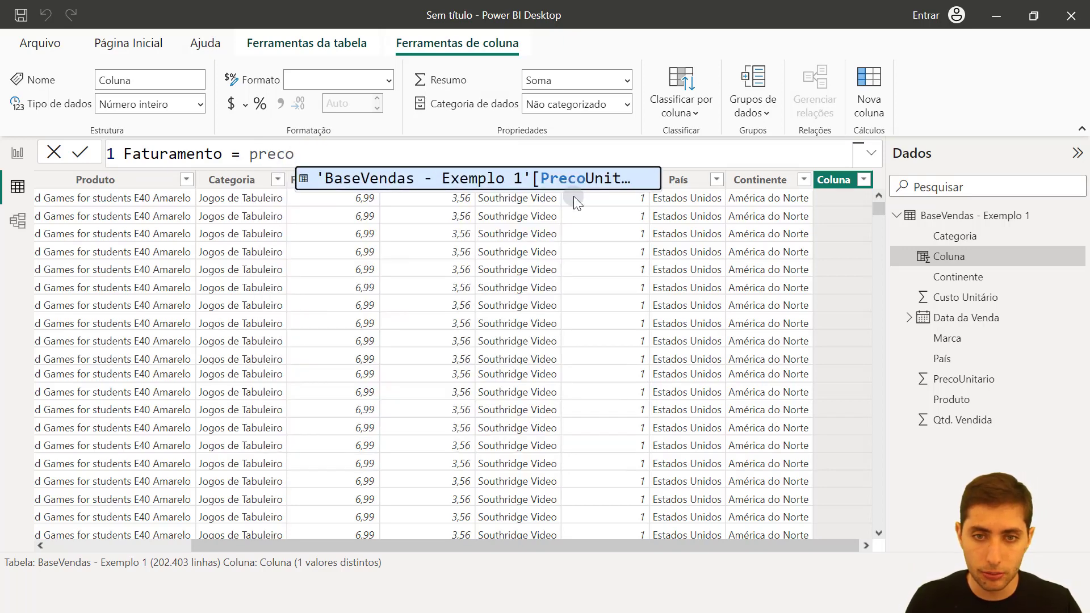
click(593, 180)
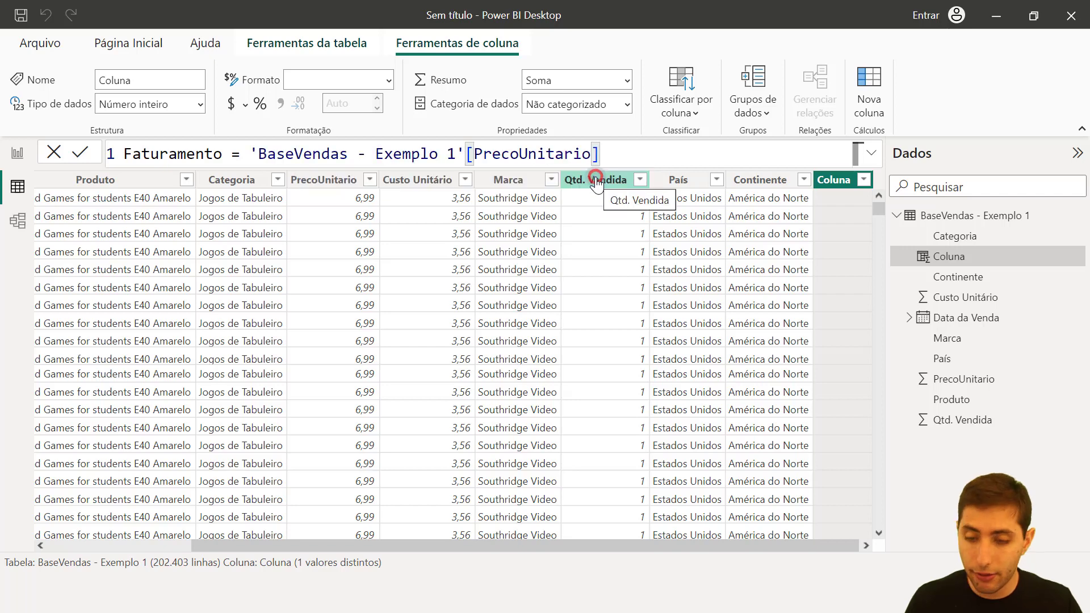
text(*qtd ve)
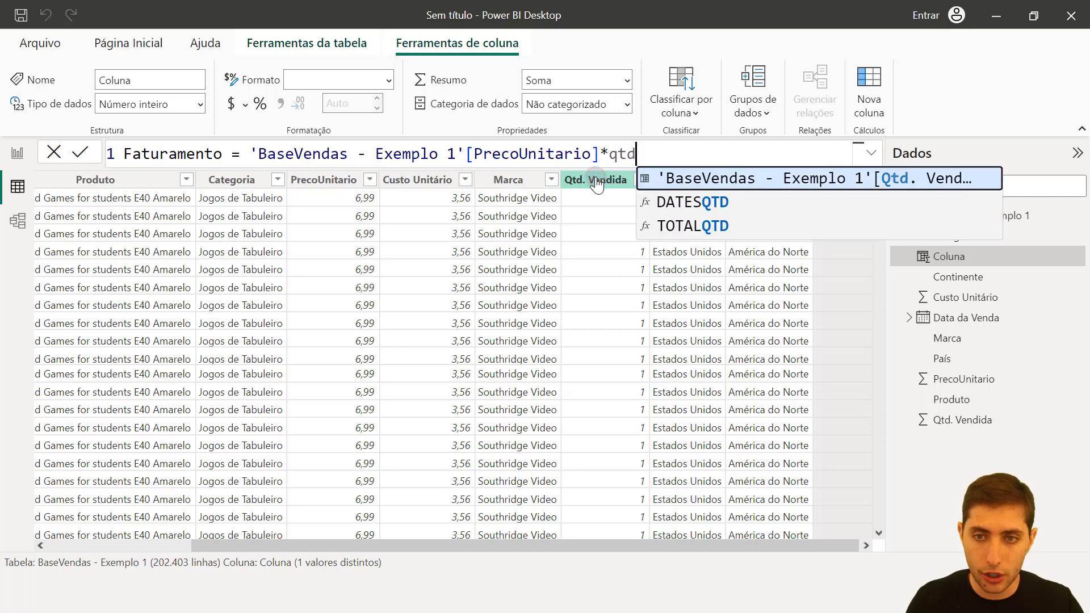
key(BackSpace)
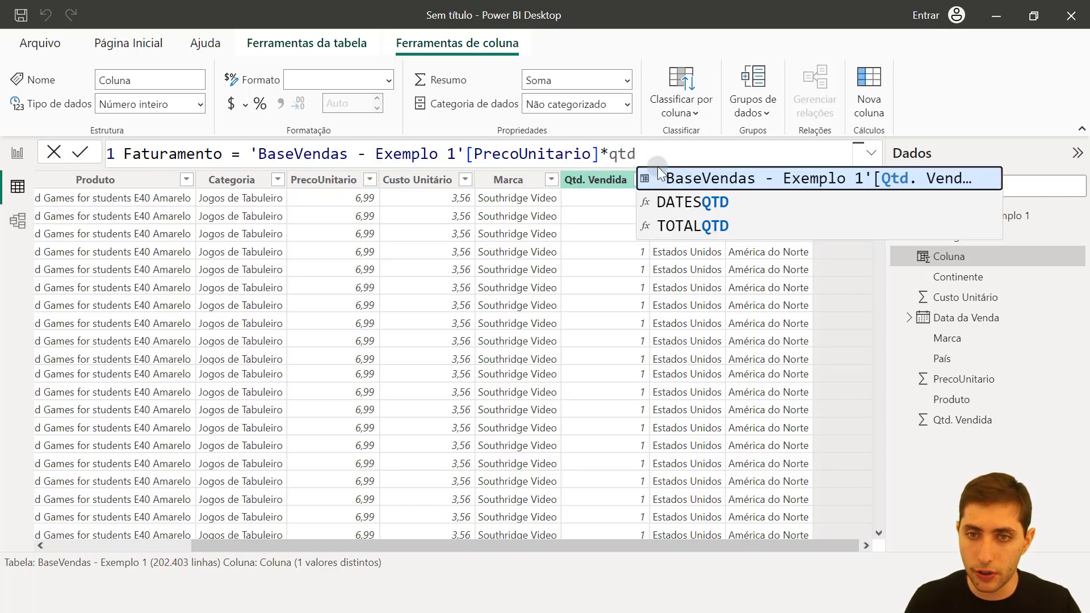
click(869, 173)
key(Return)
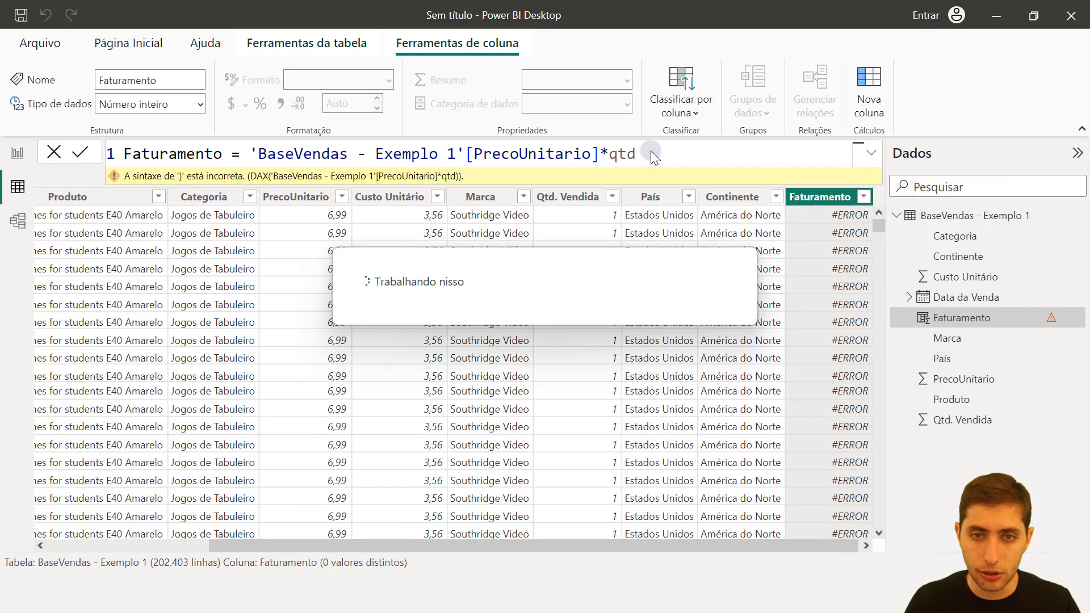
click(652, 152)
key(BackSpace)
text(d)
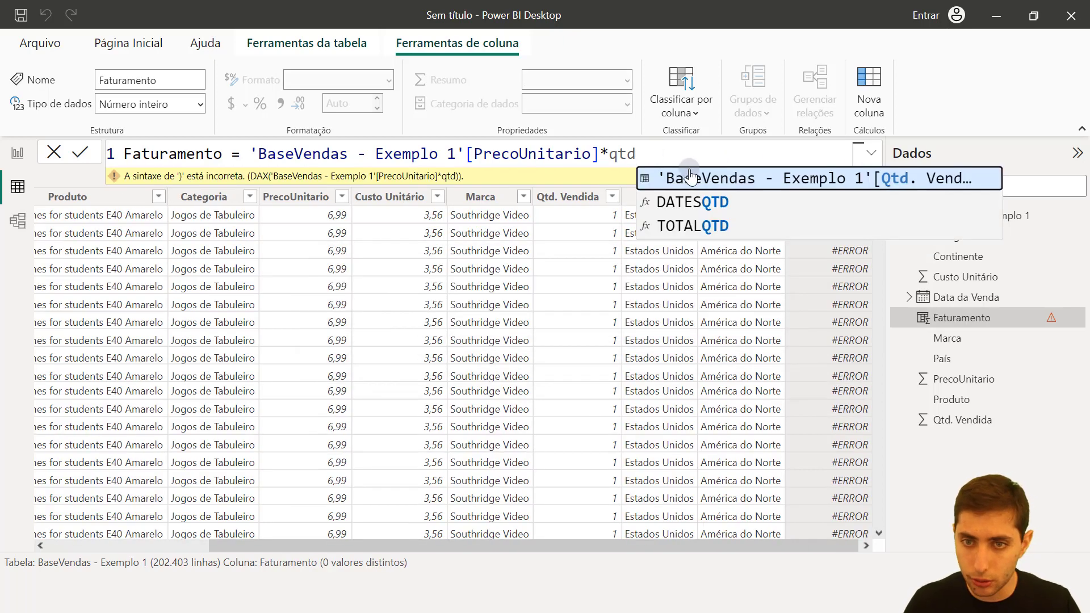
click(888, 187)
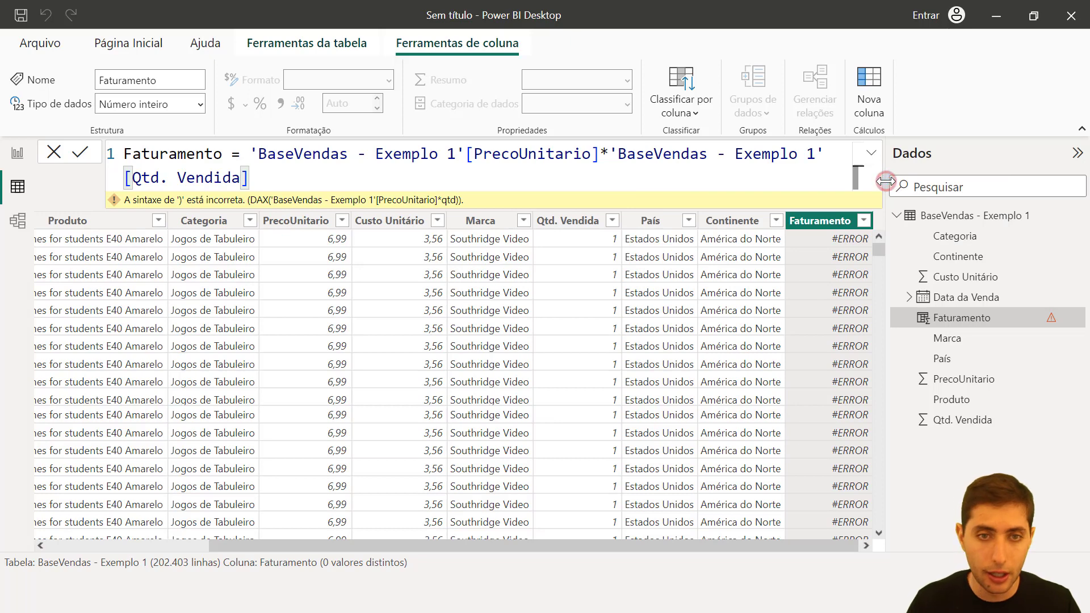
key(Return)
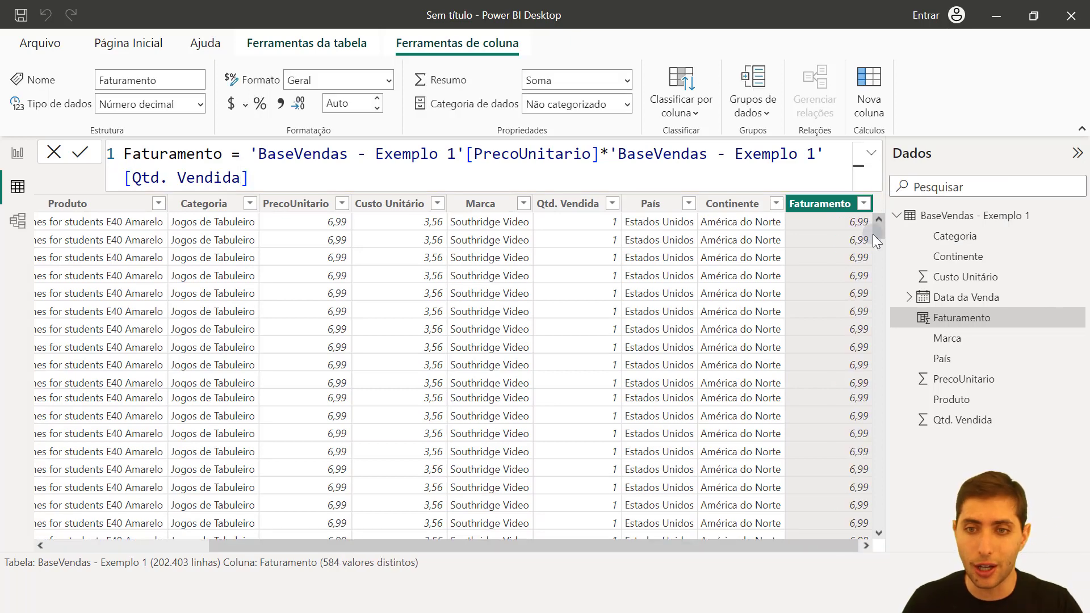
Step: Examine the calculated Faturamento column in the report, table and model views
drag(879, 233, 935, 97)
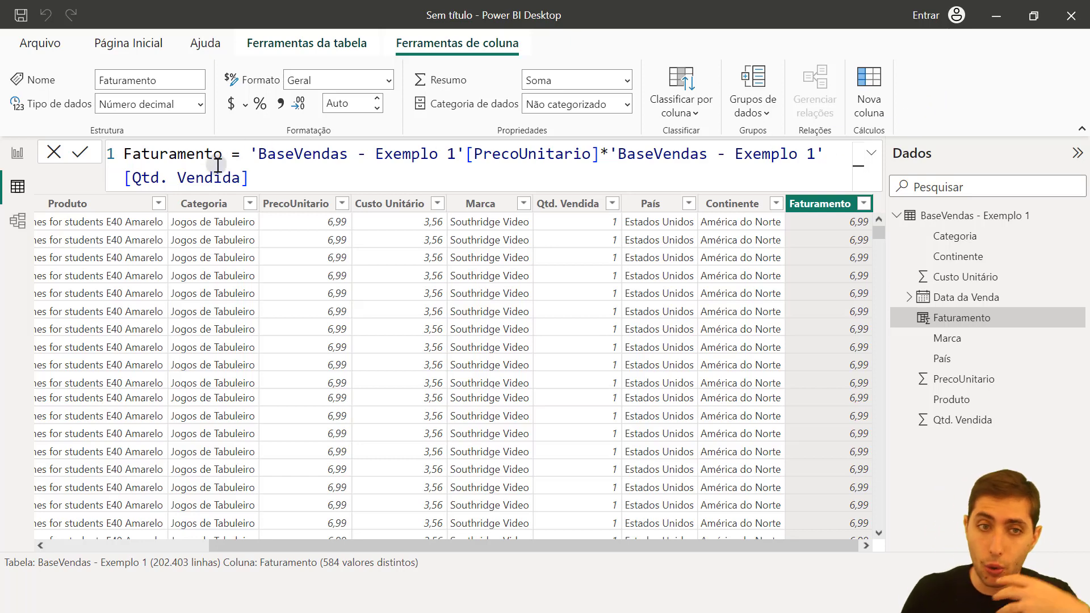
click(5, 168)
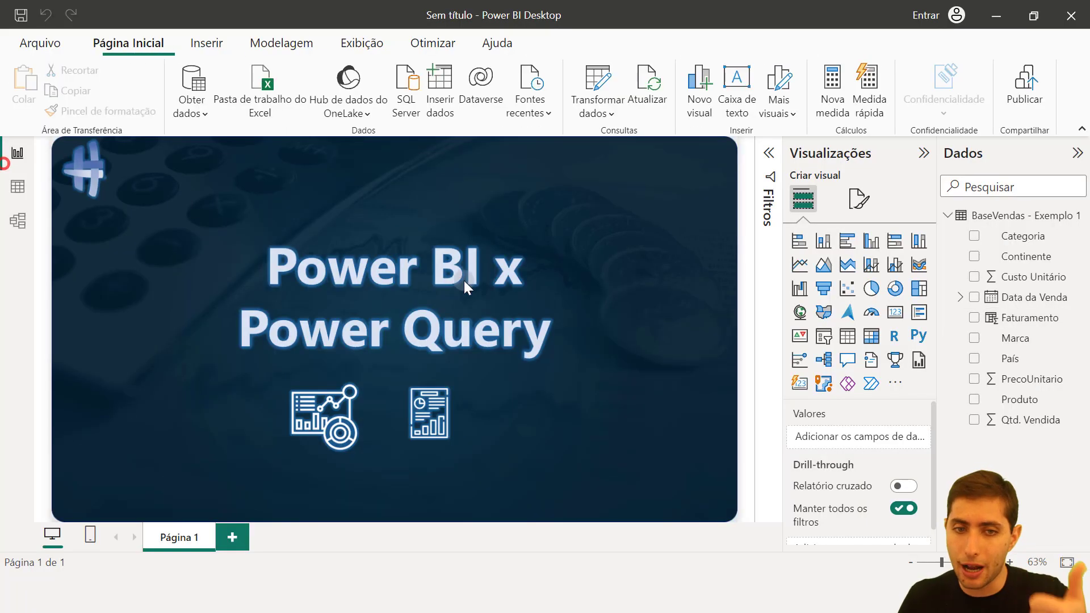
click(7, 196)
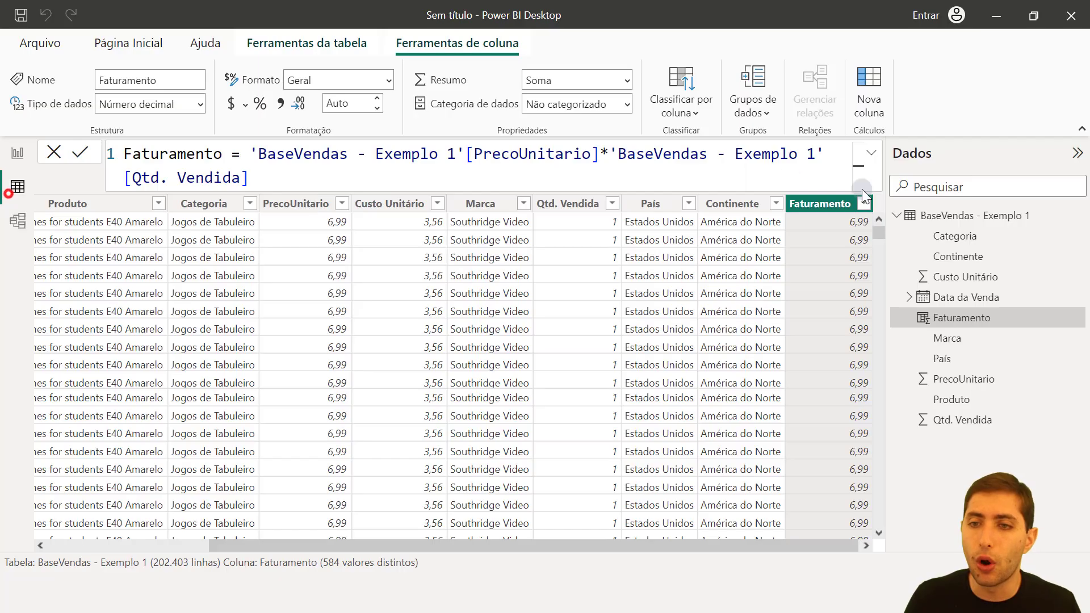
click(17, 222)
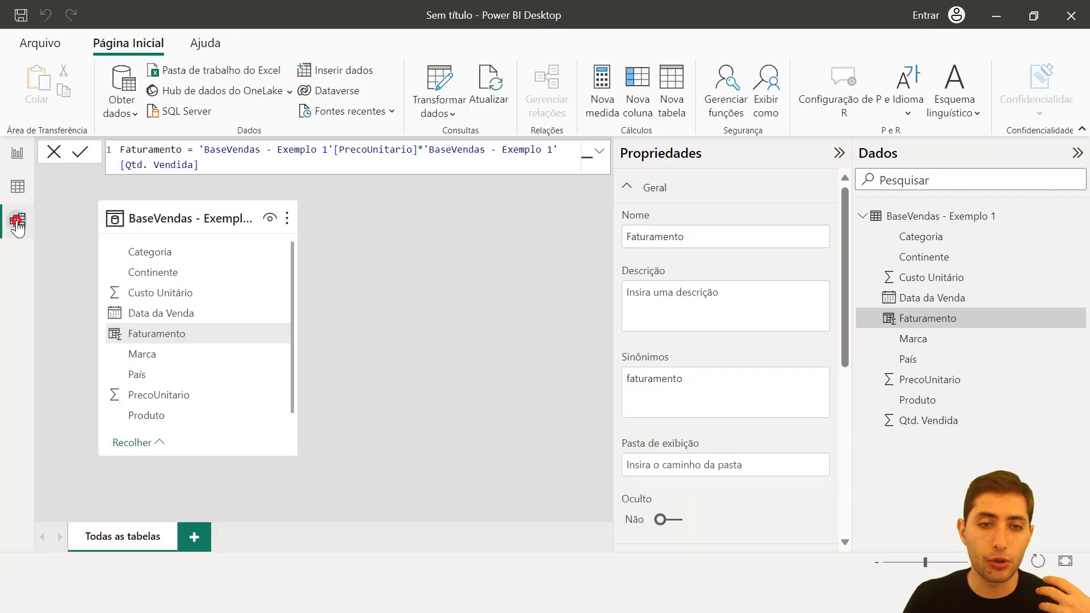
click(7, 190)
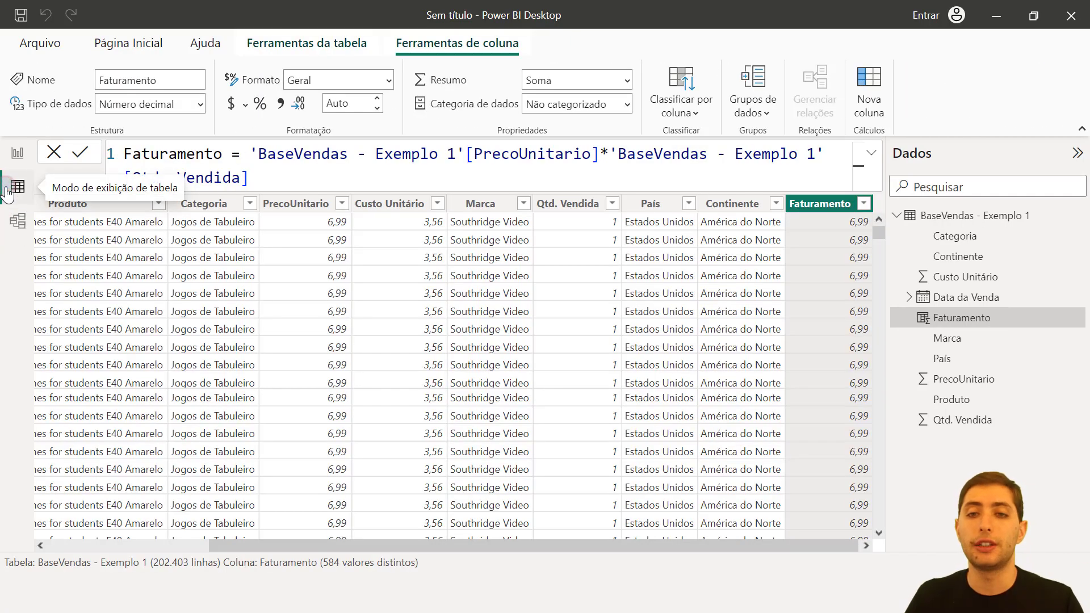
click(943, 82)
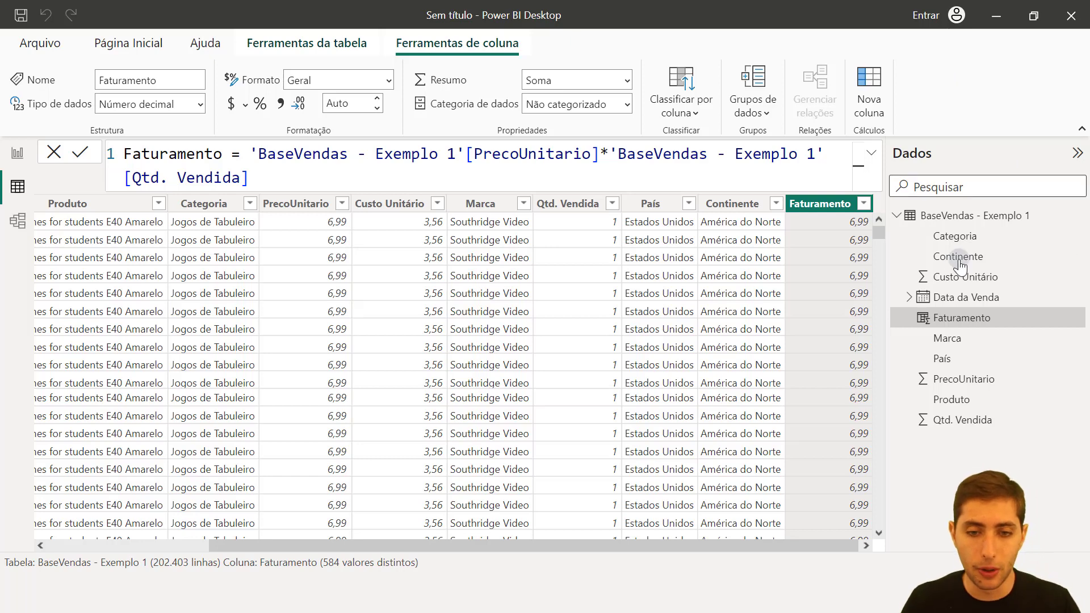
Step: Open the Base Vendas workbook from the 11-22 folder in Excel
click(557, 593)
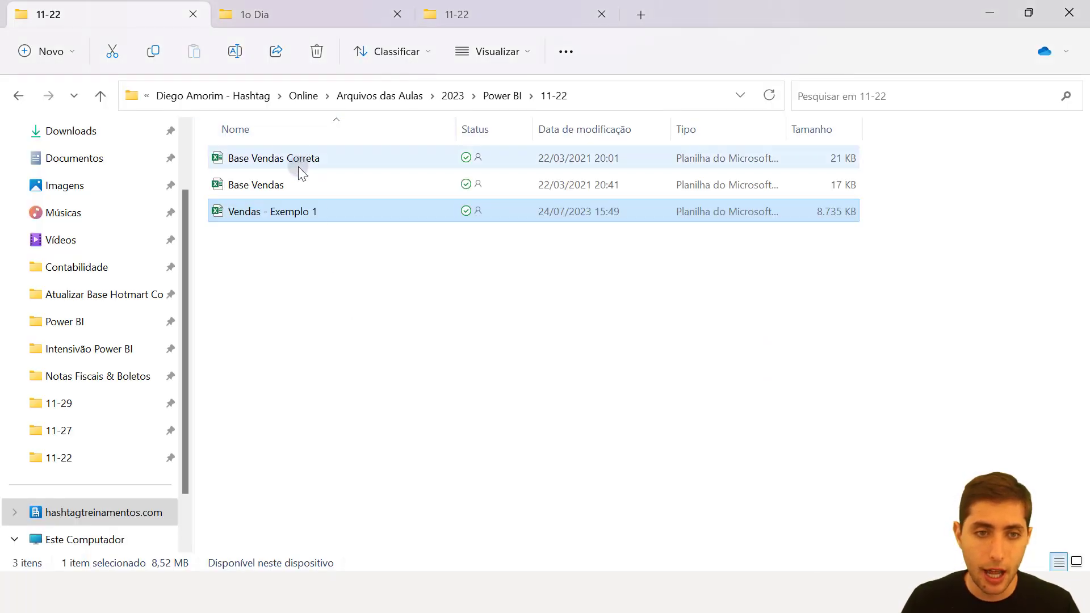
double_click(298, 193)
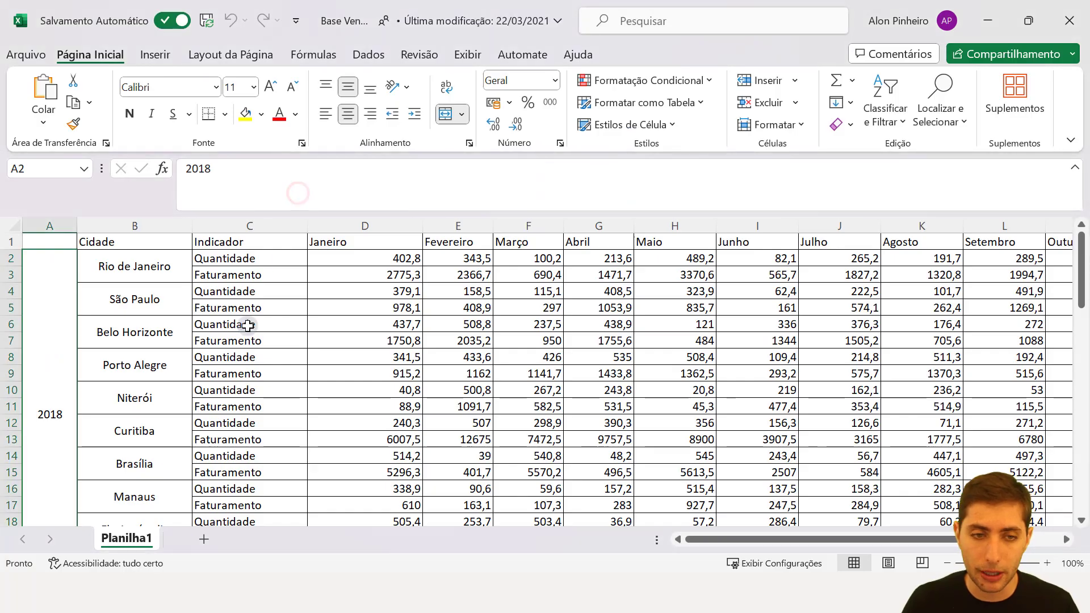
Step: Open the Base Vendas Correta workbook from the 11-22 folder in Excel
scroll(166, 337, down, 3)
scroll(166, 338, up, 1)
scroll(167, 337, up, 2)
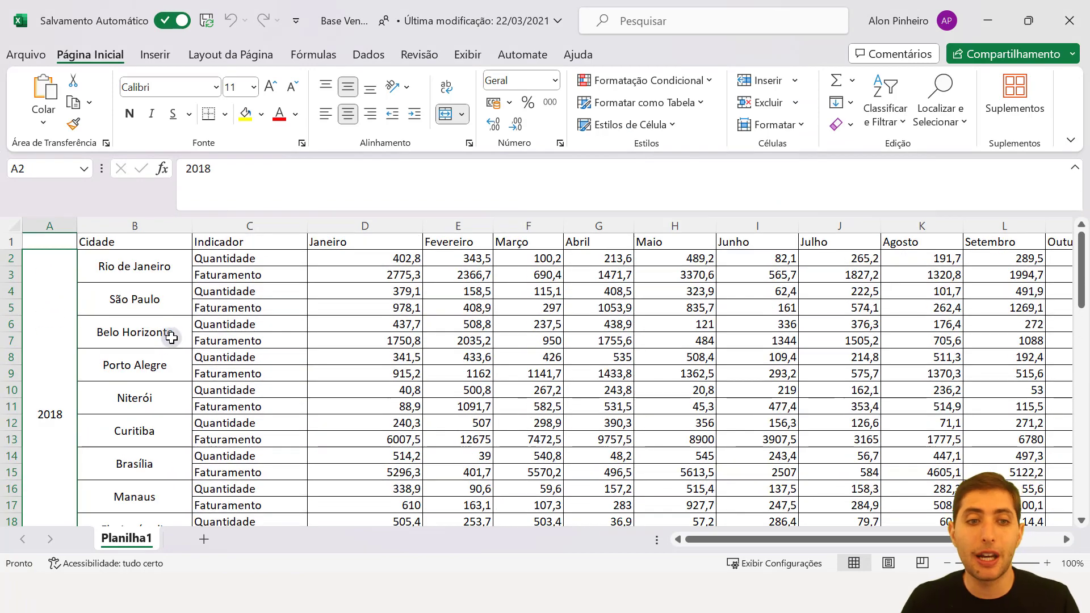
click(636, 593)
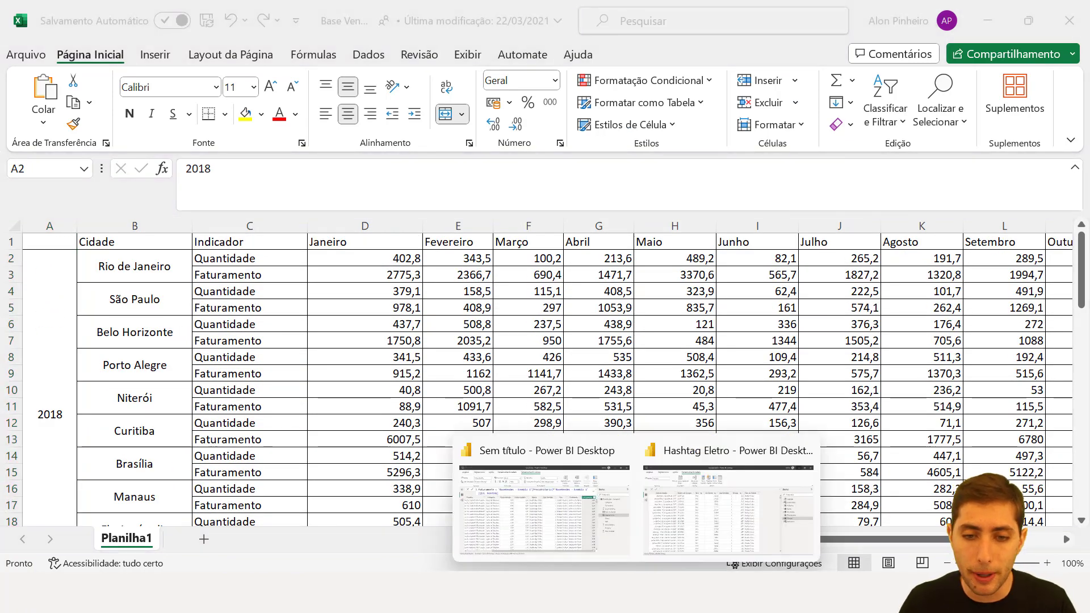
click(670, 602)
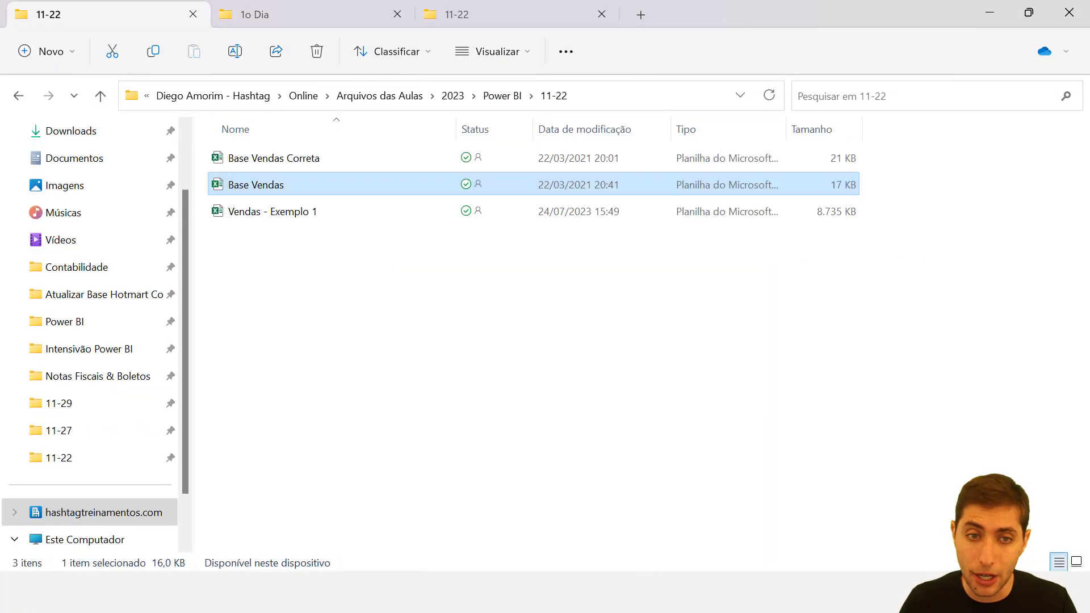
click(305, 158)
double_click(305, 158)
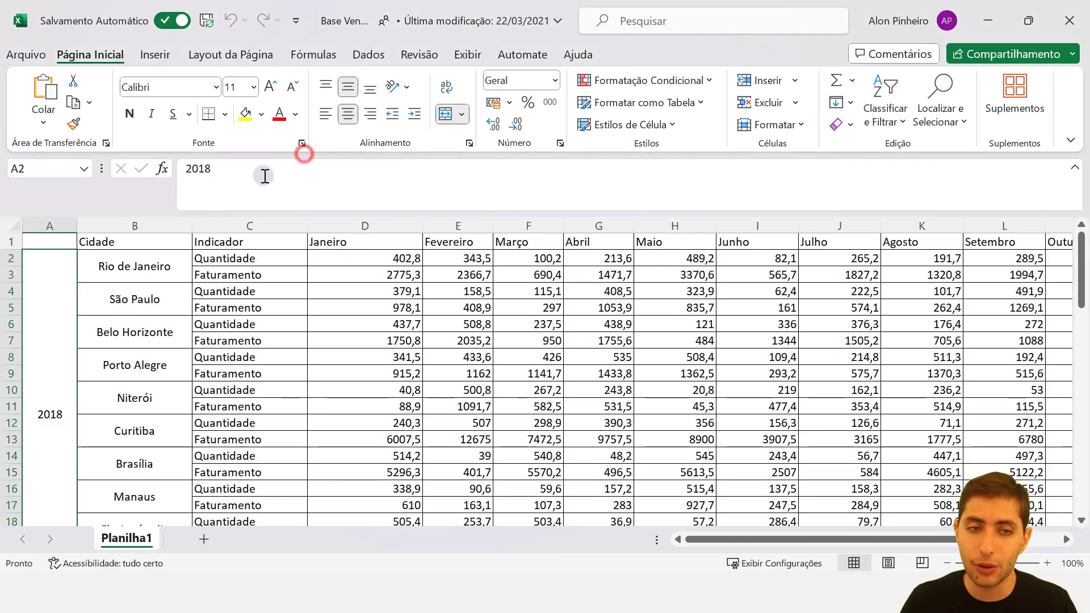
Step: Examine the Ano, Mês and Cidade columns of the Base Correta sheet
click(66, 227)
click(123, 228)
click(234, 228)
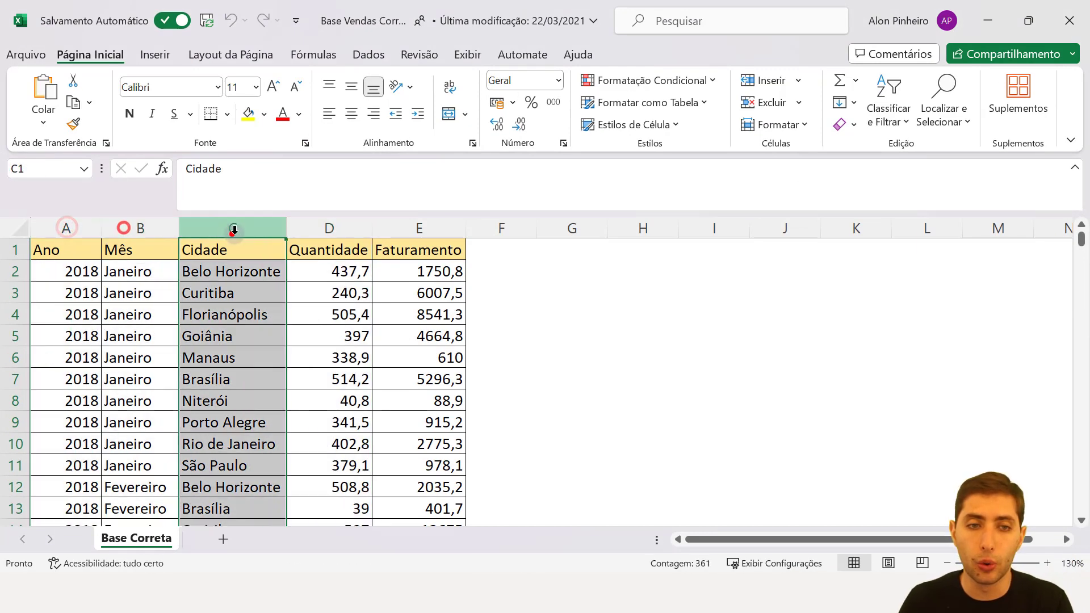
Step: Minimise Base Vendas Correta, close the Base Vendas workbook and switch to the untitled Power BI Desktop report
click(986, 22)
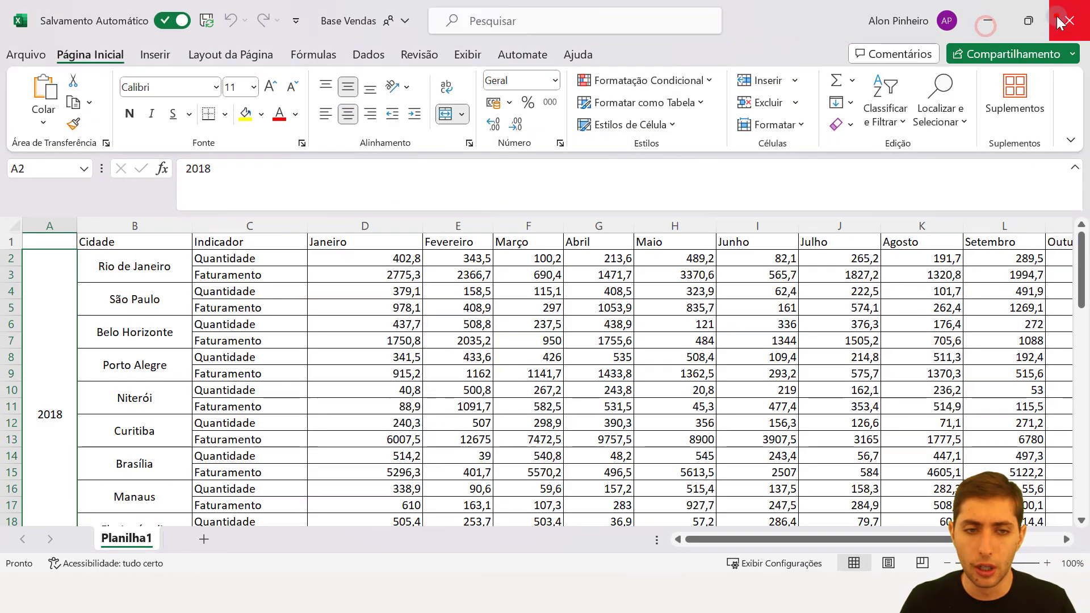
click(1058, 23)
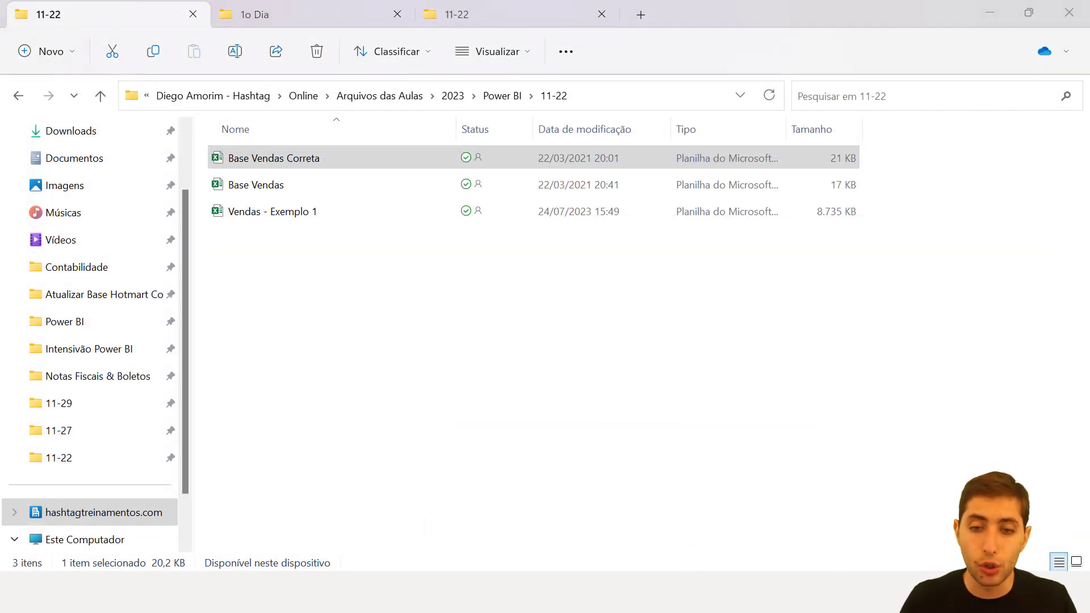
click(697, 523)
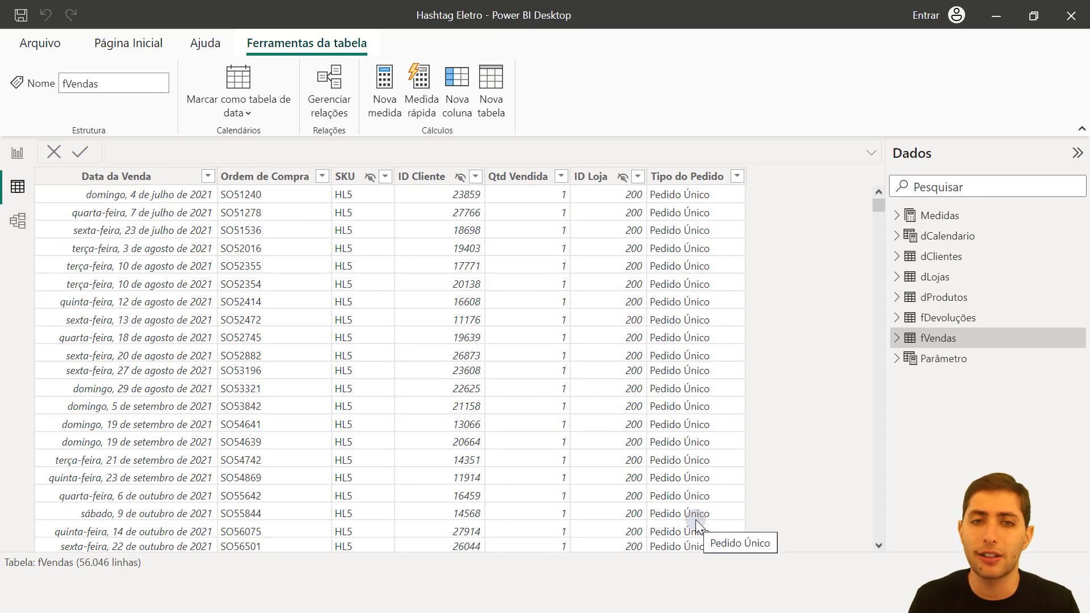
mouse_move(637, 593)
click(590, 522)
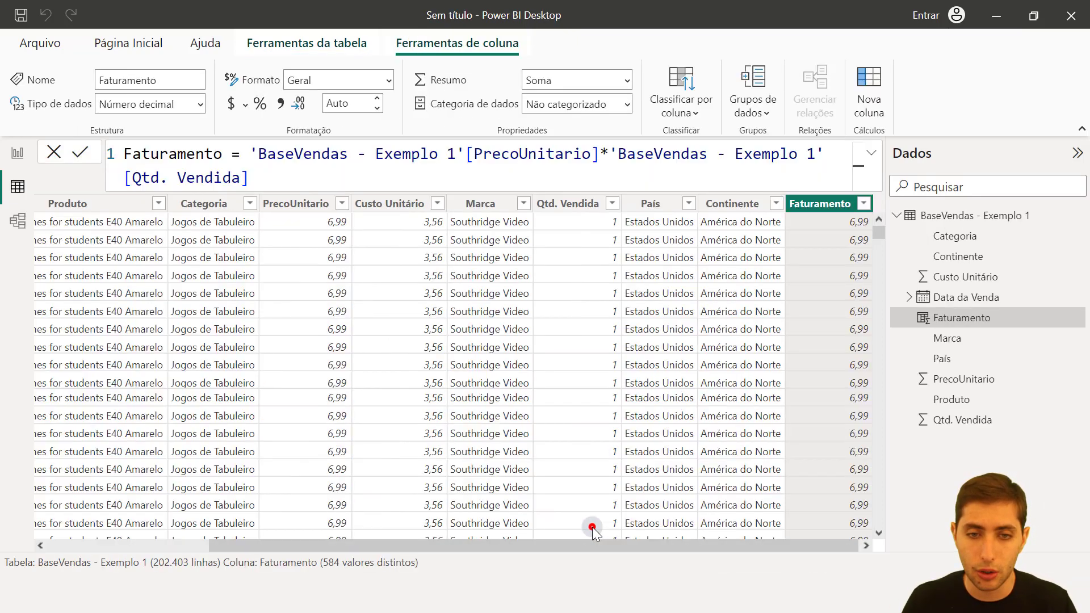
Step: Import Planilha1 from the Base Vendas Excel workbook and open it for transformation in Power Query
click(141, 45)
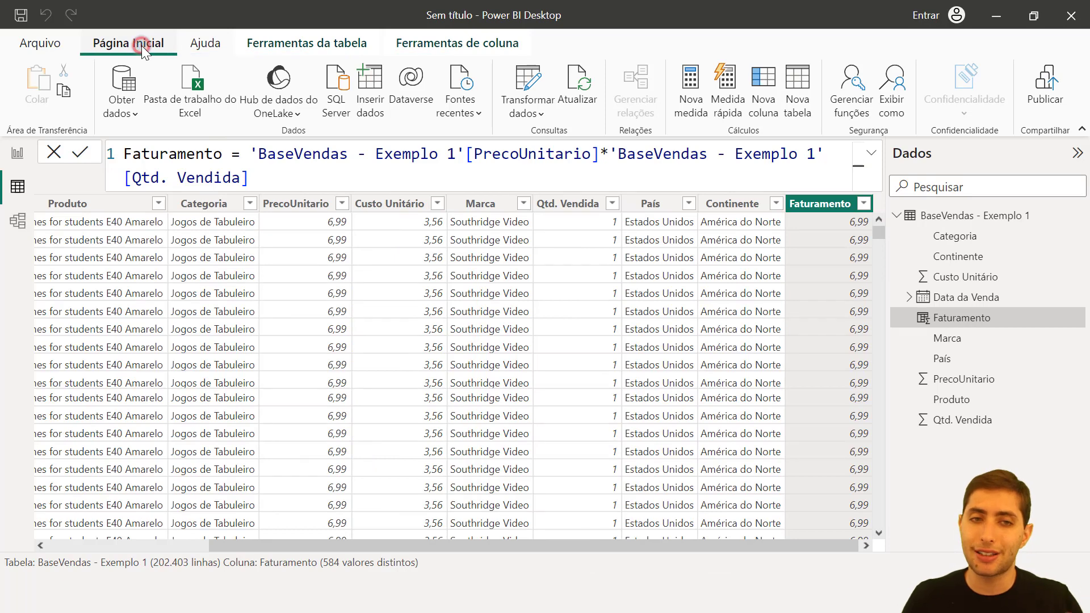
click(209, 102)
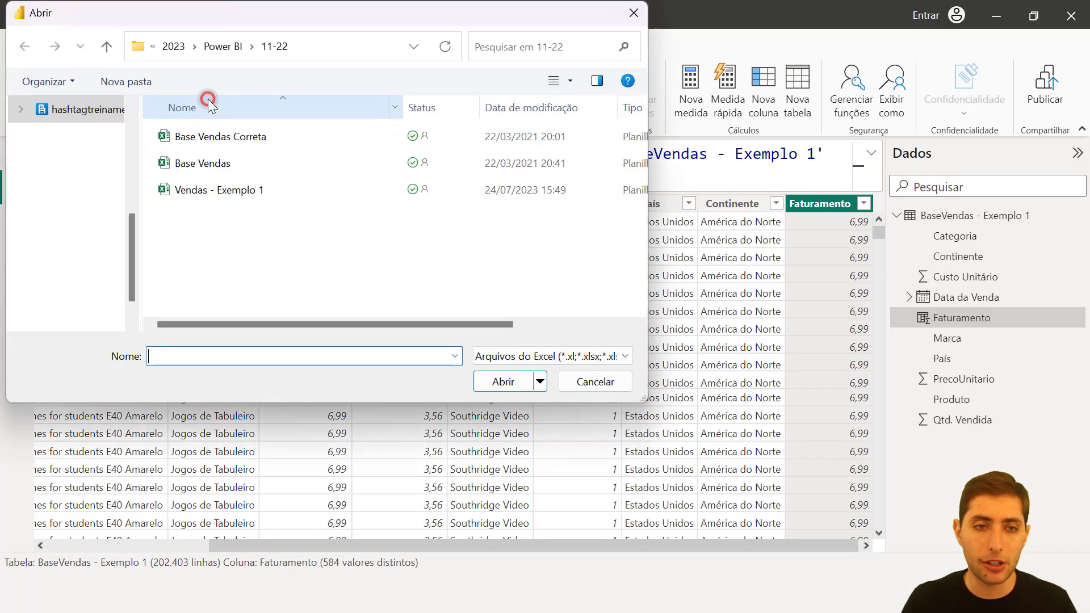
click(239, 163)
click(513, 381)
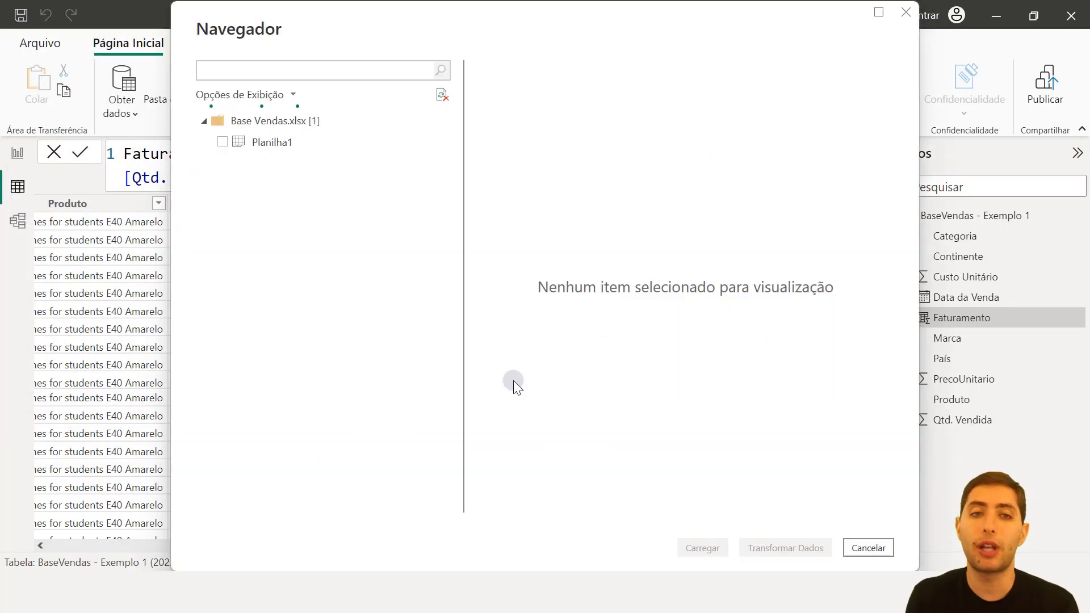
click(222, 142)
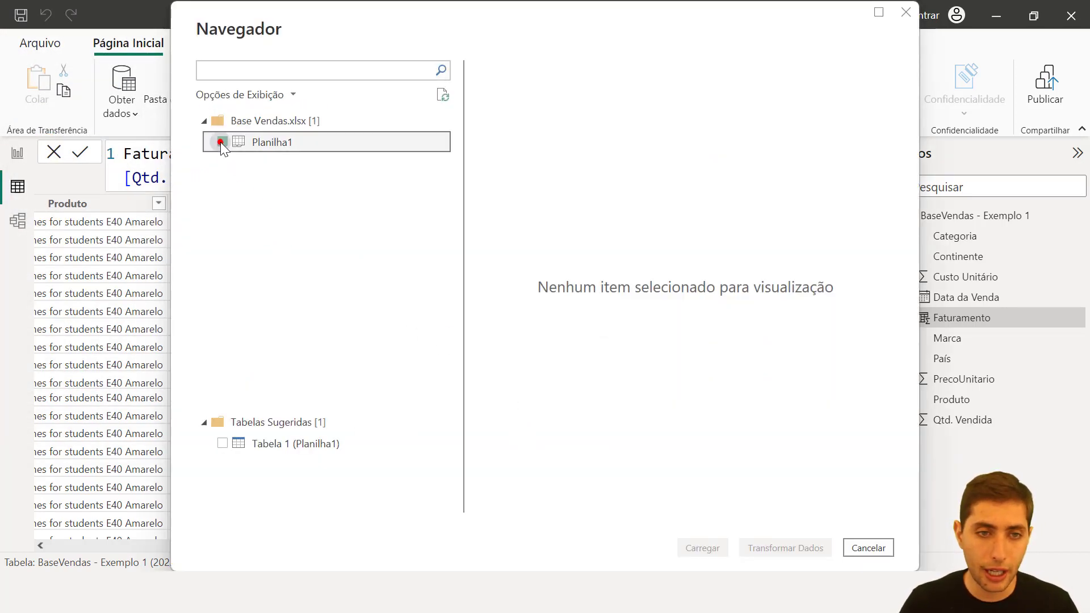
click(787, 548)
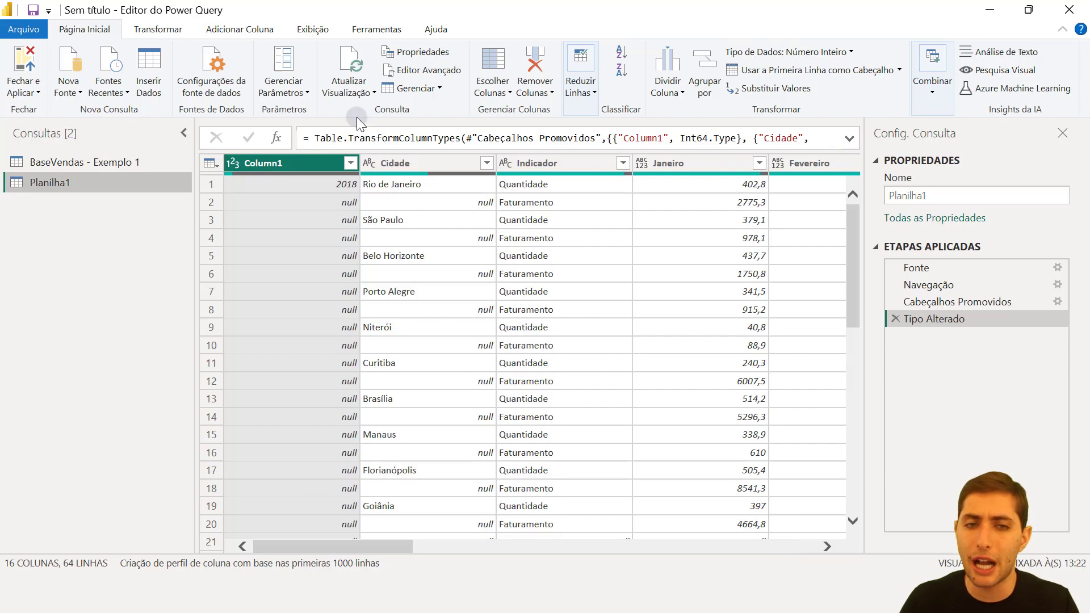
Step: Examine the first rows of Column1 in the Planilha1 query
click(336, 184)
click(335, 202)
click(336, 220)
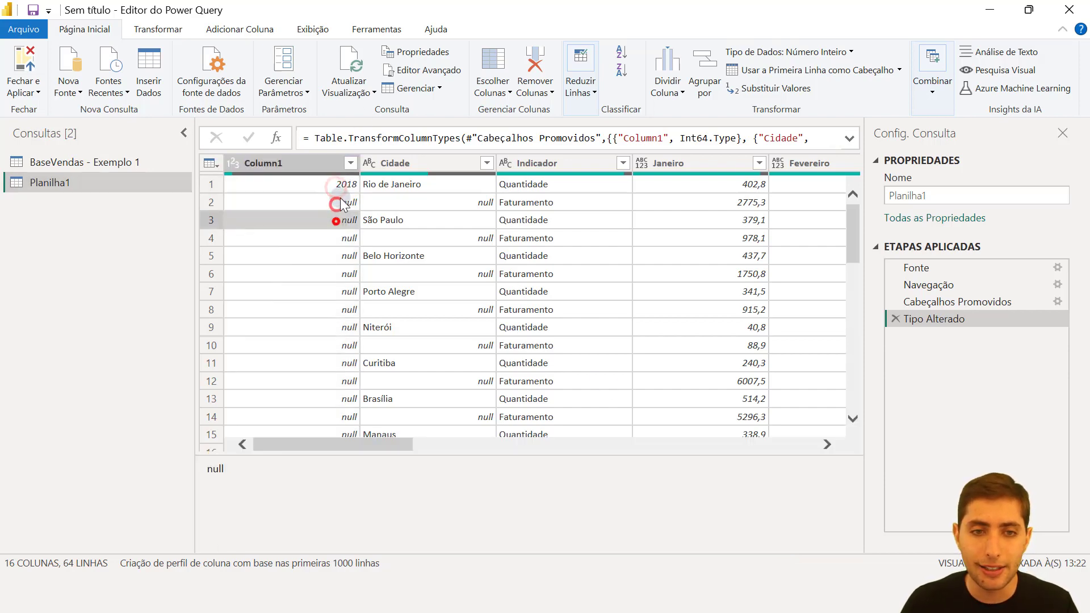
click(336, 184)
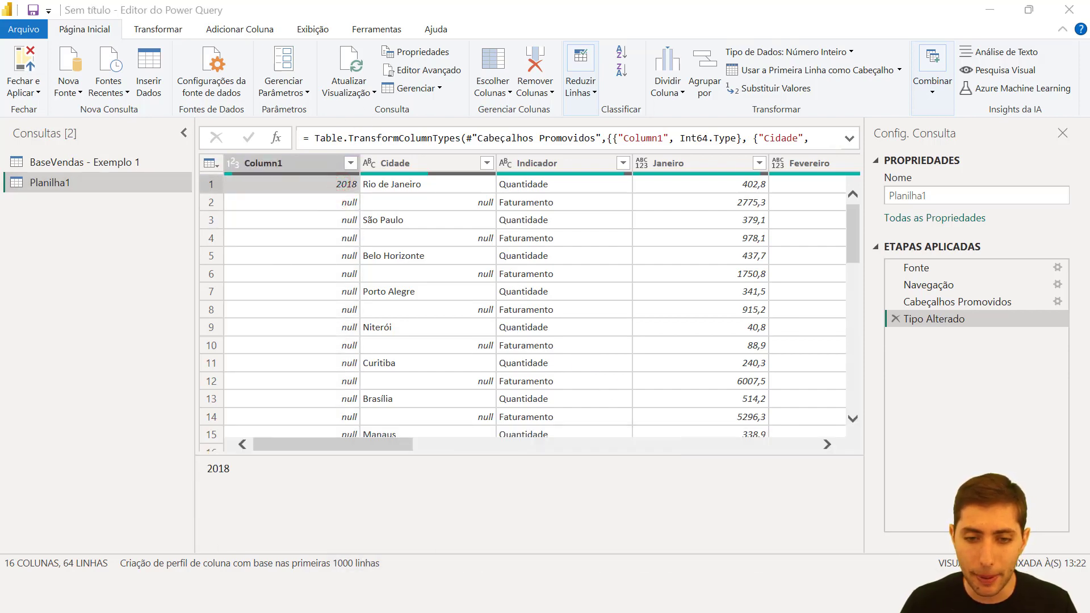
Step: Reopen the Base Vendas workbook from the 11-22 folder in Excel
key(alt+Tab)
click(335, 183)
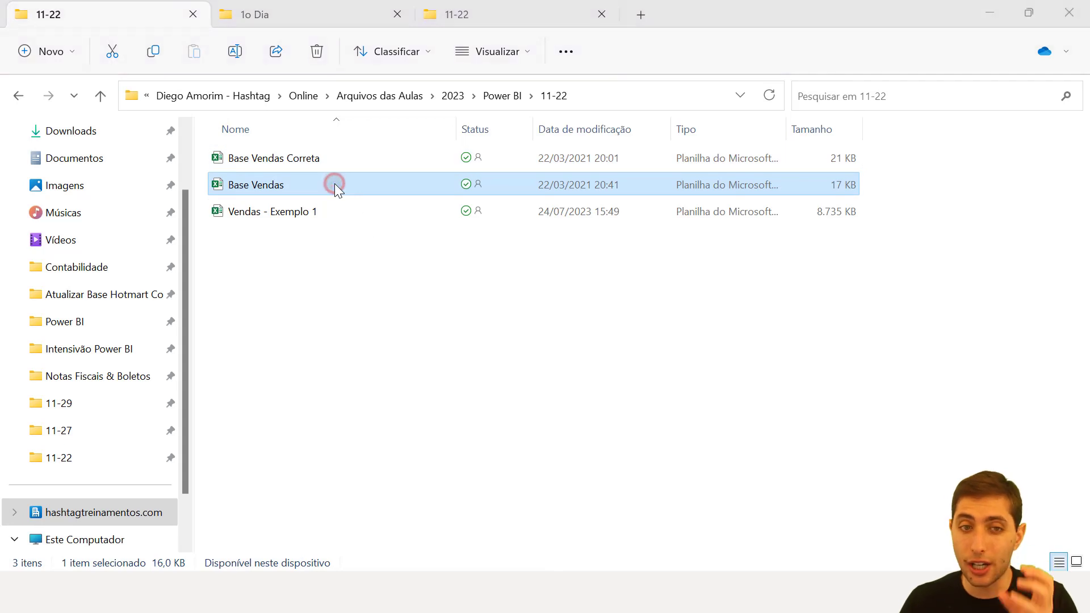
double_click(335, 183)
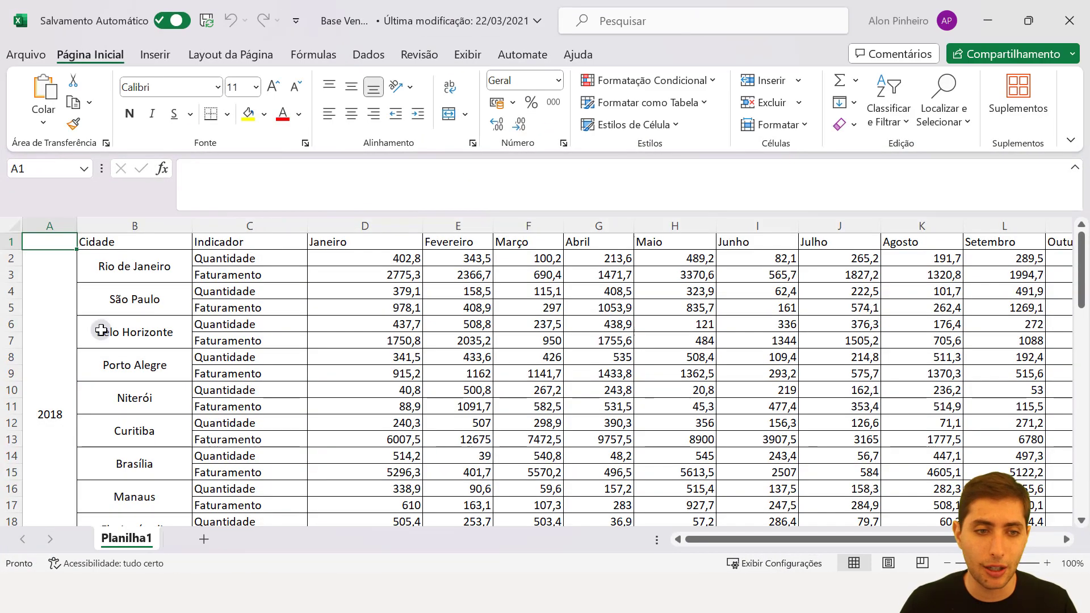
Step: Examine the merged 2018 cell in column A and the data rows beside it
scroll(59, 342, down, 1)
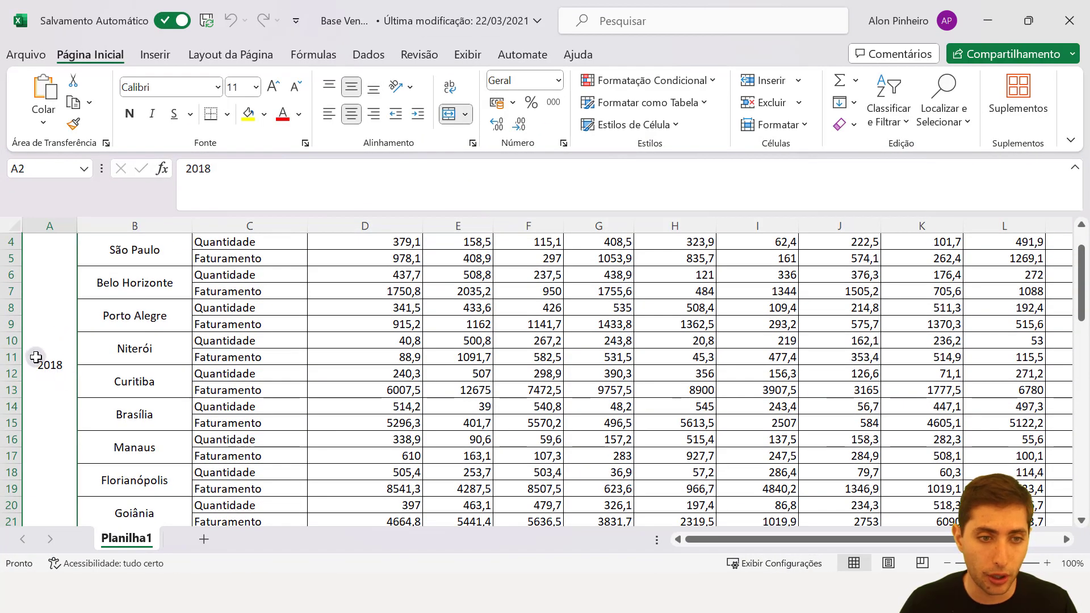
scroll(36, 357, down, 1)
scroll(37, 358, up, 2)
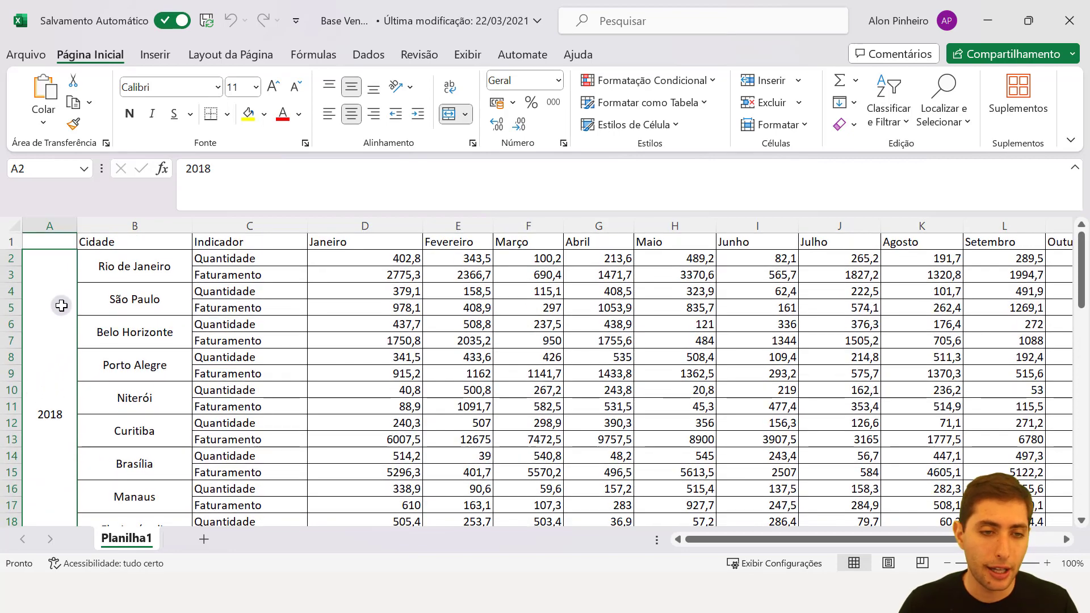
drag(61, 306, 909, 306)
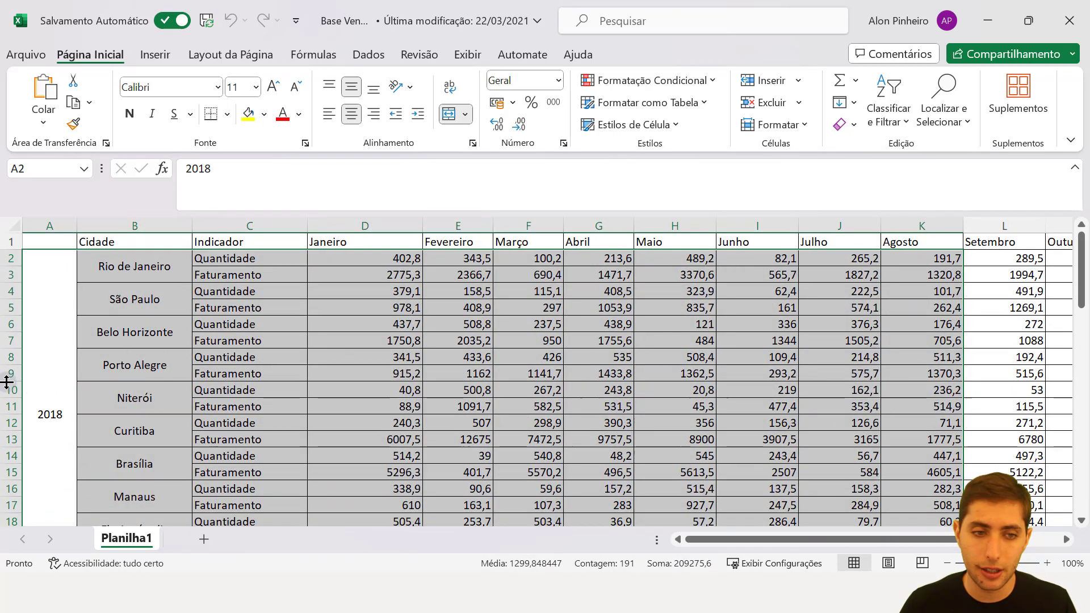
Step: Unmerge the 2018 year cell in column A and check the contents of cells A2 and A3
click(36, 374)
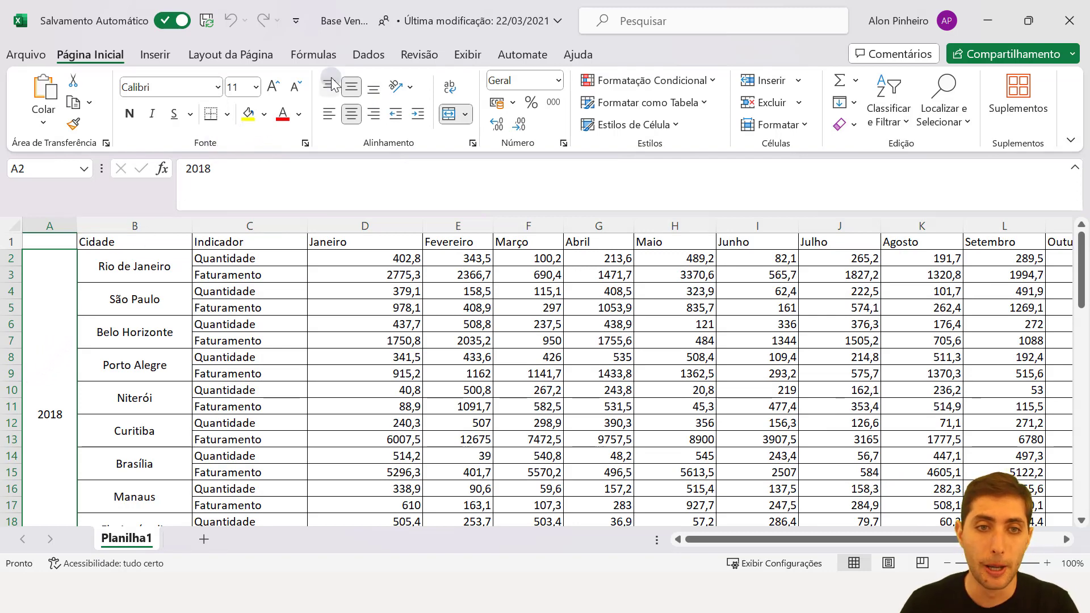
click(448, 115)
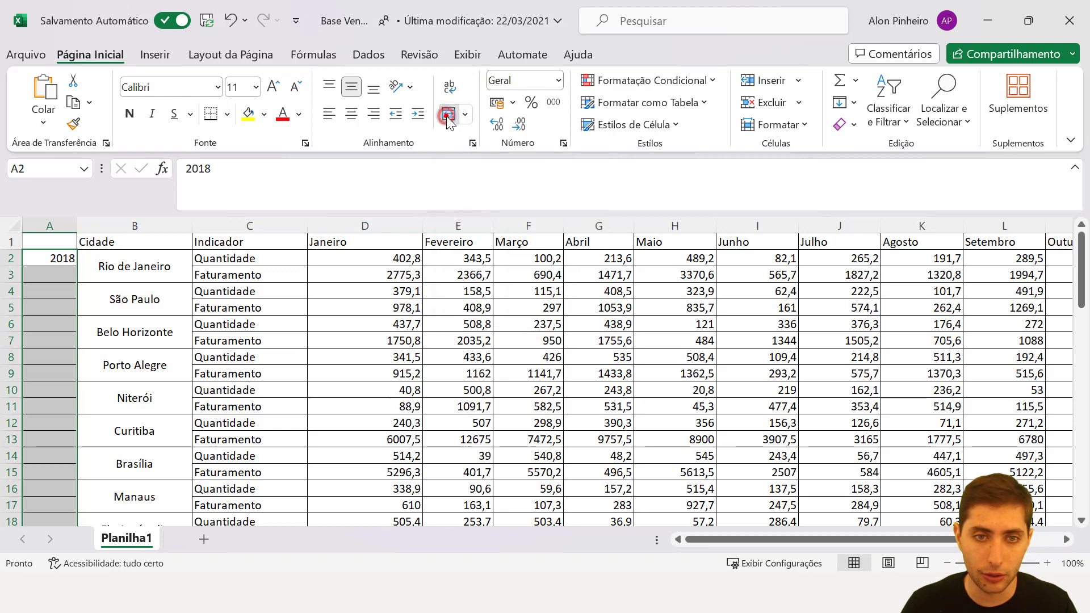
click(448, 116)
click(448, 117)
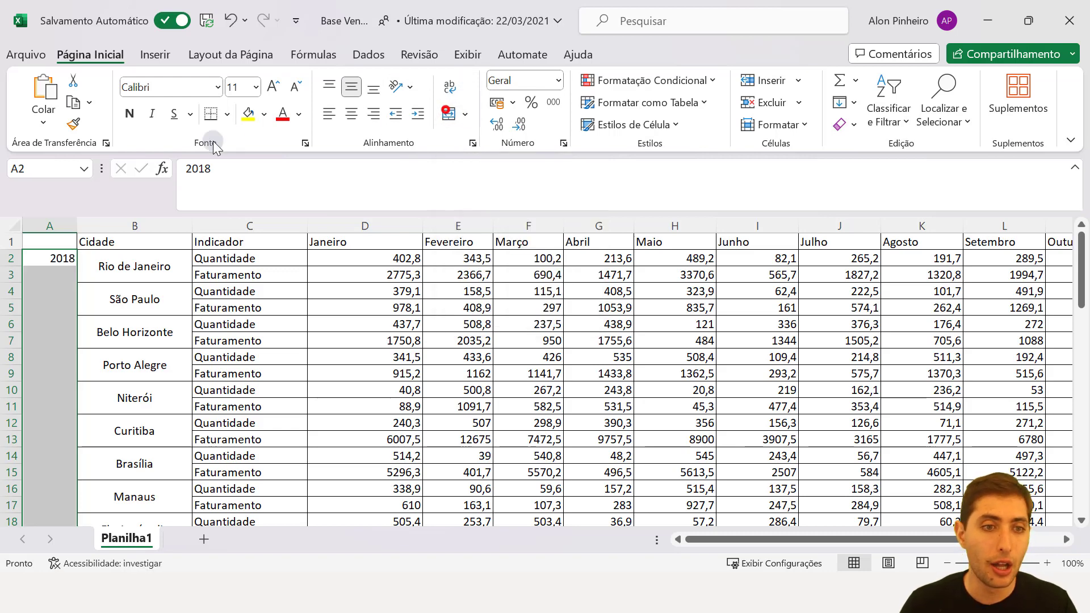
click(59, 259)
click(55, 275)
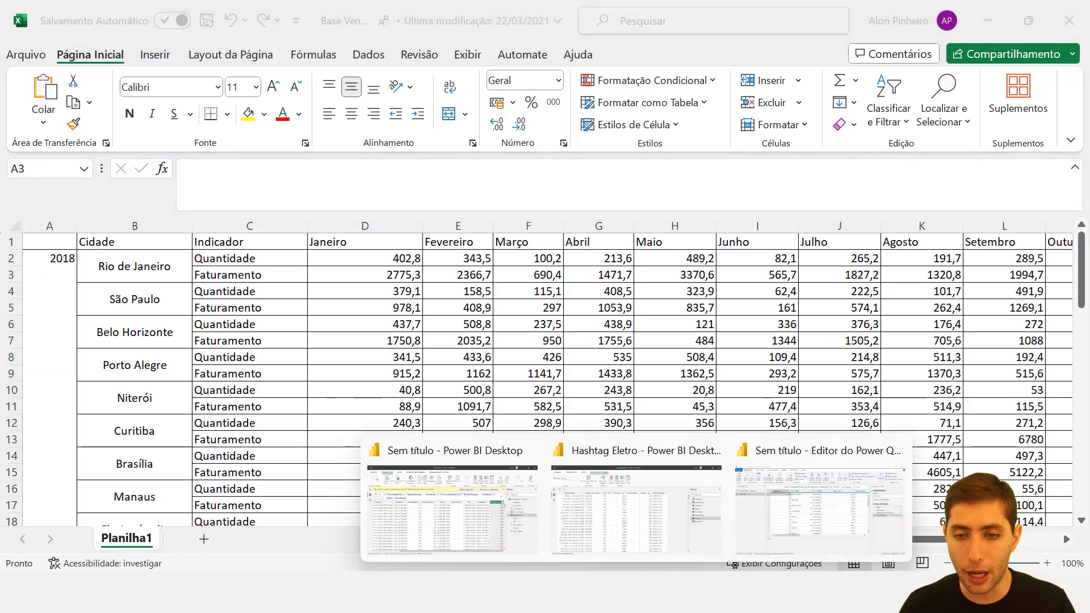
Step: Switch to the Power Query Editor and examine the Column1 values down to the second year's rows in Planilha1
click(431, 526)
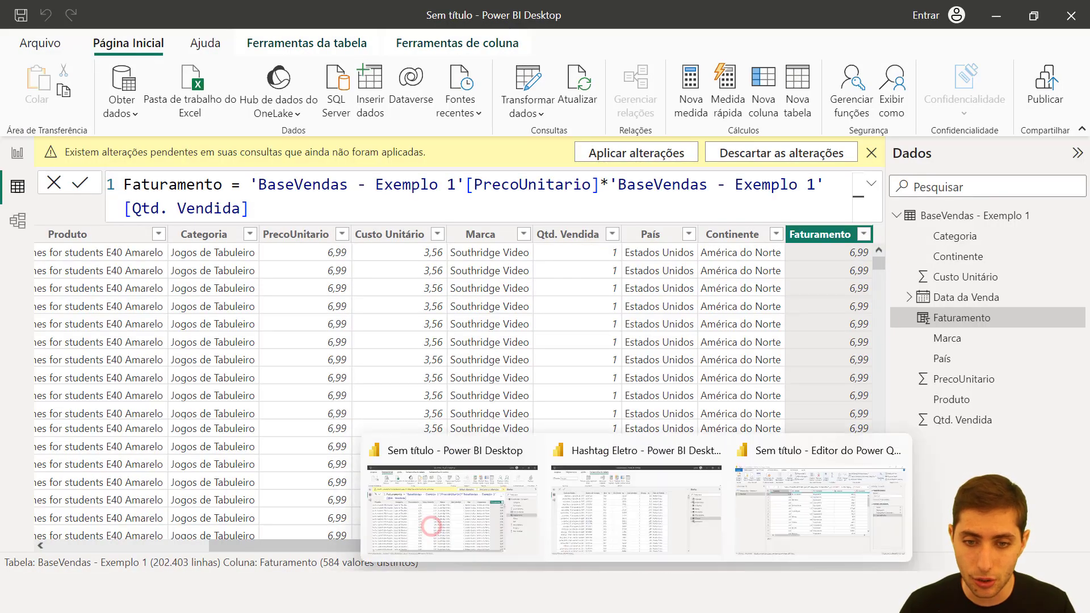
click(646, 558)
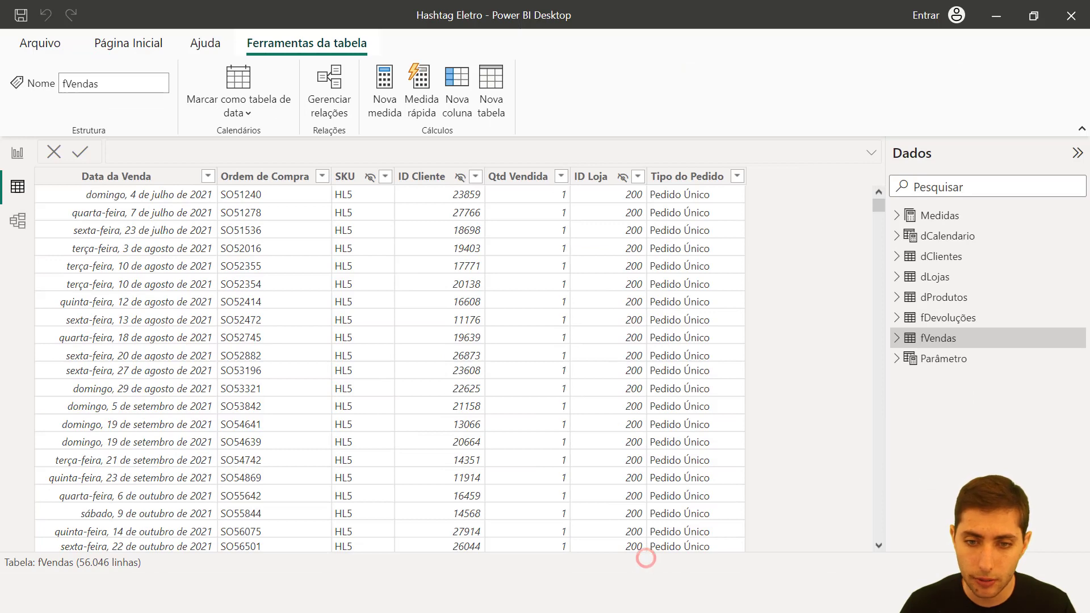
click(830, 523)
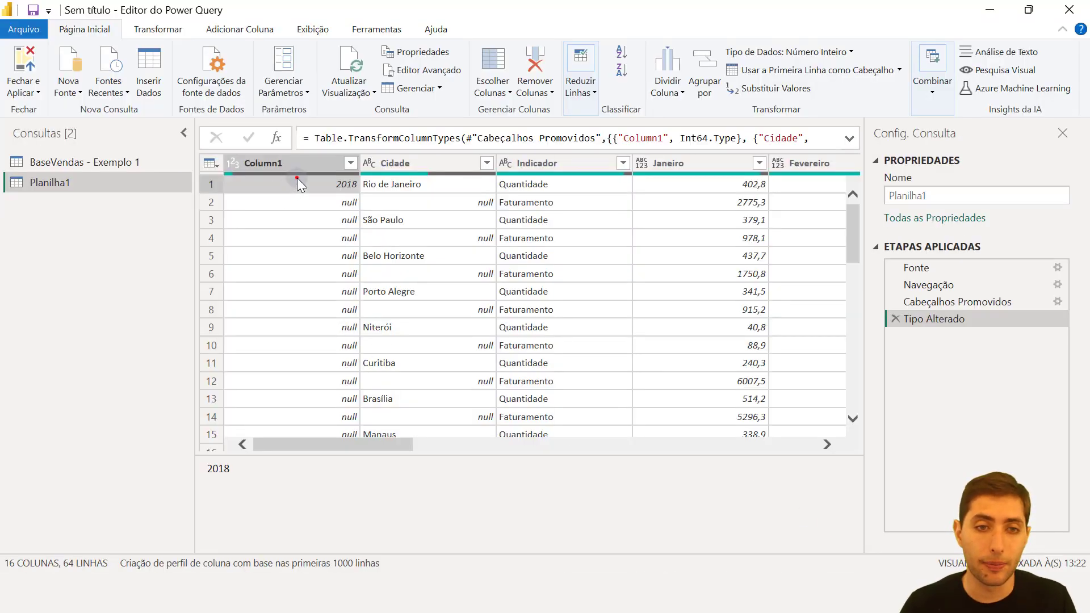
click(339, 195)
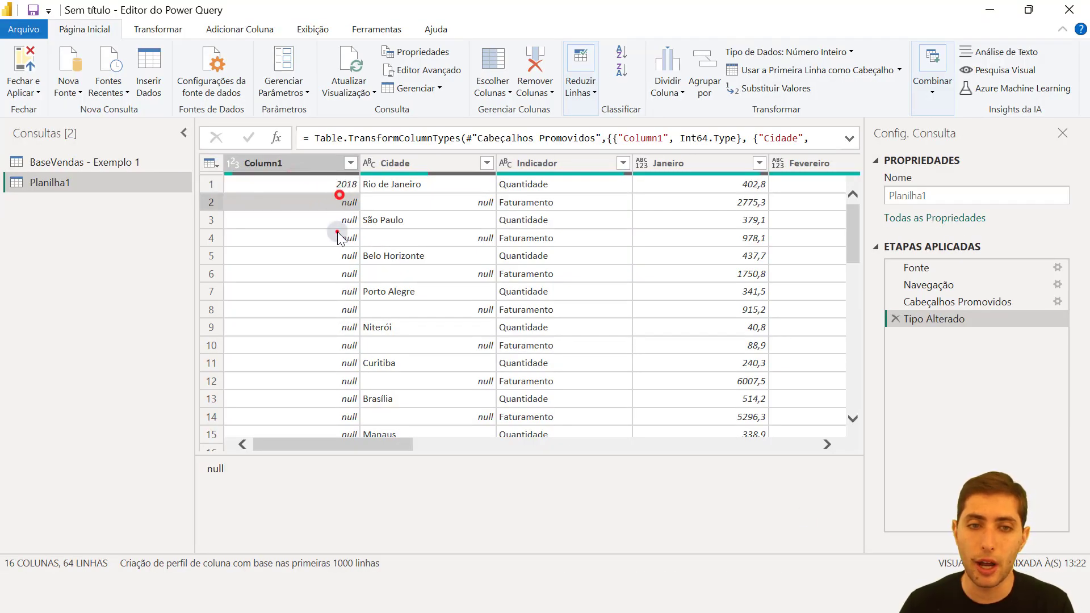
click(339, 237)
scroll(340, 250, down, 5)
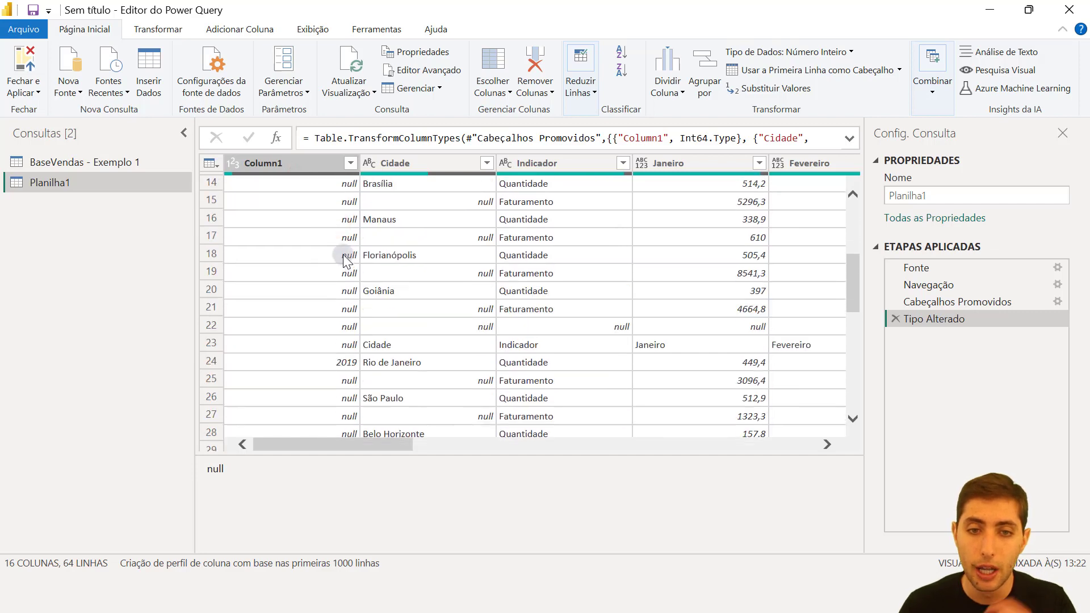
scroll(345, 260, up, 5)
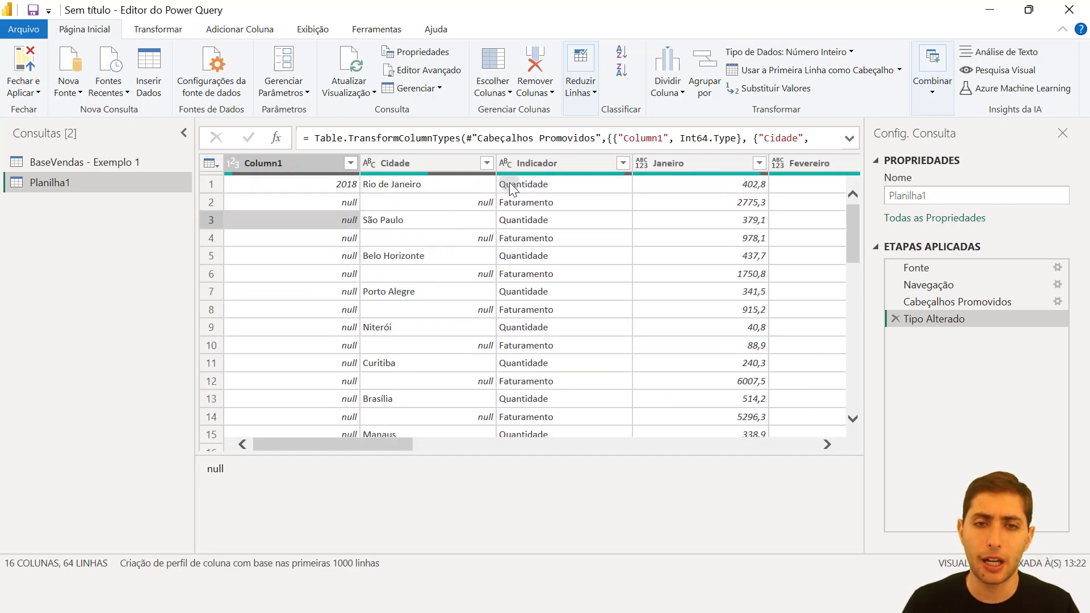
Step: Switch to the Base Vendas workbook in Excel and examine column A and the separator row 22 between the year blocks
click(786, 593)
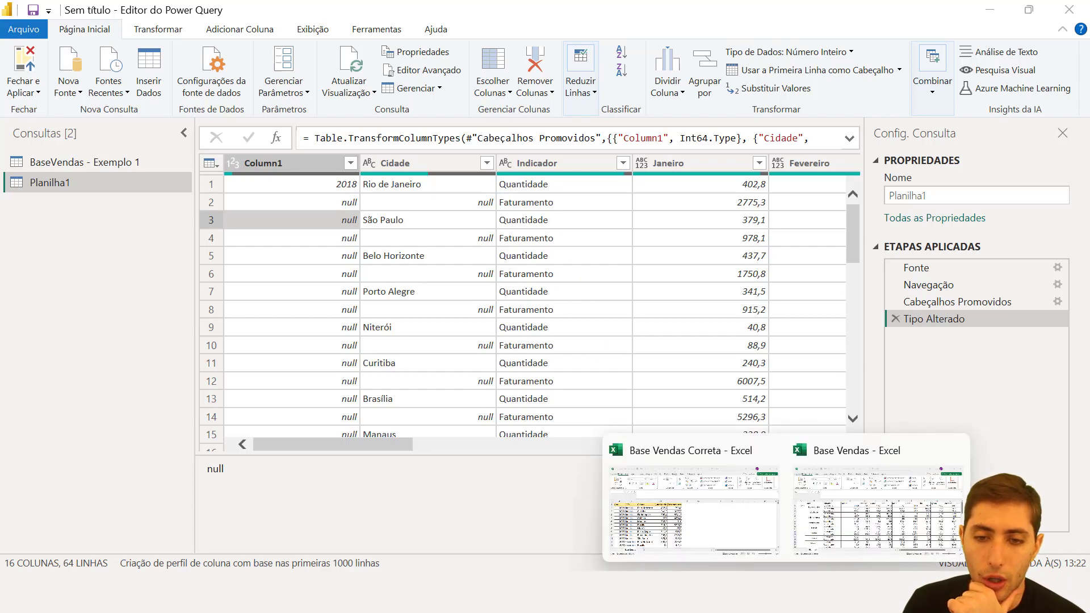
click(835, 528)
scroll(140, 324, down, 4)
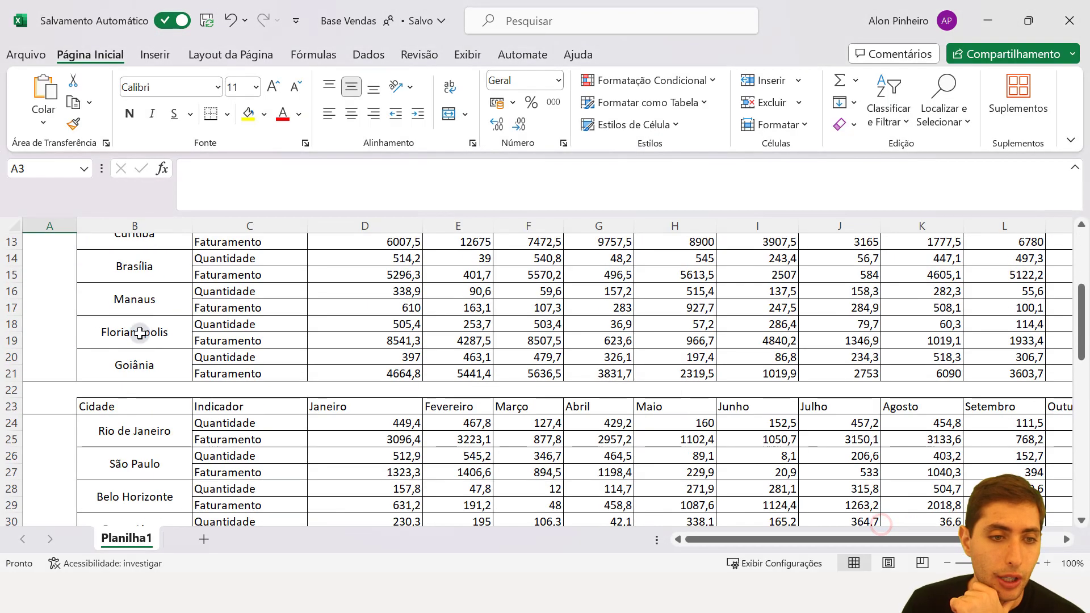
click(11, 393)
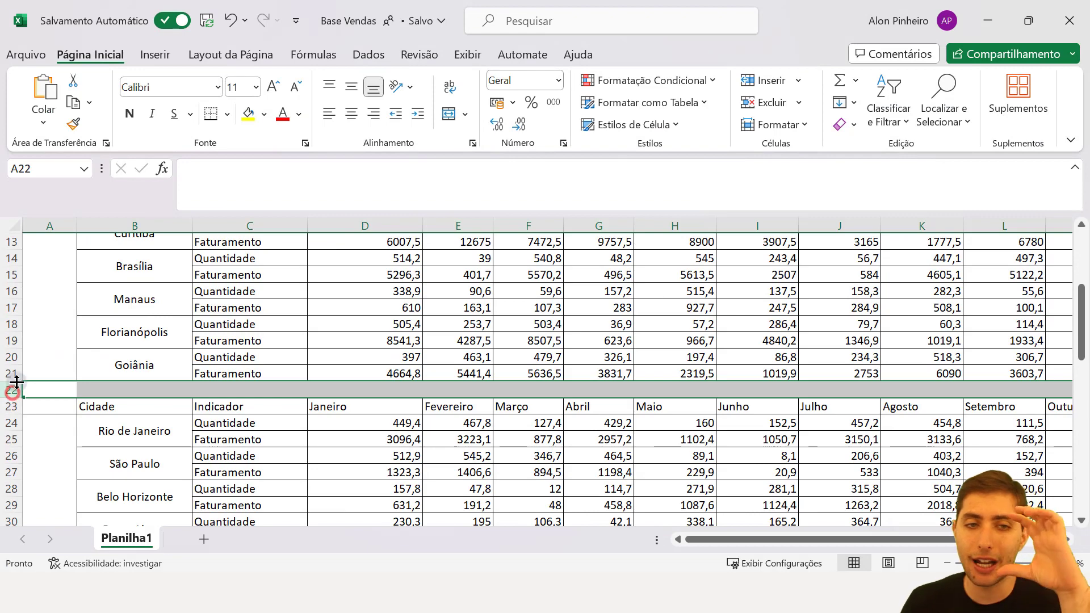
scroll(46, 360, up, 4)
click(59, 311)
scroll(62, 312, down, 5)
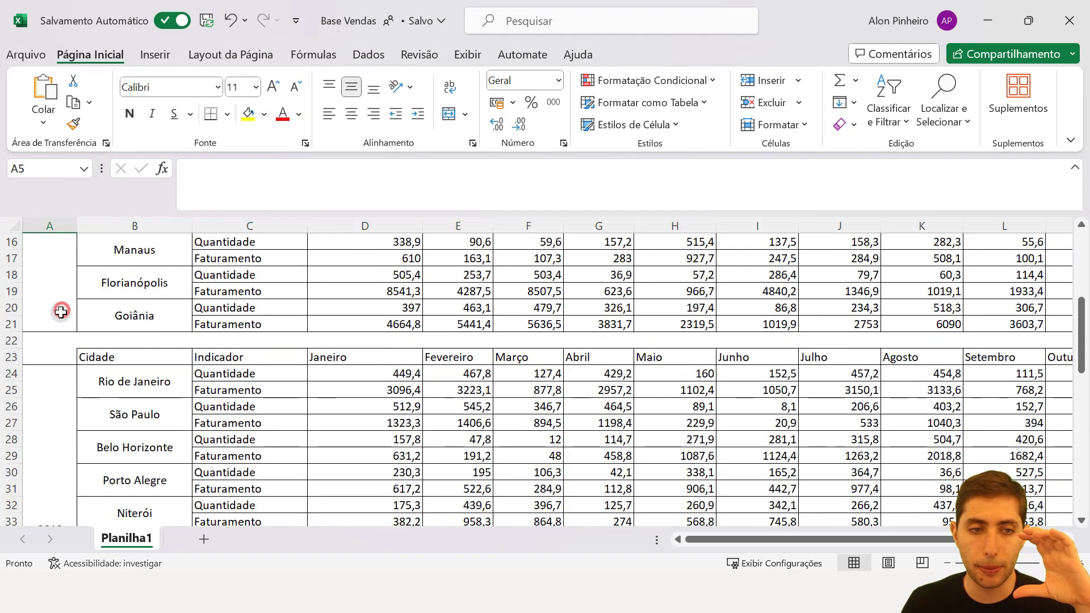
Step: Examine the 2019 year block in the Base Vendas workbook and the blank separator row 44 below it
click(11, 341)
scroll(34, 342, down, 3)
click(60, 344)
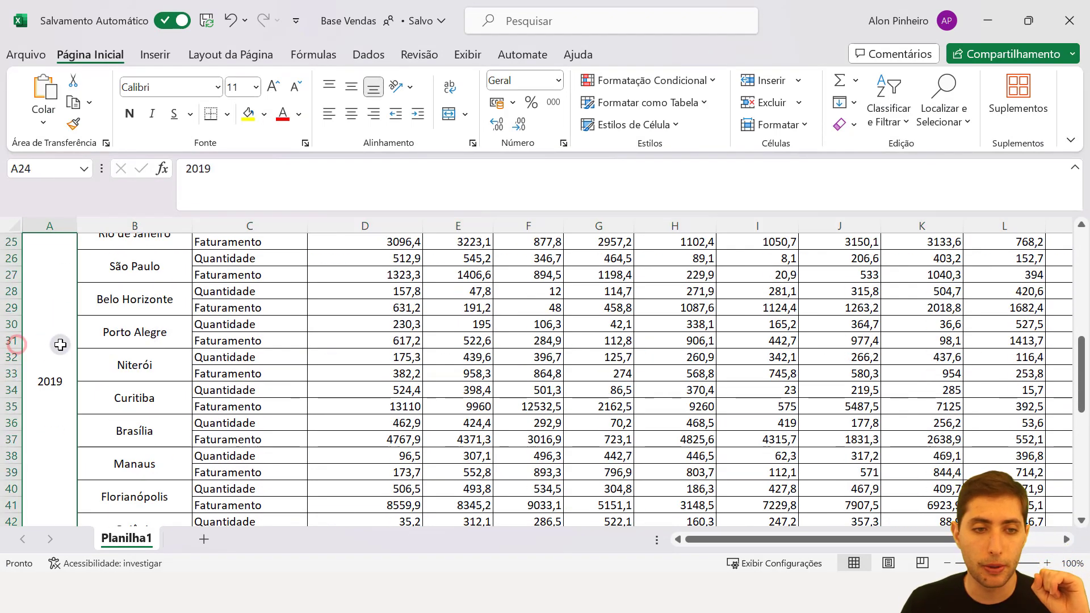
scroll(59, 344, down, 5)
click(11, 307)
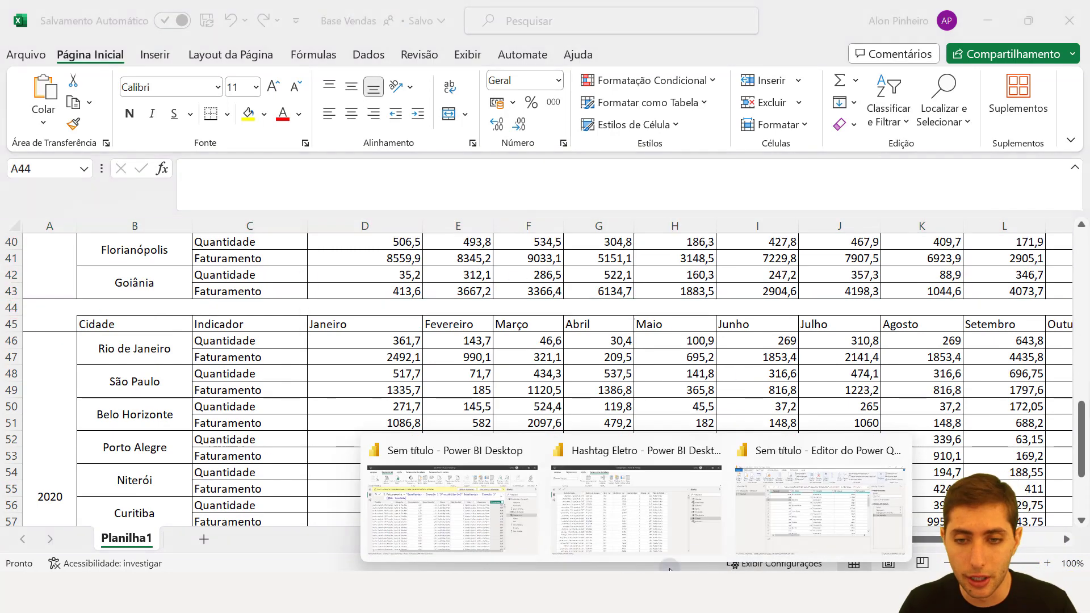
Step: Switch to the Power Query Editor and examine the Indicador column down to the separator row 21 in Planilha1
click(798, 514)
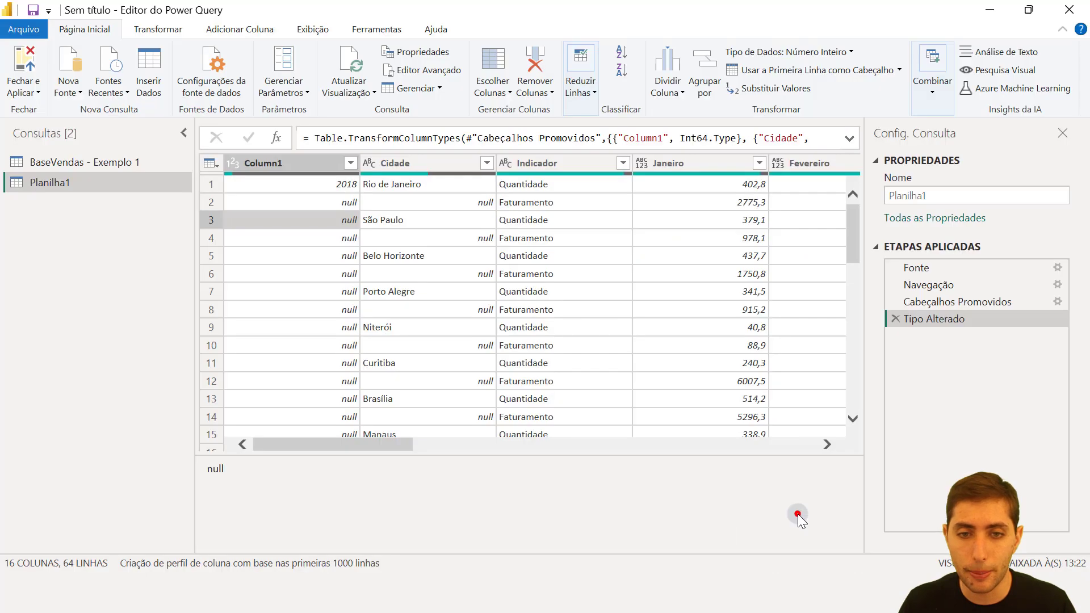
click(538, 165)
scroll(546, 243, down, 3)
scroll(545, 243, down, 2)
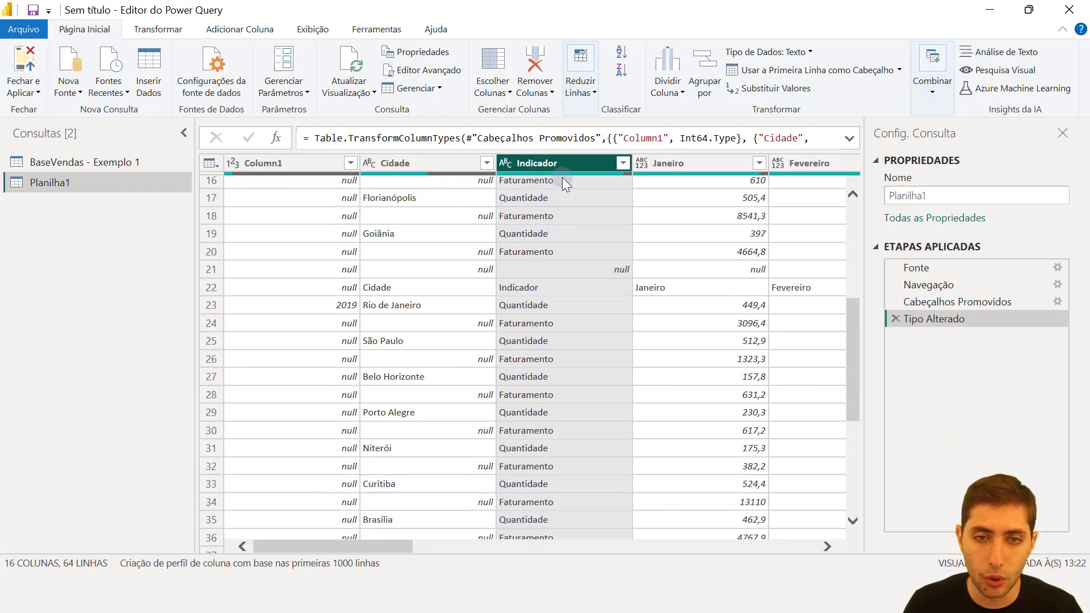
click(446, 156)
click(565, 165)
scroll(568, 192, up, 5)
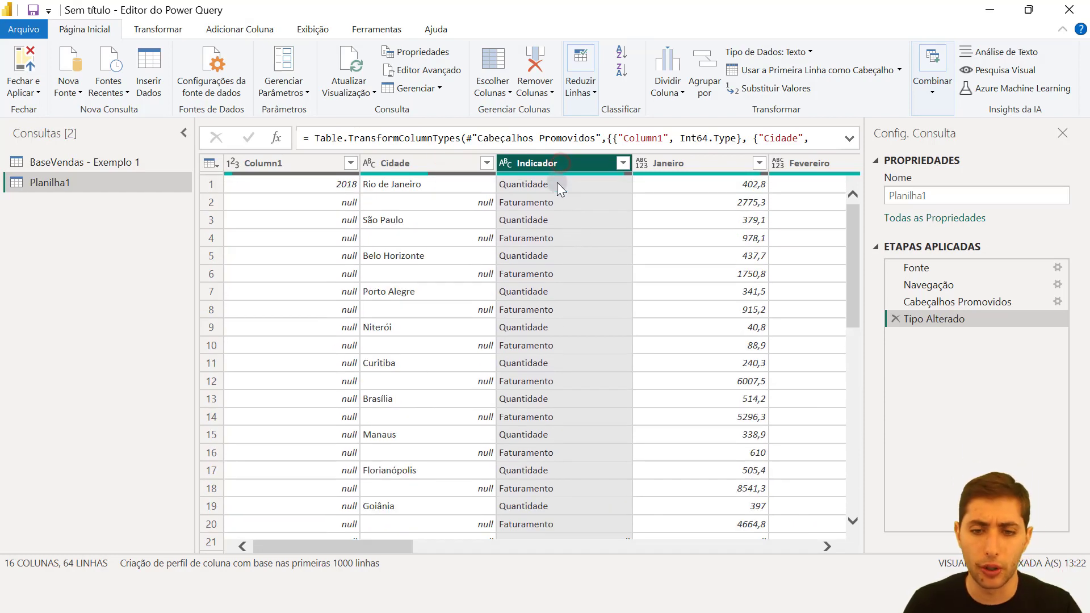
mouse_move(787, 592)
click(583, 261)
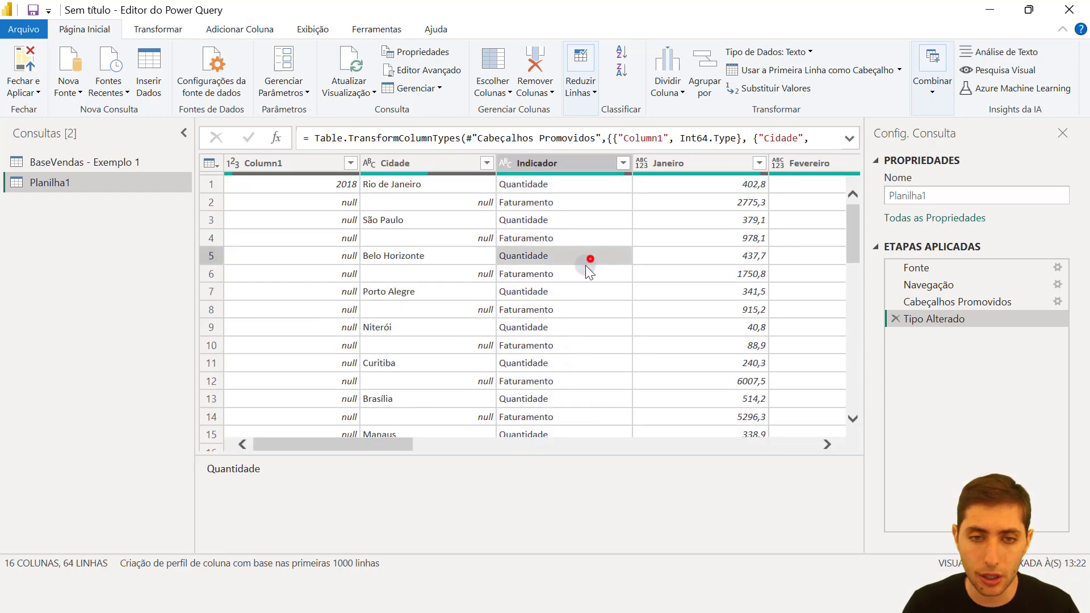
scroll(582, 268, down, 4)
click(561, 304)
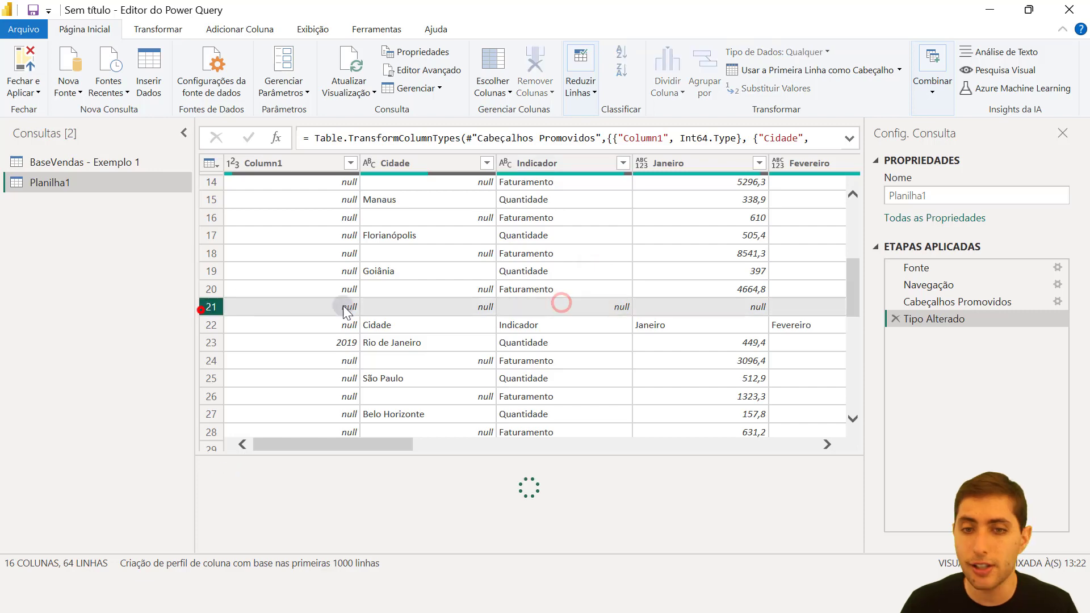
Step: Filter the Indicador column to exclude the null rows
click(623, 164)
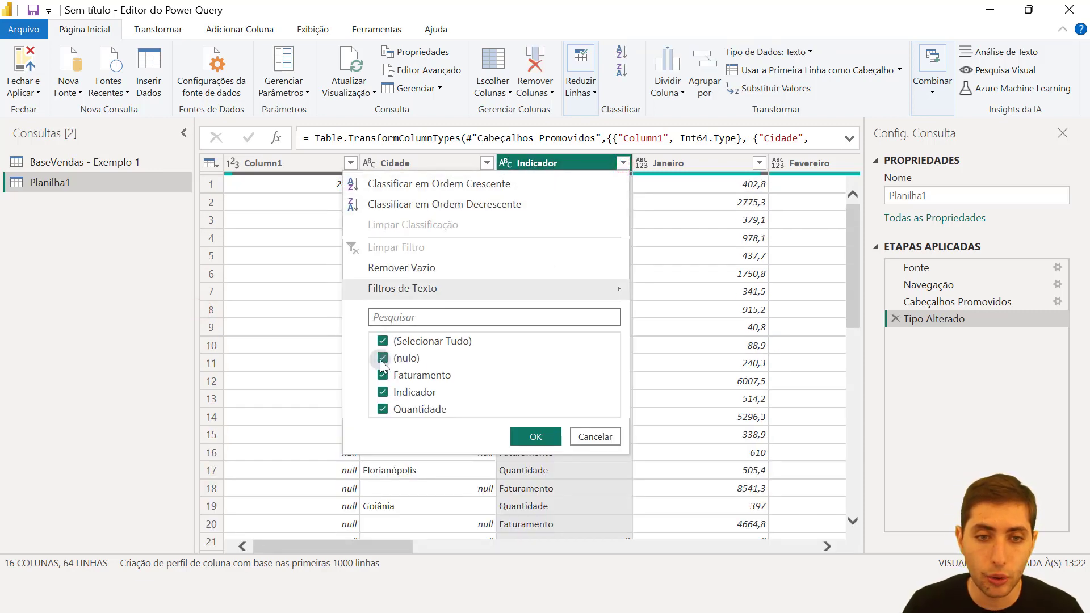
click(382, 358)
click(535, 436)
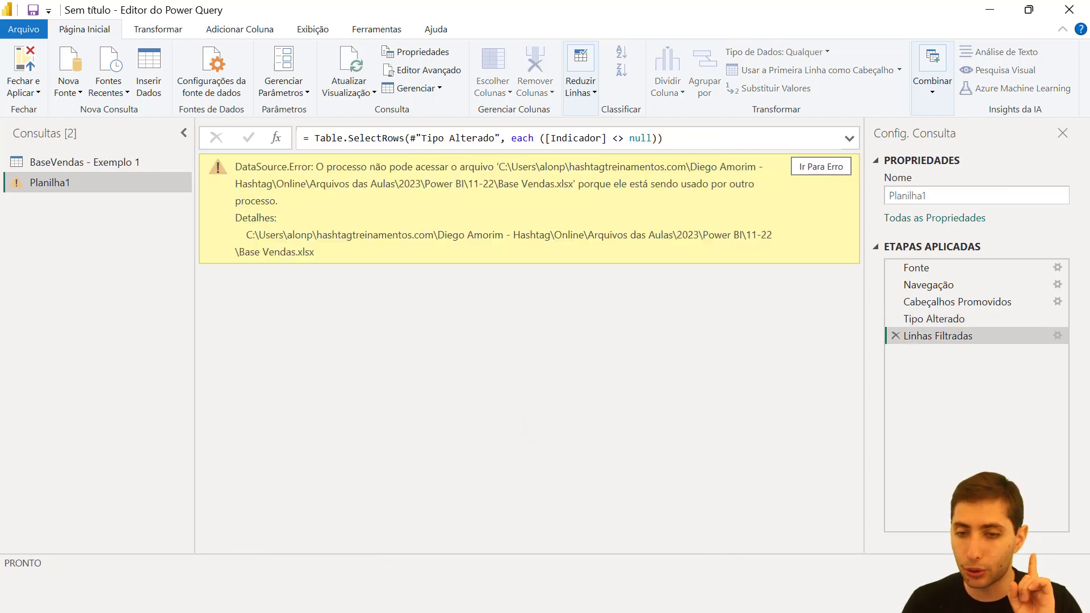
Step: Close the Base Vendas workbook in Excel, return to the Power Query Editor and refresh the Planilha1 preview to check the filtered rows
click(787, 593)
click(810, 537)
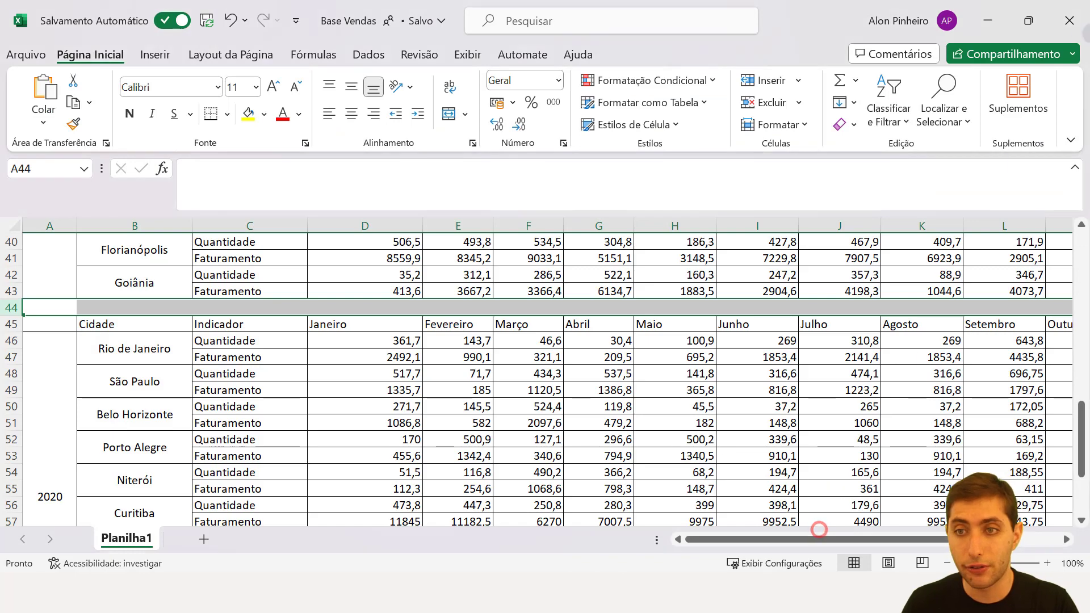
click(1070, 21)
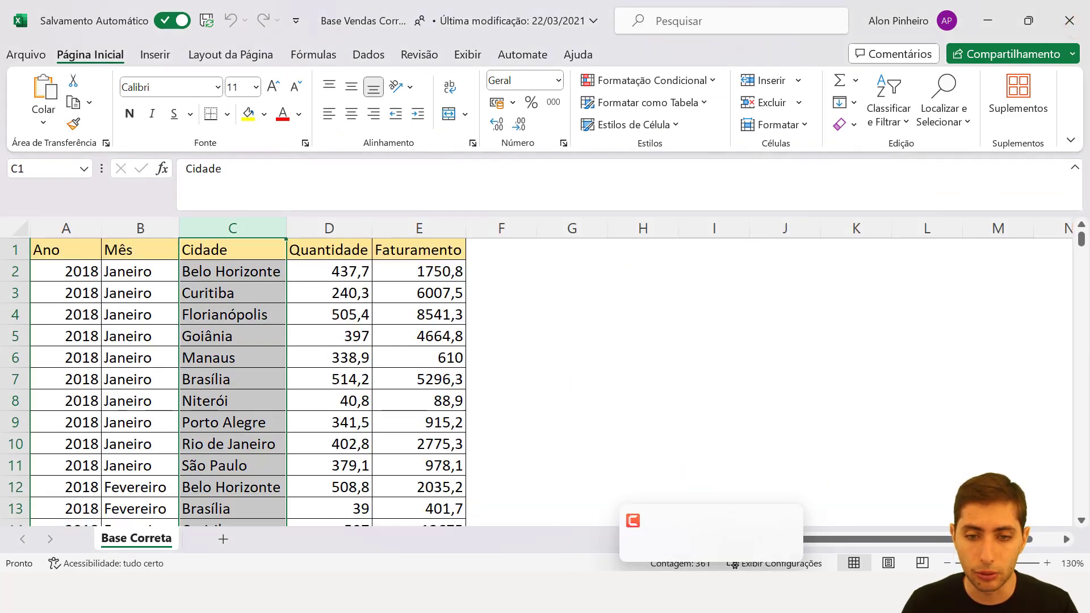
click(770, 504)
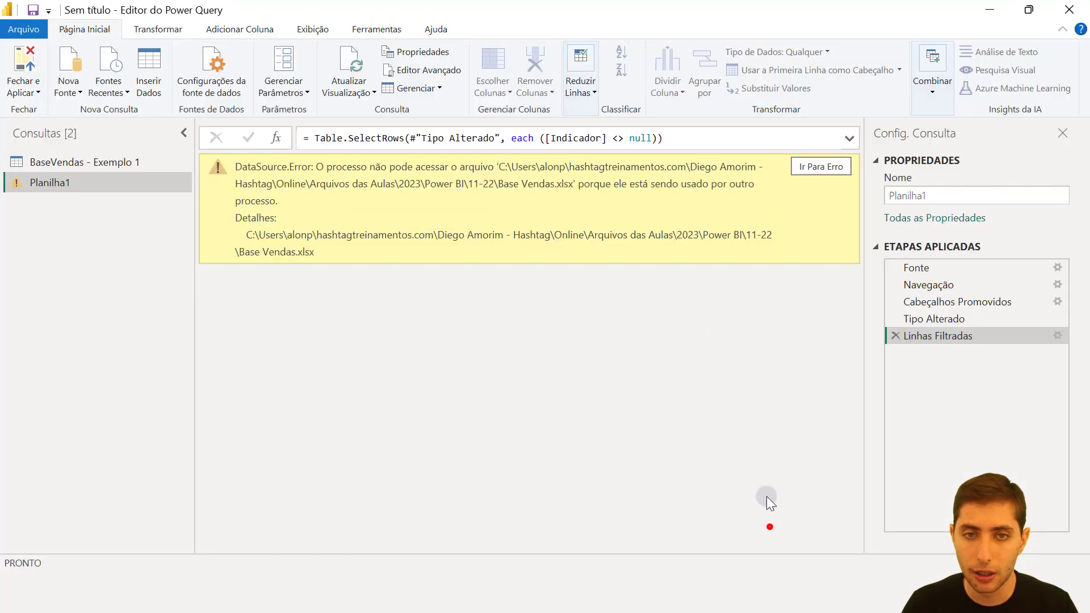
click(350, 65)
scroll(496, 239, down, 4)
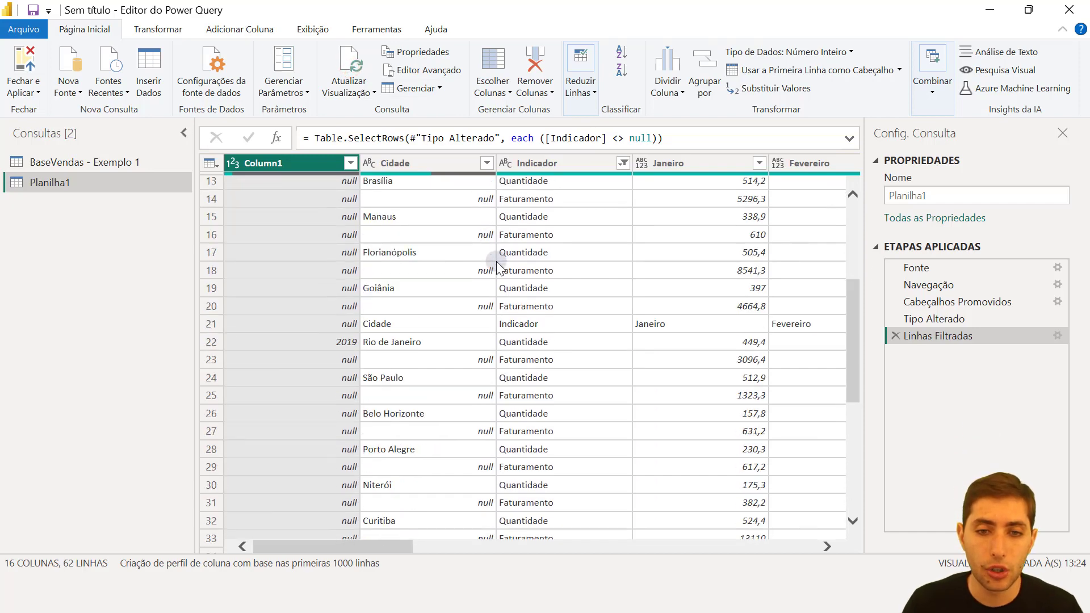
scroll(543, 335, up, 4)
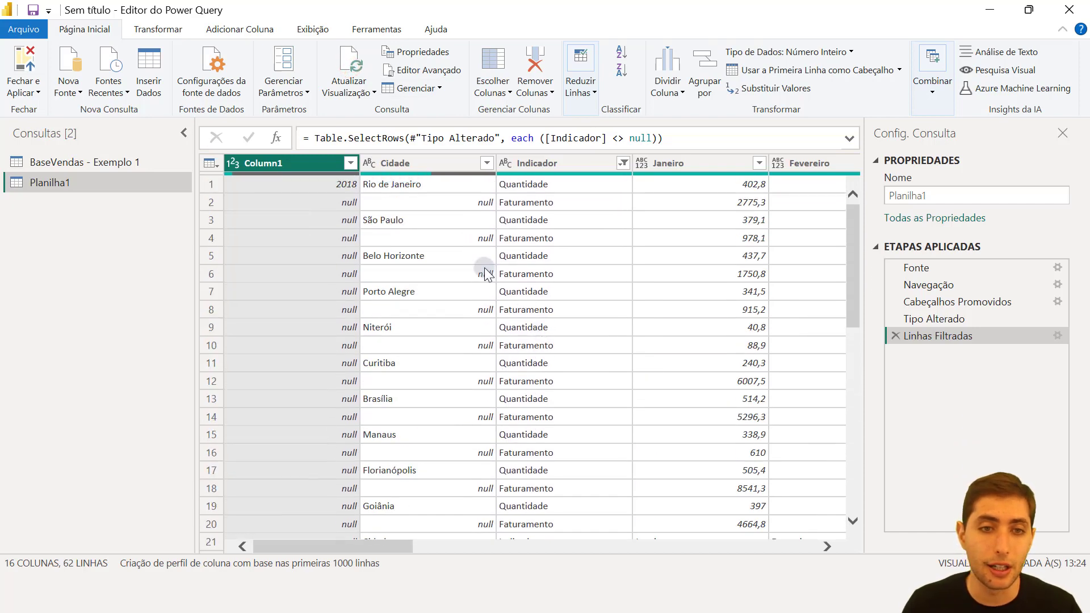
Step: Check the first five Column1 values, starting from the 2018 cell
click(339, 184)
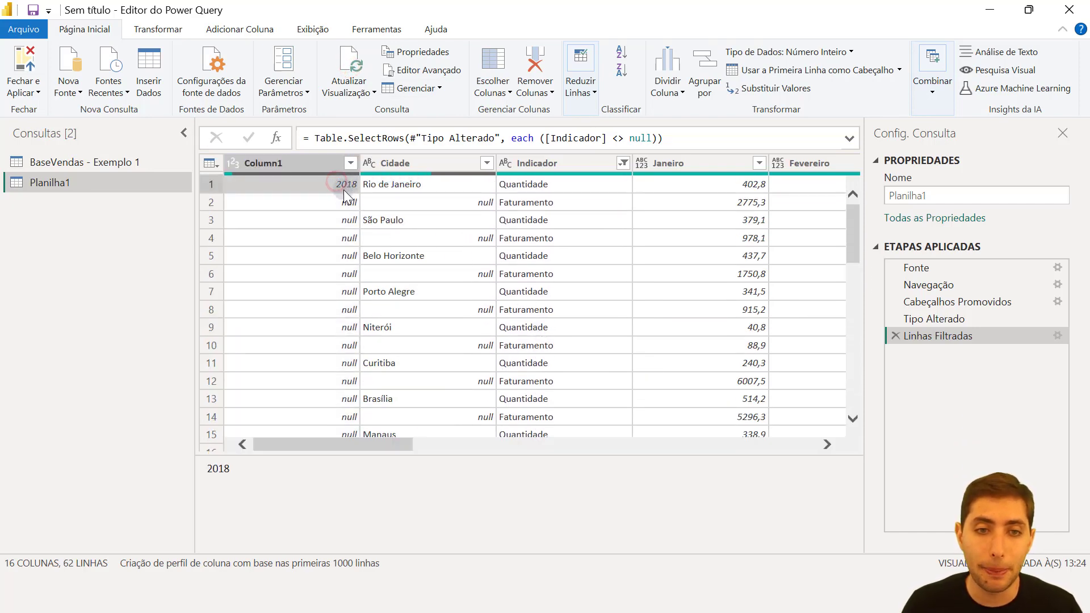
click(344, 202)
click(345, 220)
click(345, 238)
click(344, 256)
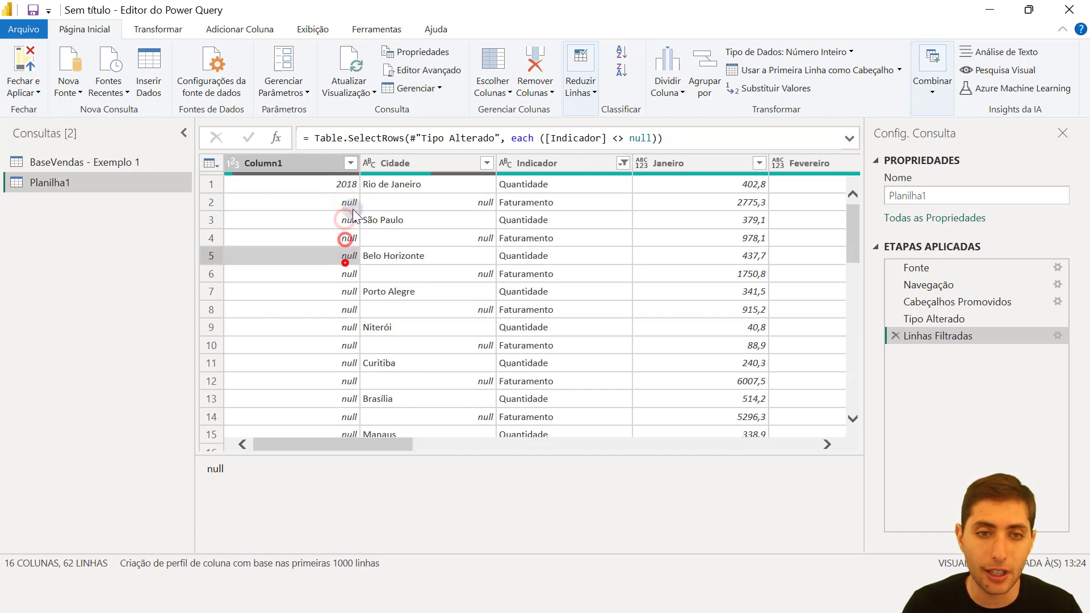
click(344, 184)
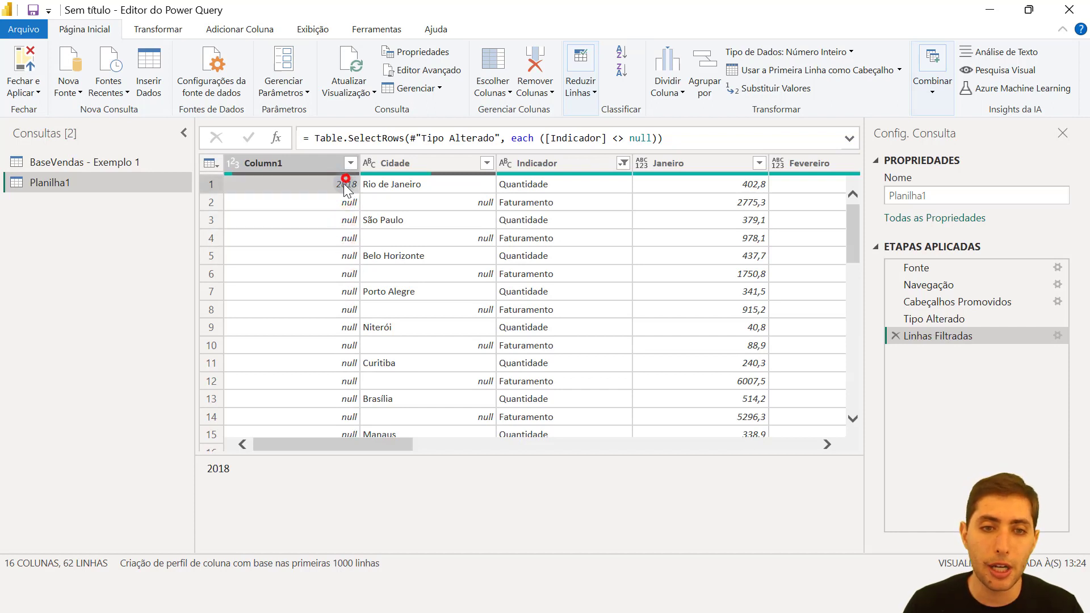
click(320, 163)
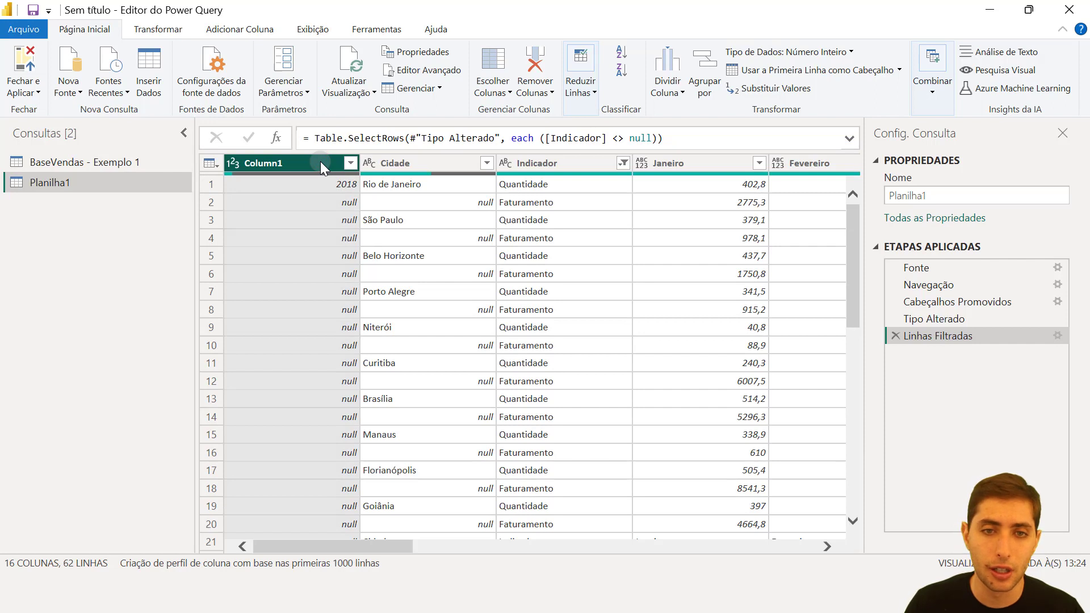
right_click(287, 165)
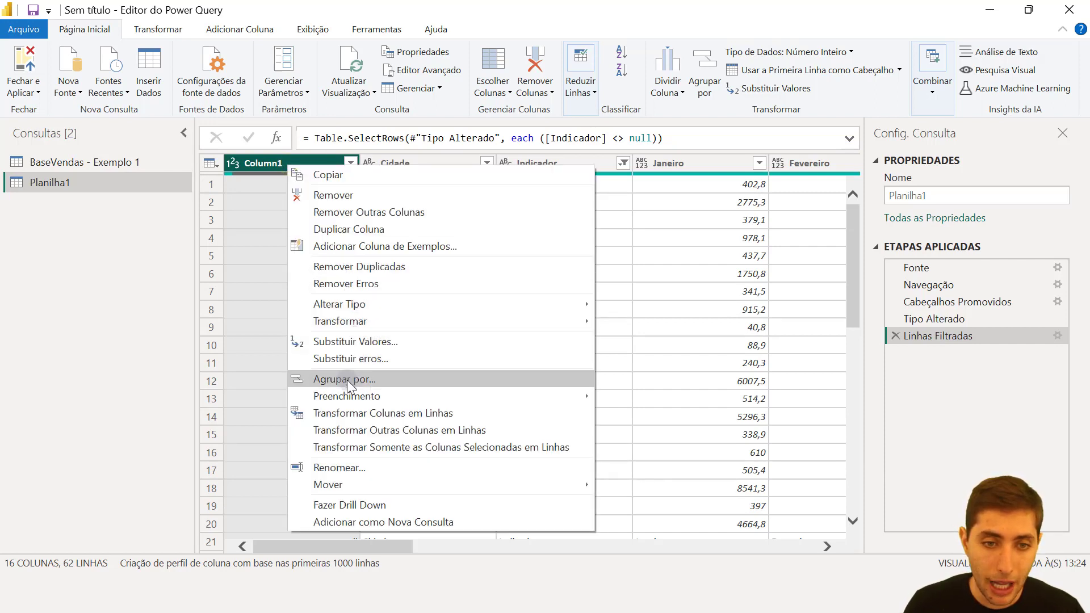
mouse_move(343, 403)
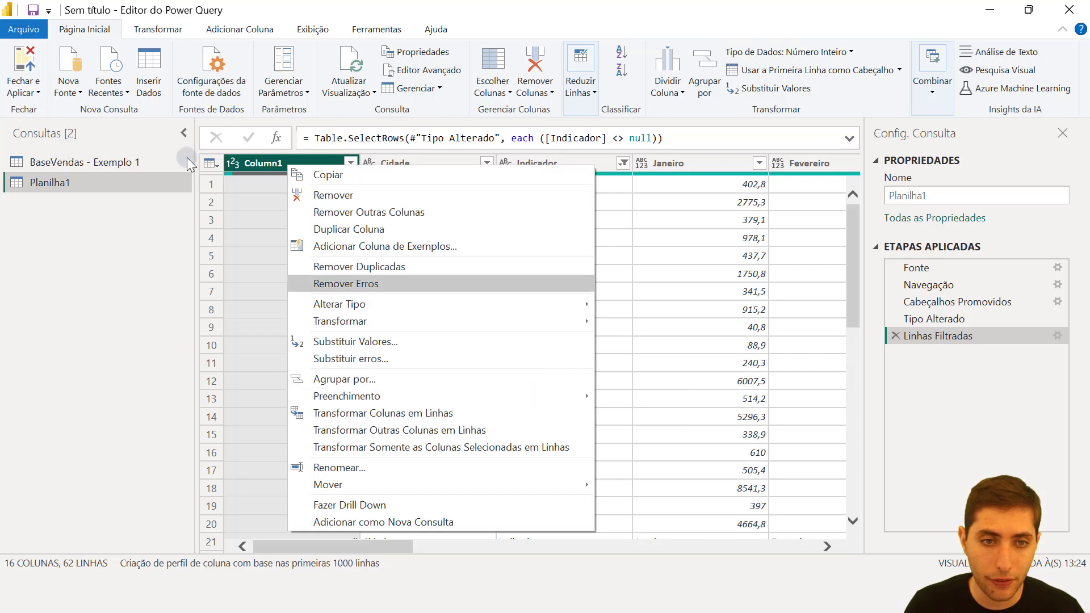
click(254, 174)
Step: Examine Column1 through the 2018, 2019 and 2020 blocks to see which rows carry the year
click(322, 187)
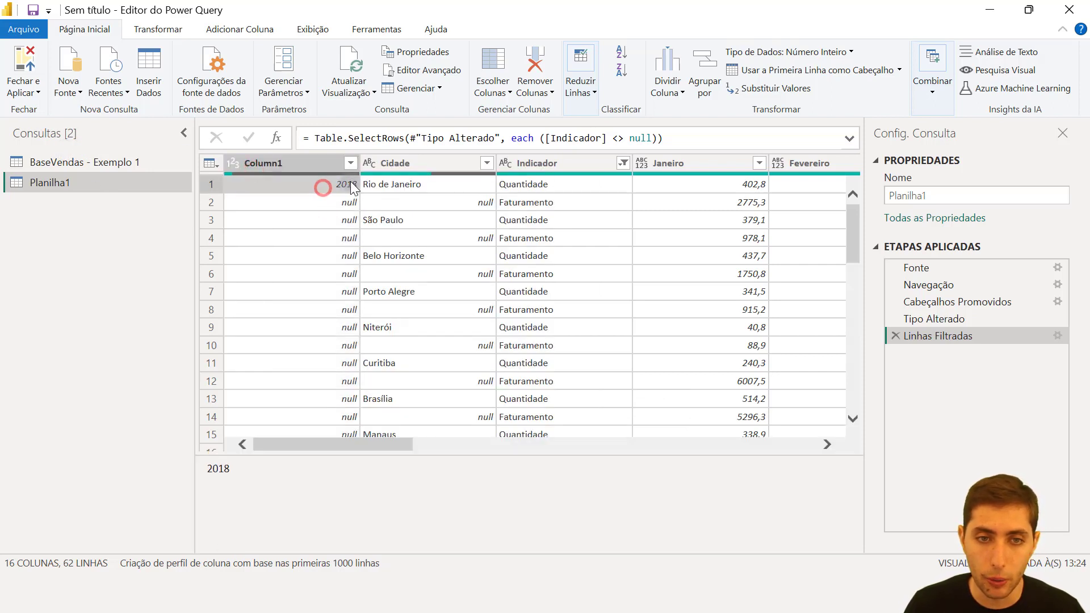
click(344, 203)
click(341, 222)
click(341, 241)
click(343, 257)
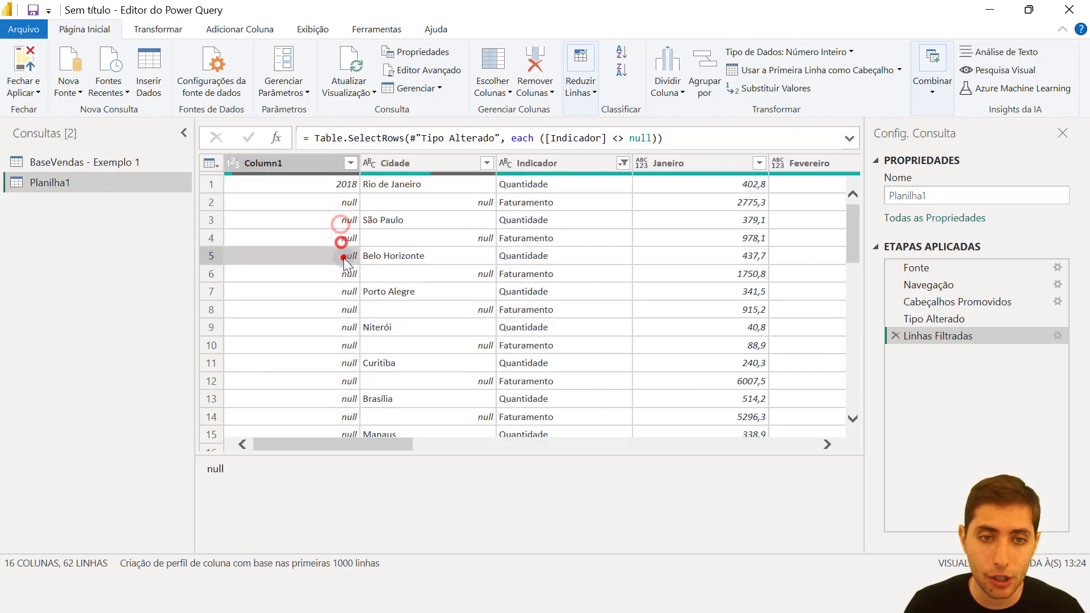
scroll(343, 258, down, 3)
scroll(341, 219, down, 2)
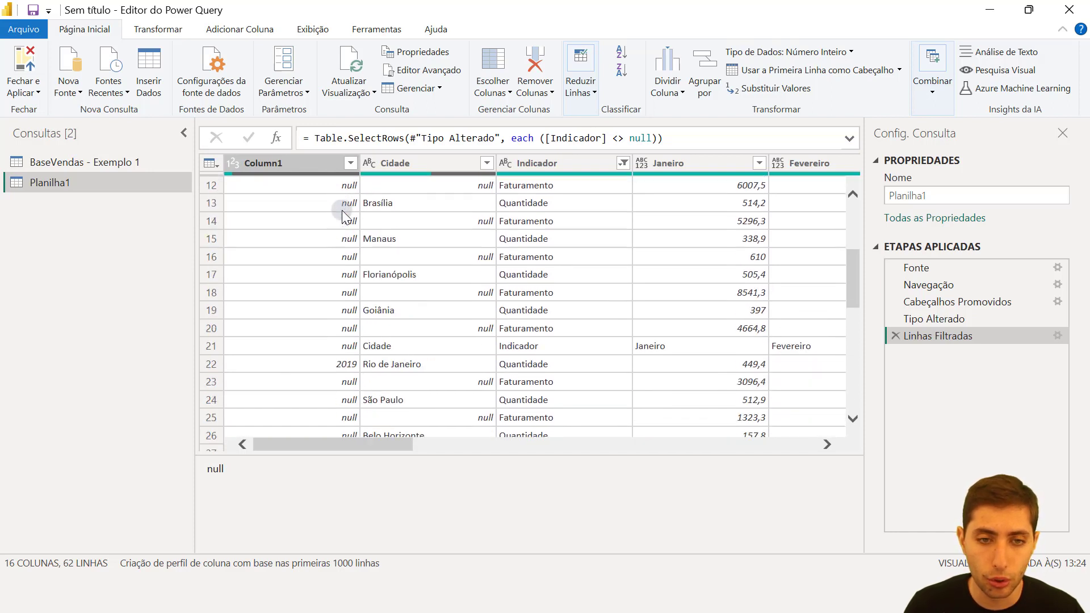
scroll(336, 298, down, 2)
click(351, 286)
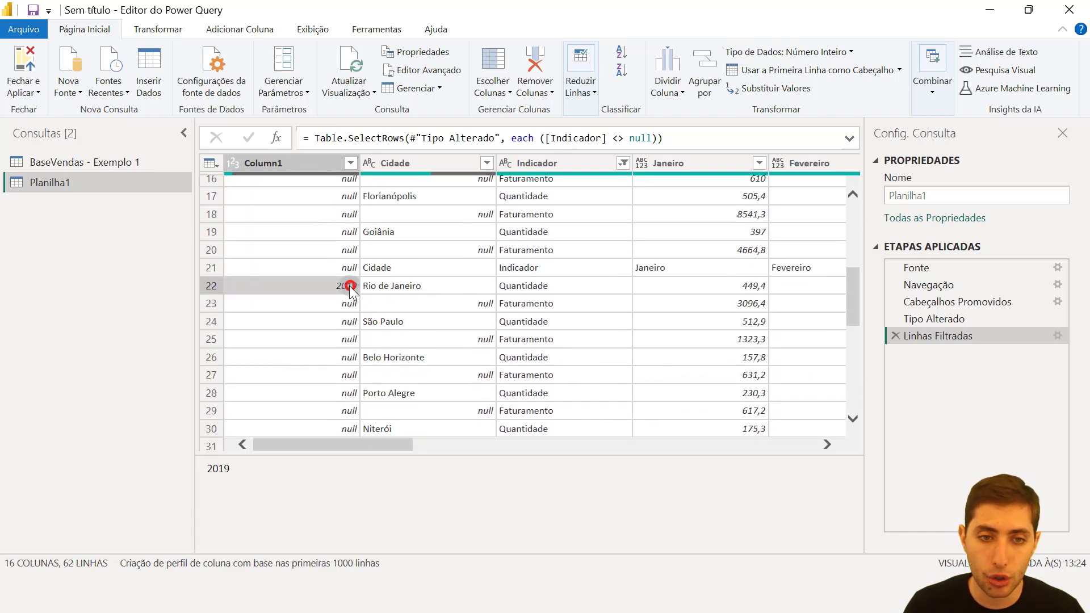
click(348, 304)
scroll(344, 290, down, 5)
scroll(343, 287, down, 3)
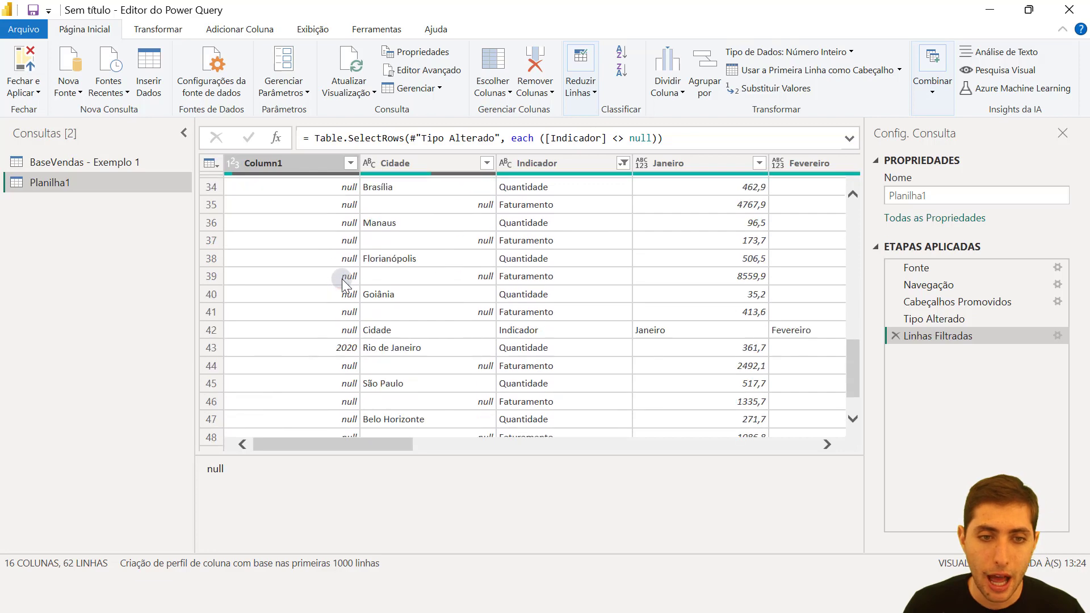
scroll(344, 309, up, 12)
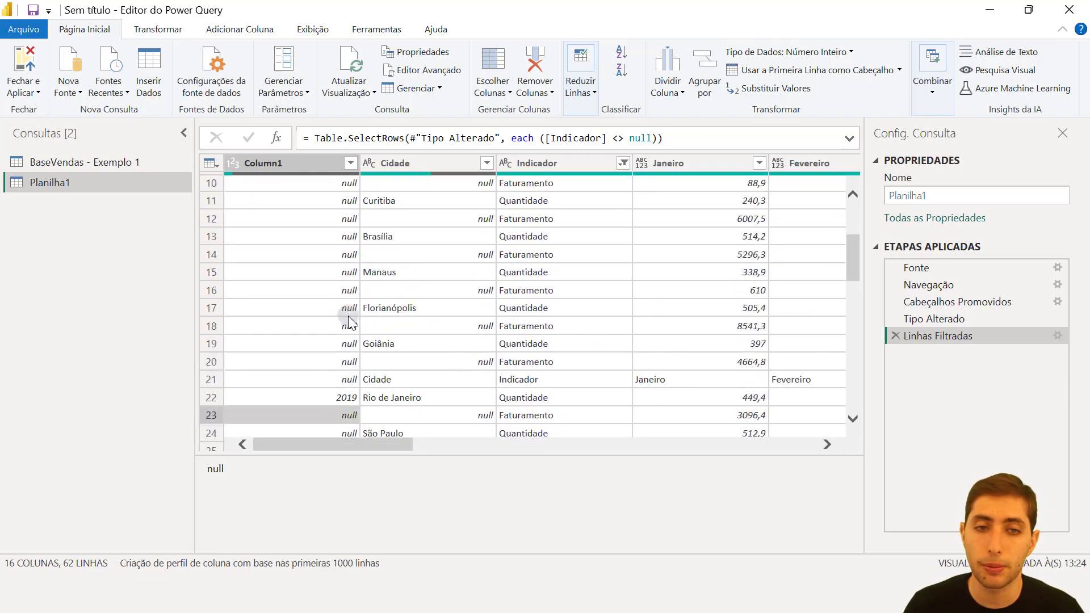
Step: Fill the year values in Column1 down into the empty cells below them
right_click(292, 163)
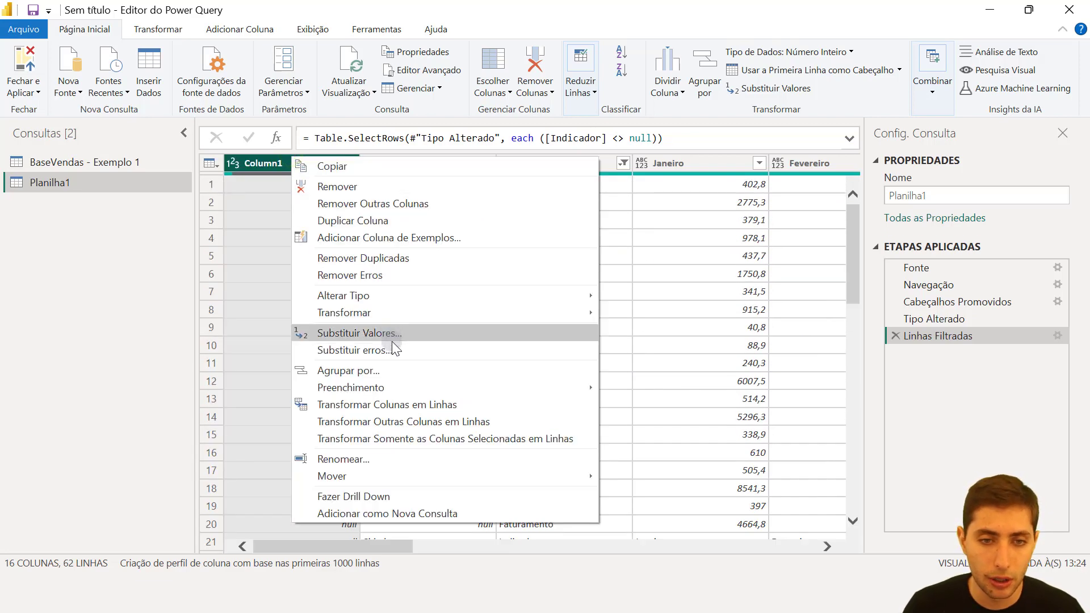
mouse_move(390, 387)
click(642, 389)
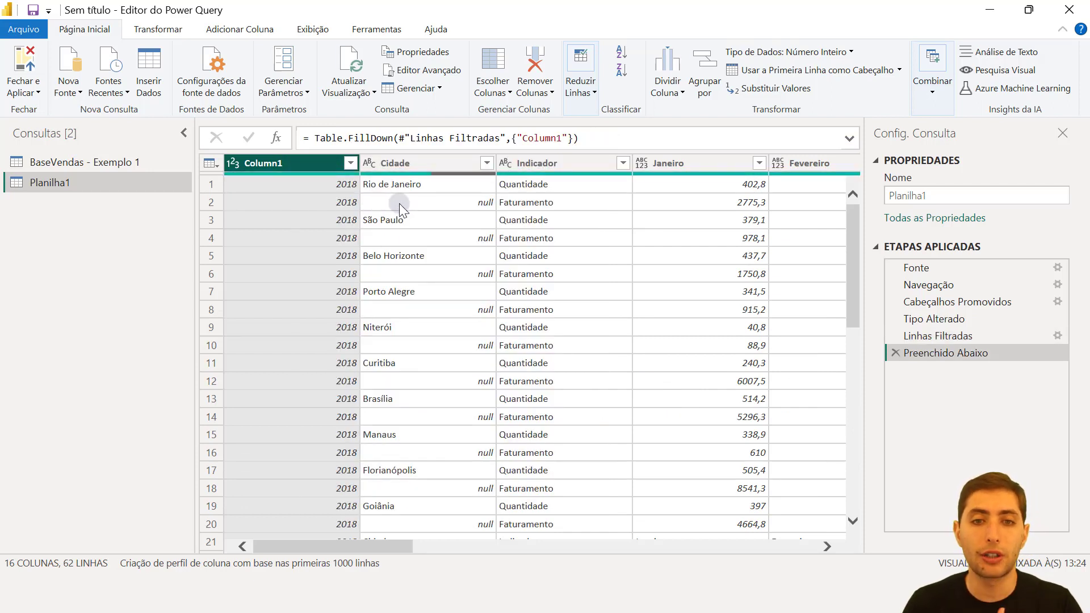
Step: Examine the city names and the empty cells beneath them in the first six rows of the Cidade column
click(427, 186)
click(422, 163)
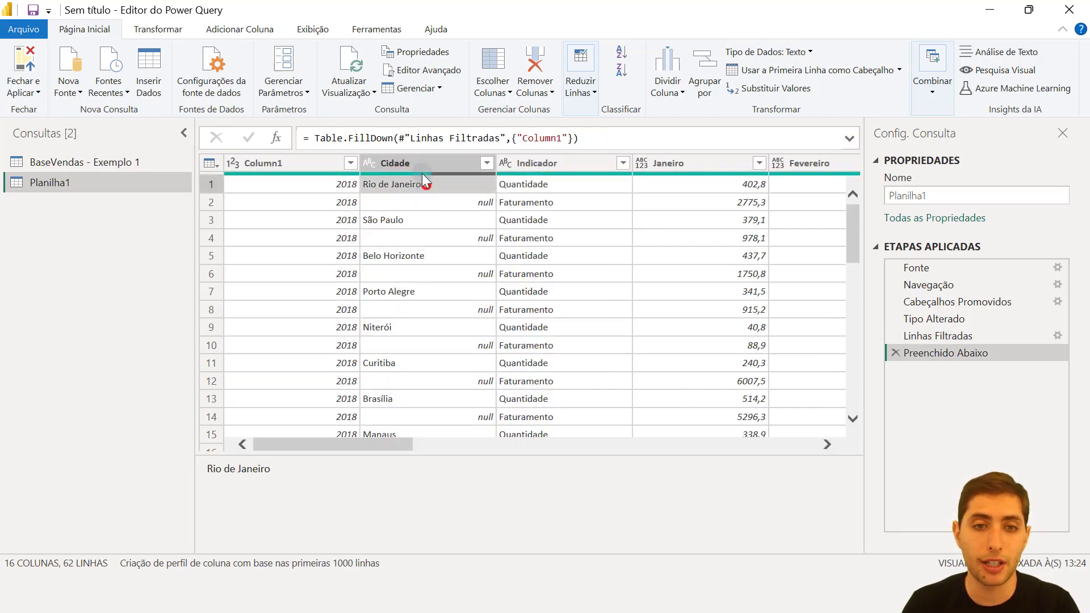
click(427, 186)
click(427, 198)
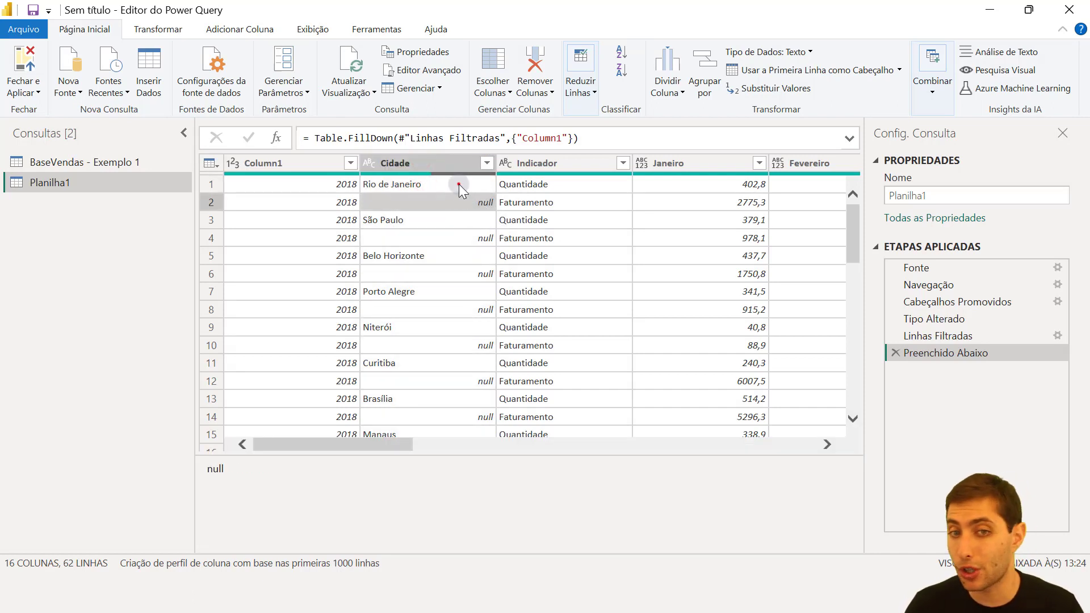
click(459, 184)
click(457, 197)
click(452, 219)
click(453, 238)
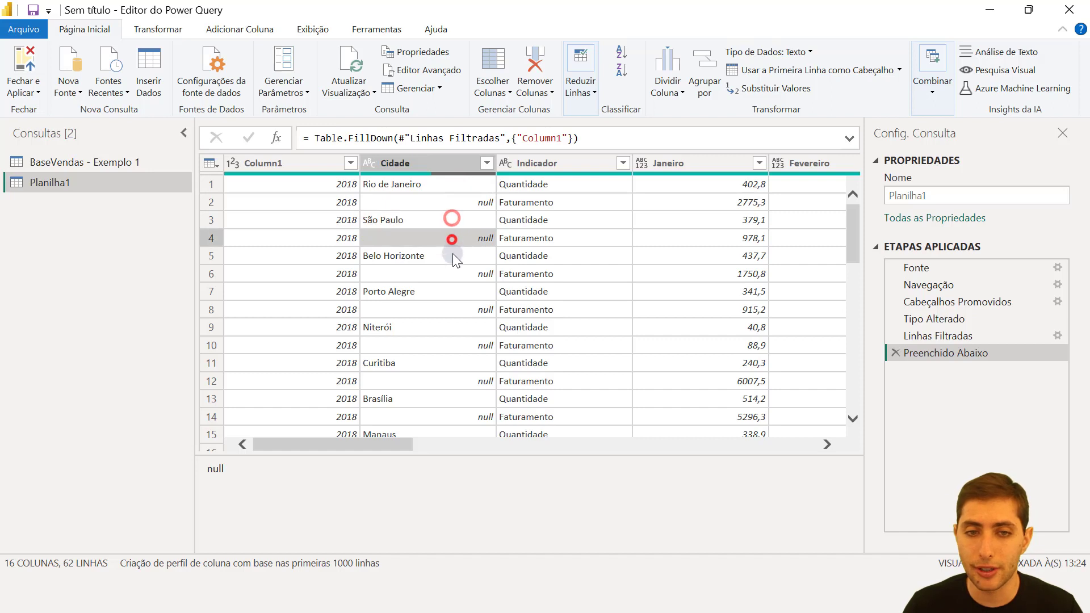
click(452, 256)
click(452, 272)
Step: Fill the city names in the Cidade column down into the empty cells below them
click(421, 163)
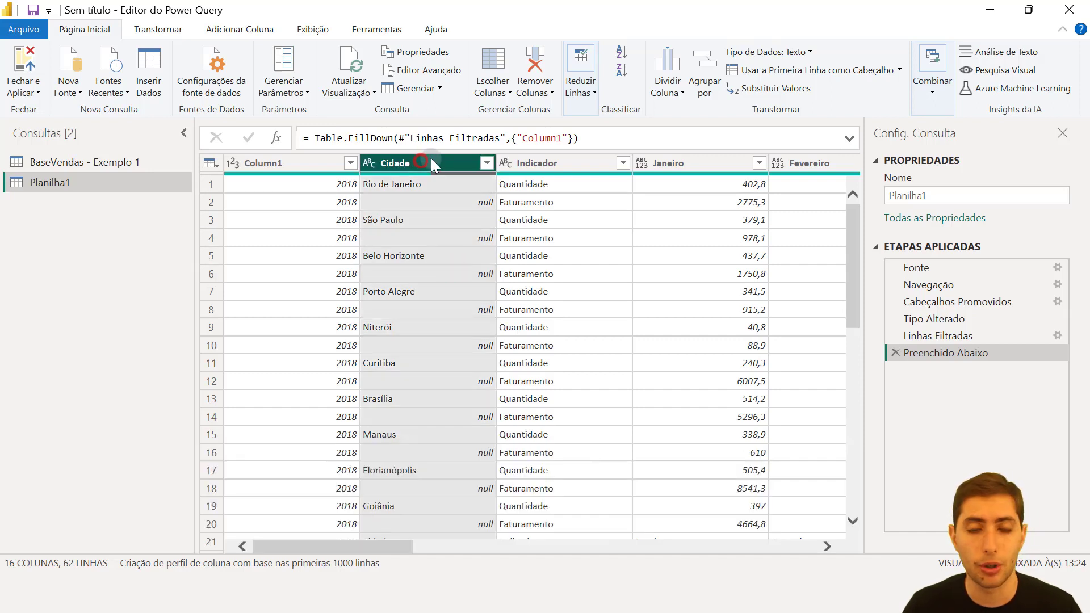
right_click(432, 162)
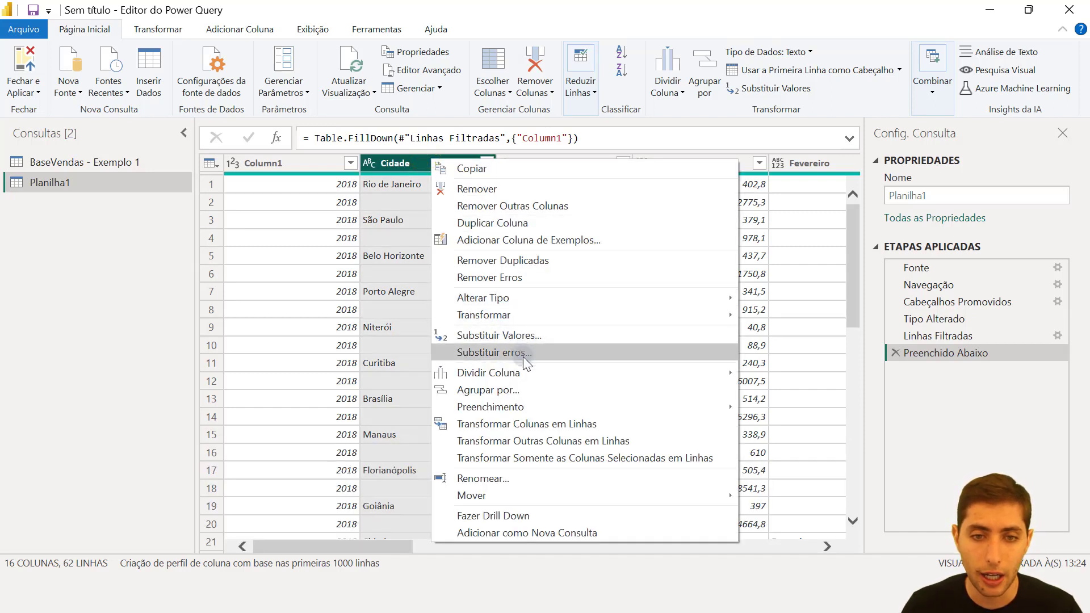
mouse_move(717, 403)
click(771, 407)
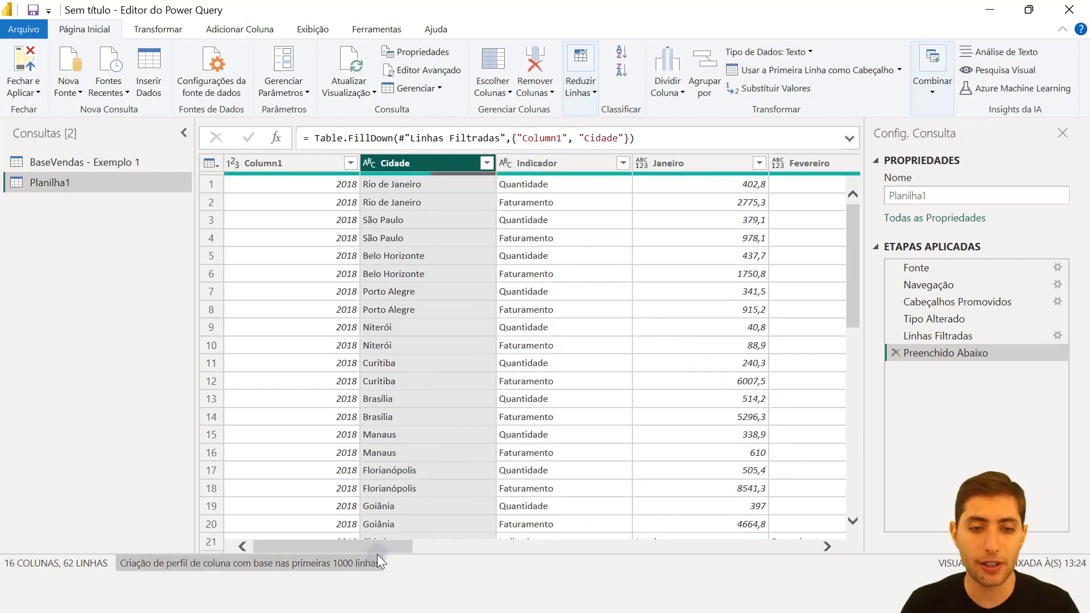
drag(377, 549, 468, 522)
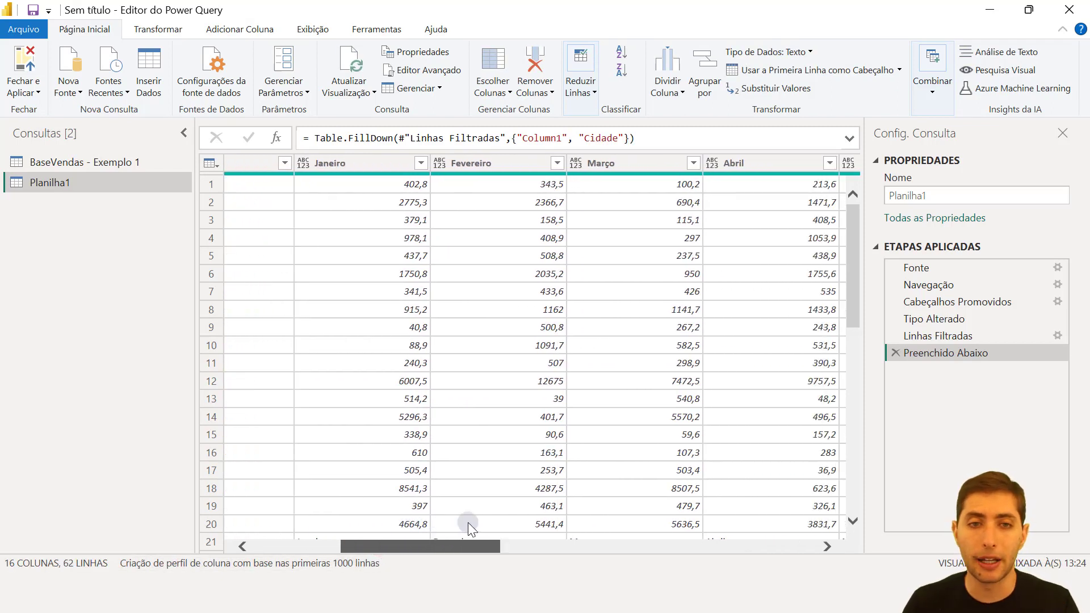
click(369, 162)
key(Right)
key(Right)
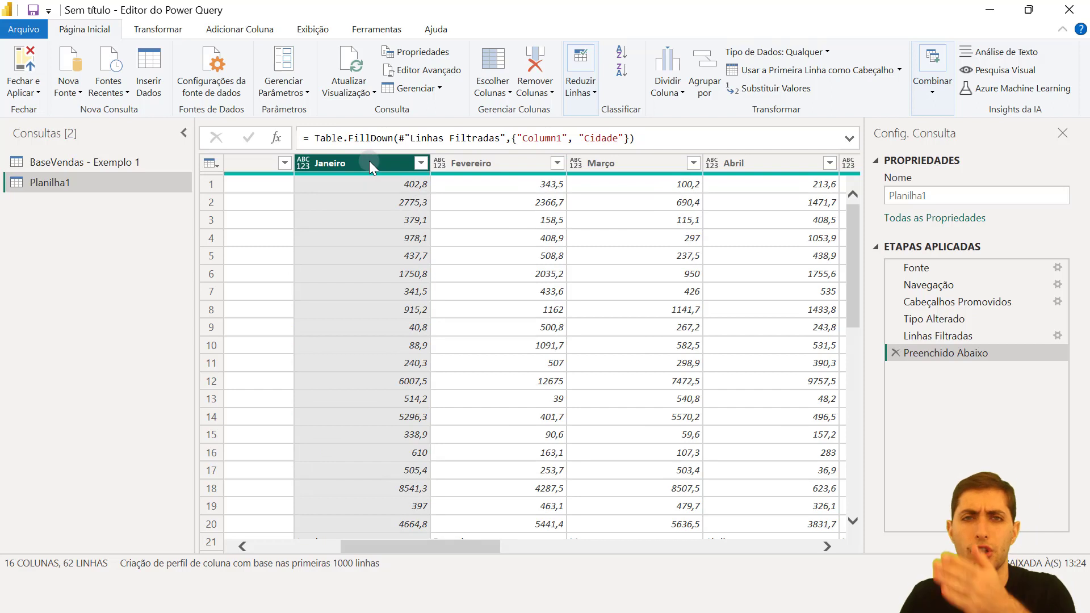
key(Right)
key(Right)
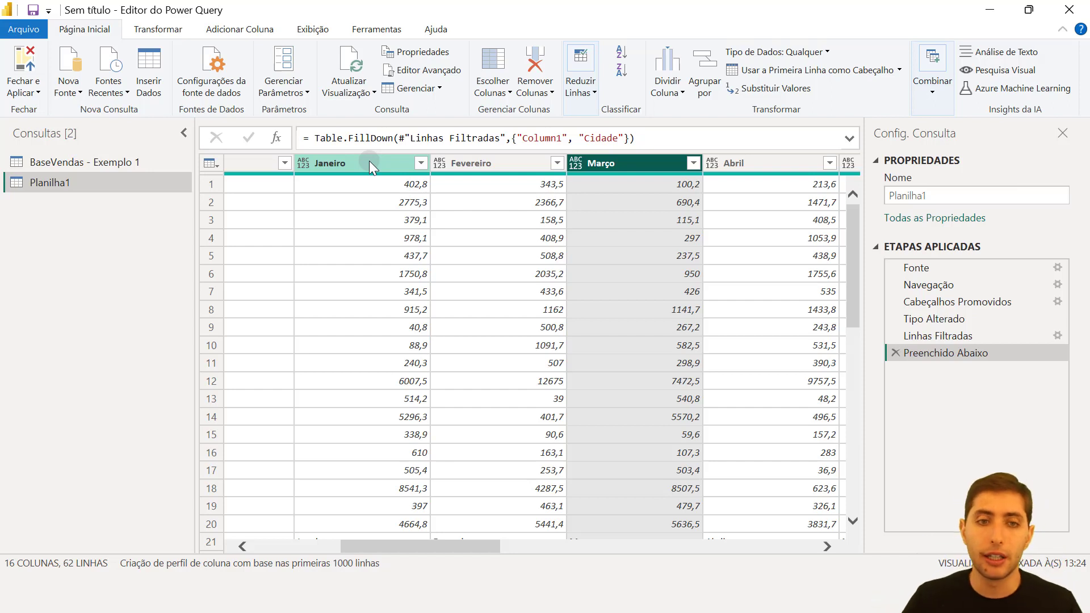
Step: Unpivot the twelve month columns, Janeiro through Dezembro, into rows, leaving the Total column out of the selection
click(369, 163)
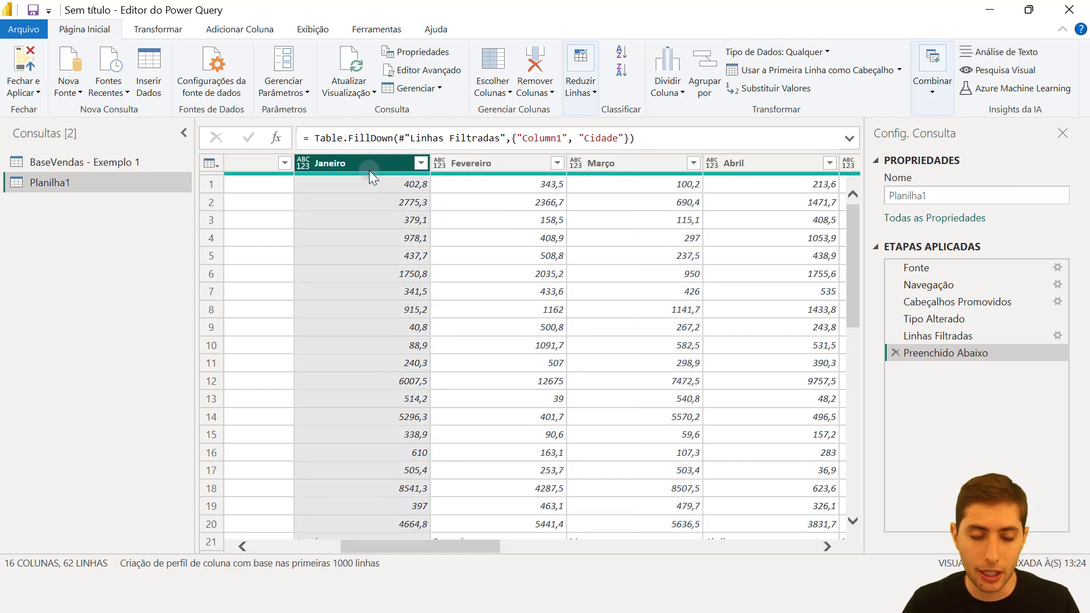
key(shift+Right)
key(shift+Right)
key(shift+Right)
key(shift+Right)
key(shift+Right)
key(shift+Right)
key(shift+Right)
key(shift+Right)
key(shift+Right)
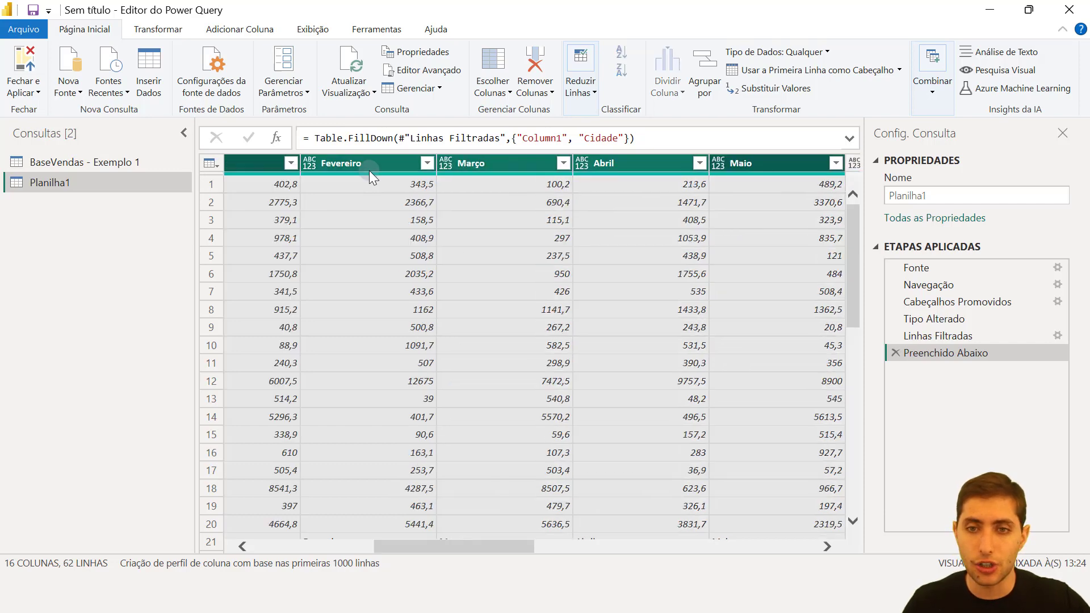
key(shift+Right)
key(shift+Right)
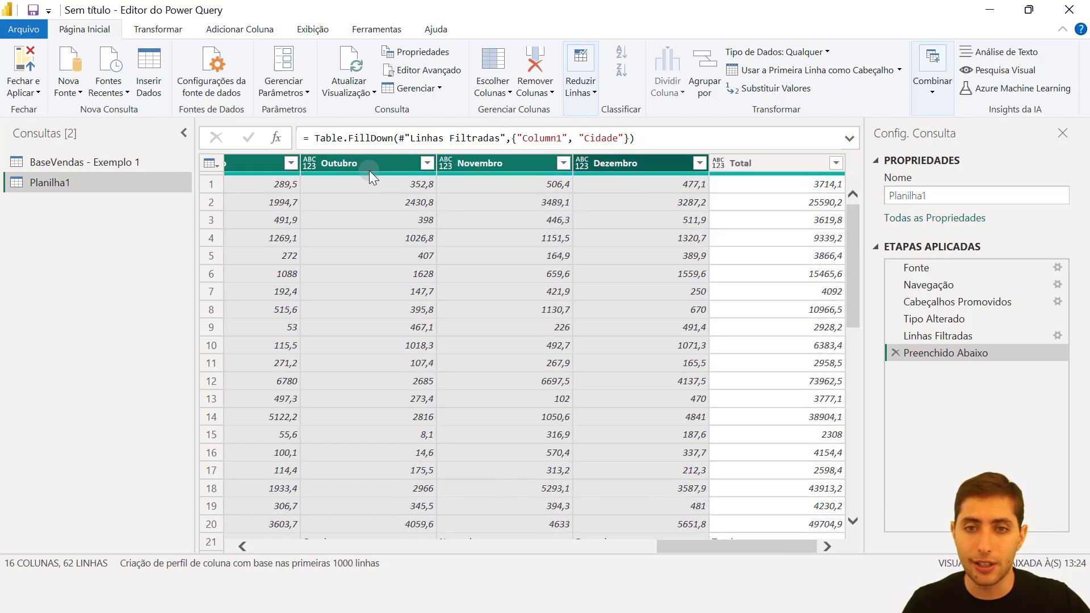
right_click(617, 167)
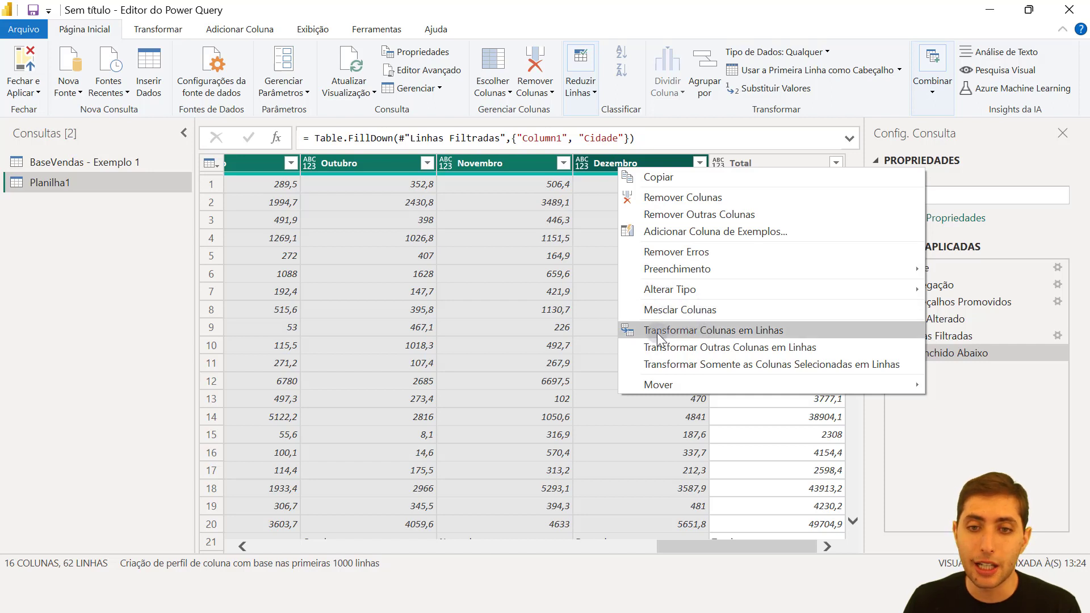
click(717, 330)
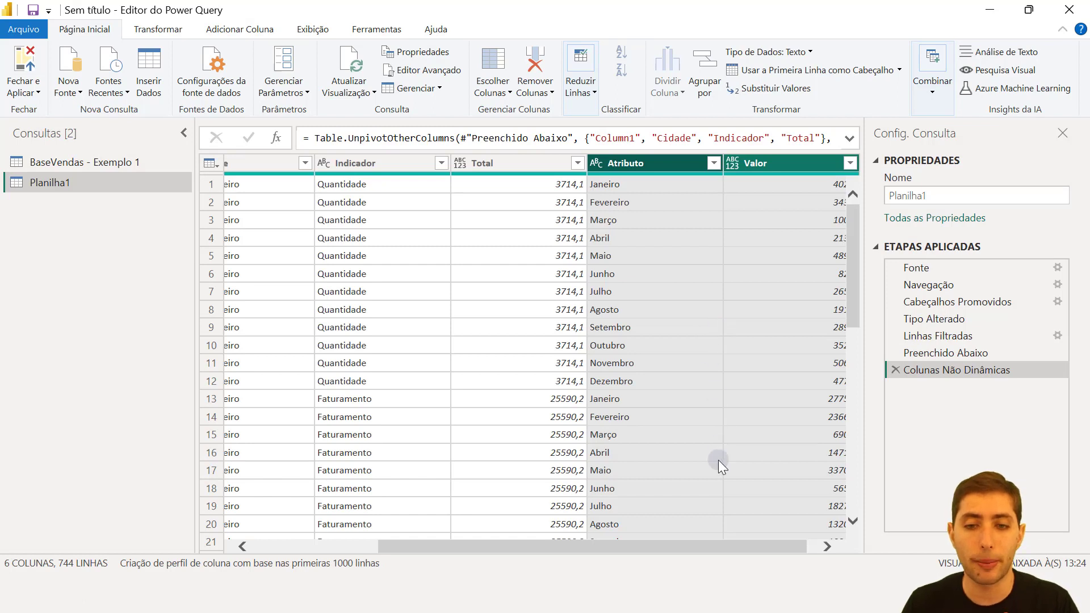
Step: Examine the Indicador column and the monthly figures in the first six rows of the Valor column
drag(727, 552, 787, 543)
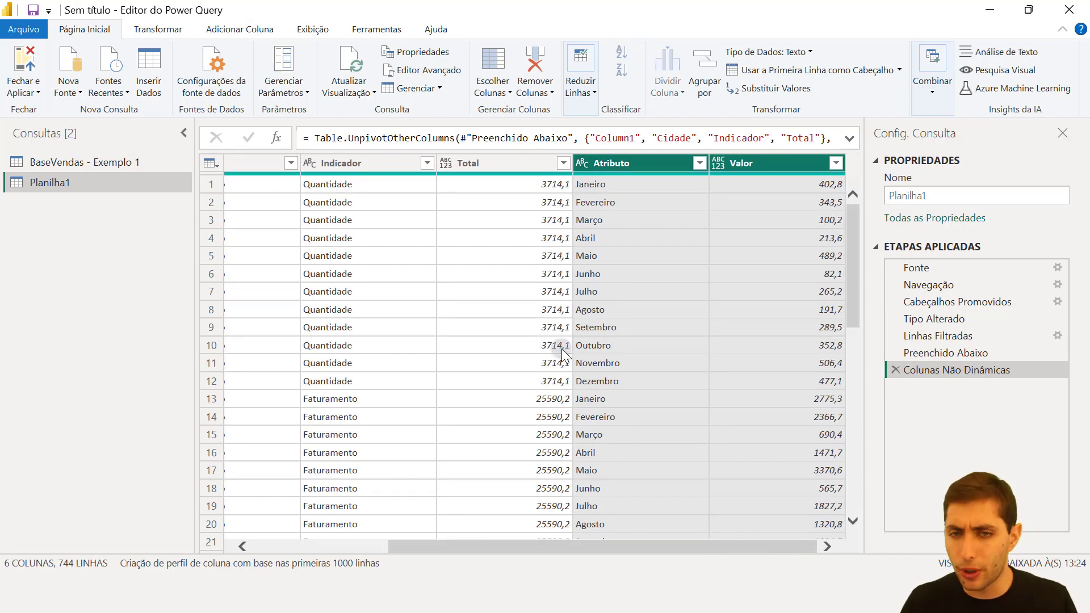
click(352, 160)
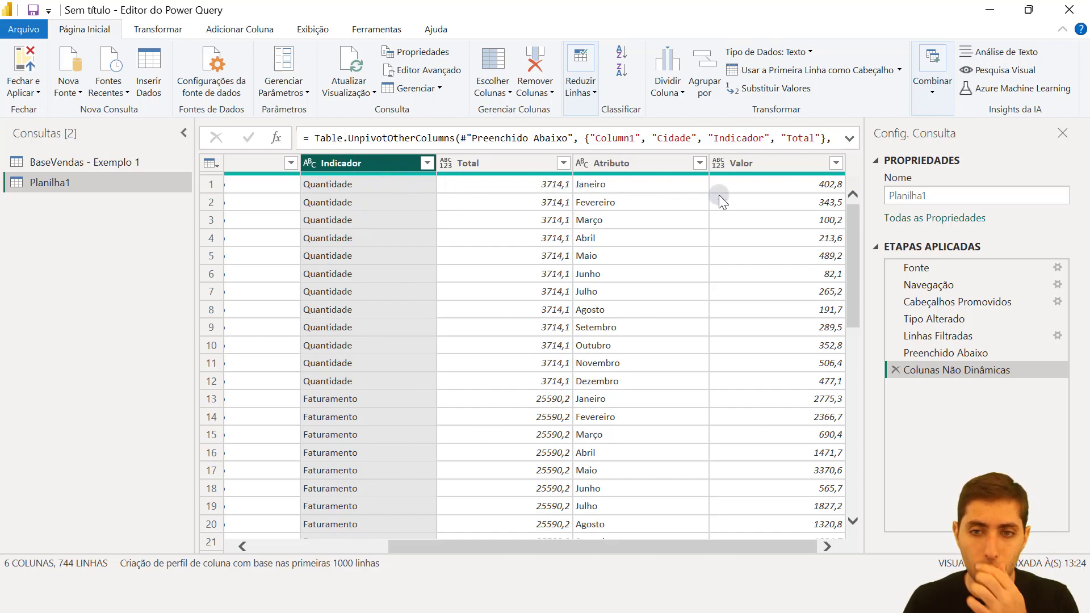
click(775, 189)
click(778, 202)
click(781, 220)
click(783, 238)
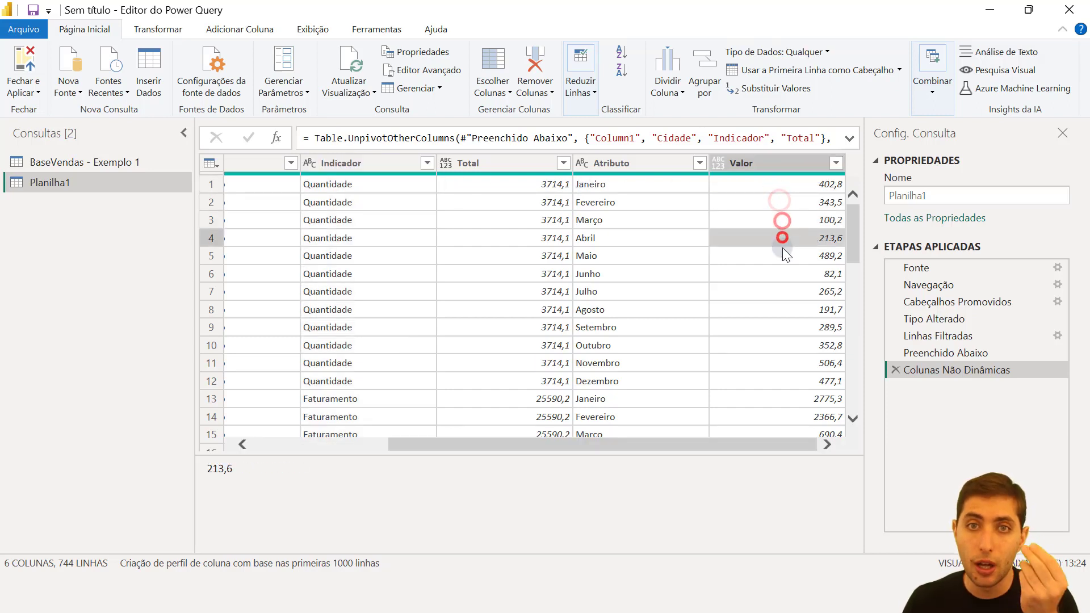
click(789, 255)
click(792, 270)
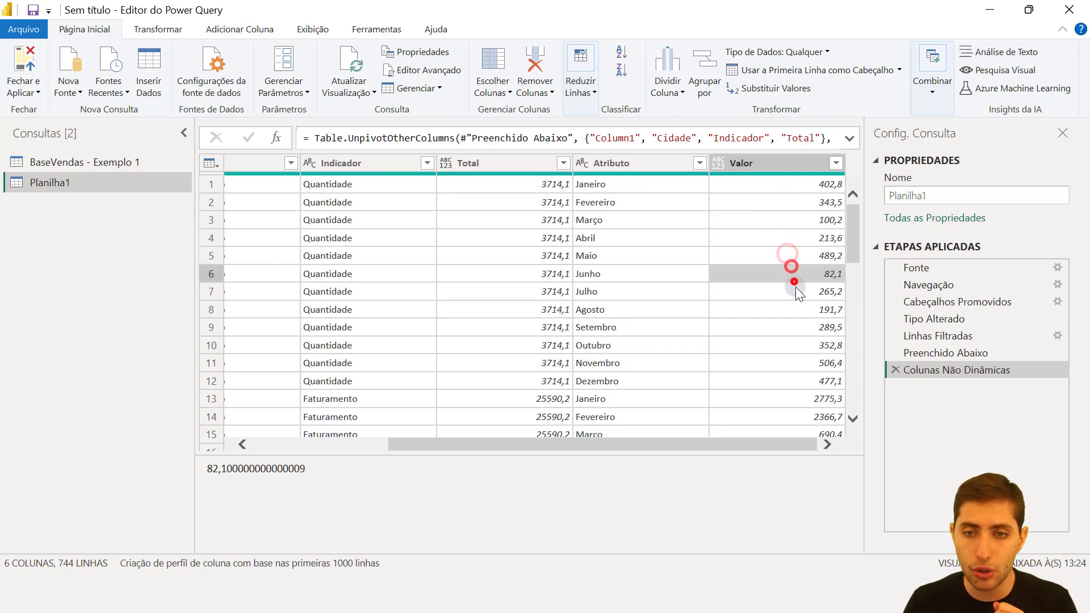
Step: Examine how the Valor column mixes Quantidade and Faturamento figures under the Indicador column in the Planilha1 query
click(796, 290)
scroll(382, 338, down, 1)
click(370, 342)
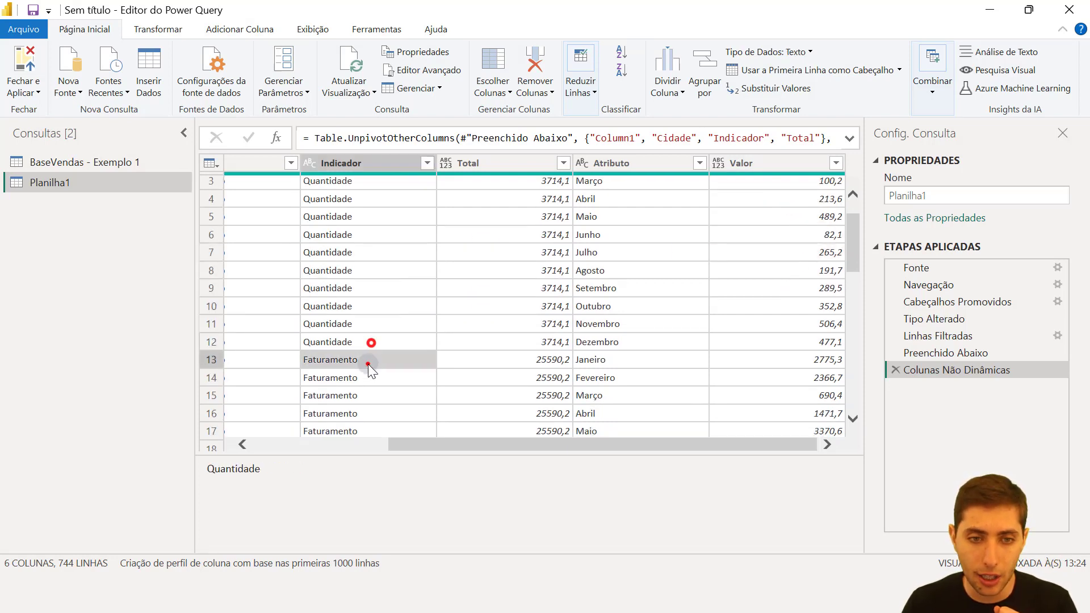
click(368, 363)
click(832, 361)
click(831, 377)
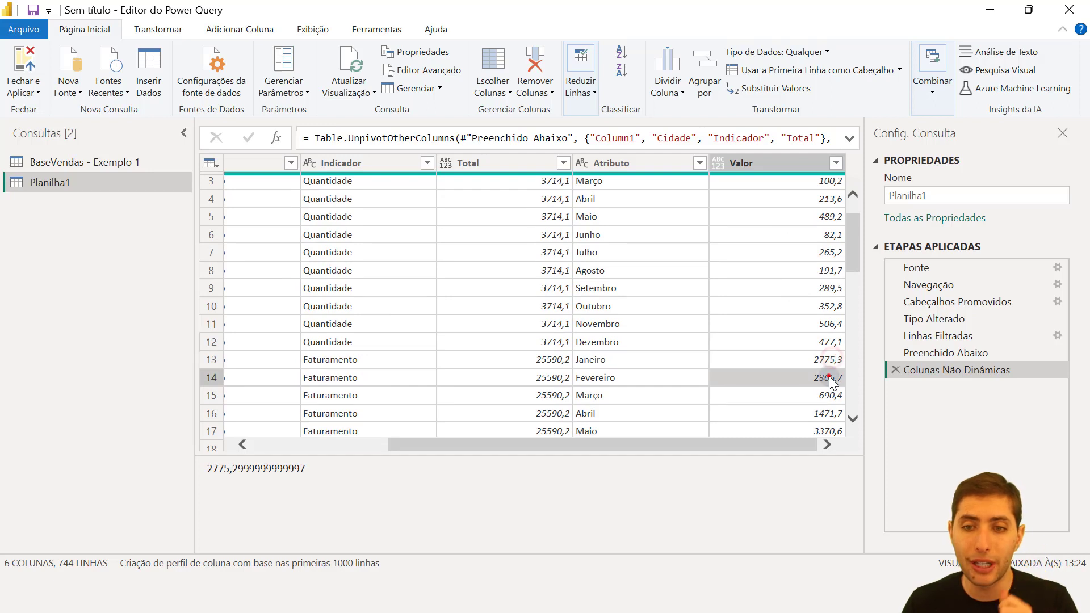
click(831, 397)
Step: Try to pivot the Indicador column of the Planilha1 query, using Valor as the values column
click(358, 163)
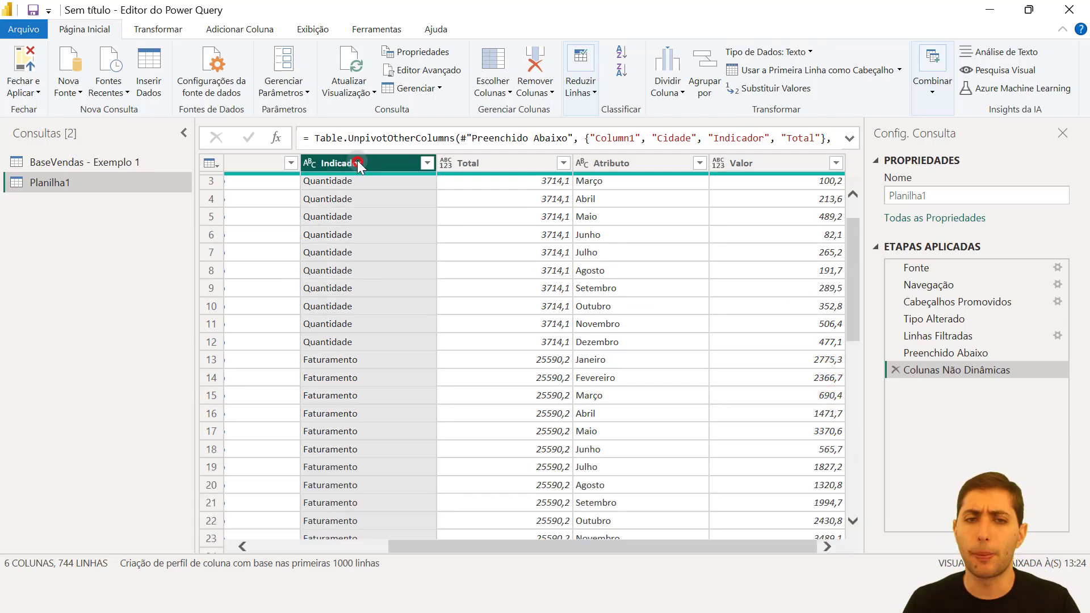
click(163, 28)
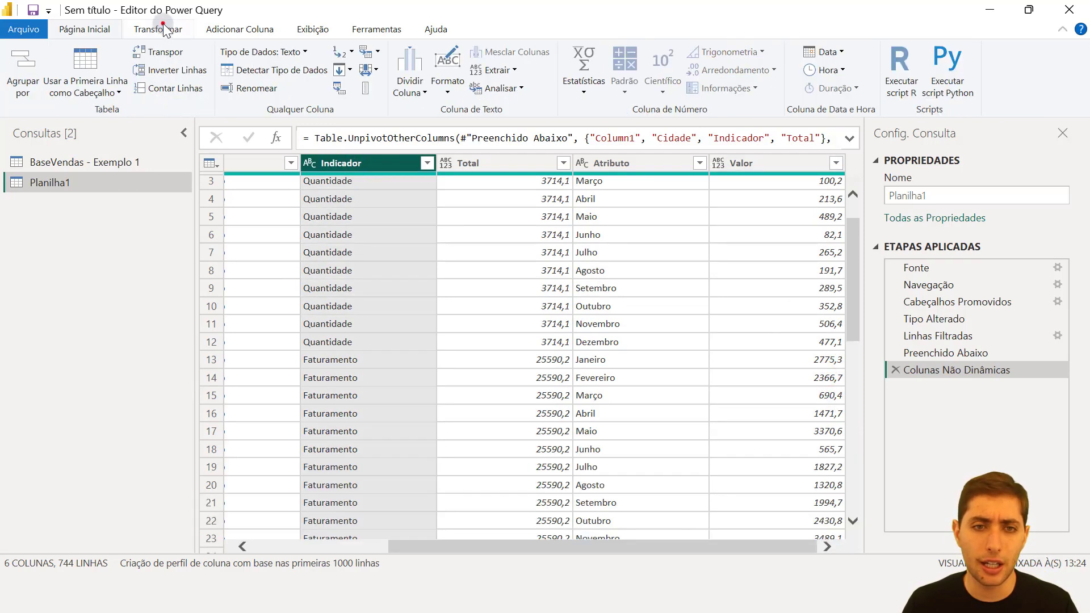
click(336, 86)
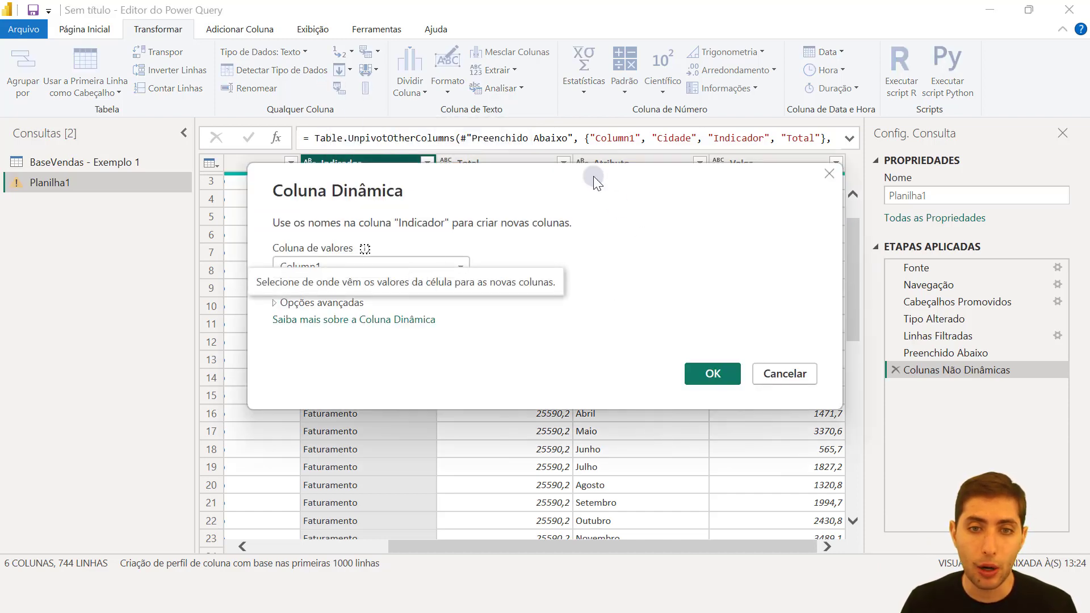
drag(594, 176, 450, 264)
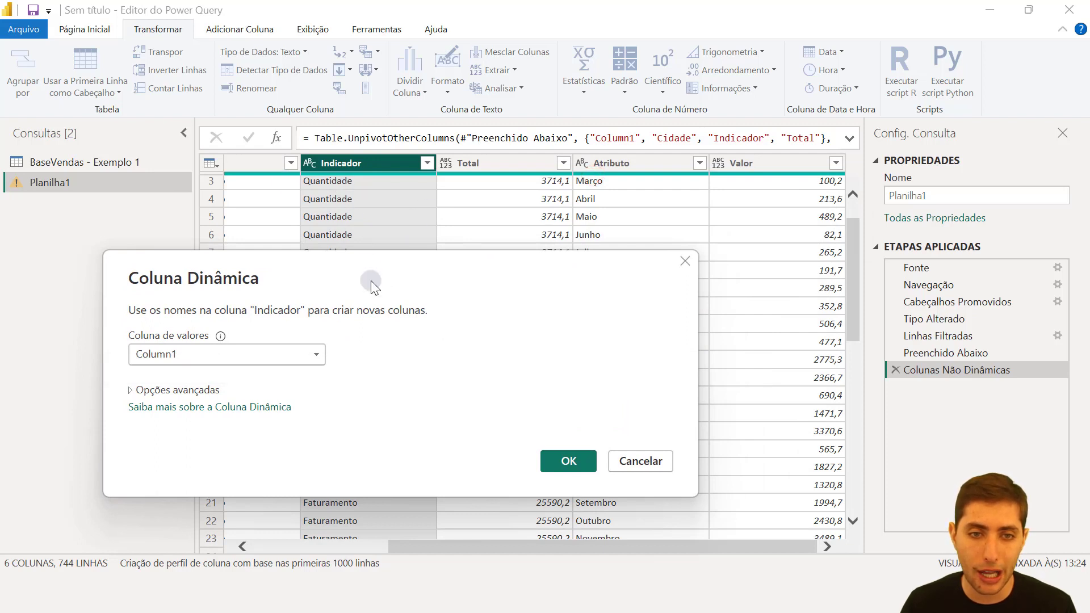
drag(352, 256, 298, 238)
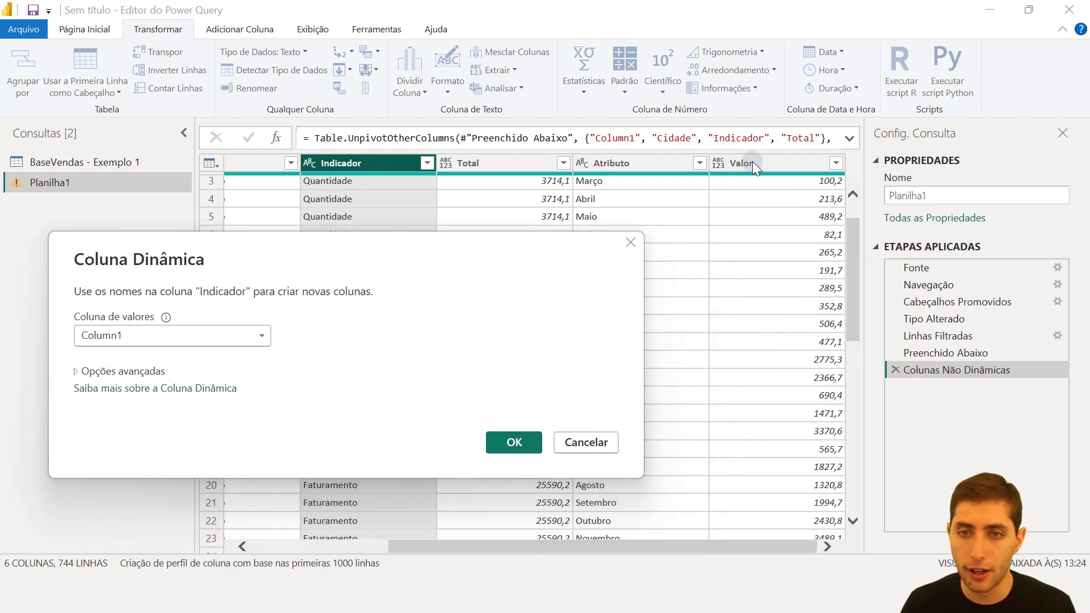
click(195, 332)
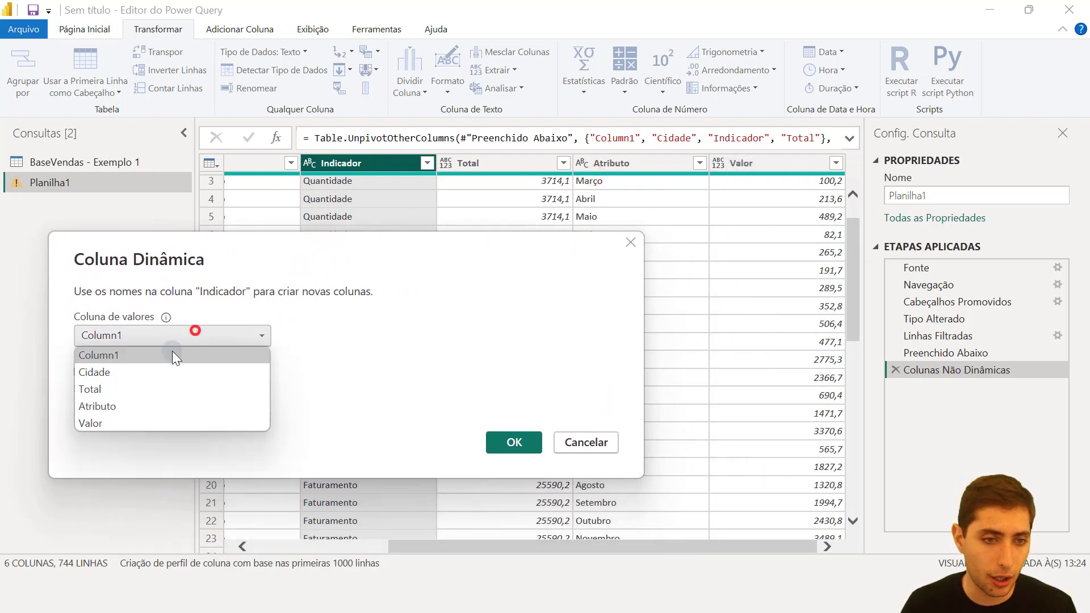
click(135, 420)
click(528, 443)
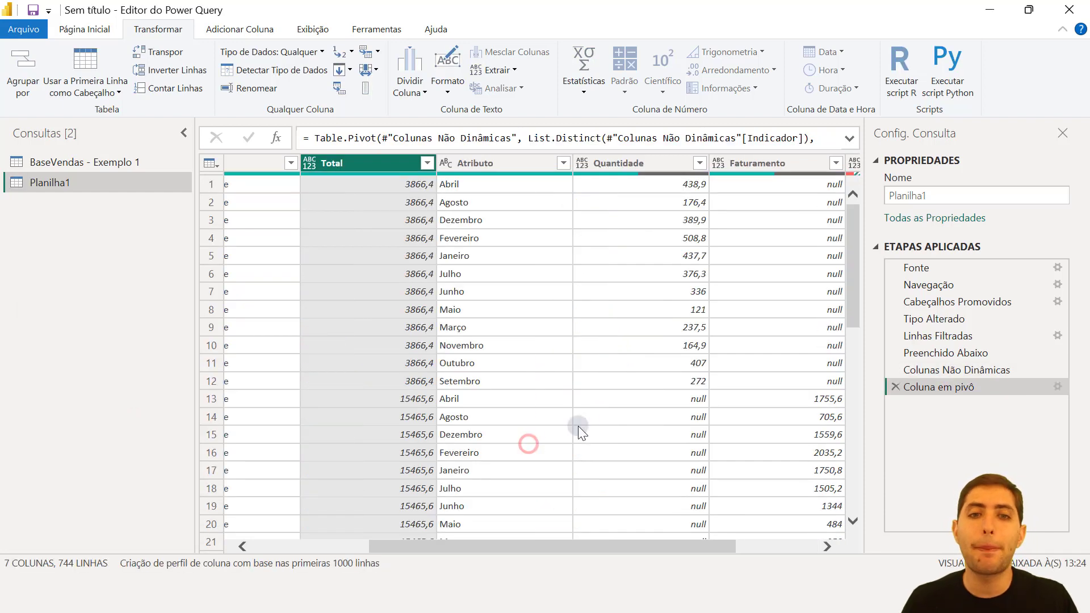
Step: Remove the Total column from the Base Vendas - Exemplo 2 query
click(623, 547)
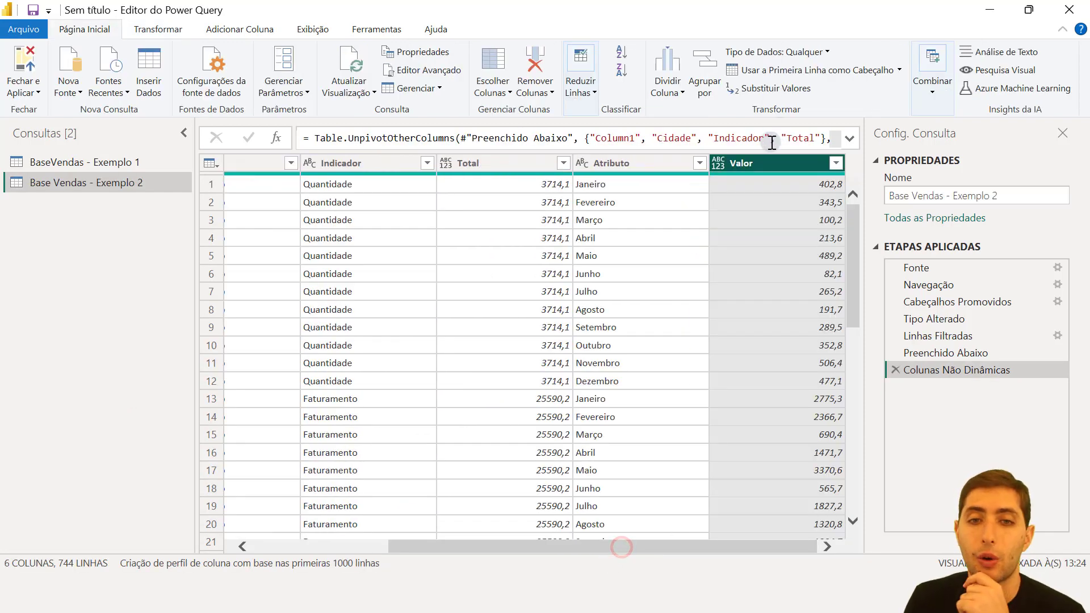
click(501, 164)
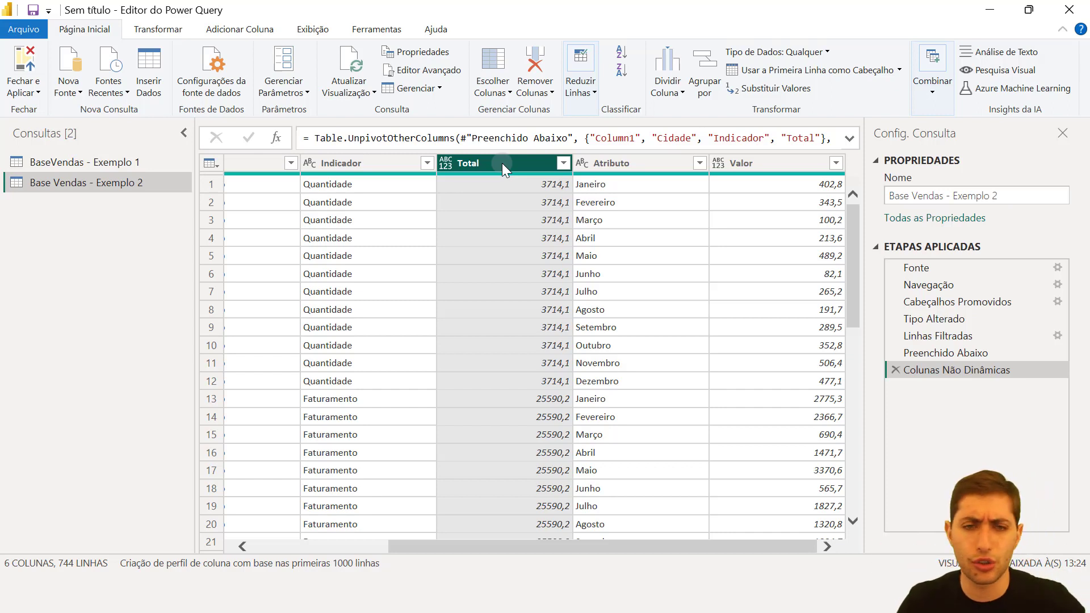
key(Delete)
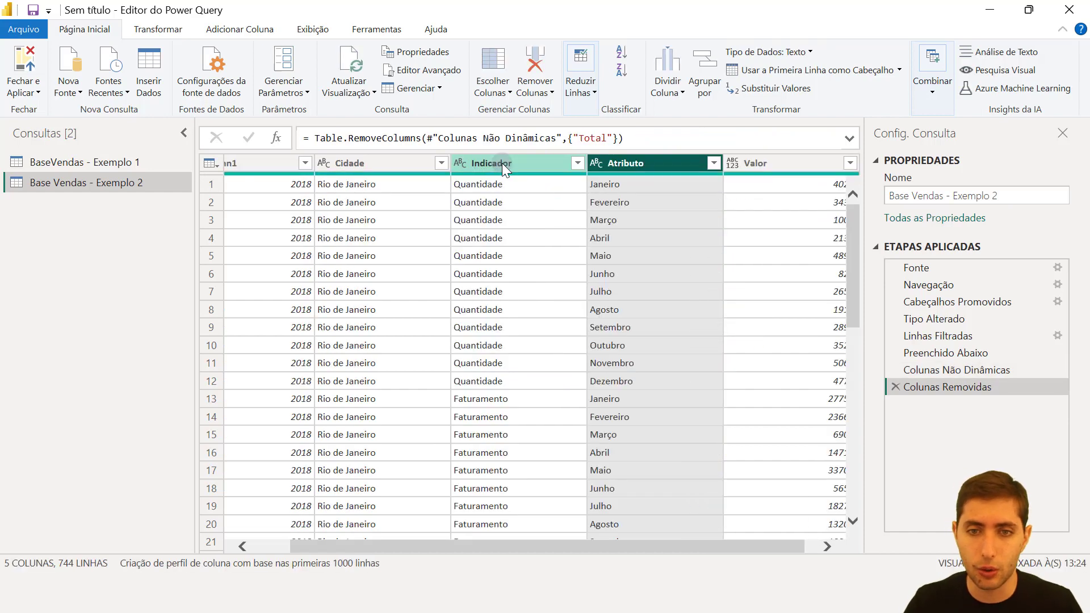
drag(688, 551, 751, 540)
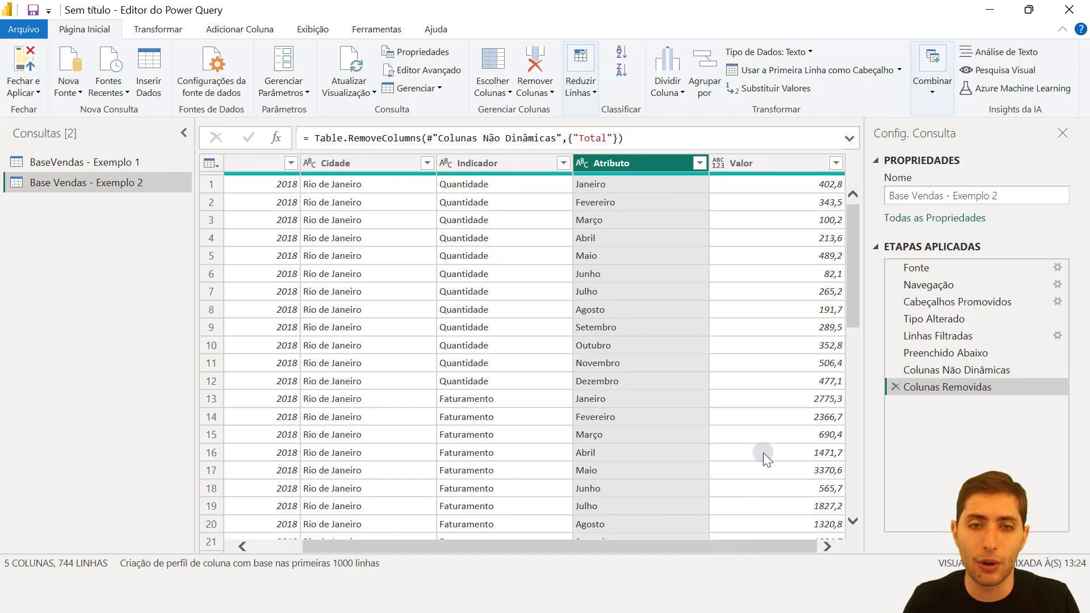
Step: Examine the Quantidade and Faturamento rows of the Indicador column alongside their entries in the Valor column
click(501, 163)
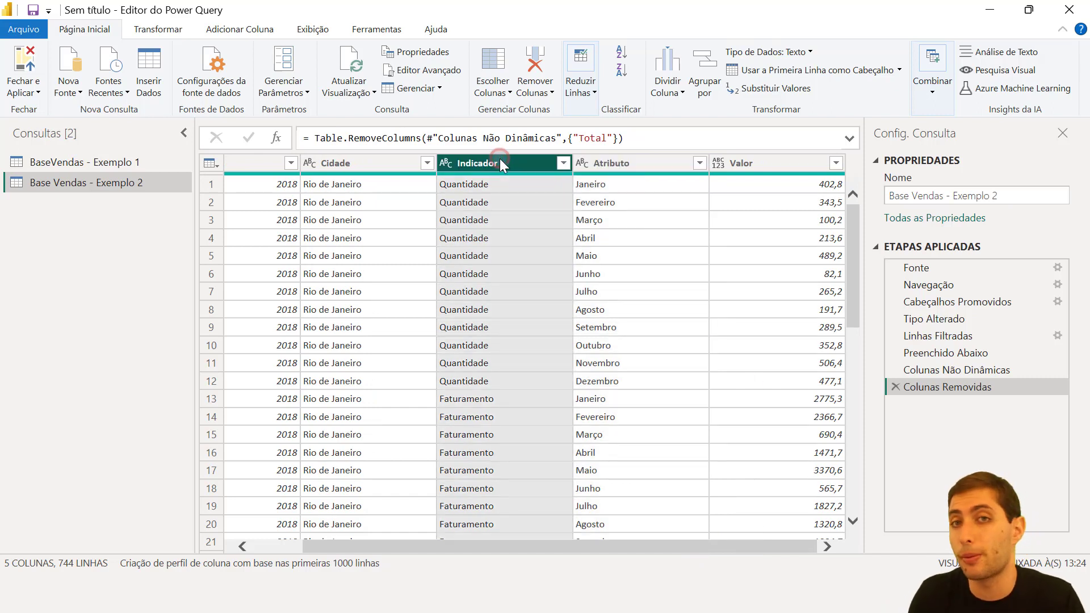
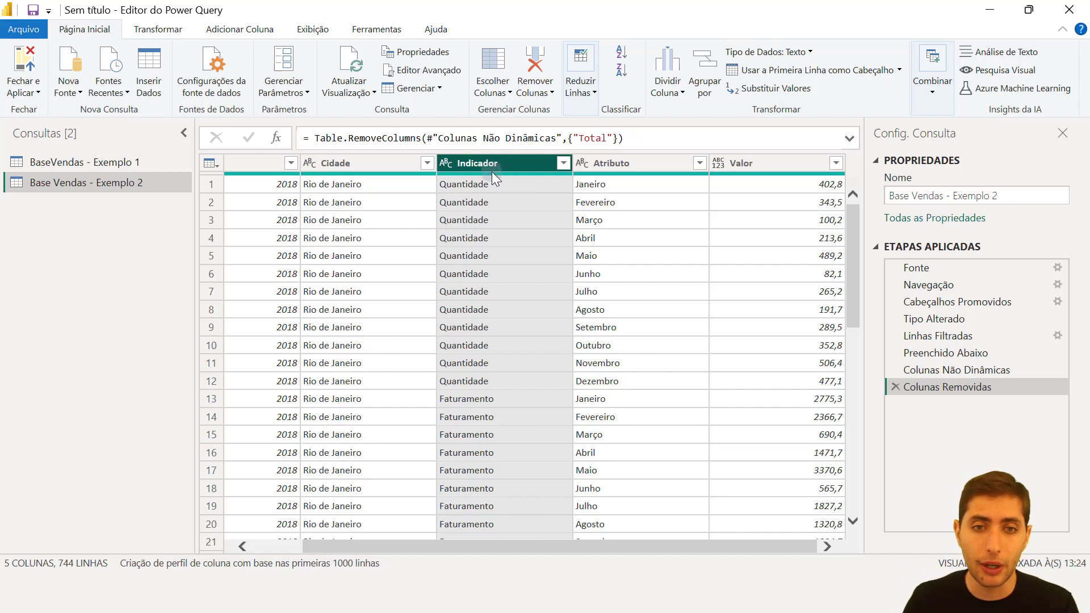
click(486, 186)
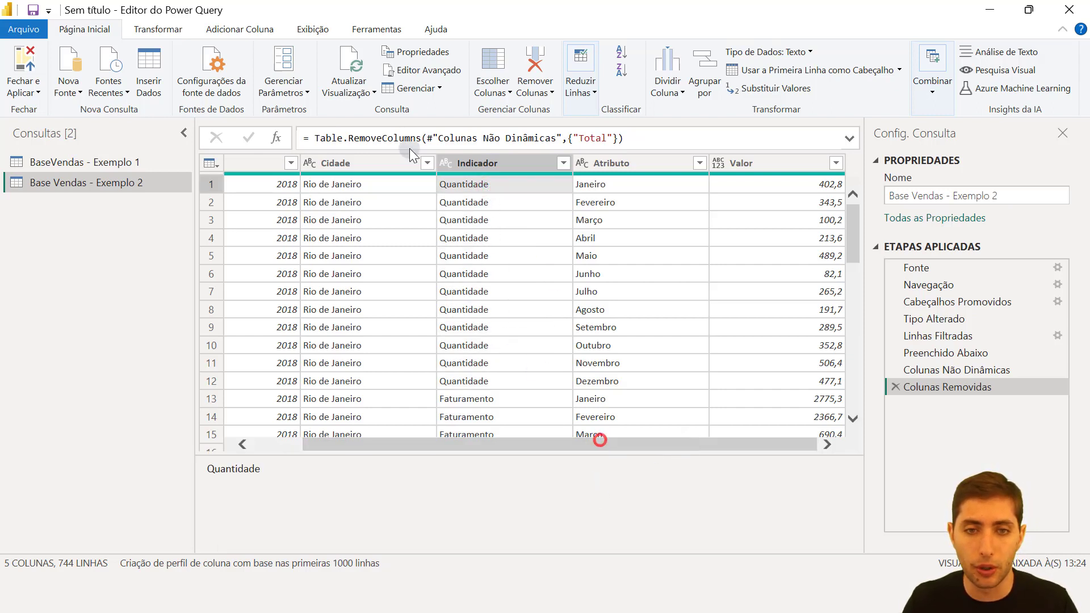
click(489, 153)
click(819, 186)
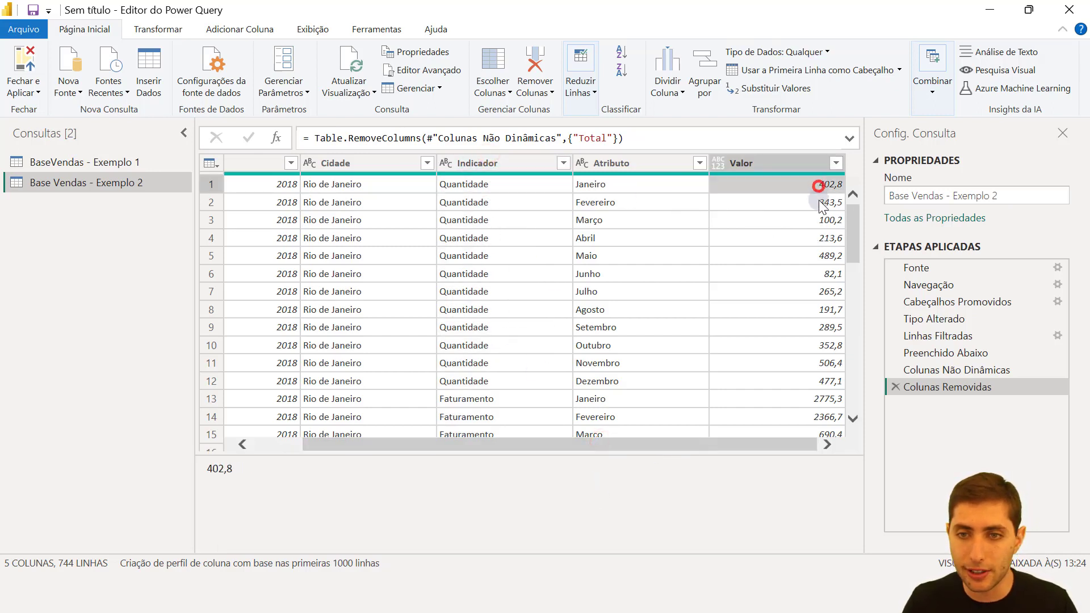
click(818, 201)
click(816, 219)
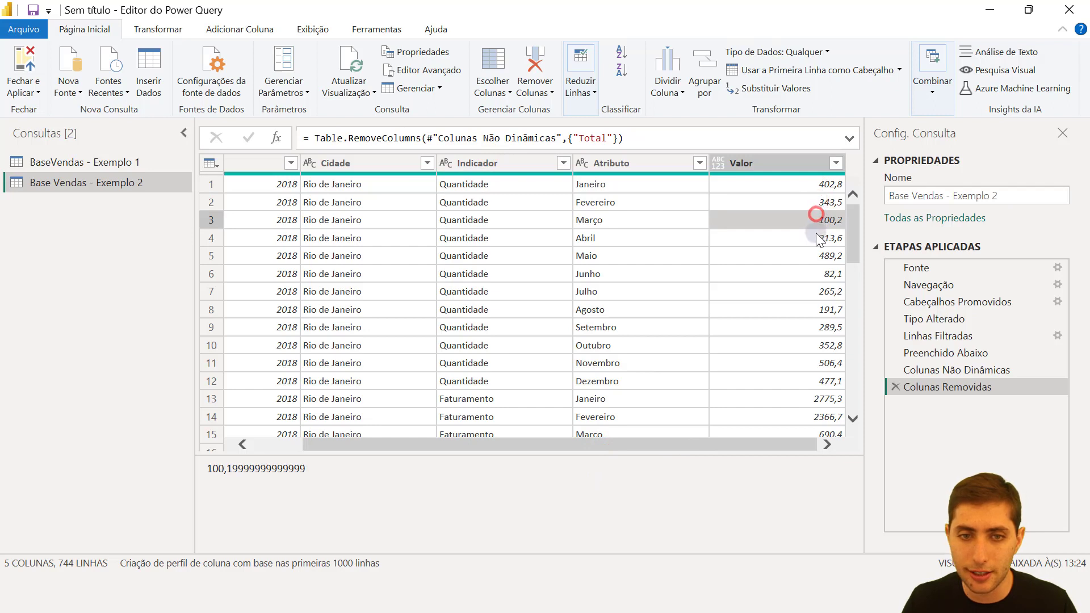
scroll(533, 334, down, 1)
click(530, 341)
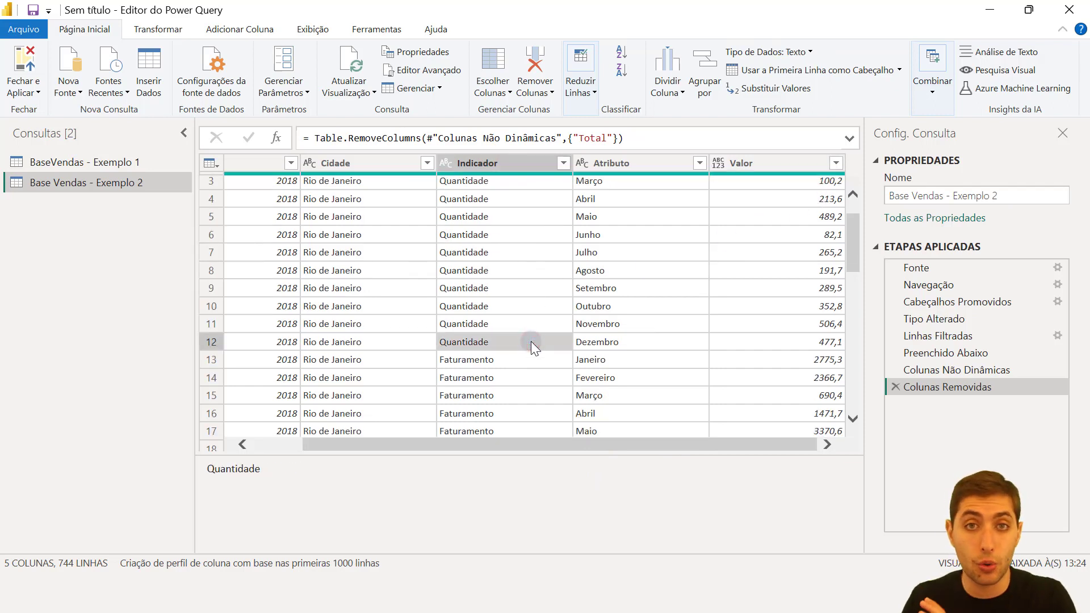
click(530, 355)
click(776, 359)
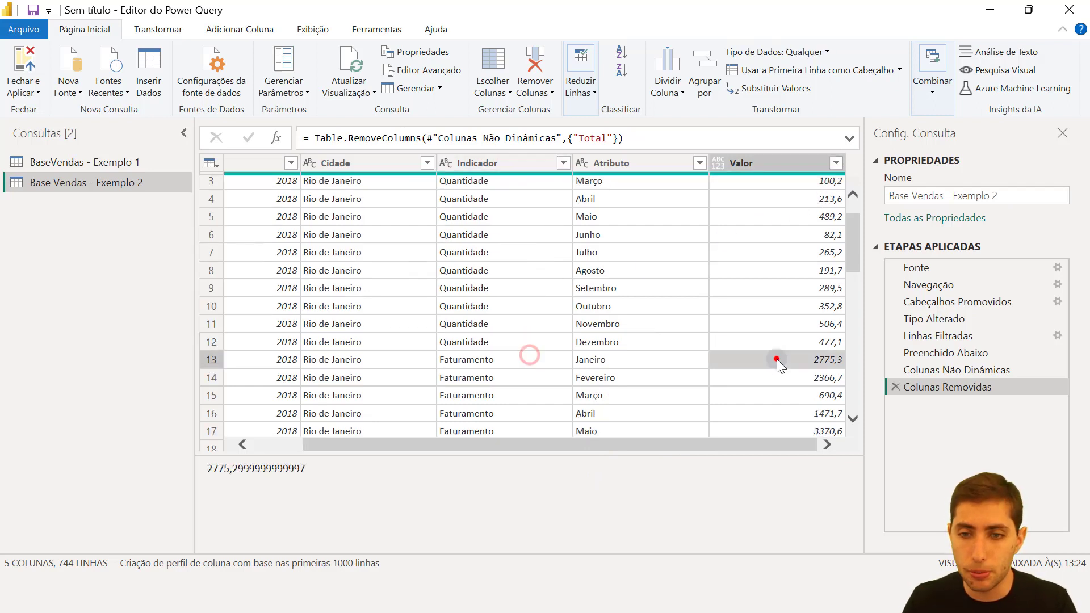
click(793, 377)
scroll(792, 377, down, 1)
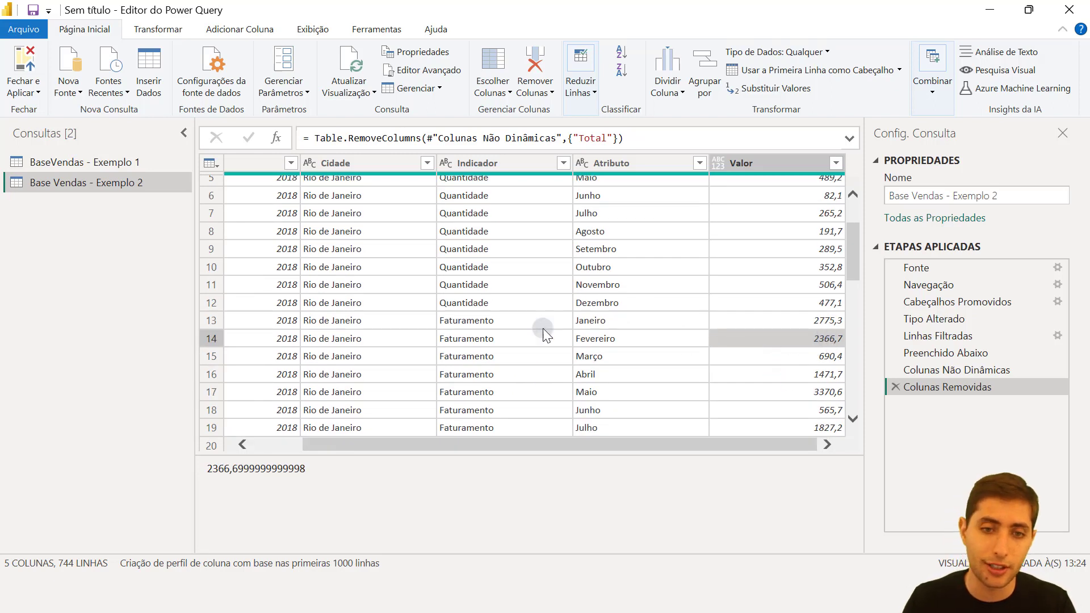
click(502, 325)
Step: Pivot the Indicador column into separate columns, using Valor as the values column
click(501, 167)
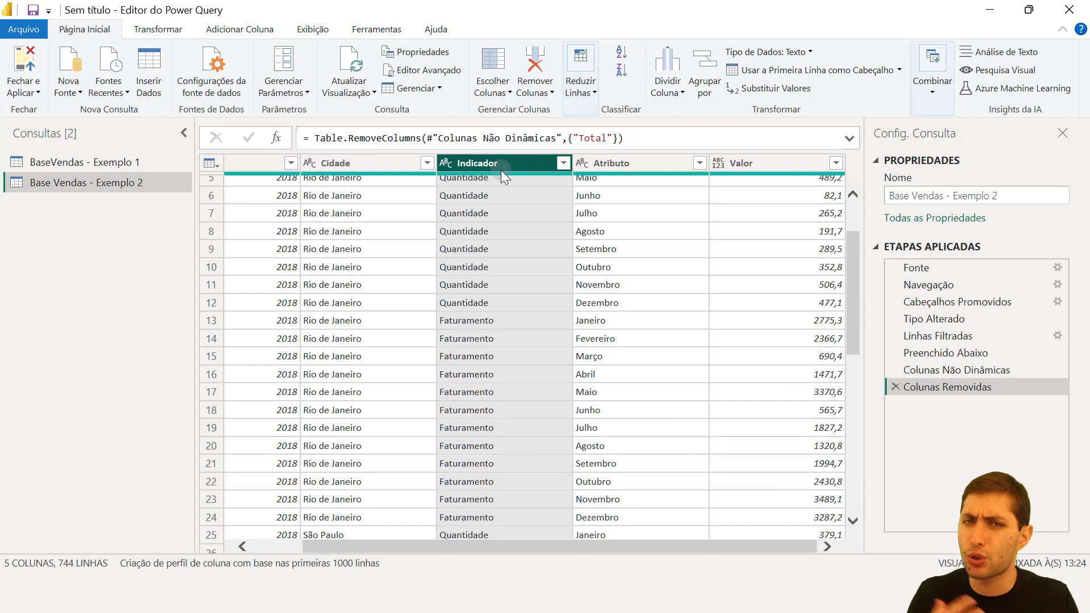
scroll(501, 171, up, 2)
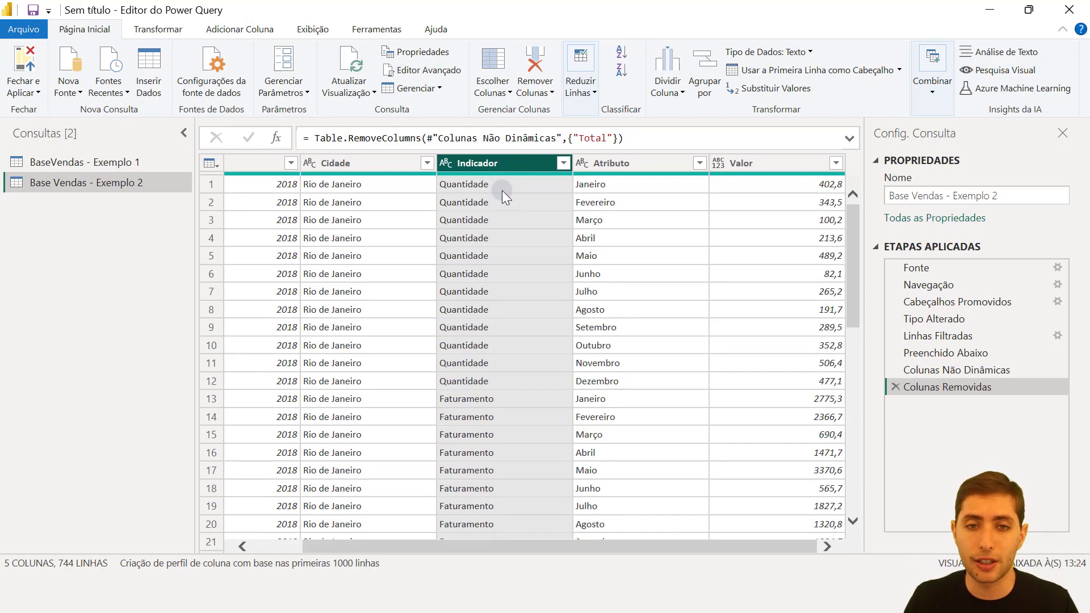
click(171, 29)
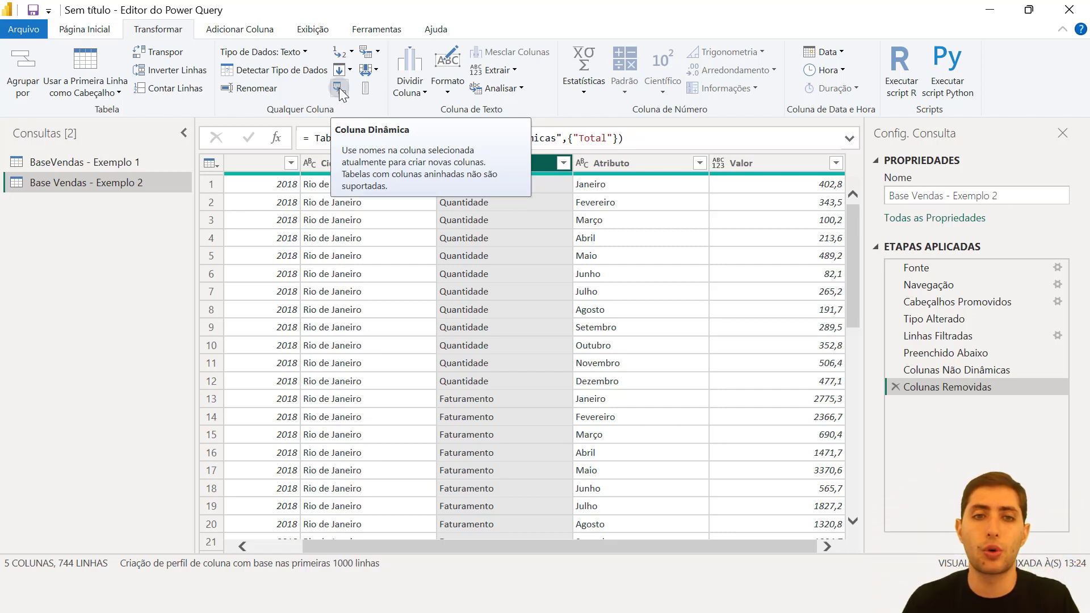
scroll(530, 271, down, 2)
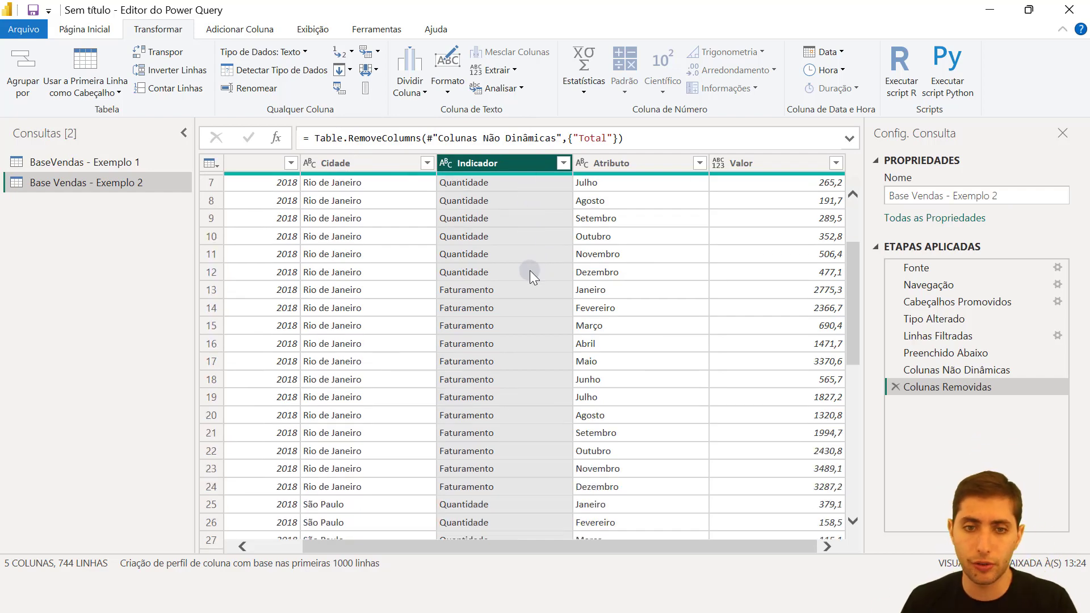
scroll(530, 270, up, 2)
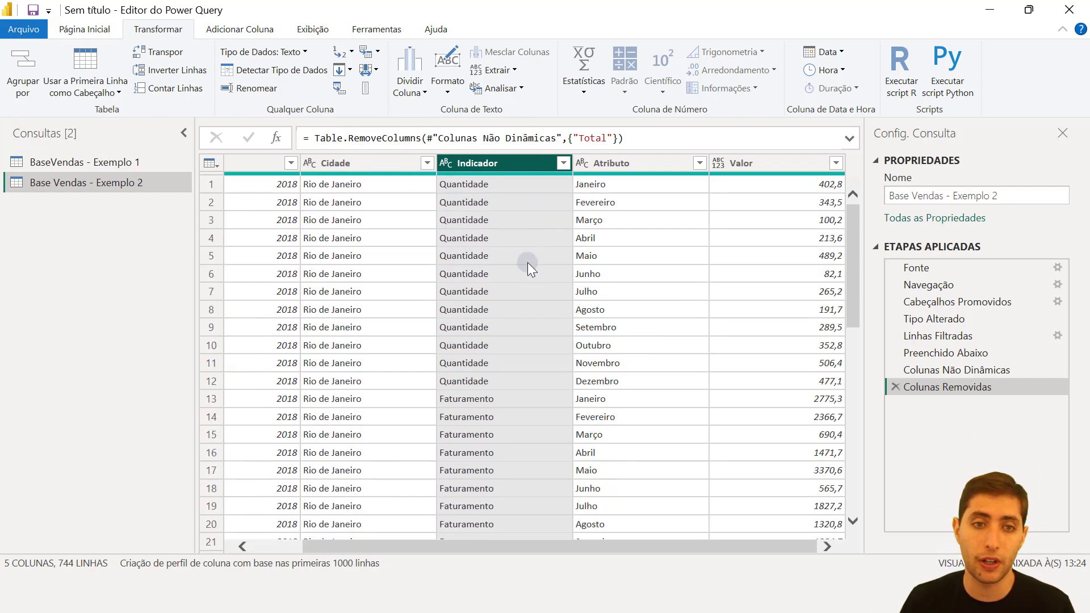
click(339, 89)
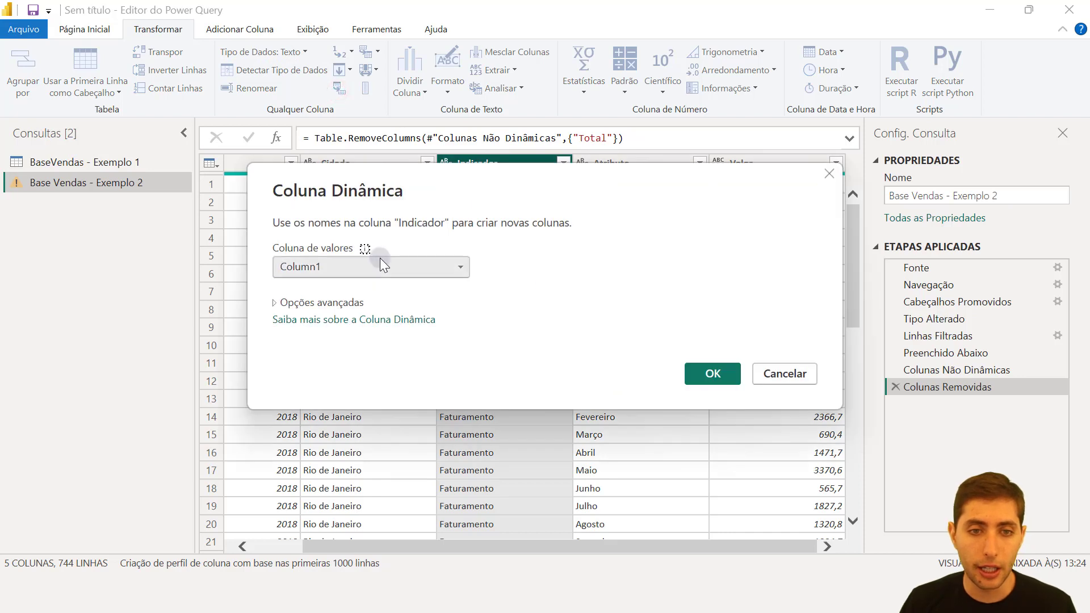
drag(482, 178, 332, 321)
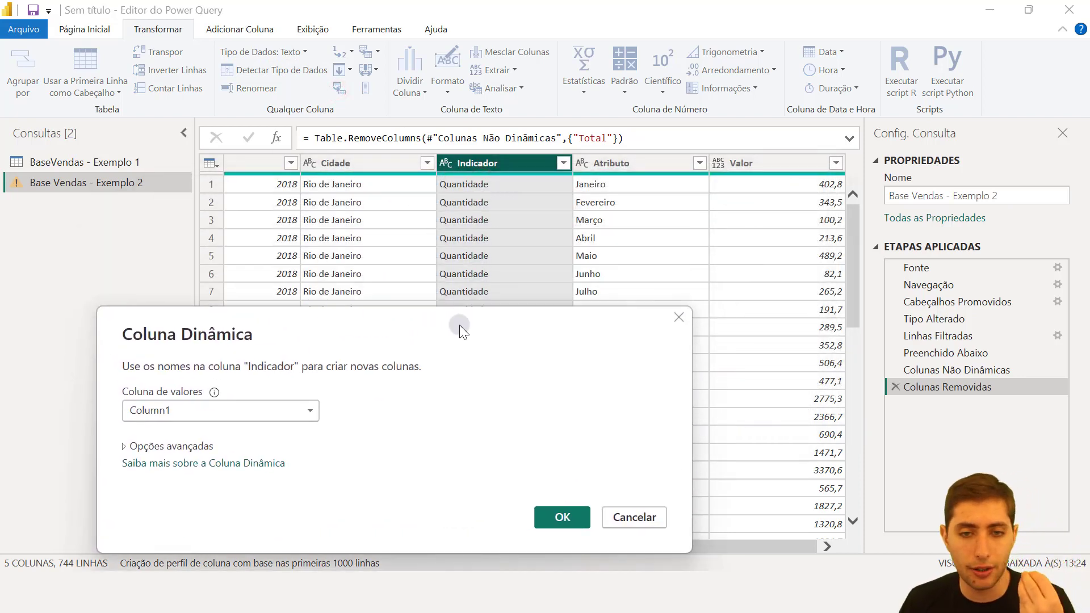
drag(459, 325, 459, 345)
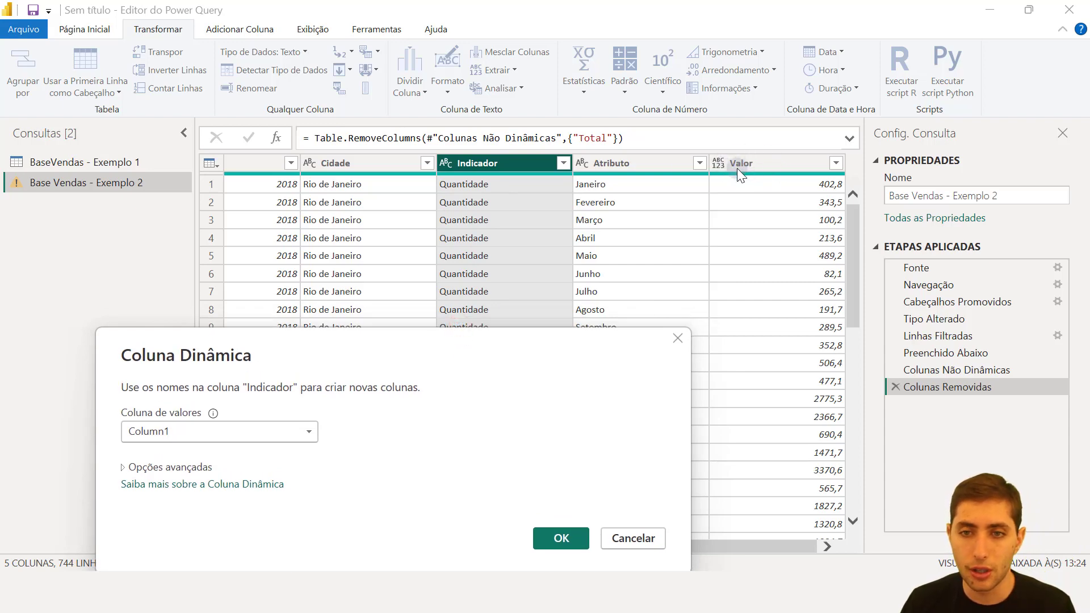
click(190, 434)
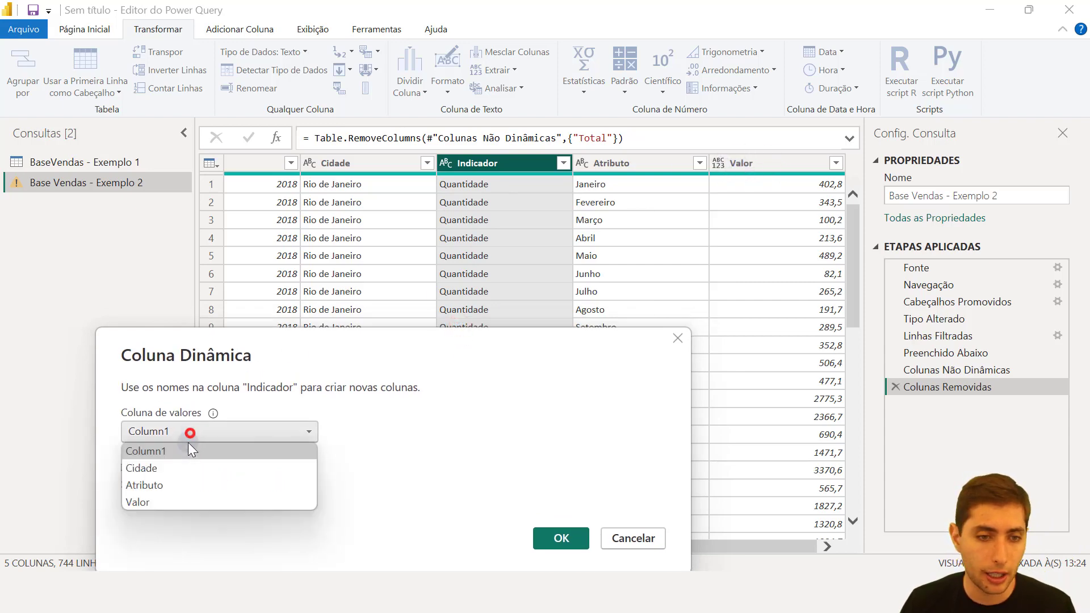
click(156, 500)
click(554, 541)
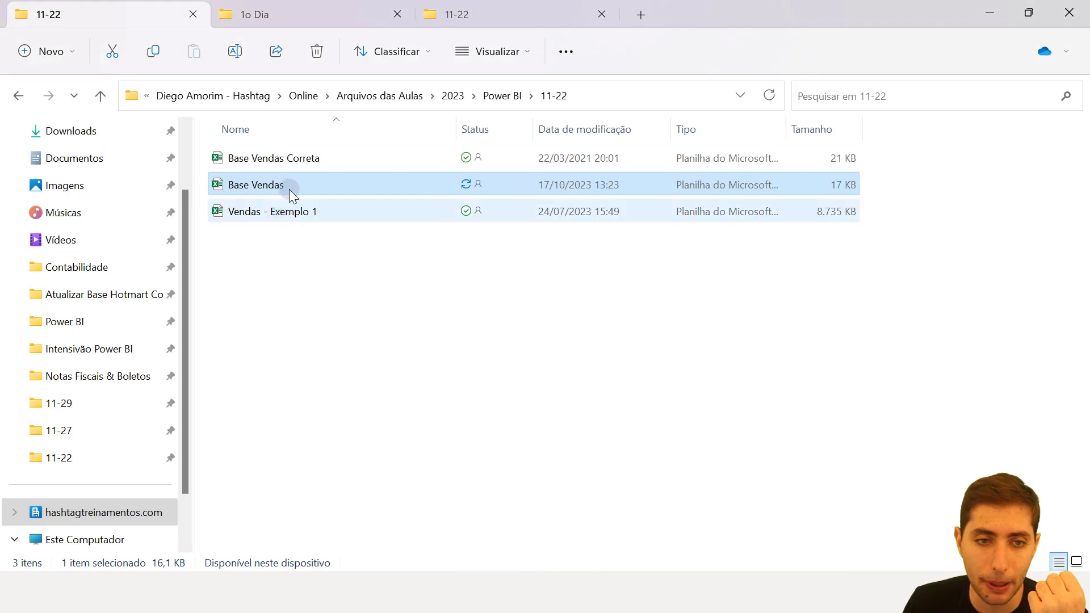
Step: Switch to the Base Vendas workbook in Excel and merge and center the 2018 block of column A from cell A2 down
double_click(289, 178)
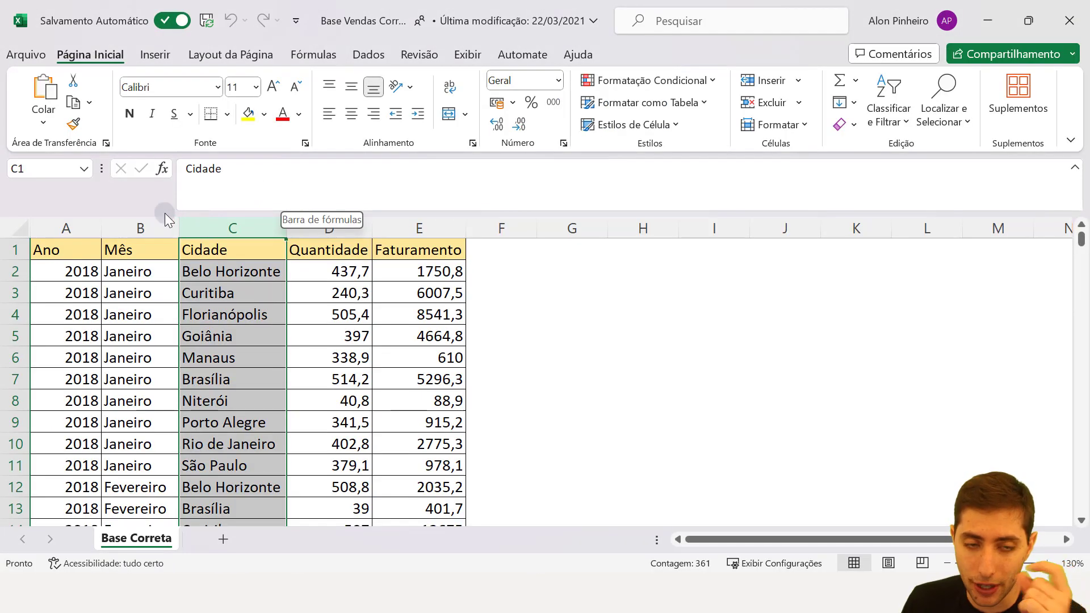
key(alt+Tab)
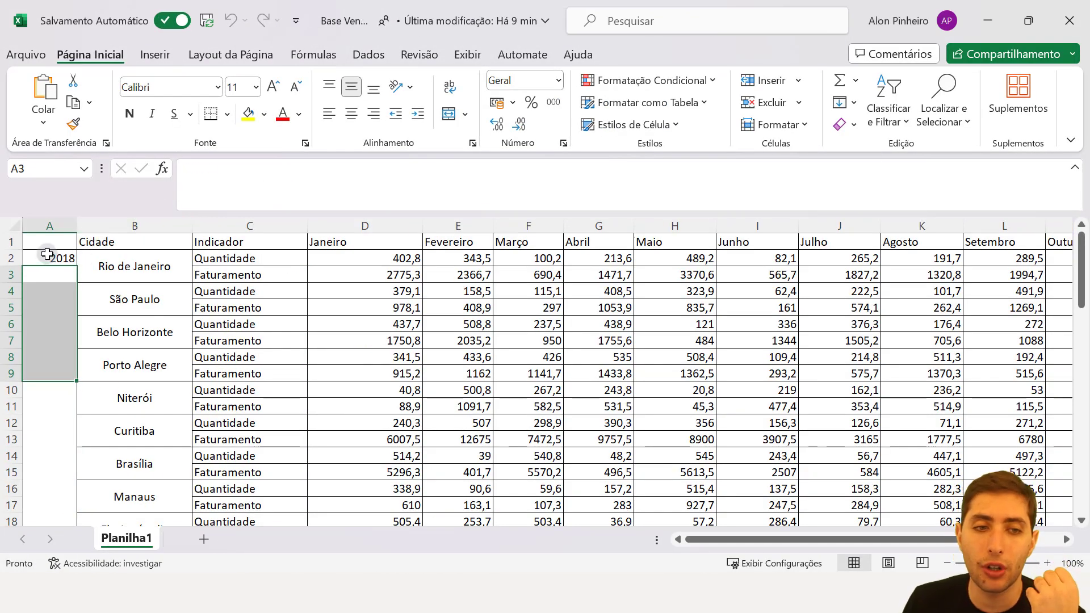
drag(50, 257, 32, 509)
scroll(216, 320, up, 2)
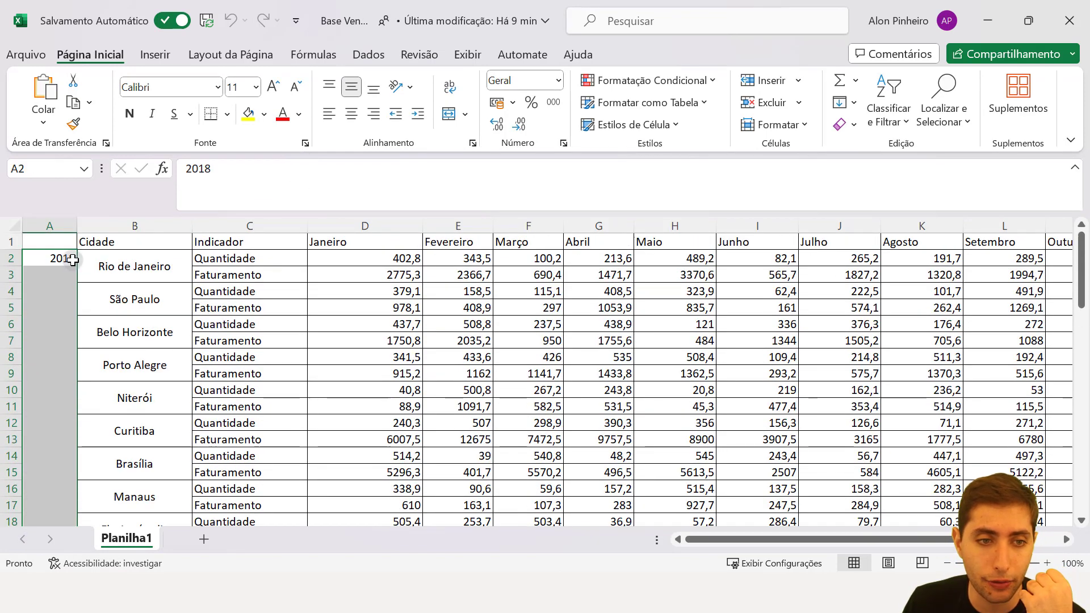
click(449, 114)
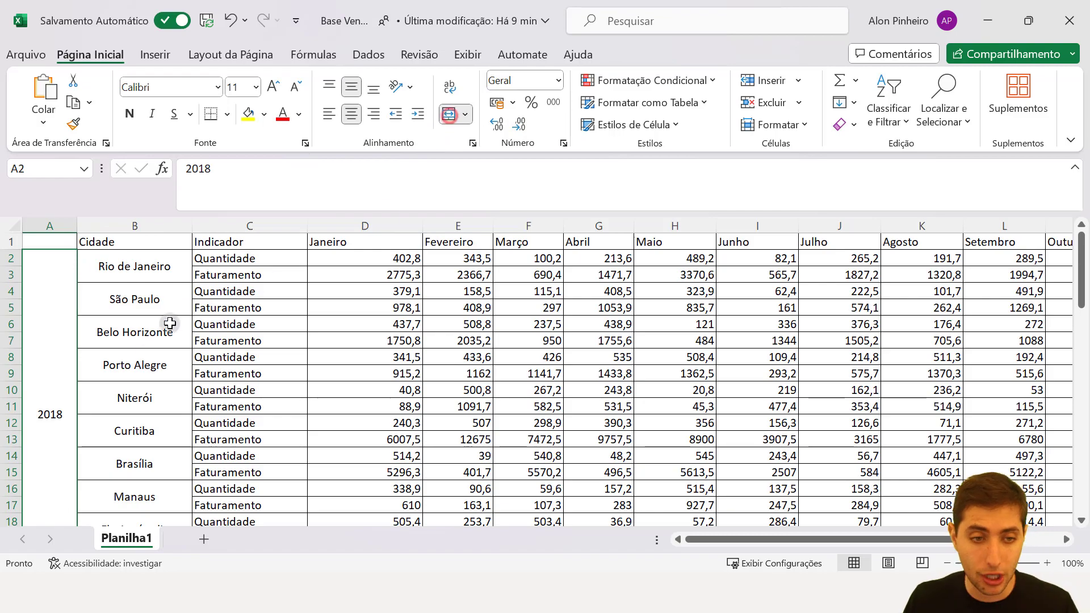
Step: Examine the merged 2018, 2019 and 2020 year blocks down column A of the worksheet
scroll(59, 392, down, 1)
mouse_move(50, 351)
mouse_down()
mouse_move(121, 345)
mouse_move(46, 352)
mouse_up()
scroll(57, 354, down, 7)
click(58, 355)
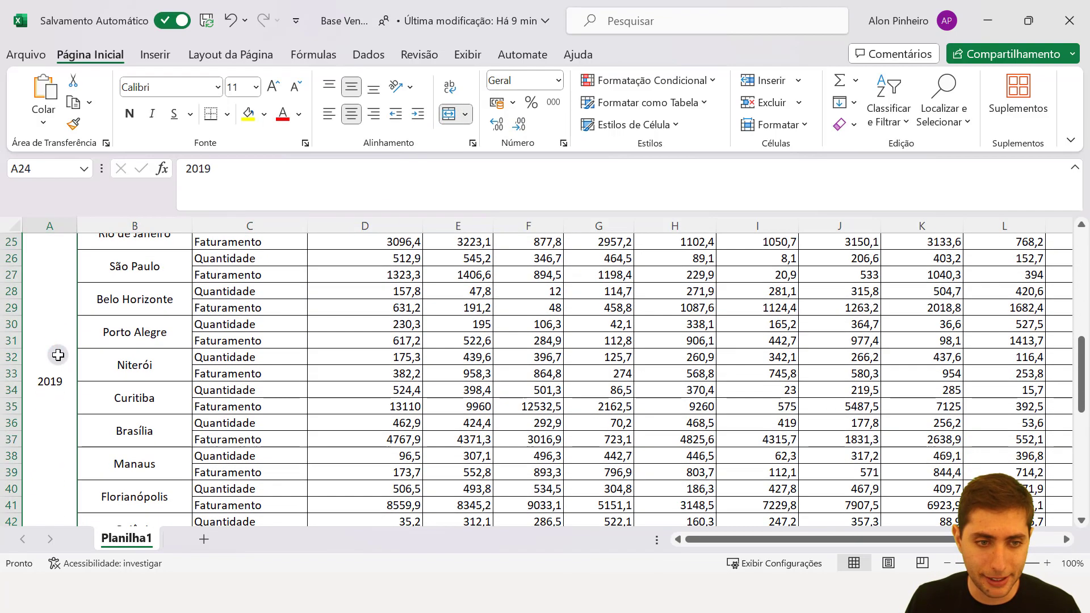
scroll(57, 356, down, 6)
click(61, 374)
scroll(56, 374, up, 14)
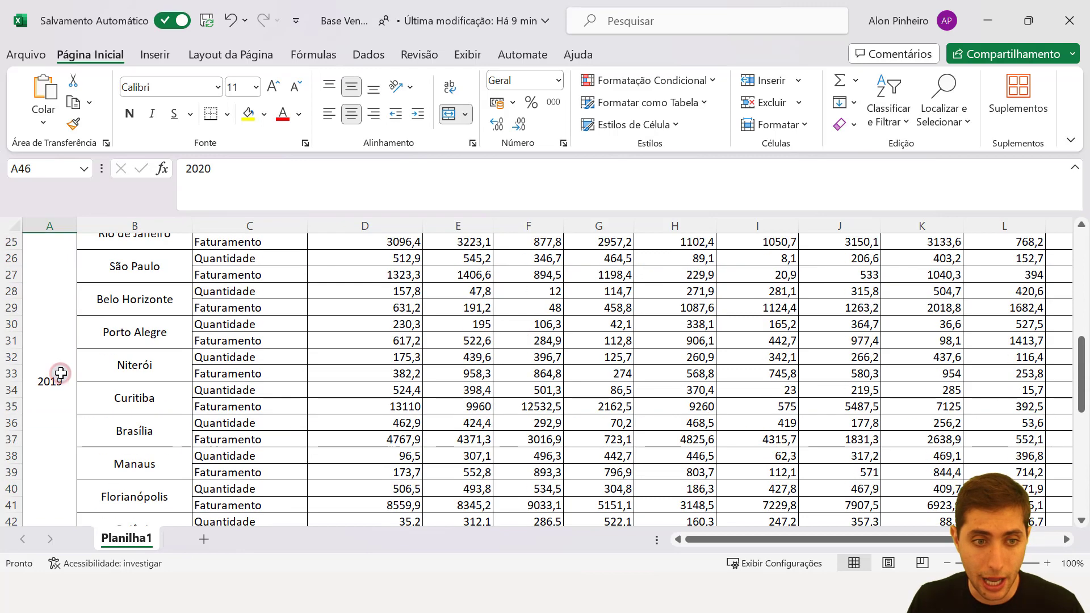
Step: Unmerge the 2018 block of column A and select cell A2
click(58, 361)
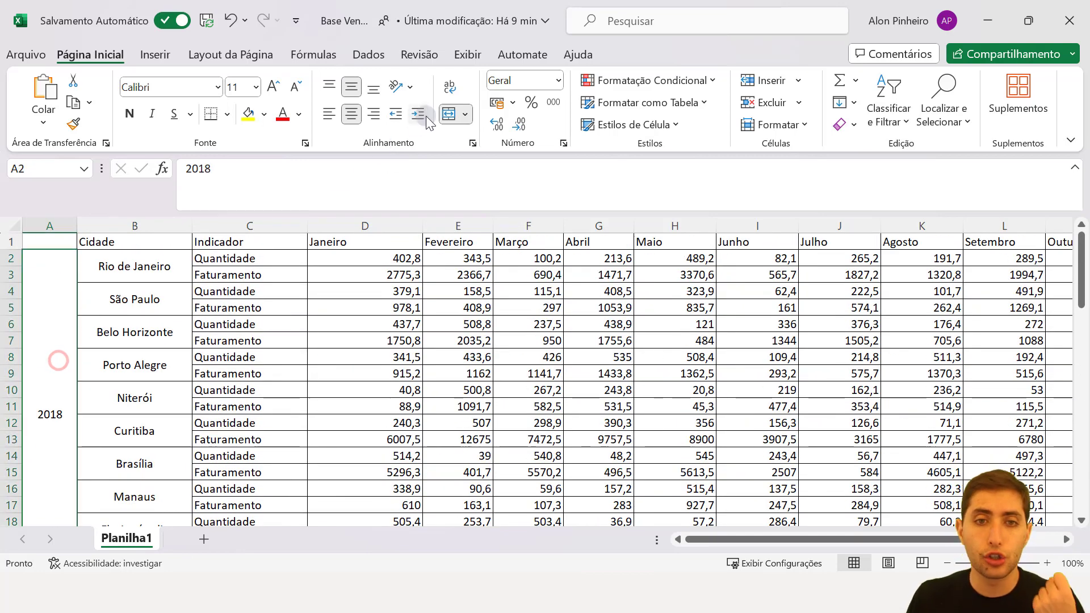
click(443, 115)
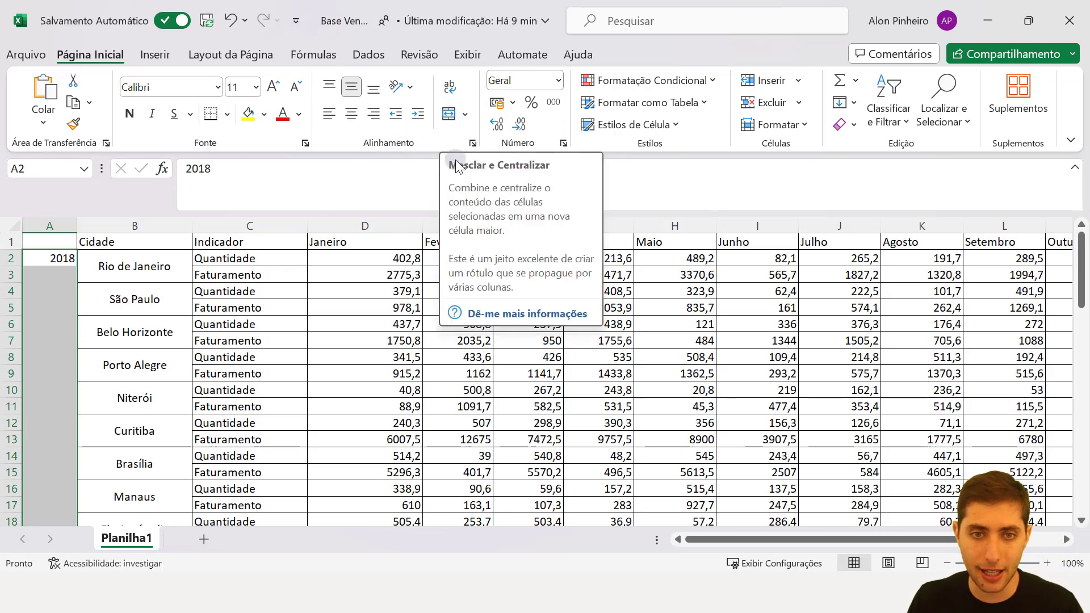
click(61, 258)
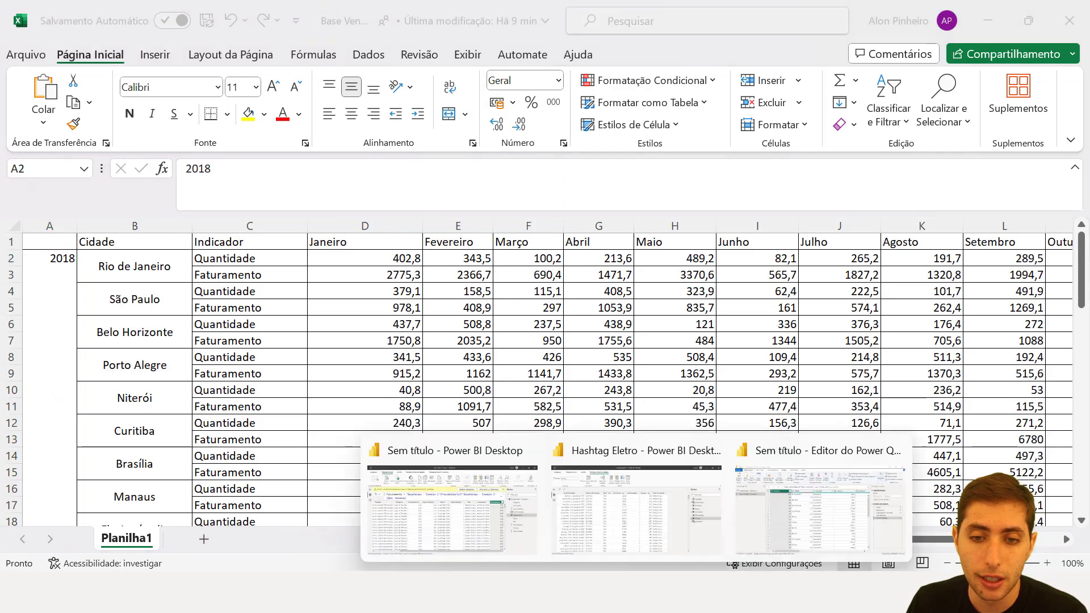
Step: Switch to the Power Query Editor and examine the year values and nulls in Column1 of the Base Vendas - Exemplo 2 query
click(802, 518)
click(316, 183)
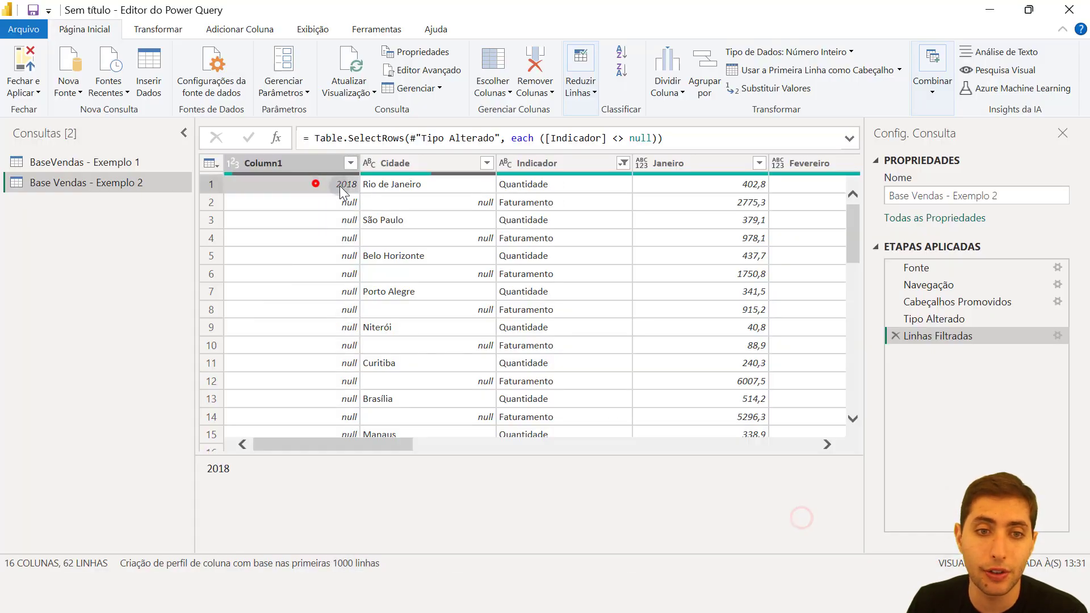
click(343, 200)
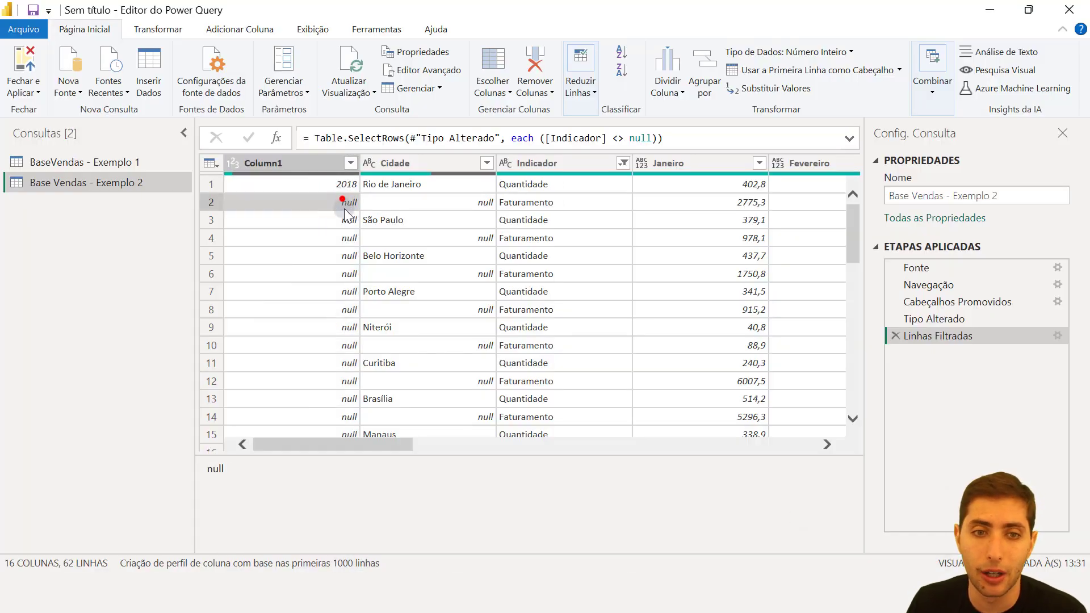
scroll(344, 208, down, 2)
scroll(345, 210, down, 6)
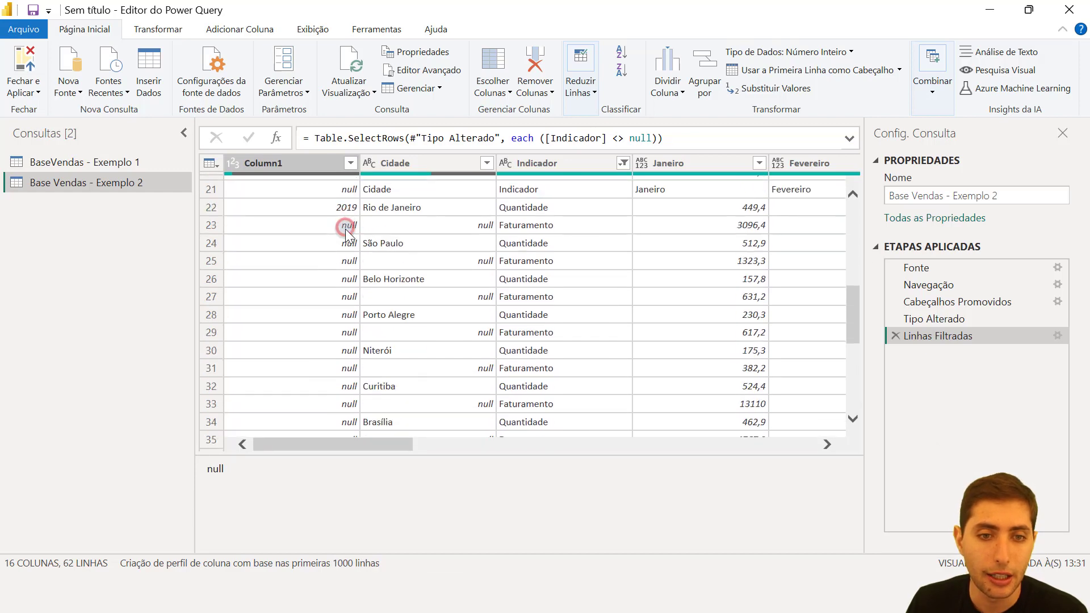
click(344, 209)
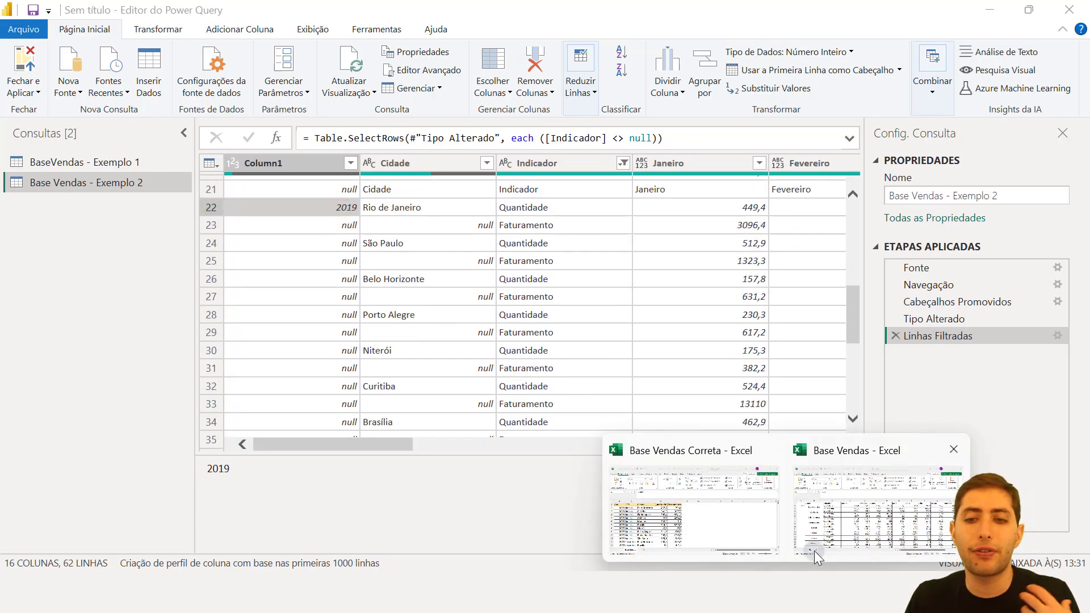
Step: Switch to the Base Vendas workbook in Excel and review the 2018 block of cities, indicators and monthly values
click(815, 549)
click(482, 344)
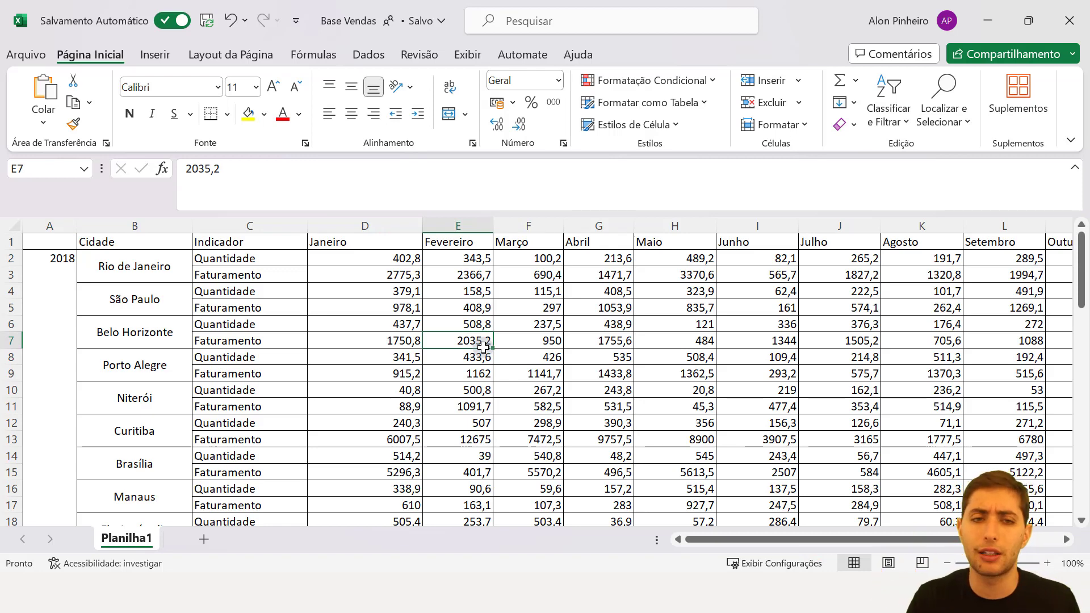
drag(115, 254, 443, 327)
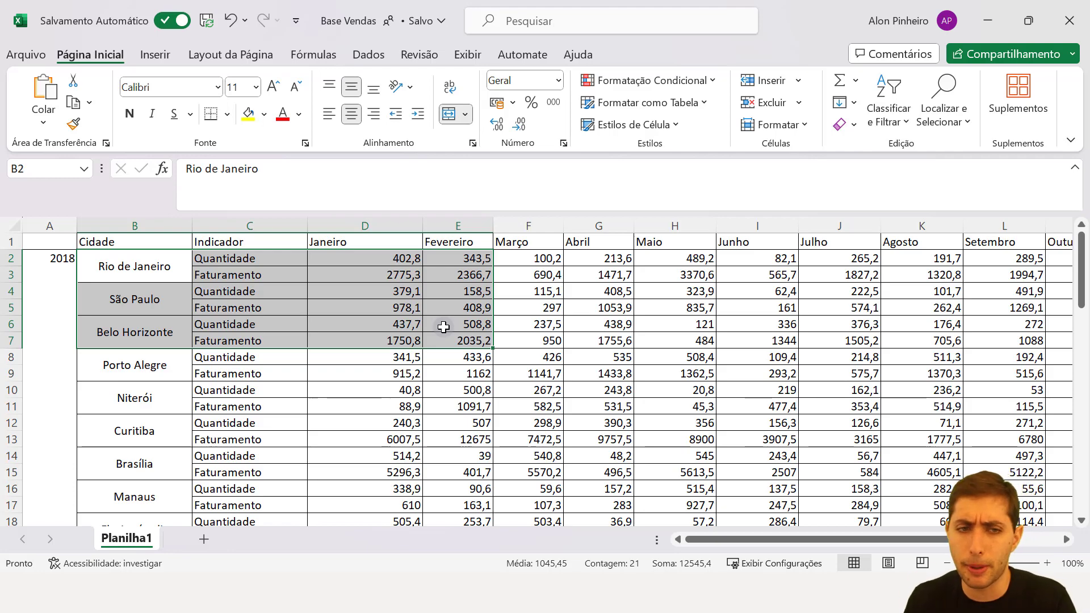
scroll(432, 328, down, 2)
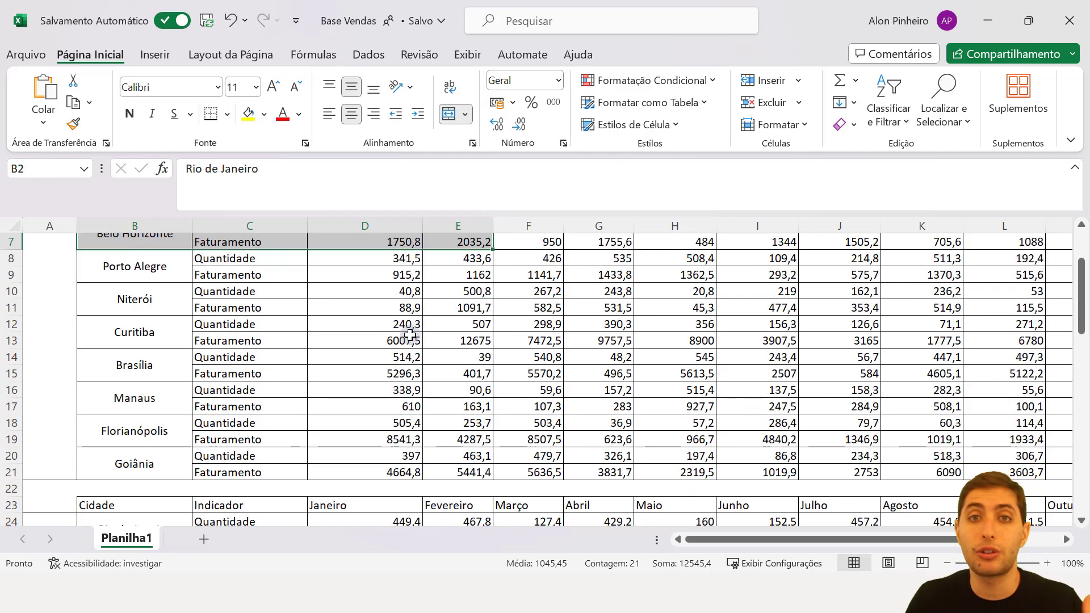
scroll(408, 338, down, 1)
scroll(408, 337, down, 1)
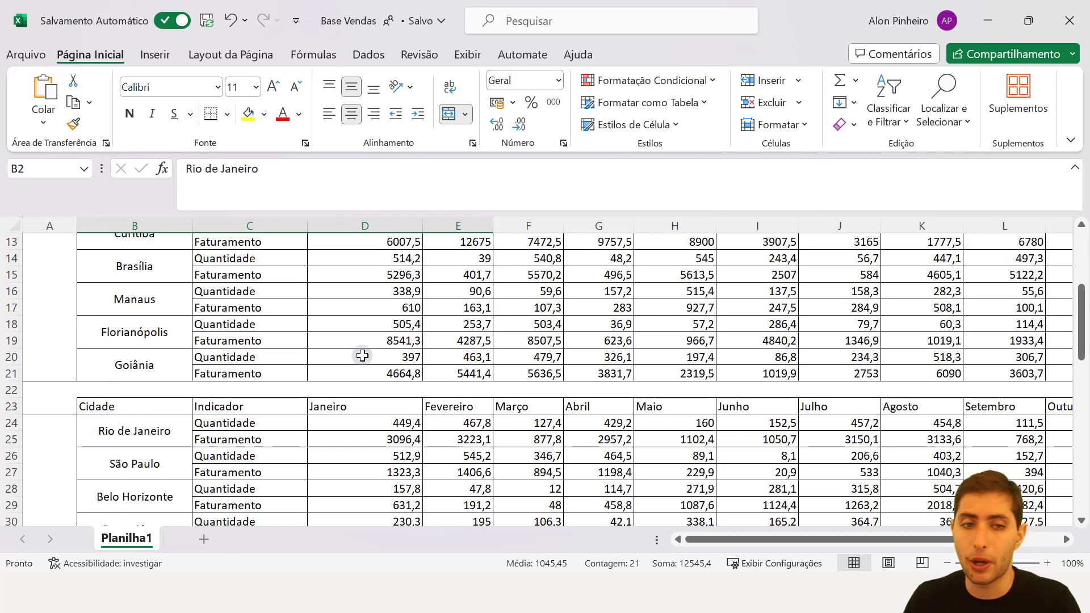
Step: Inspect blank rows 22 and 44 separating the yearly blocks, and close the Base Vendas workbook
click(11, 390)
click(104, 390)
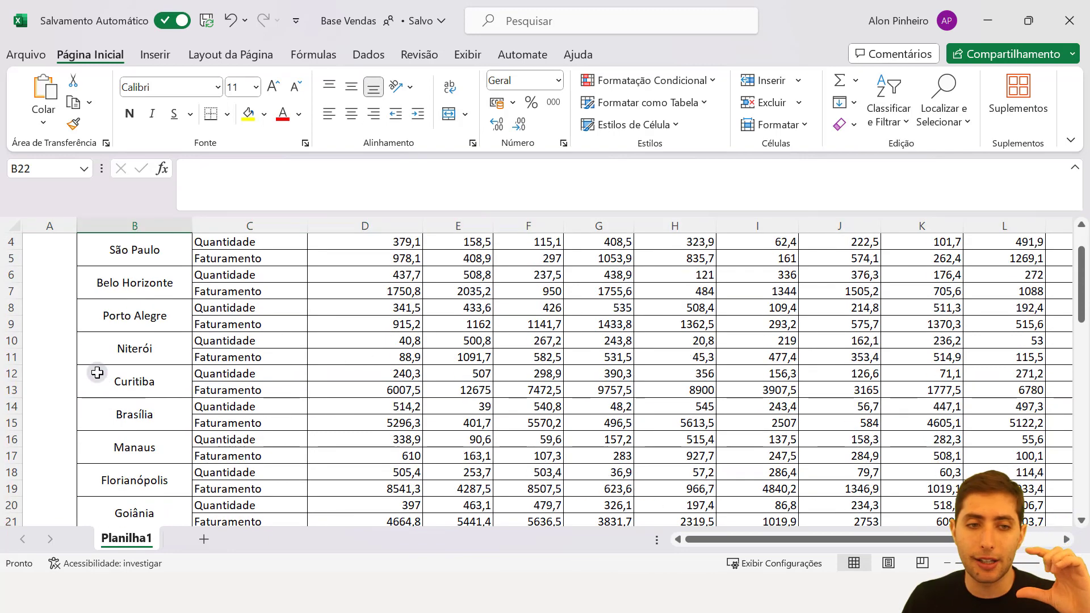
scroll(99, 380, up, 3)
scroll(78, 340, down, 5)
click(45, 402)
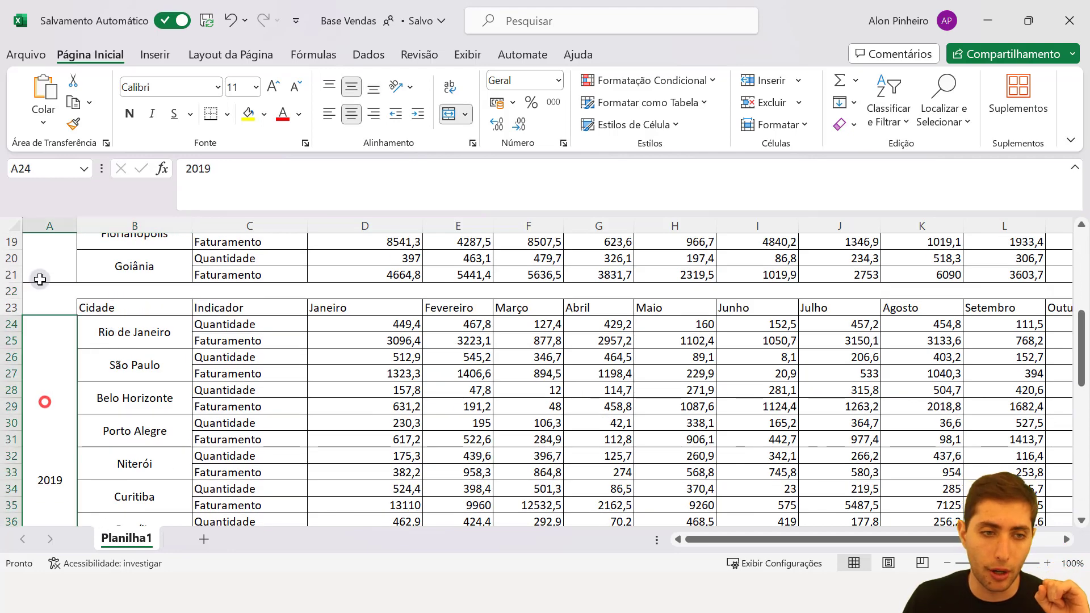
click(5, 290)
scroll(125, 301, down, 6)
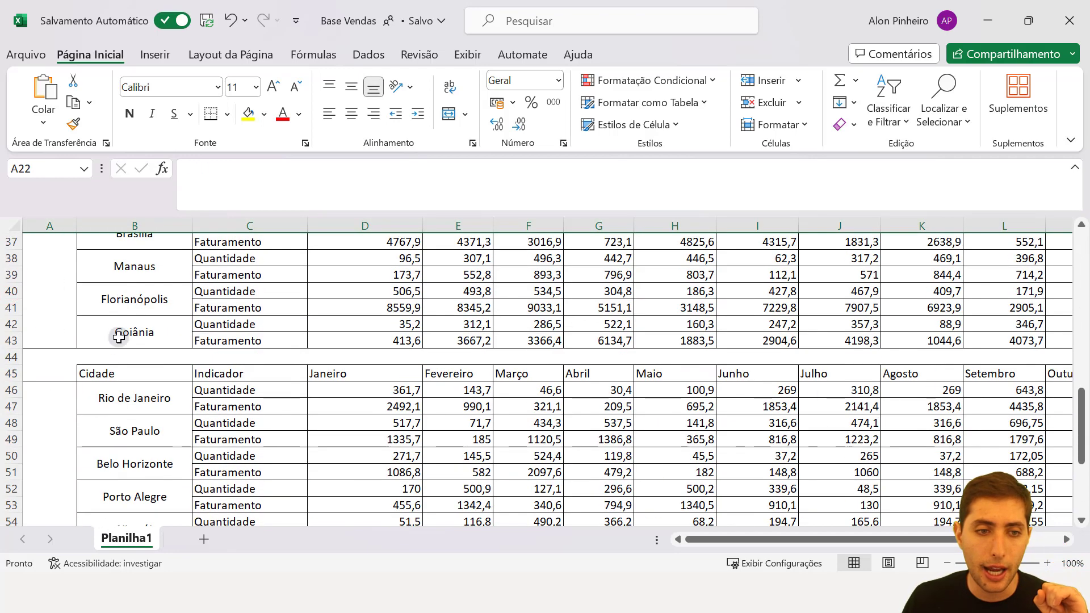
click(10, 357)
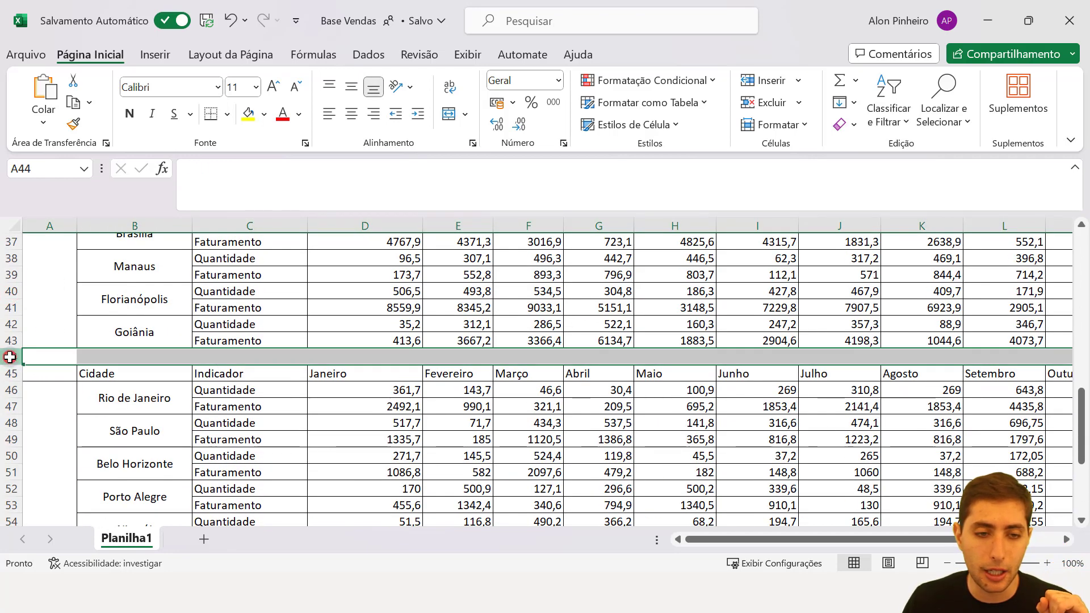
click(363, 308)
click(1069, 20)
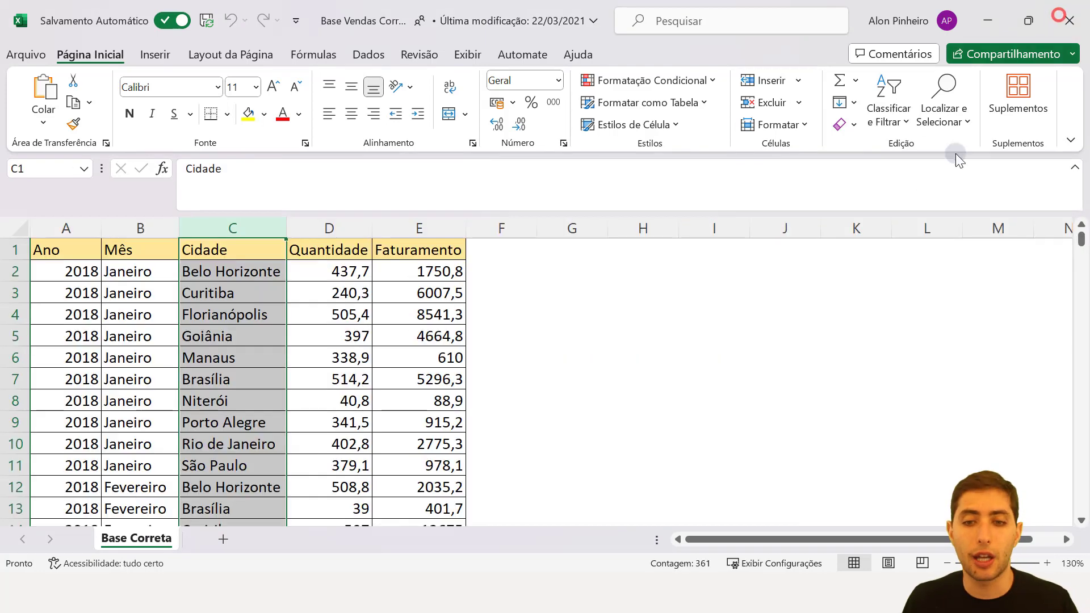
Step: Switch to the Power Query Editor and filter the null rows out of the Indicador column in Base Vendas - Exemplo 2
click(780, 509)
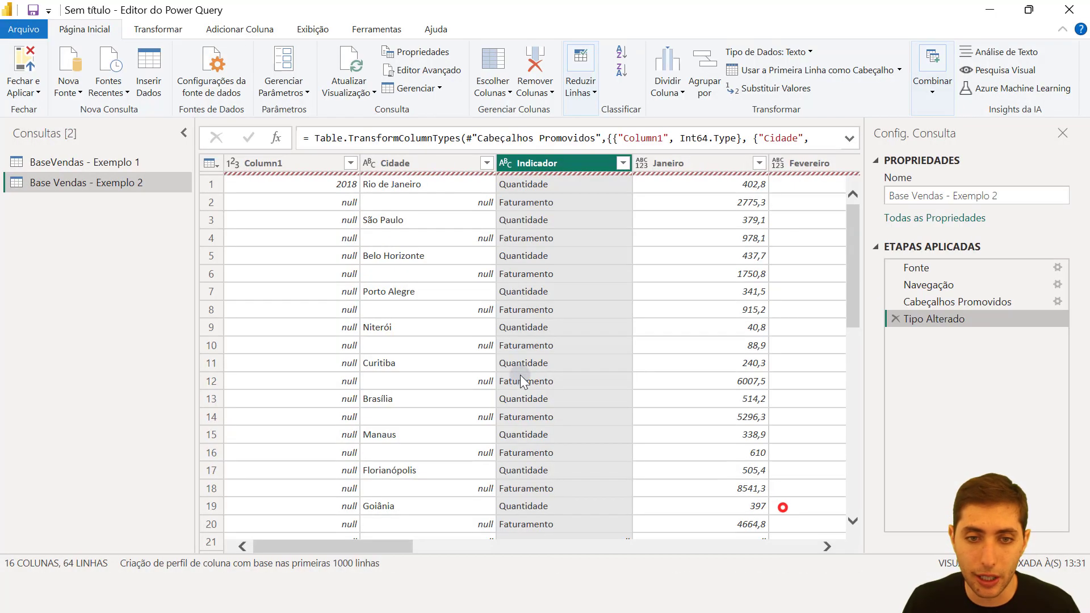
scroll(486, 327, down, 3)
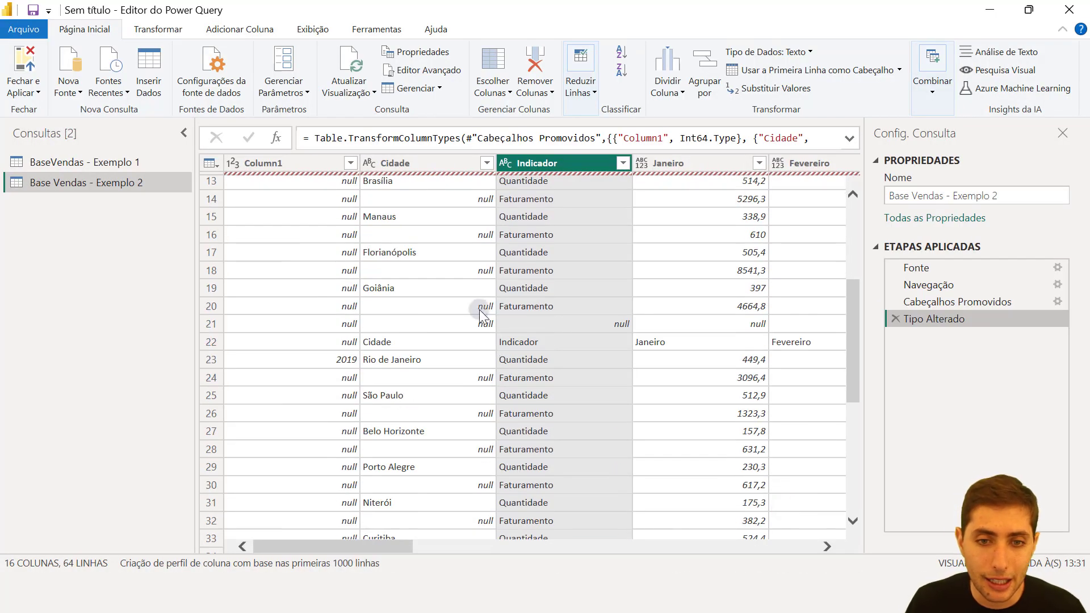
click(210, 325)
scroll(537, 312, up, 4)
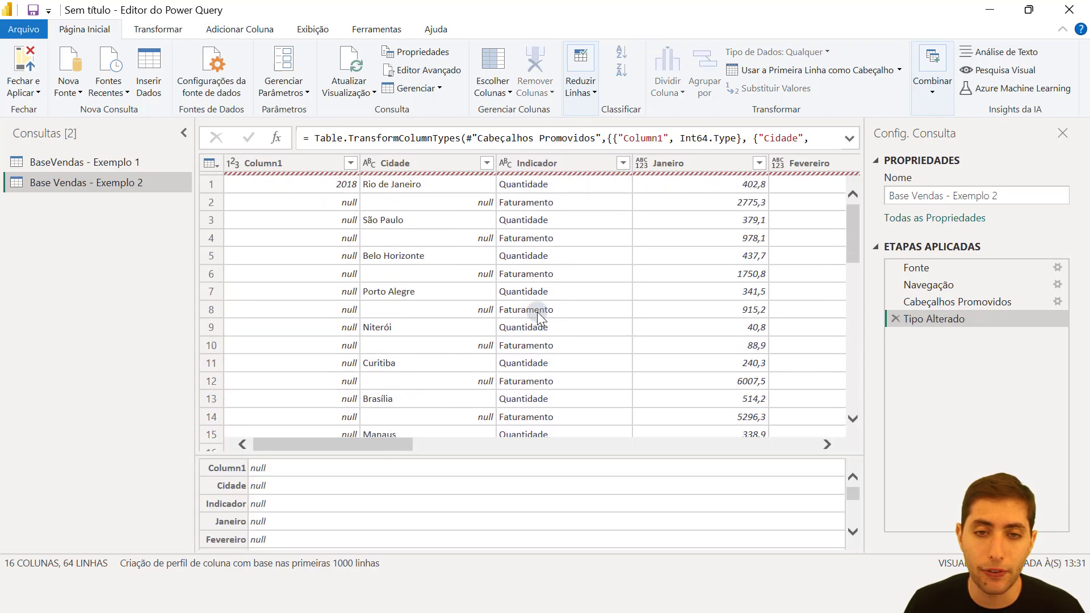
click(551, 162)
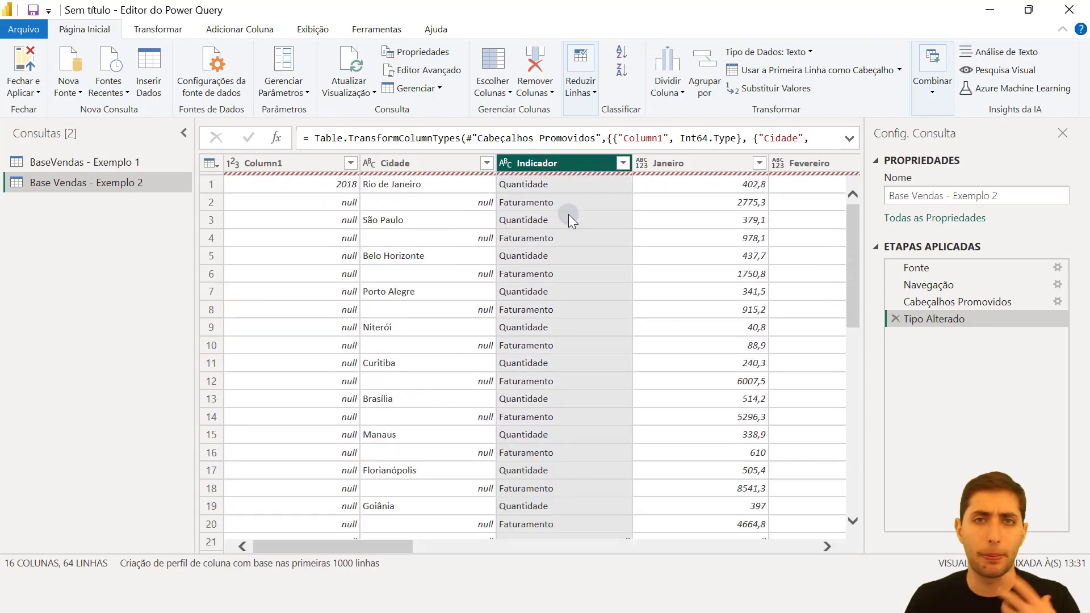
click(623, 163)
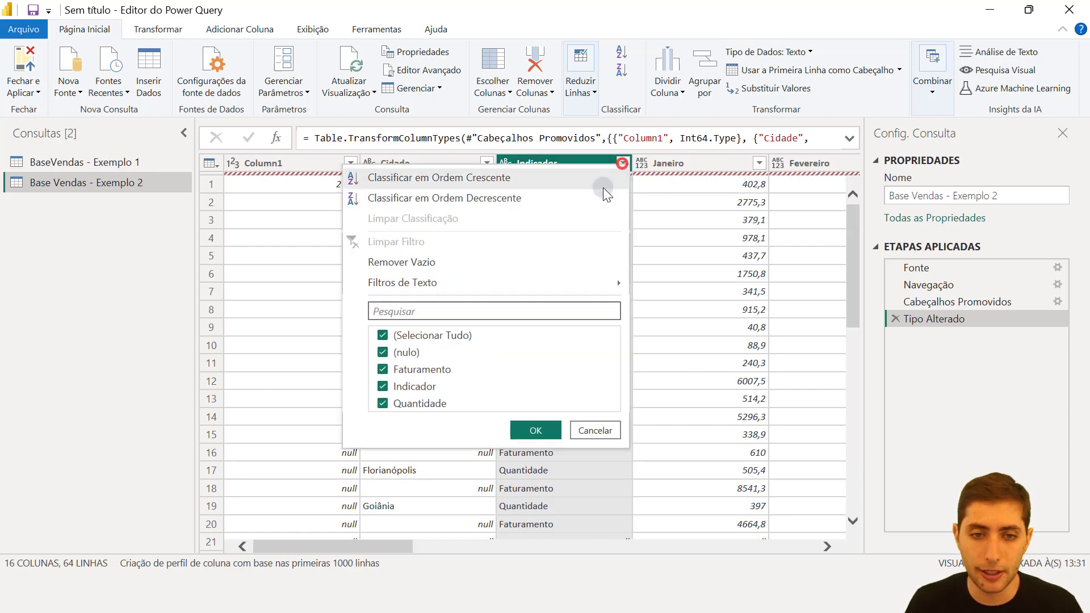
click(382, 352)
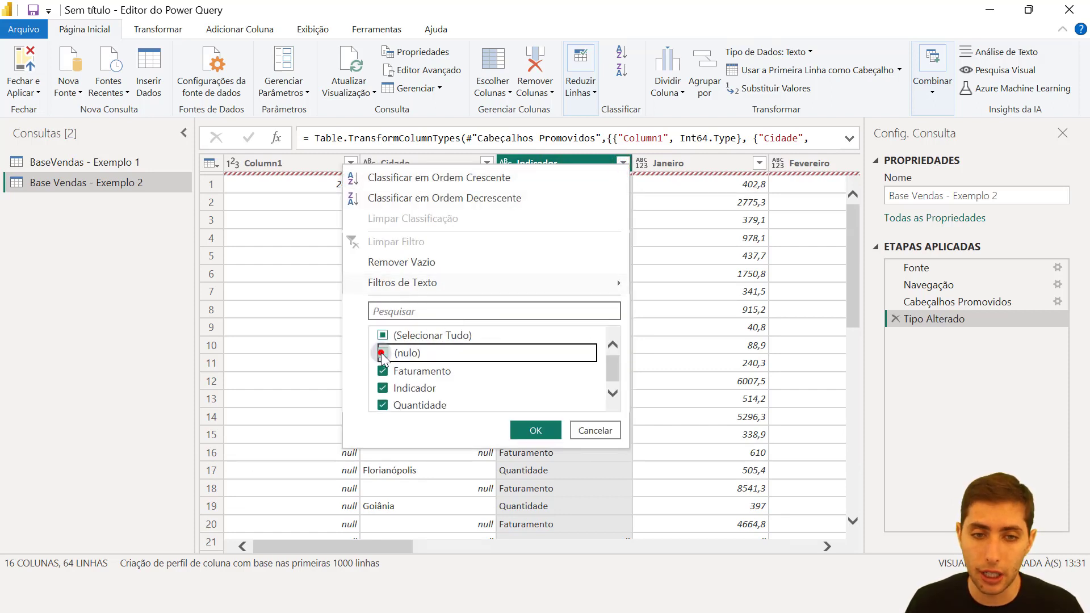
click(535, 431)
Step: Inspect the header rows repeated inside the filtered data, checking their Cidade, Indicador and Janeiro cells
scroll(537, 431, down, 3)
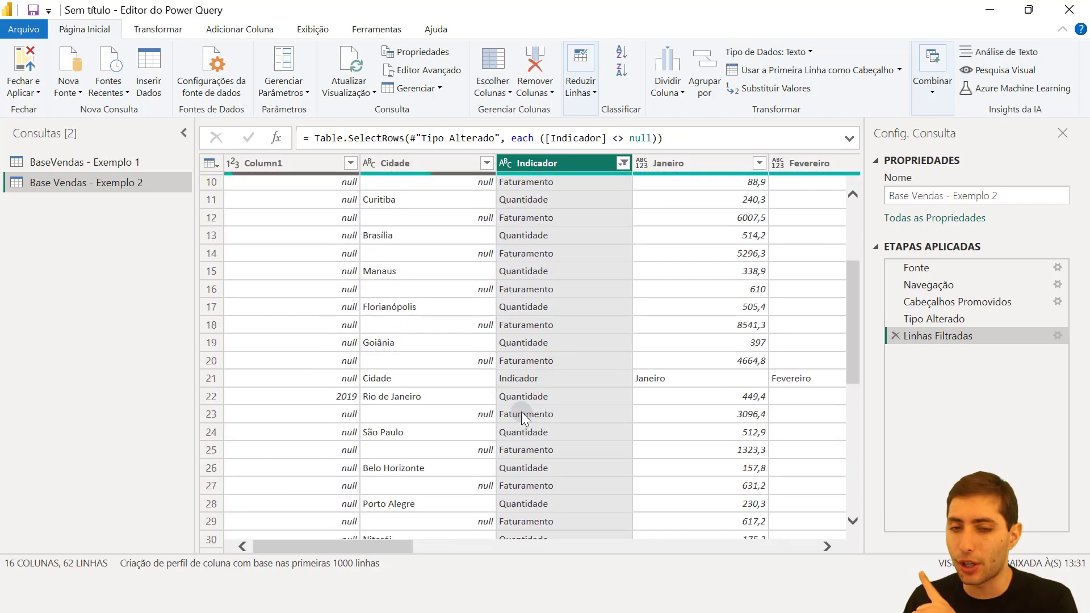
click(211, 379)
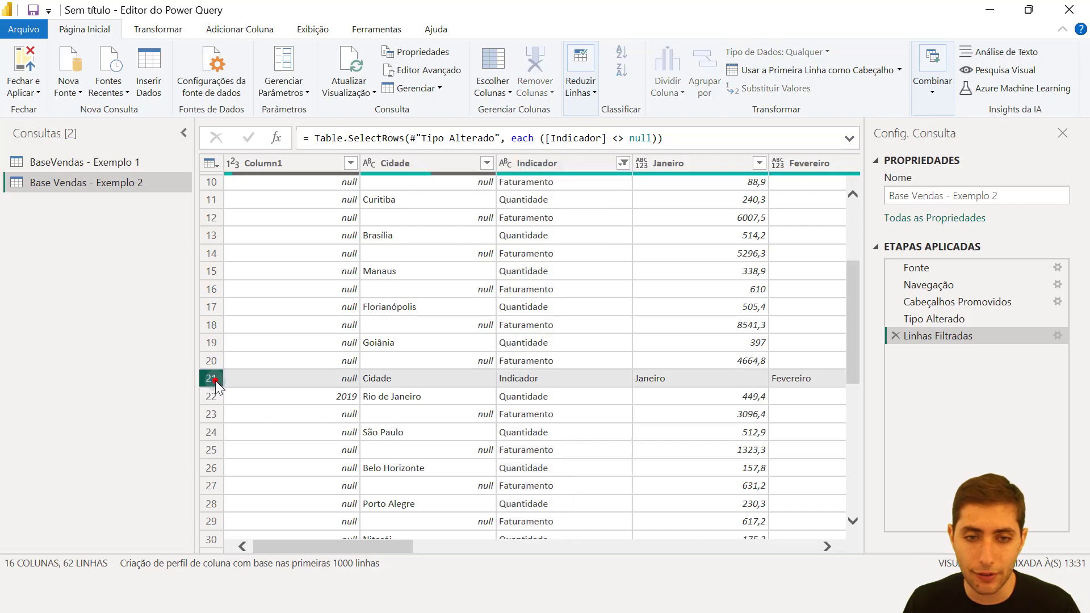
click(404, 375)
click(591, 379)
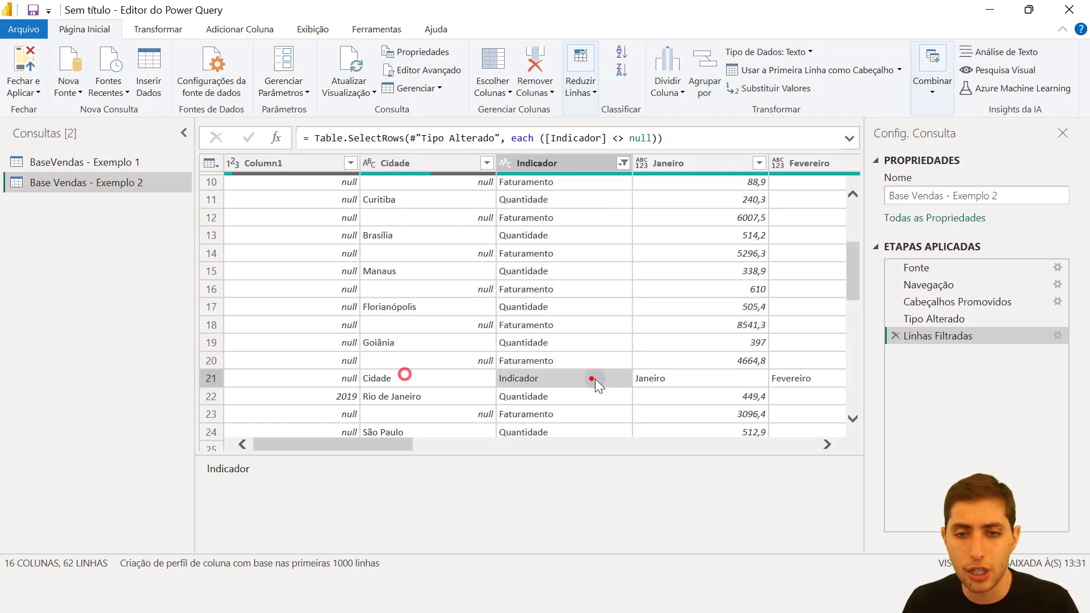
click(657, 377)
scroll(493, 407, down, 8)
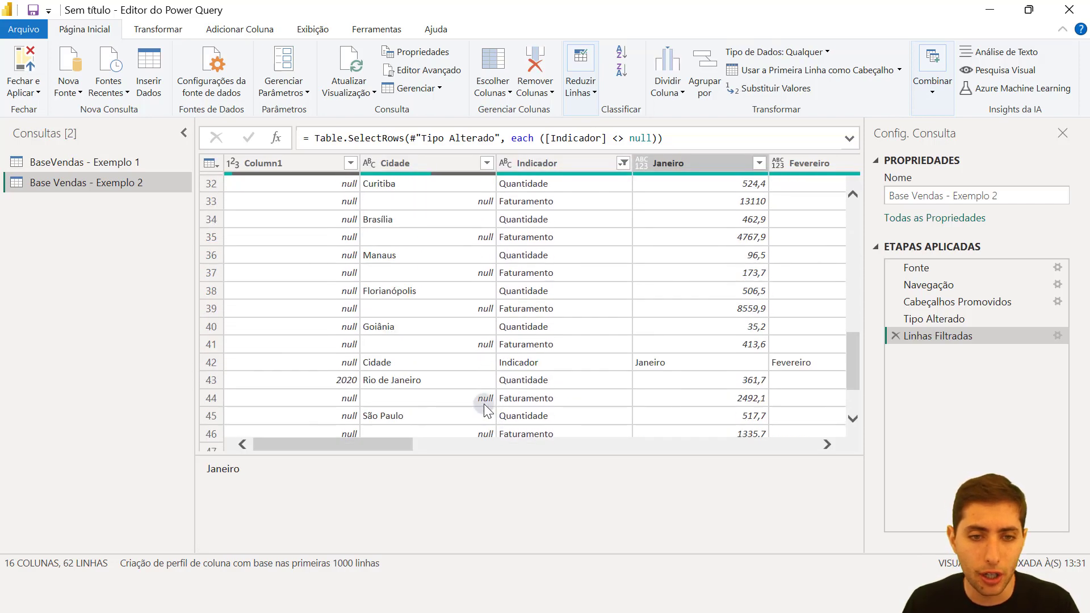
click(214, 323)
scroll(469, 321, up, 9)
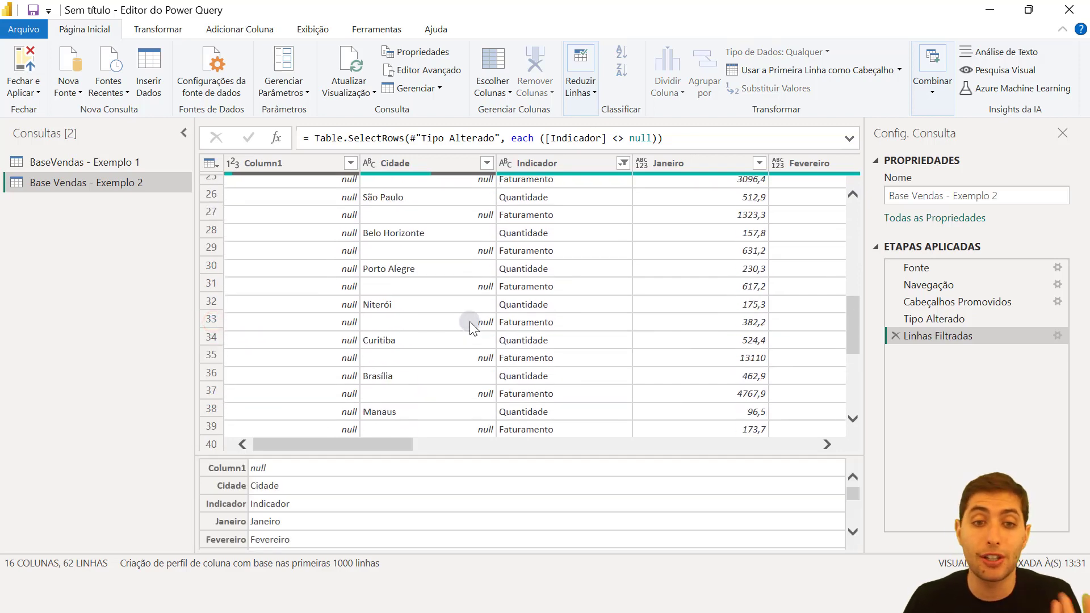
Step: Scan the Cidade column through the yearly blocks and select the repeated Cidade header above the 2020 block
scroll(469, 322, up, 2)
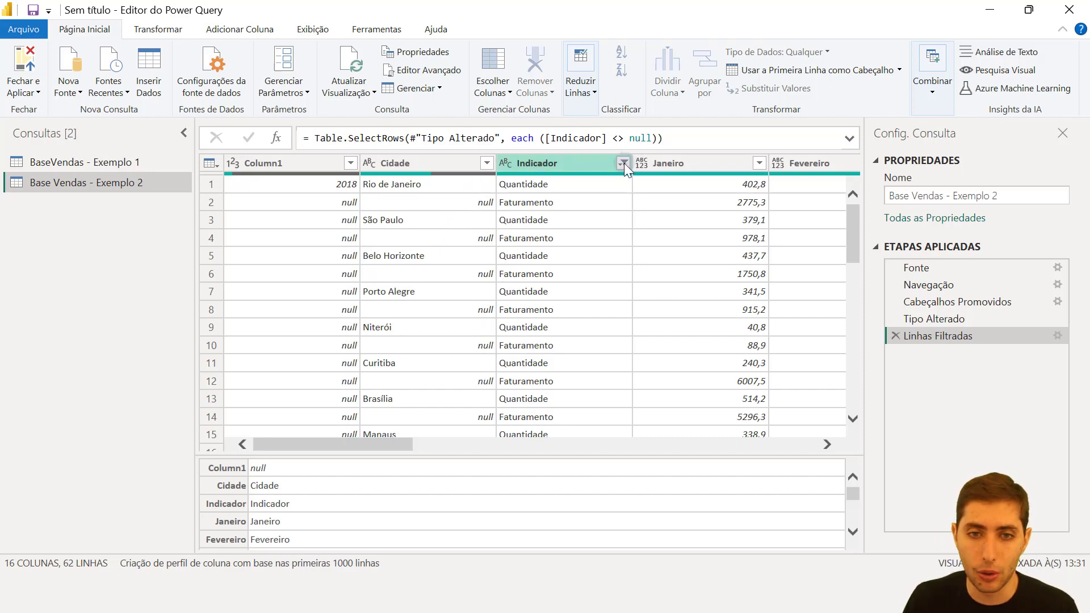
scroll(604, 313, down, 4)
scroll(603, 311, down, 2)
scroll(602, 311, up, 1)
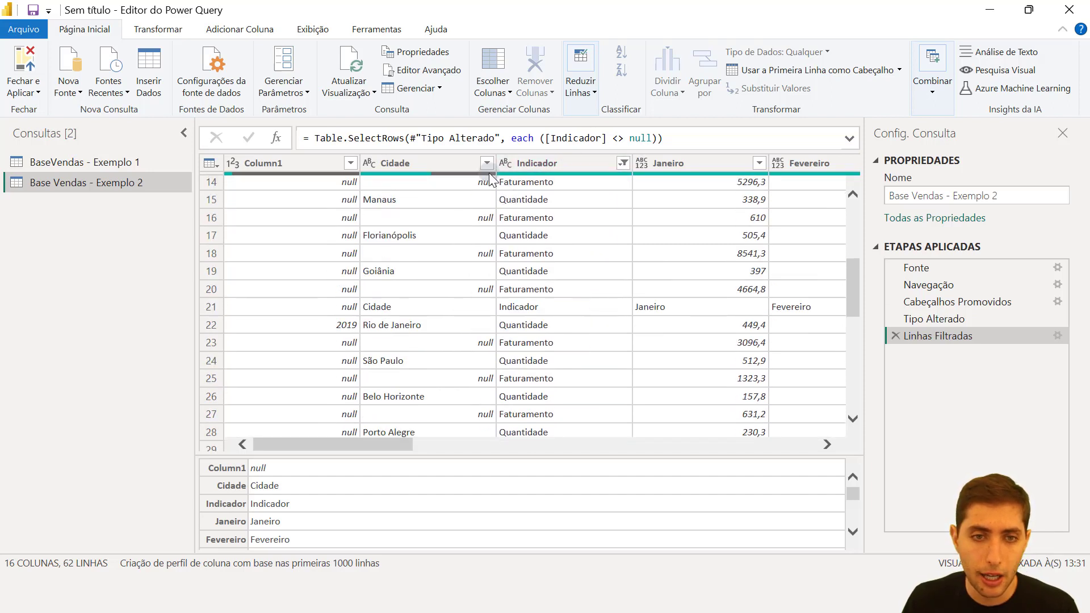
scroll(409, 343, down, 3)
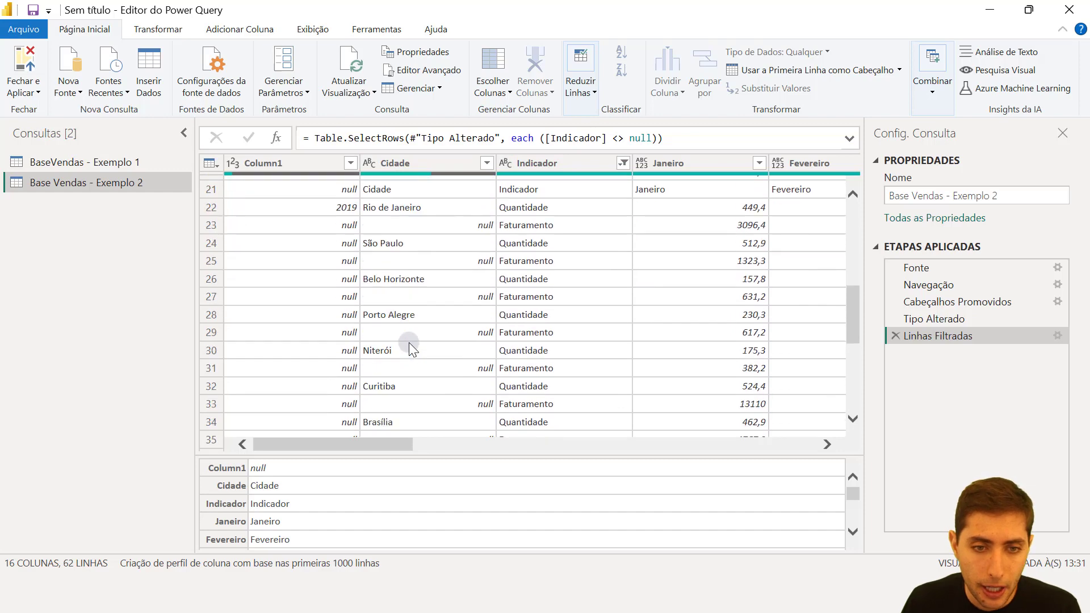
scroll(409, 354, down, 1)
scroll(408, 354, up, 9)
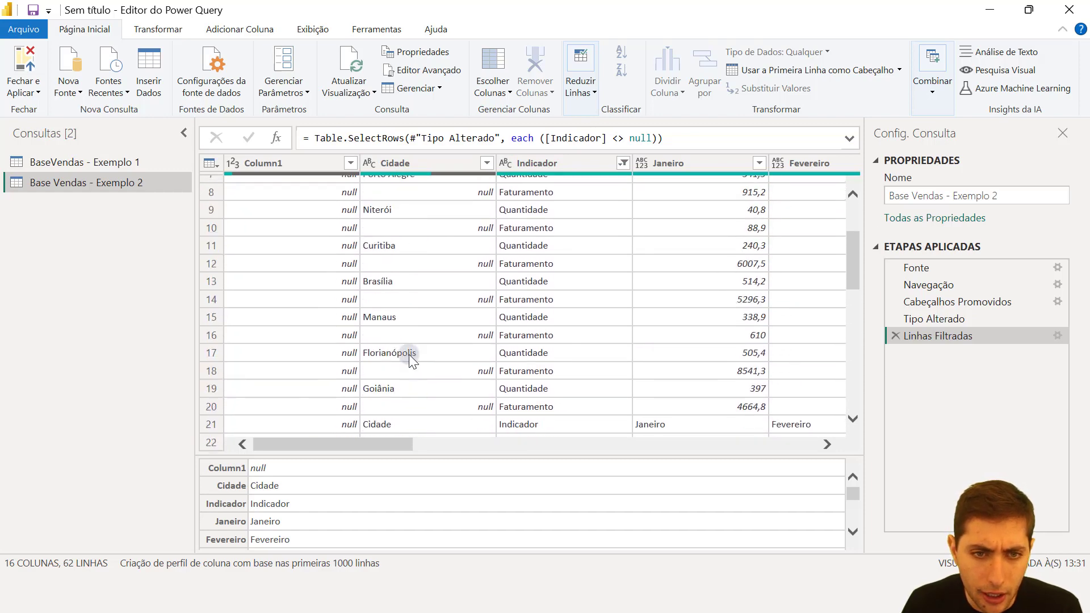
scroll(409, 354, down, 9)
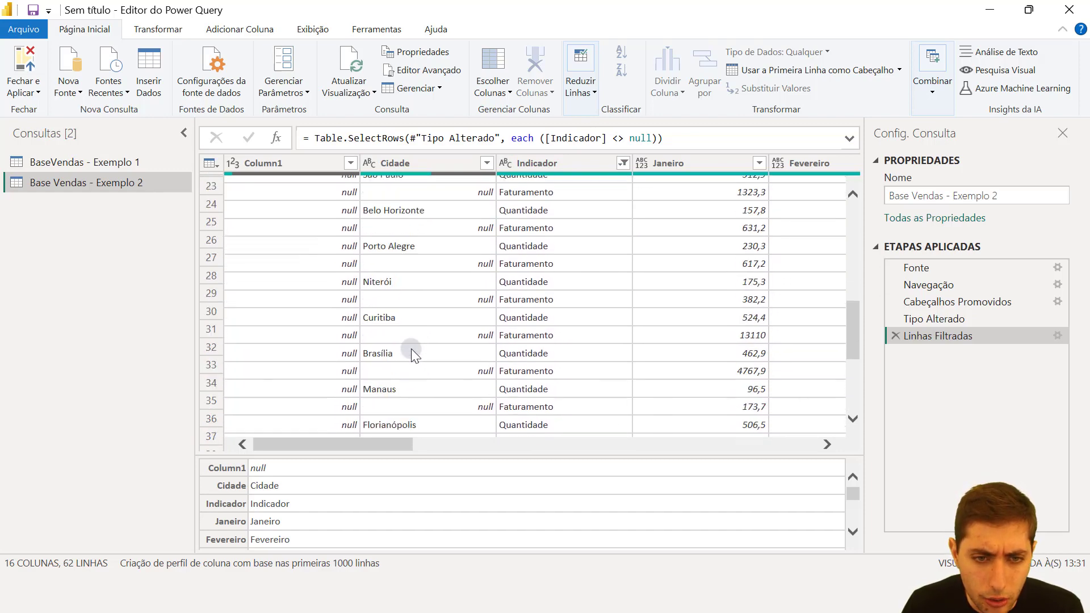
scroll(411, 346, down, 2)
click(385, 331)
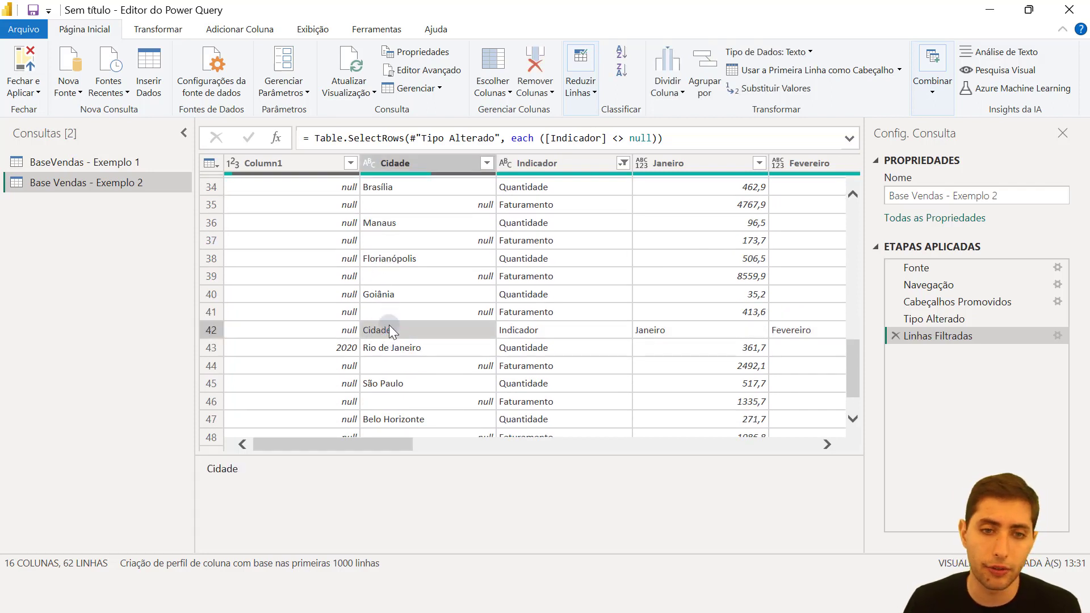
Step: Filter the repeated Cidade header rows out of the Cidade column
click(487, 164)
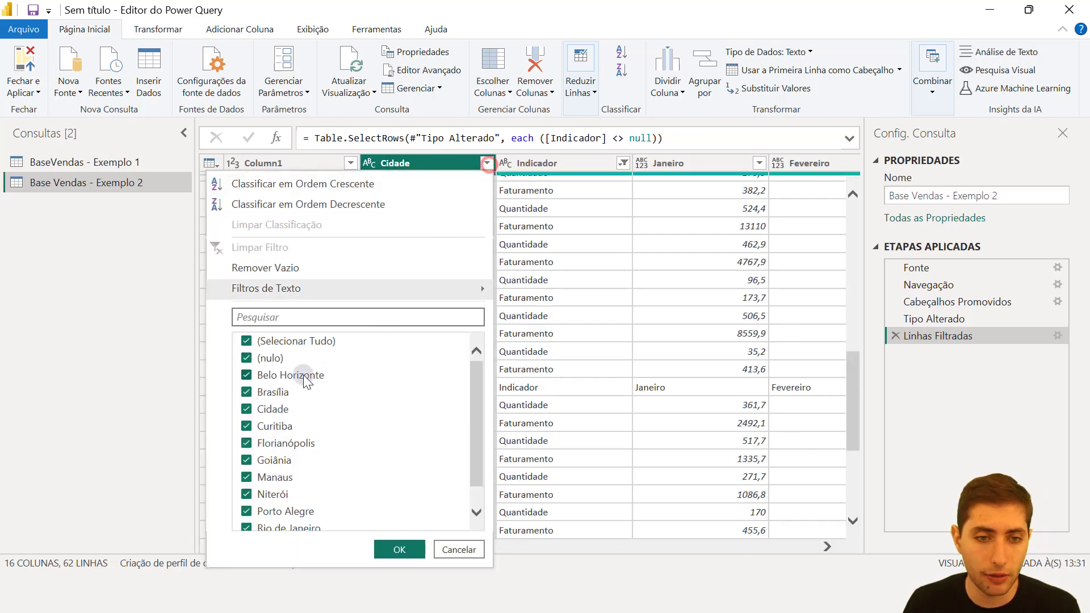
click(246, 411)
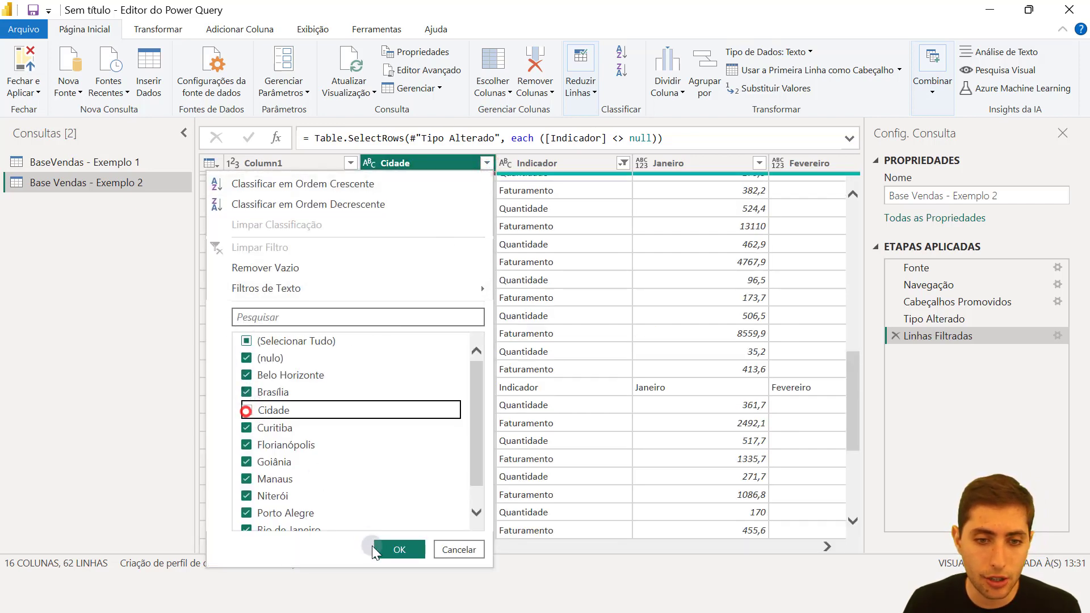
click(387, 548)
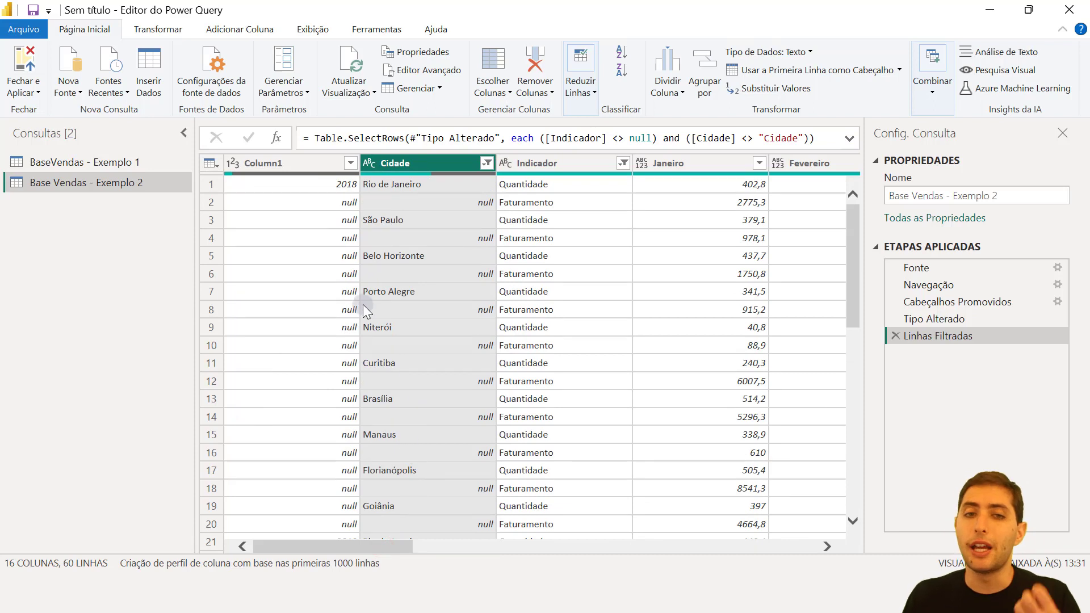
Step: Examine the first cells of Column1, comparing the year entry with the null cells beneath it
click(323, 185)
click(324, 199)
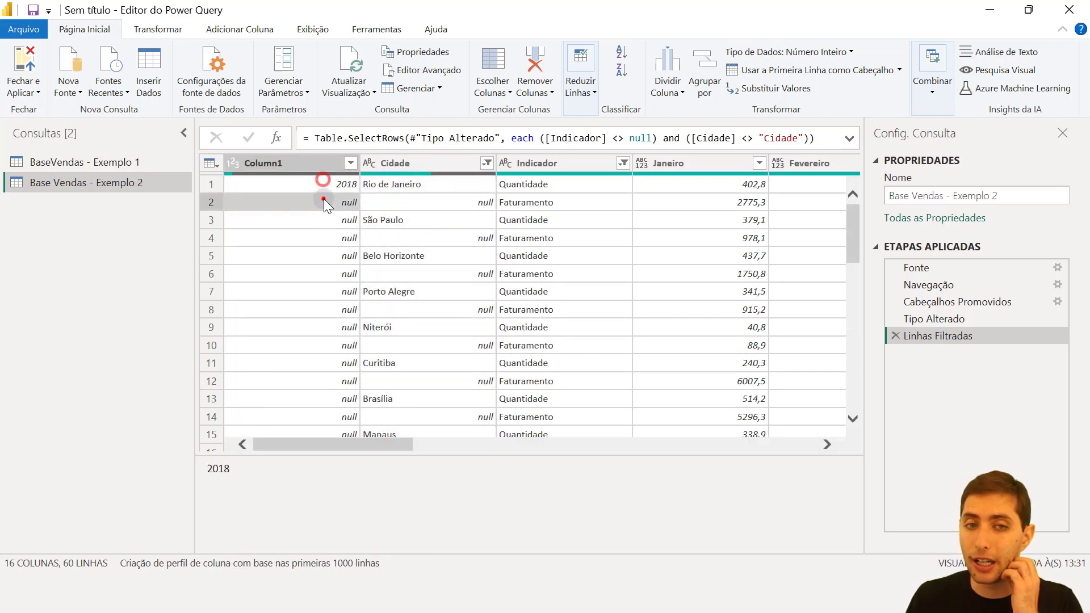
click(329, 218)
click(329, 239)
click(331, 255)
click(332, 275)
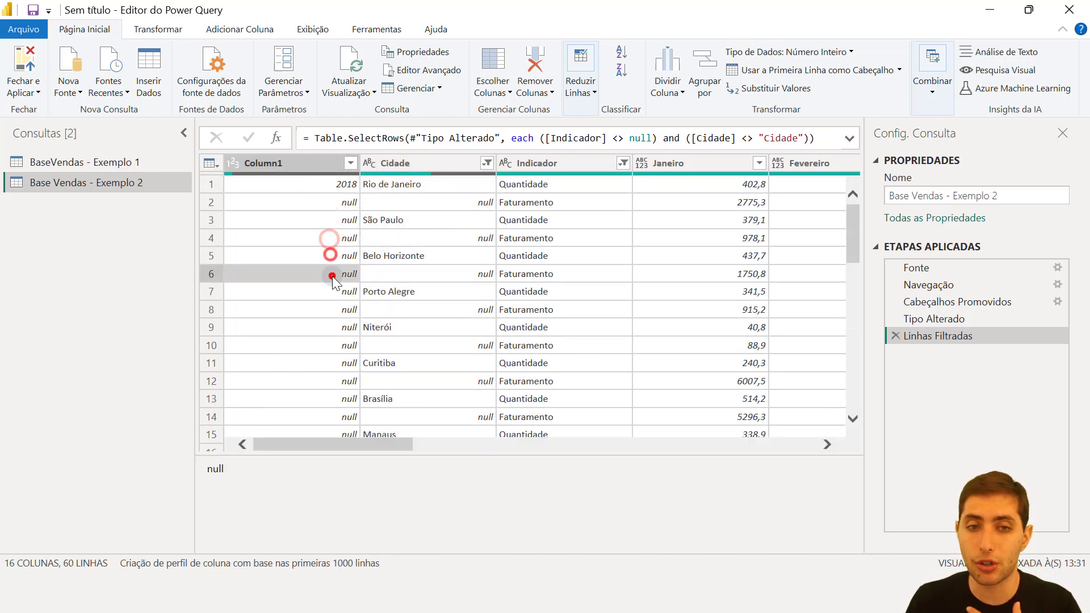
click(322, 164)
click(323, 188)
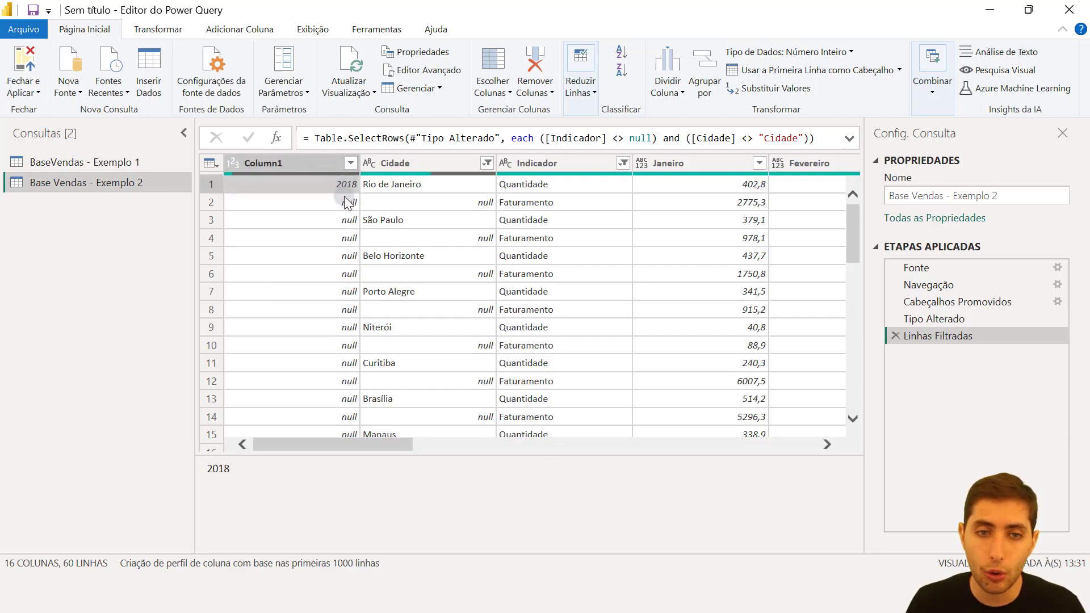
click(347, 202)
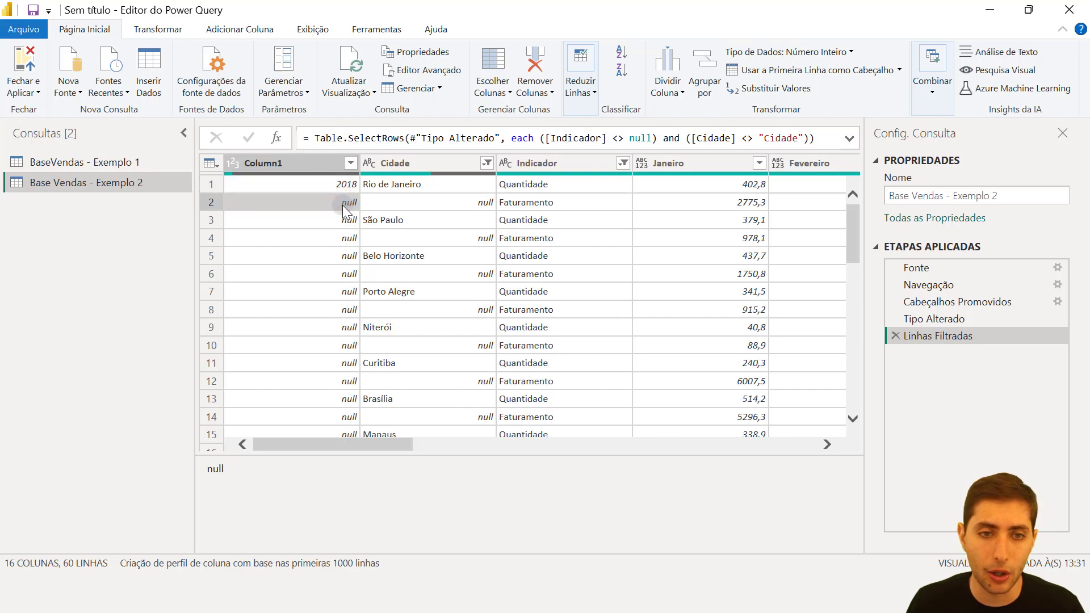
click(345, 219)
click(345, 236)
click(346, 258)
Step: Inspect the Column1 cells around the start of the 2019 block, from row 20 to row 24
scroll(349, 268, down, 3)
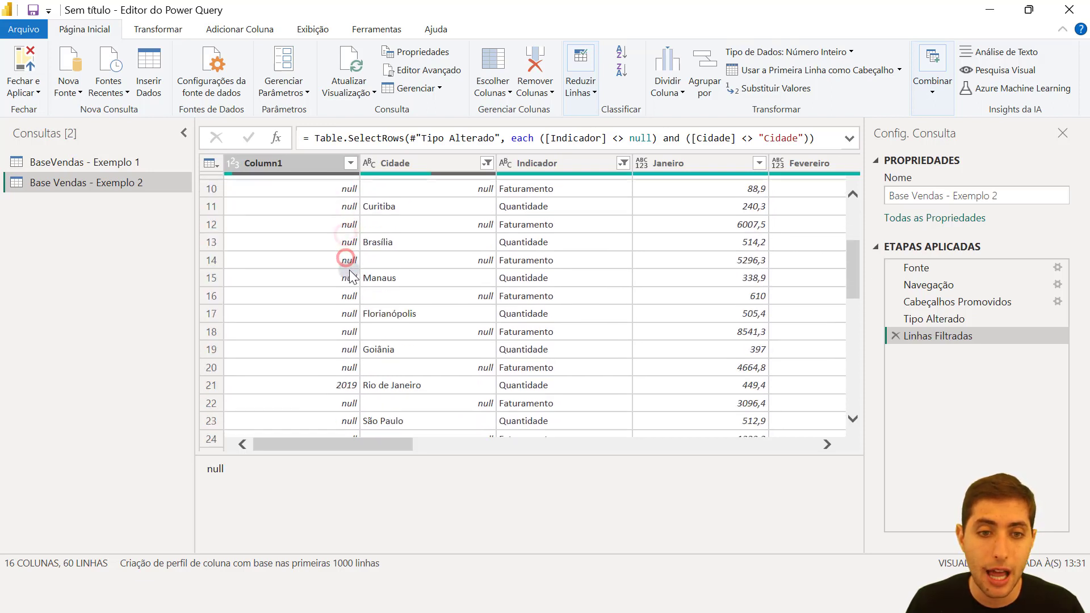
scroll(348, 340, down, 1)
click(344, 288)
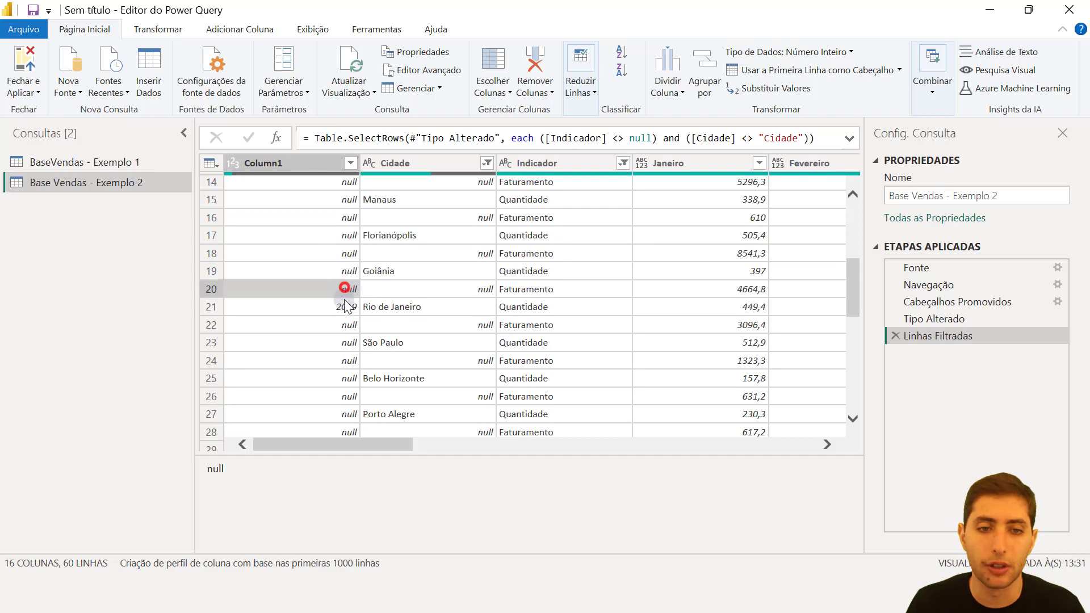
click(345, 307)
click(344, 326)
click(343, 344)
click(342, 361)
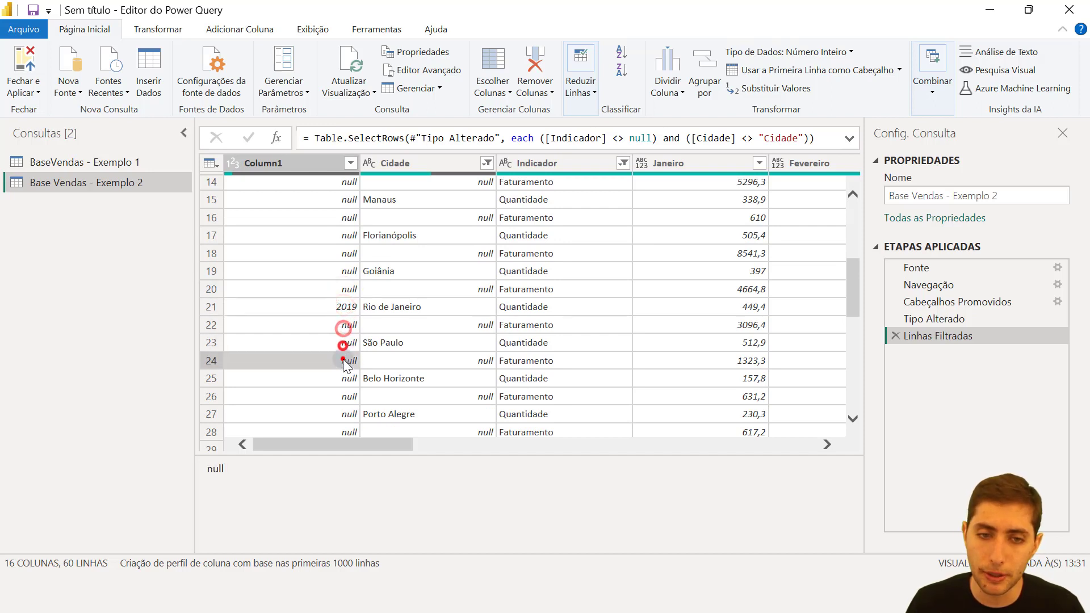
Step: Fill the Column1 years downward into the null cells and check the filled values across the yearly blocks
scroll(343, 358, up, 4)
click(305, 161)
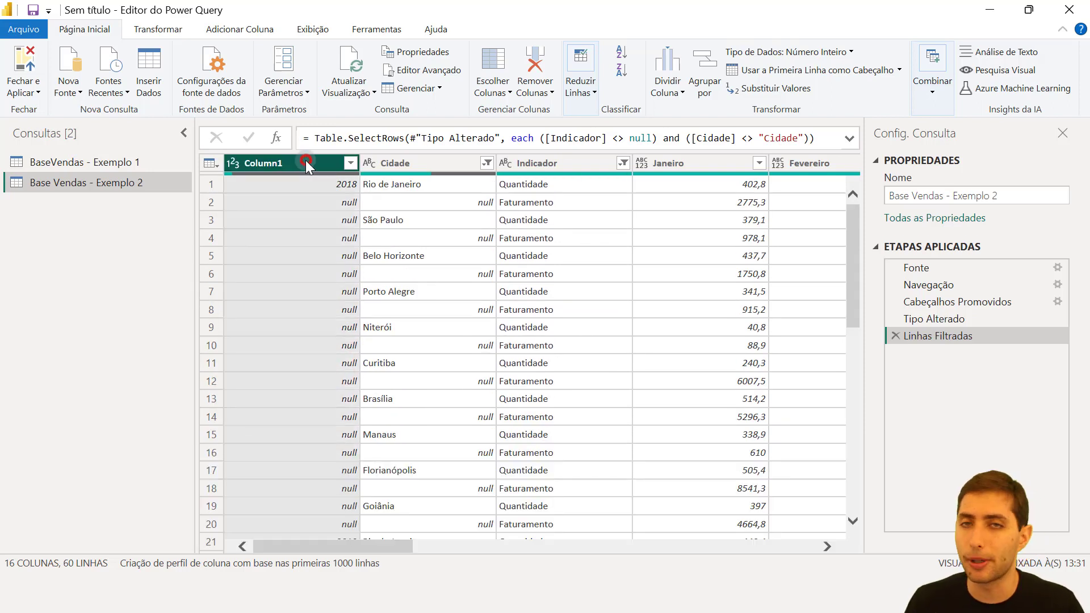
right_click(306, 161)
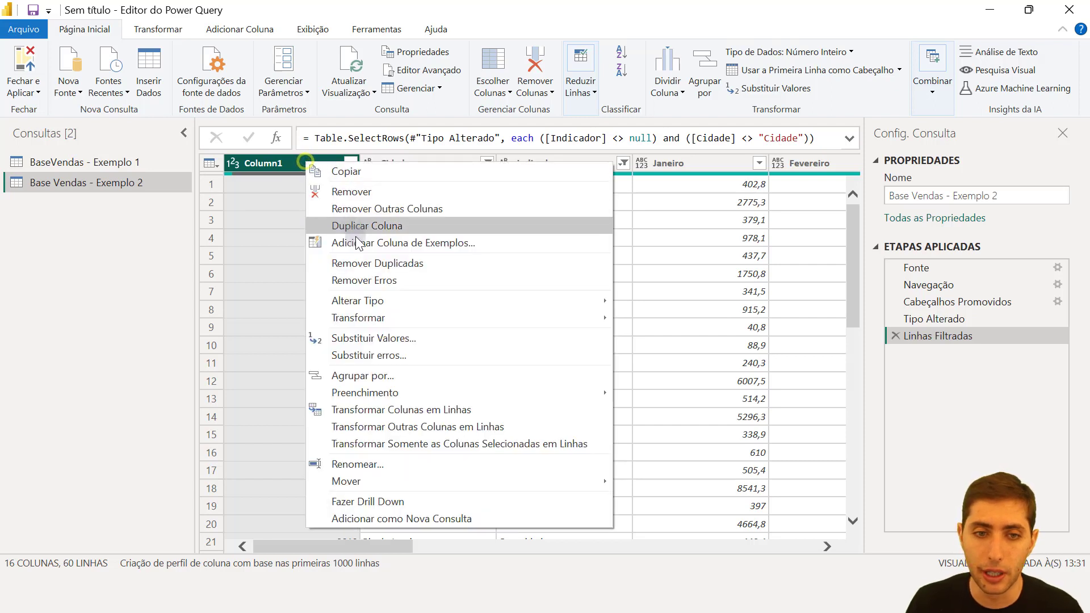
mouse_move(392, 394)
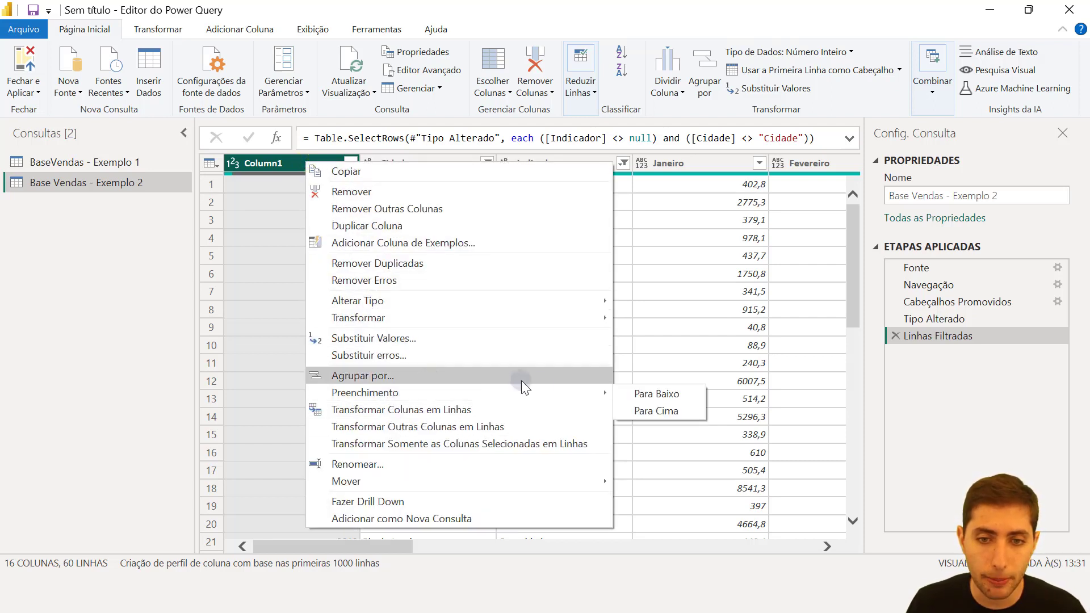
click(637, 395)
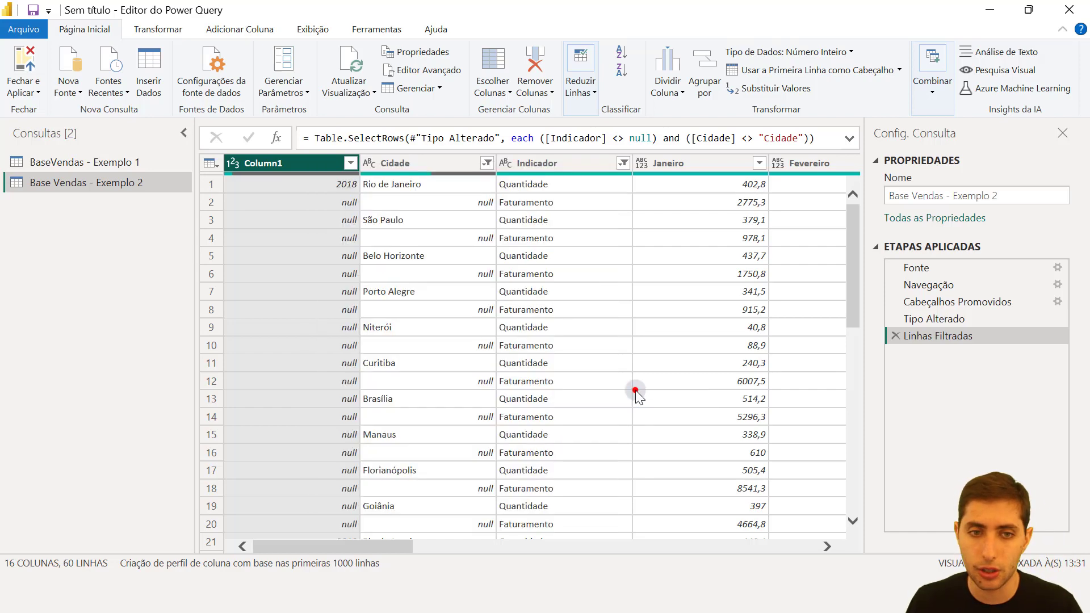
scroll(324, 267, down, 5)
scroll(344, 294, up, 2)
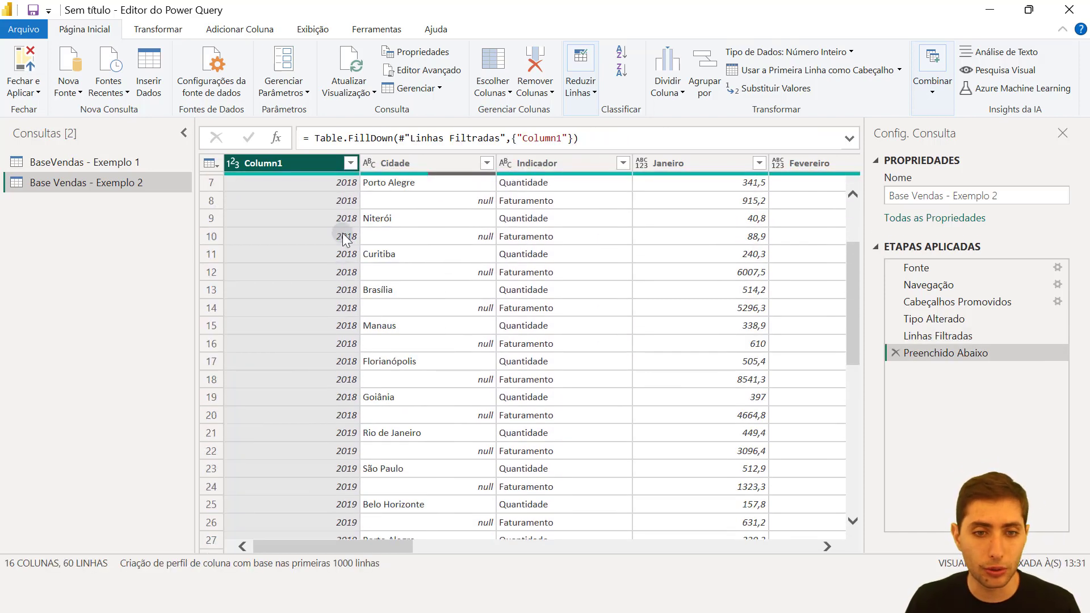
click(342, 323)
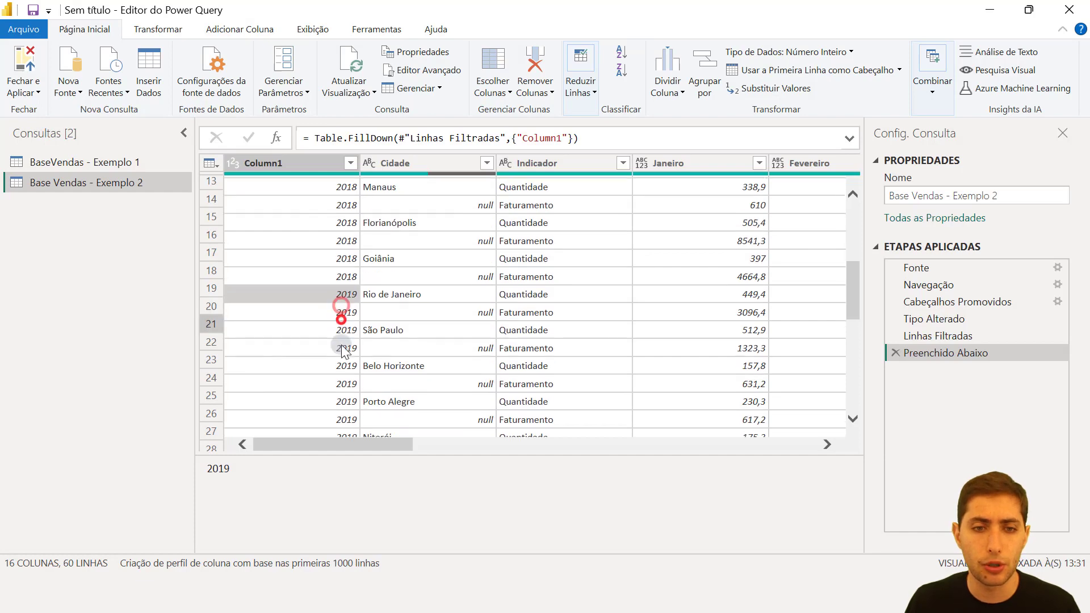
scroll(342, 333, down, 8)
scroll(341, 347, up, 12)
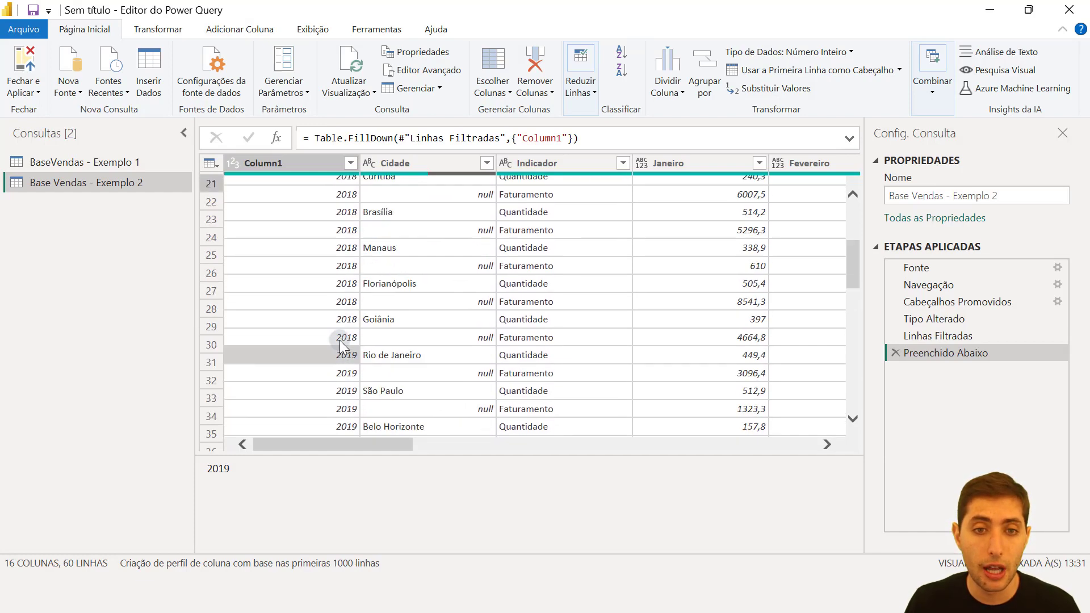
Step: Check the null cells beneath the city names and fill the Cidade column downward
click(404, 164)
click(414, 184)
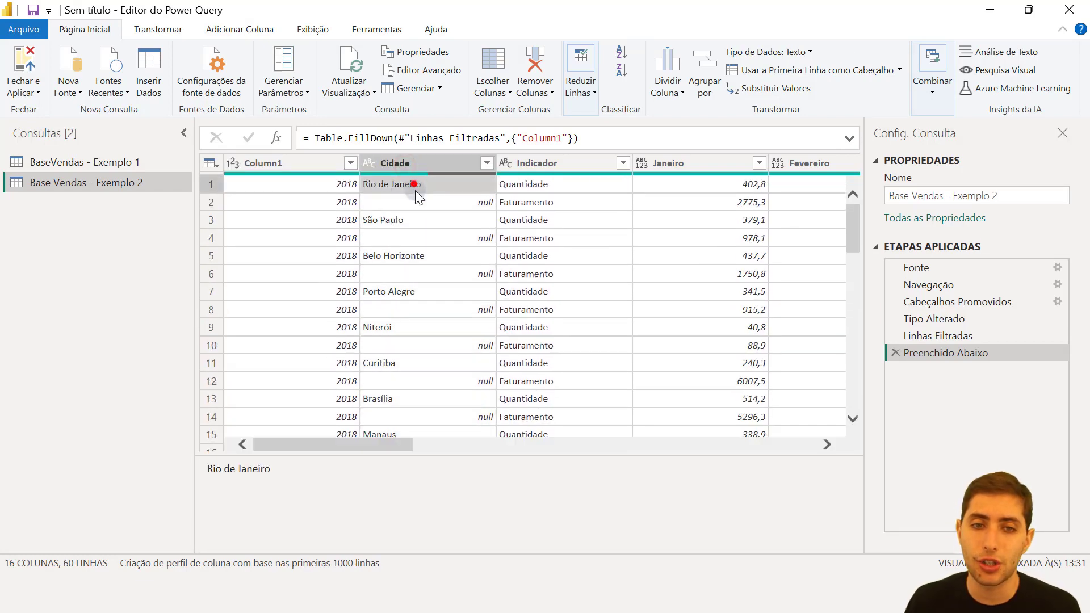
click(420, 202)
click(423, 182)
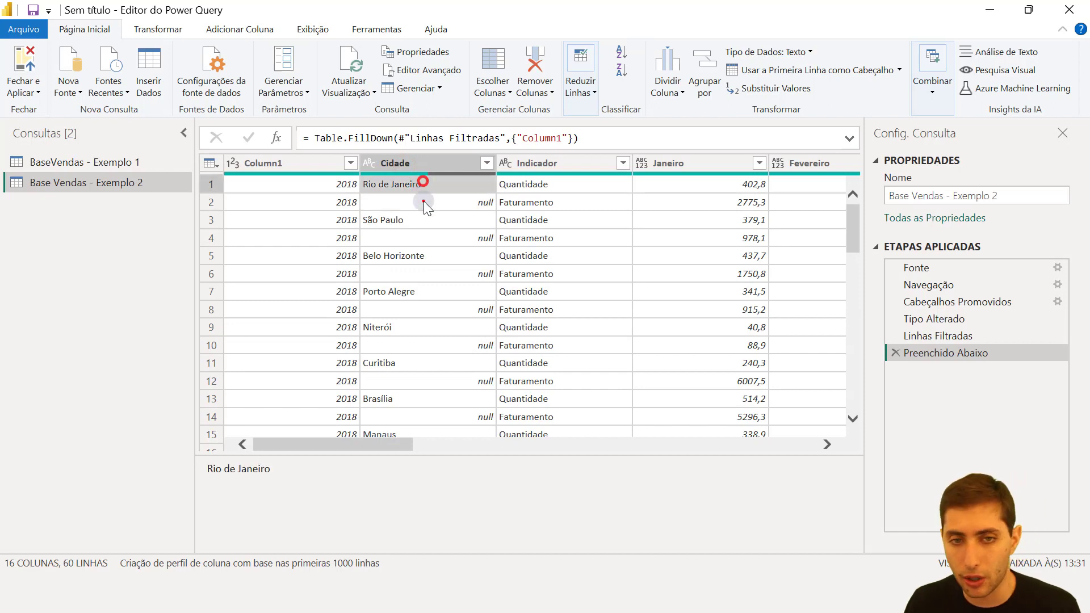
click(423, 201)
click(423, 222)
click(423, 237)
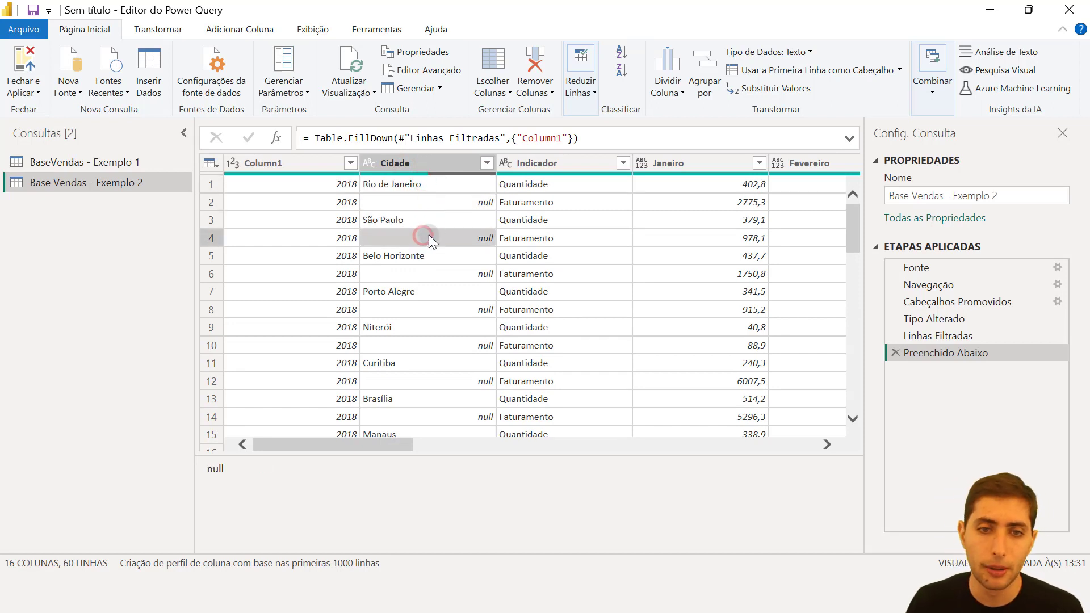
click(445, 159)
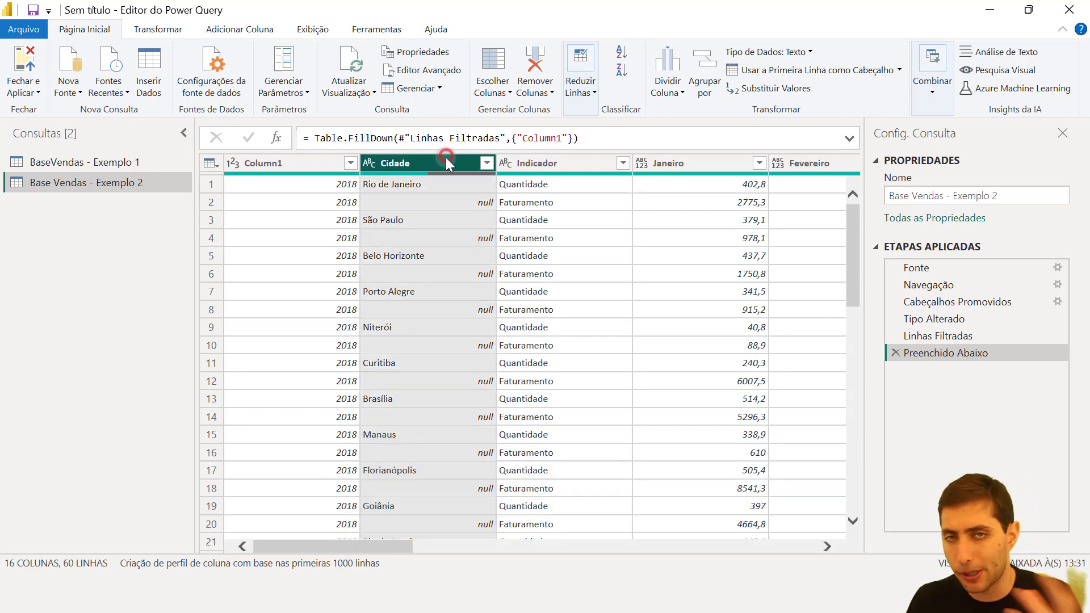
right_click(445, 162)
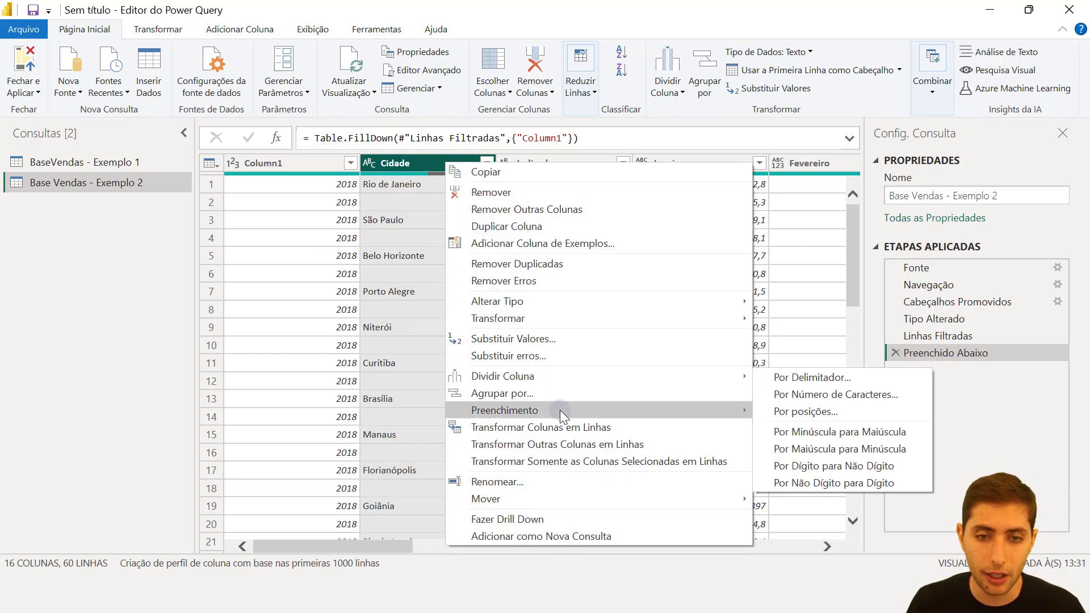
mouse_move(564, 411)
click(791, 413)
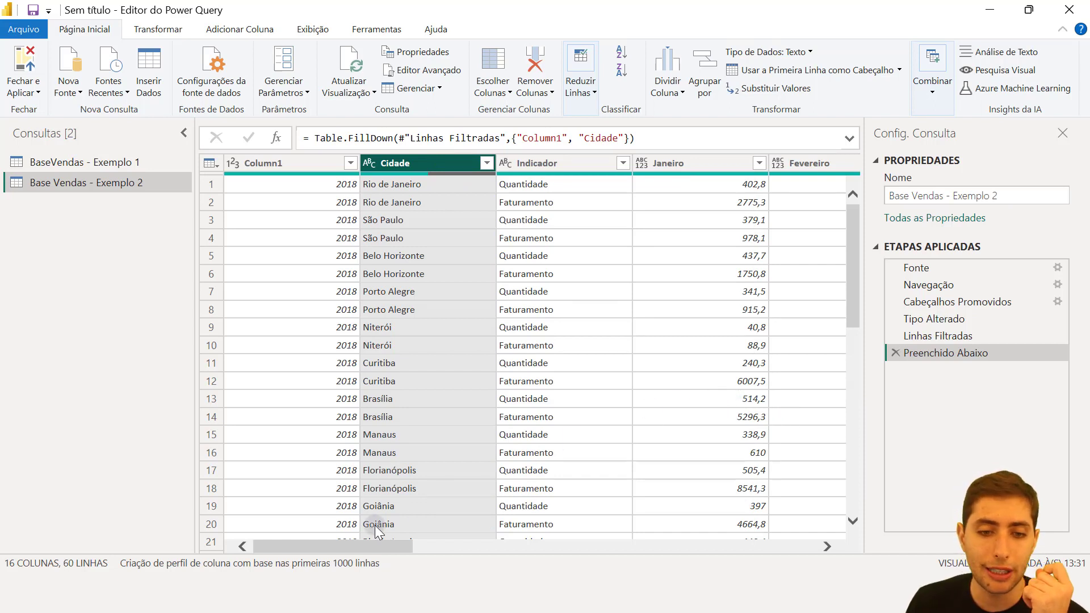
Step: Examine the separate month columns from Janeiro to Abril and the first values under Janeiro
drag(379, 544, 462, 543)
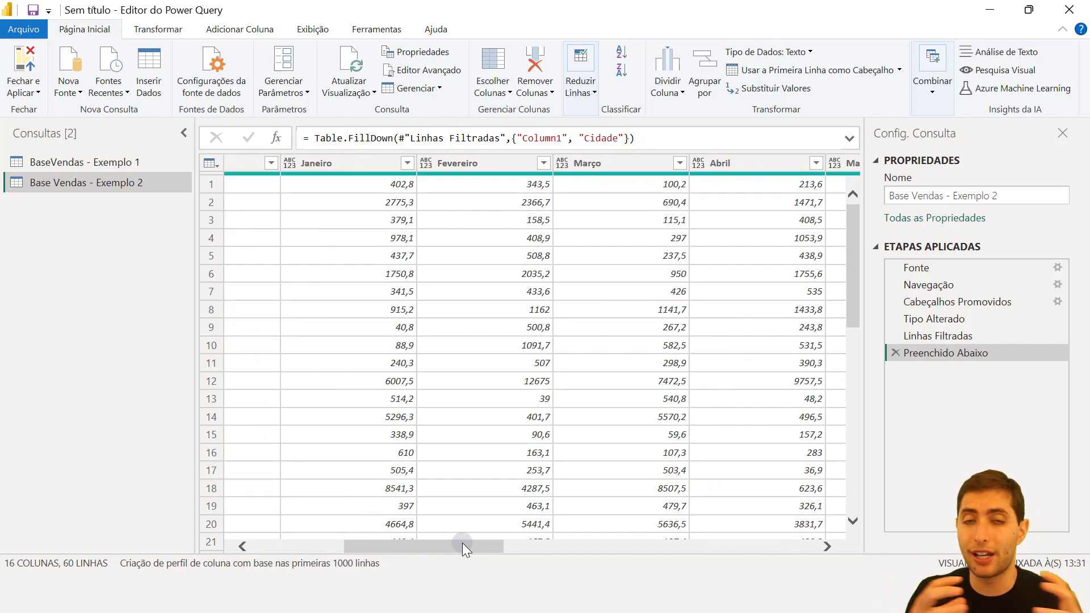
click(338, 165)
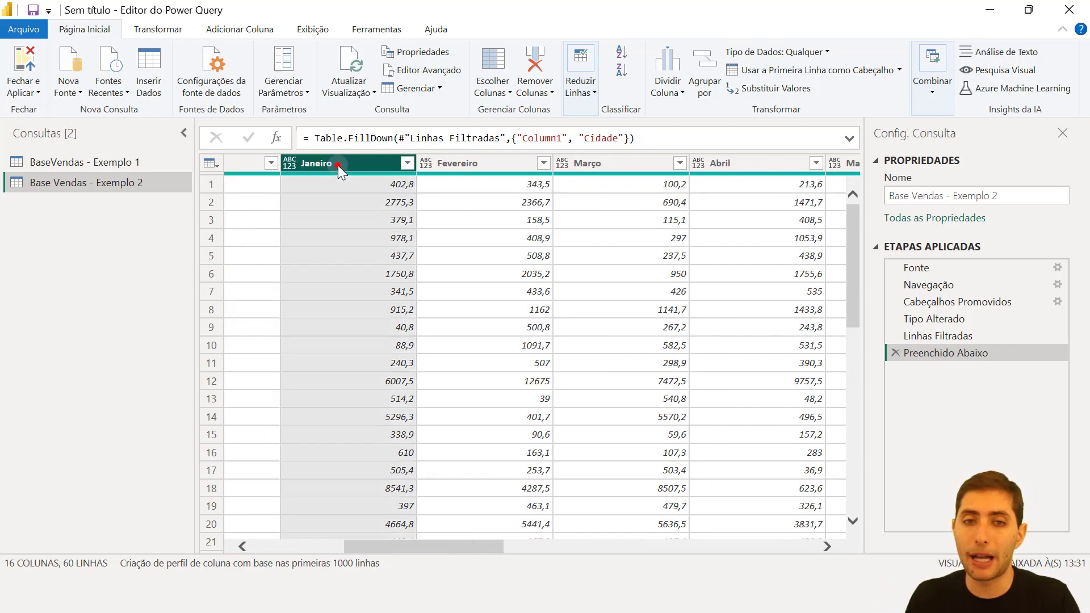
click(475, 165)
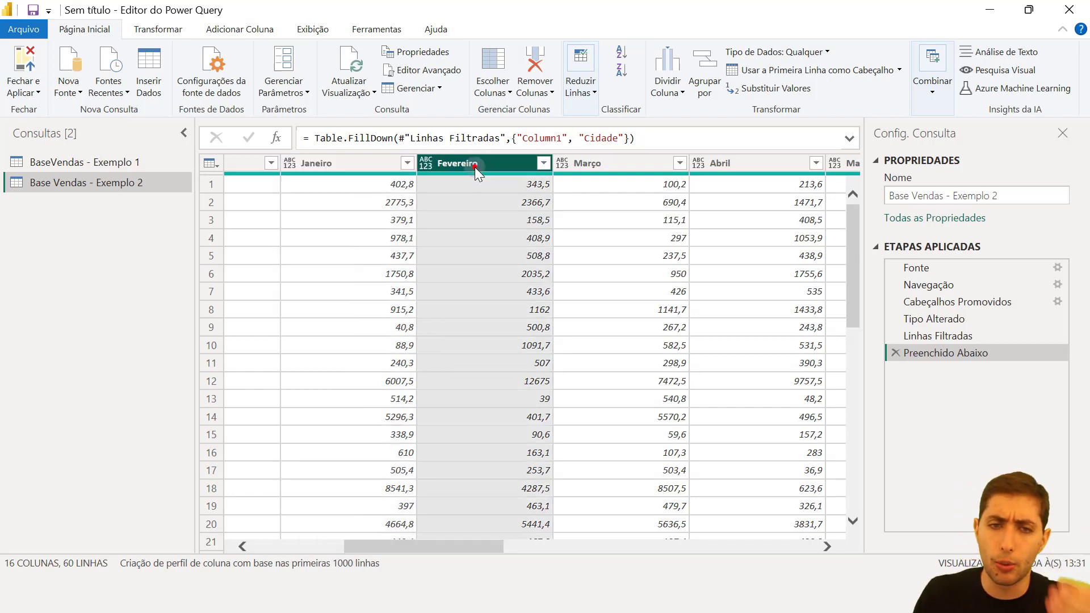
click(602, 165)
click(742, 161)
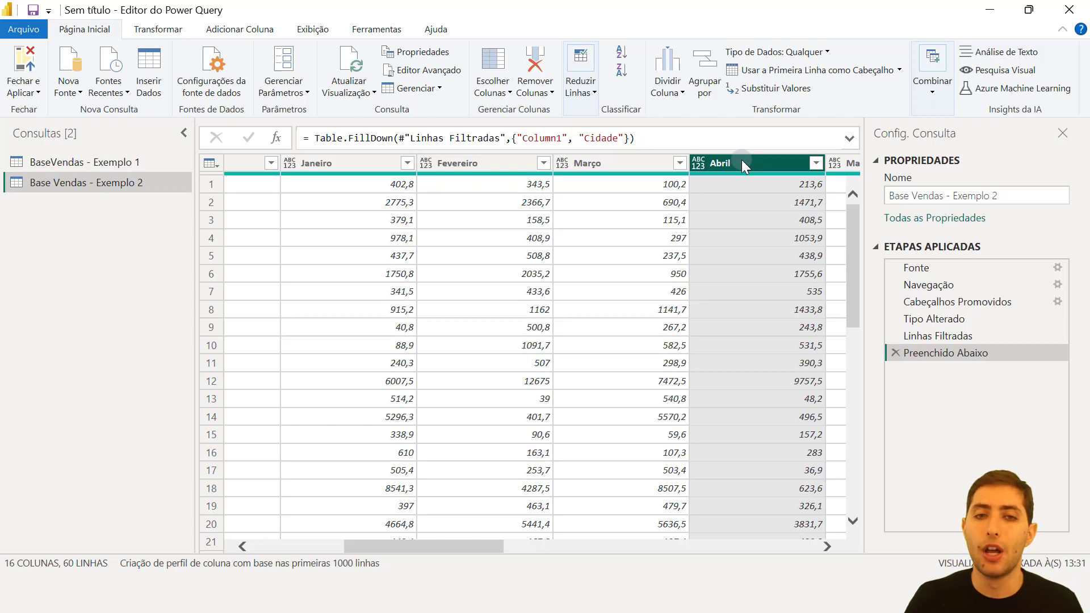
click(332, 165)
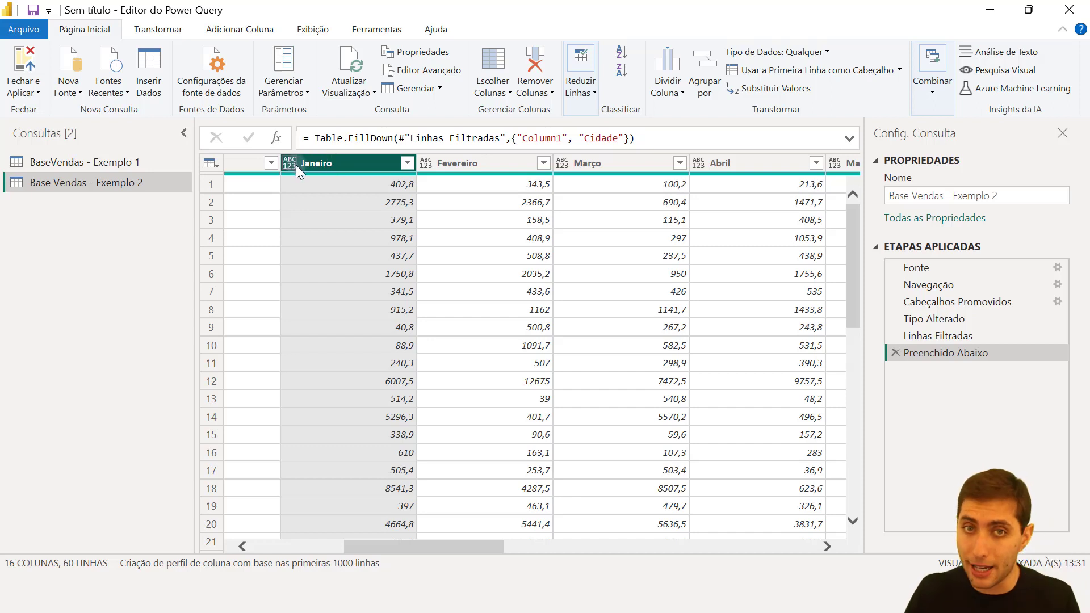
click(322, 182)
click(329, 162)
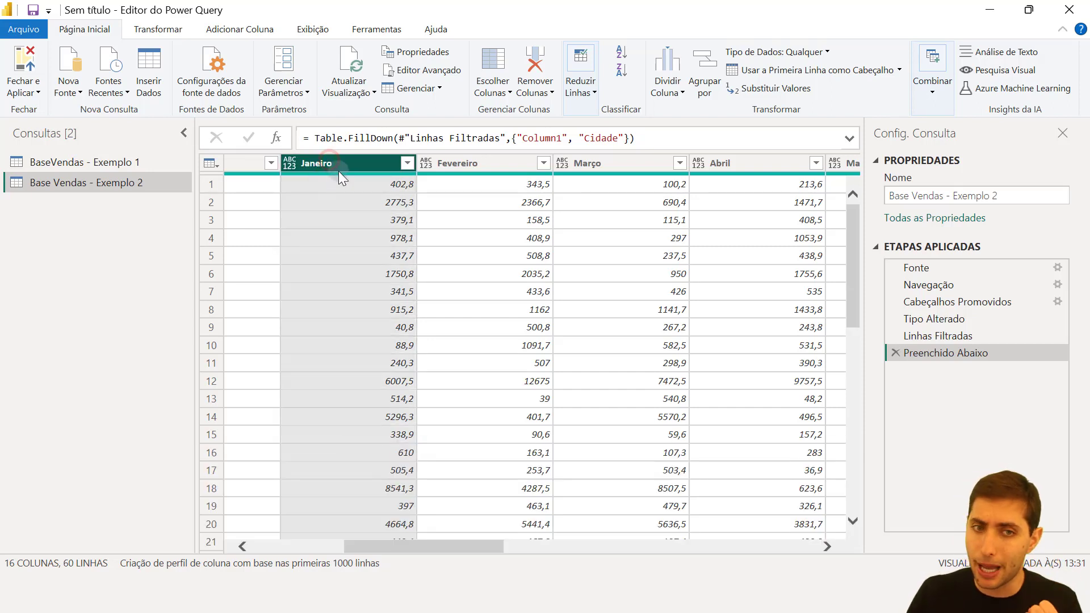
click(340, 180)
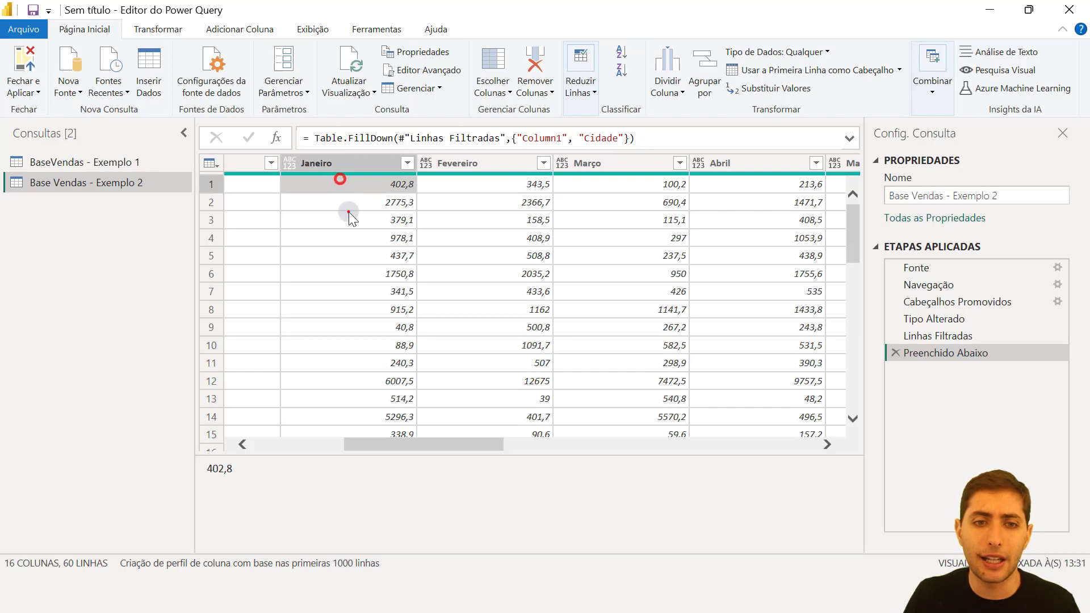
click(352, 202)
Step: Unpivot the month columns from Janeiro through Dezembro into attribute and value rows
click(359, 165)
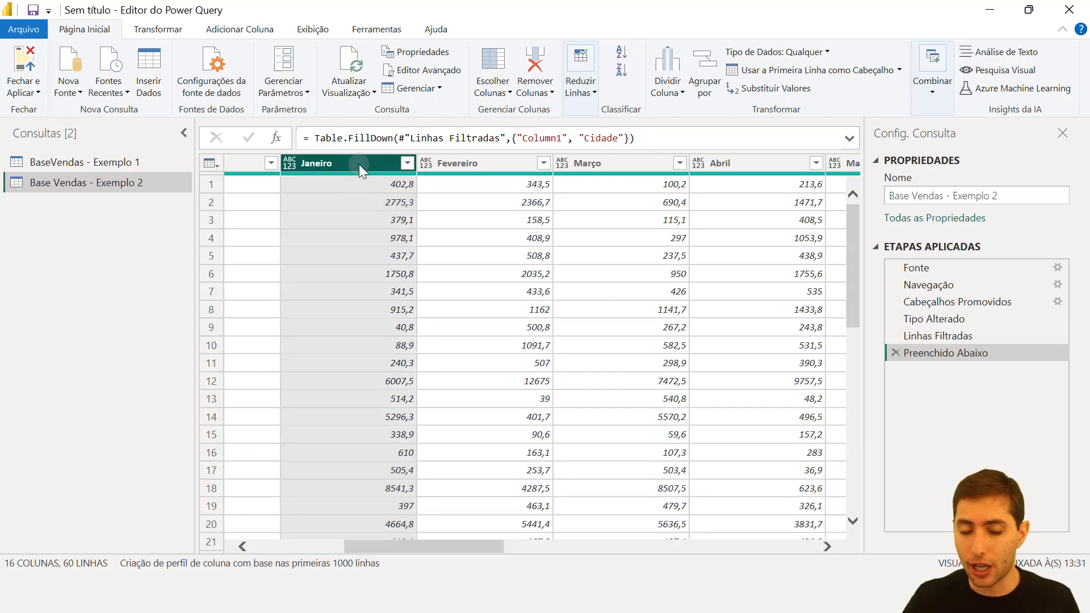
key(shift+Right)
key(shift+Right)
key(shift+Right)
key(shift+Right)
key(shift+Right)
key(shift+Right)
key(shift+Right)
key(shift+Right)
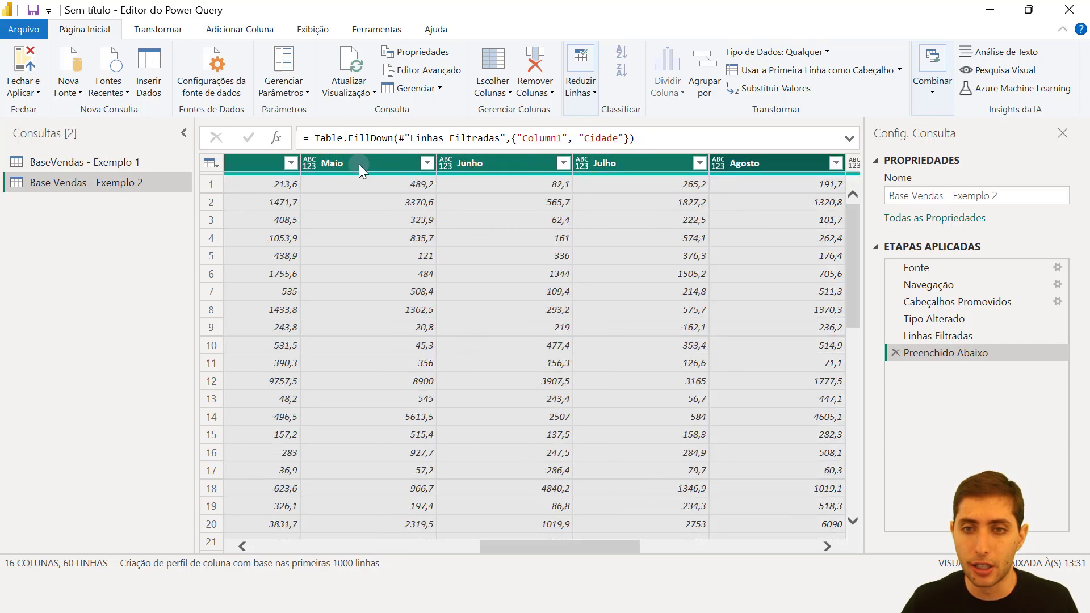
key(shift+Right)
key(shift+Right)
key(shift+Right)
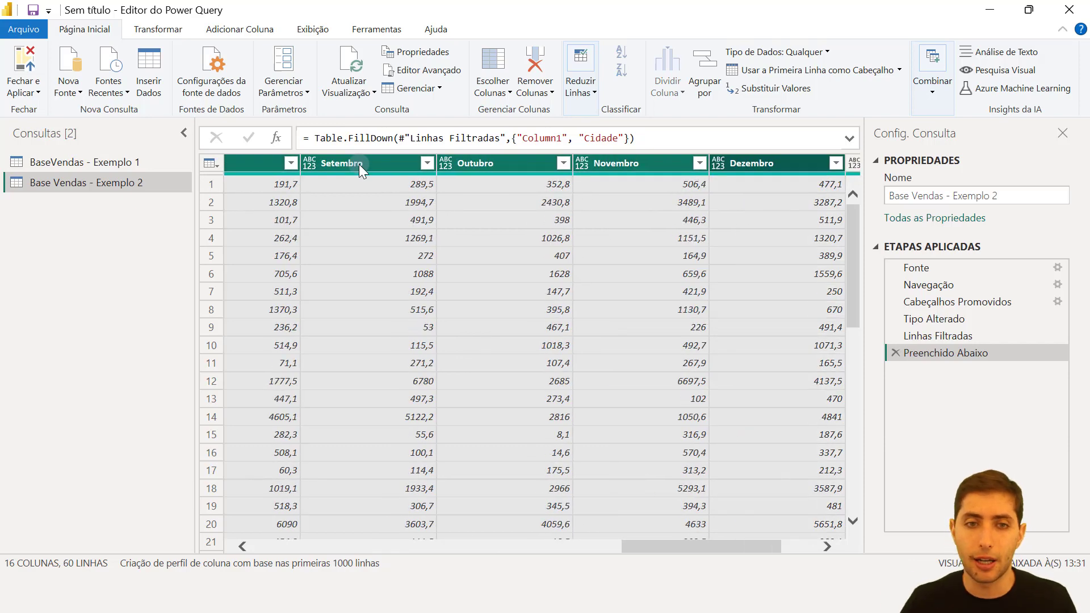
right_click(358, 165)
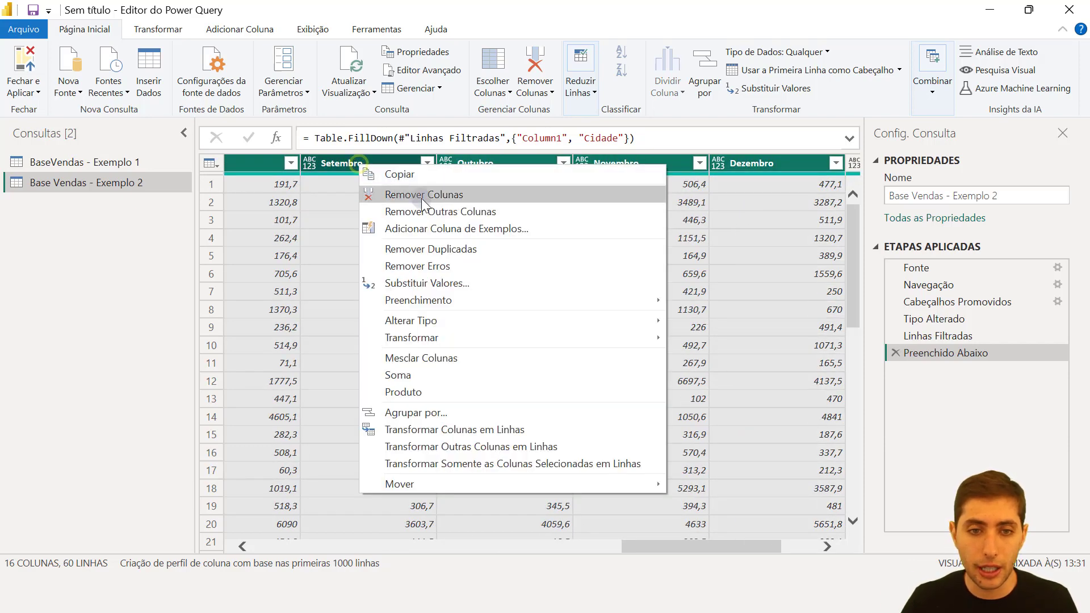
click(442, 430)
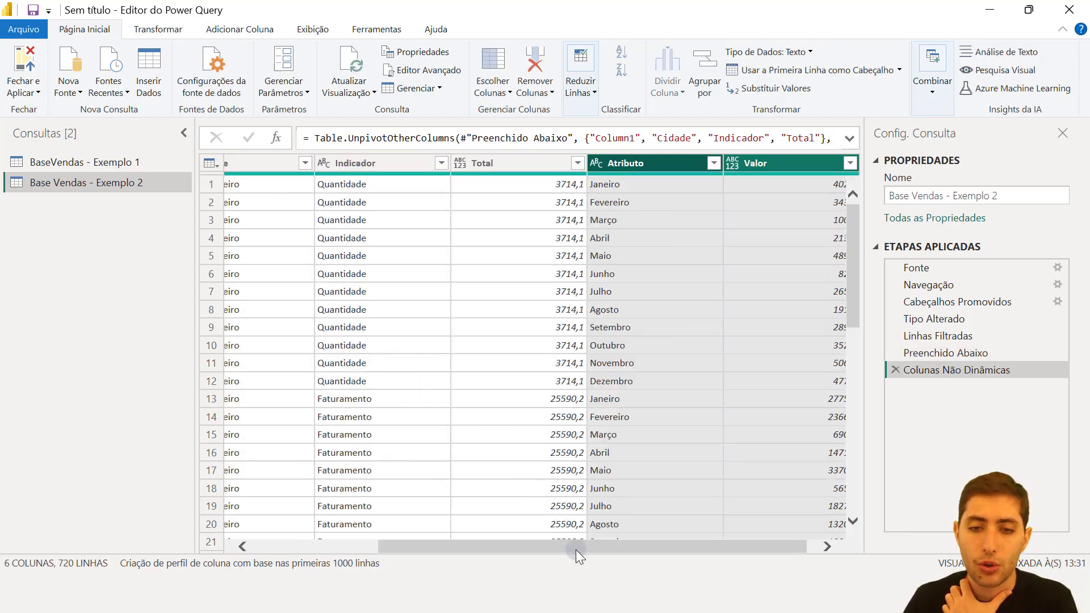
Step: Set the data type of the unpivoted Valor column to decimal number (Número Decimal)
drag(575, 544, 633, 524)
click(780, 170)
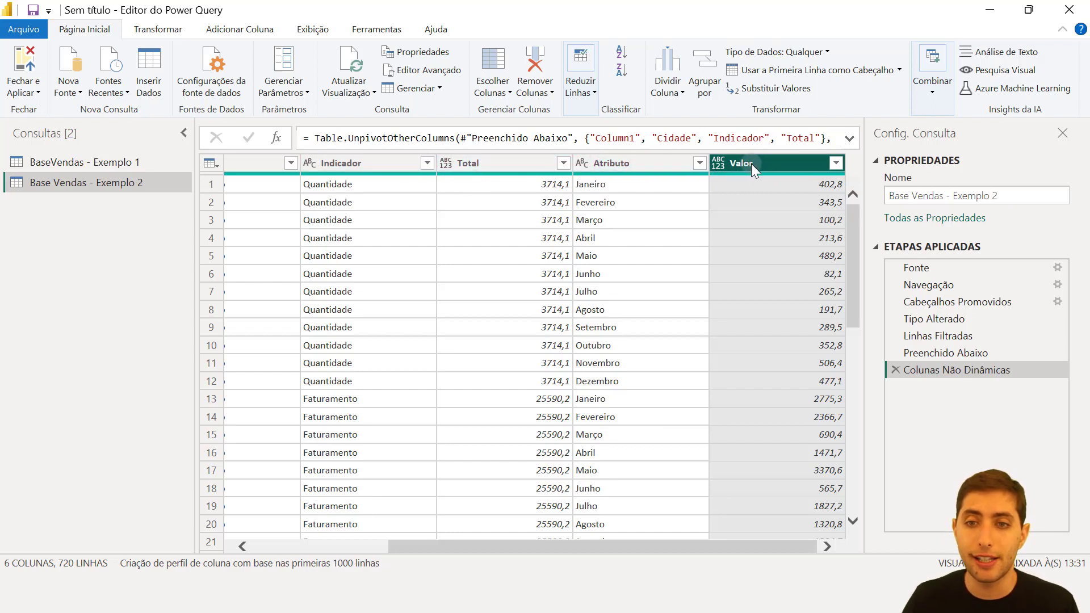
click(719, 165)
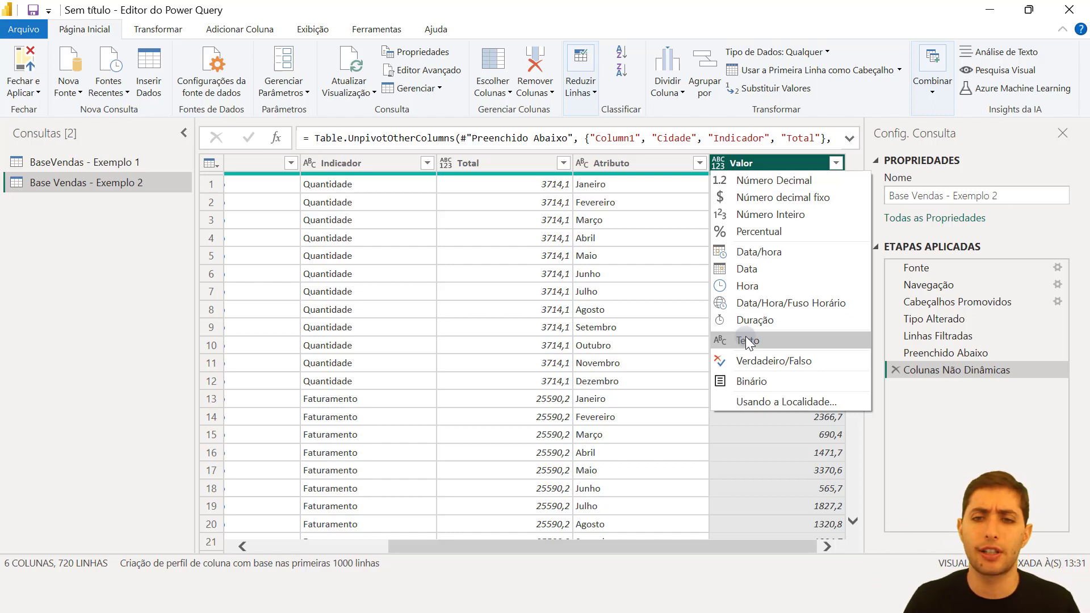
click(745, 181)
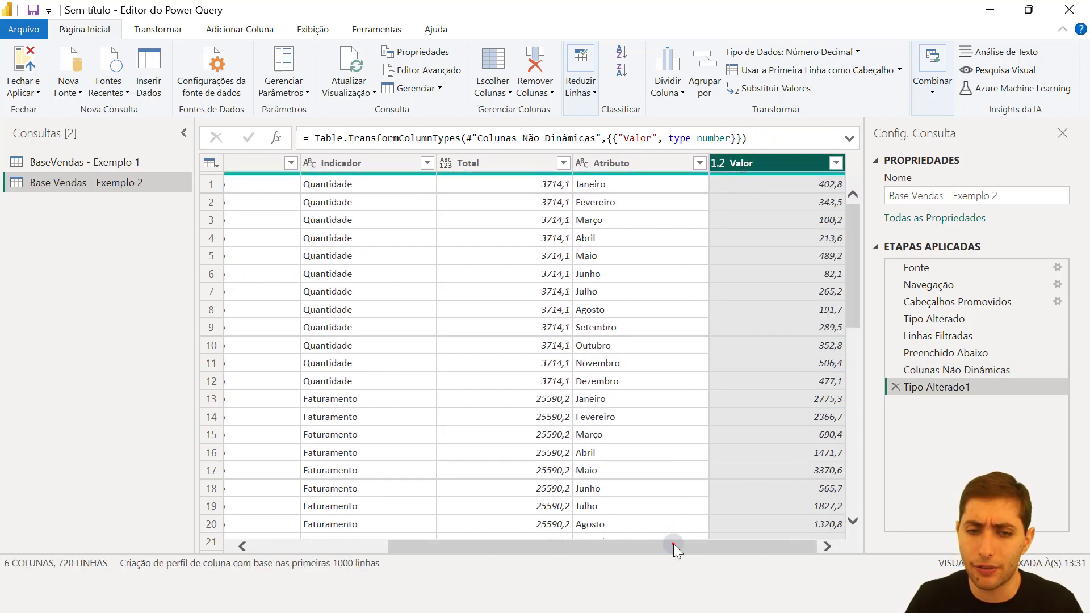
Step: Rename the Column1 column to Ano and load the reshaped query into the report
drag(673, 544, 444, 538)
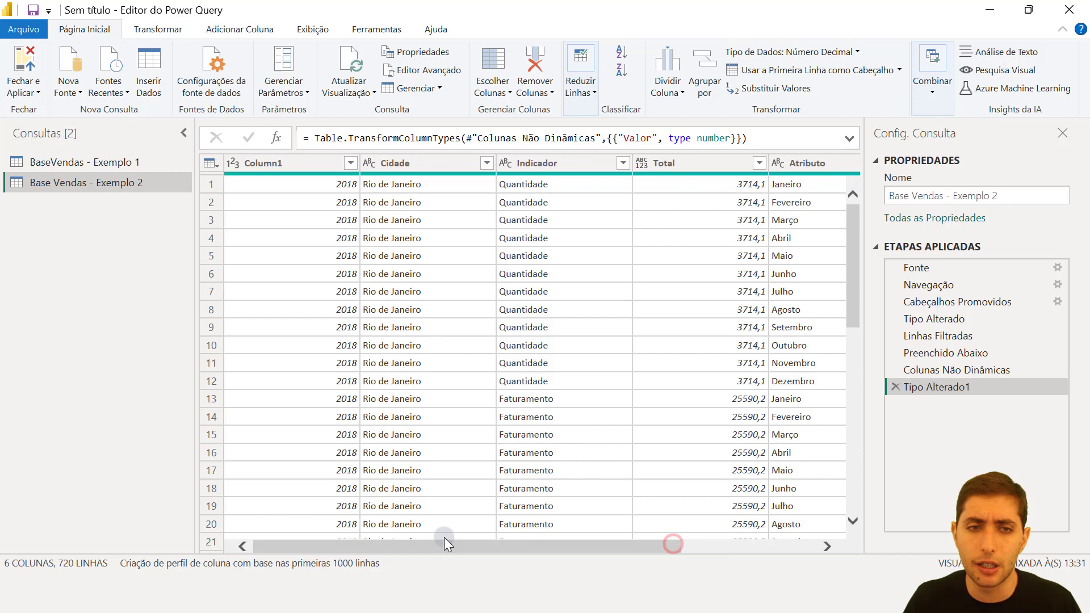
double_click(286, 163)
text(Ano)
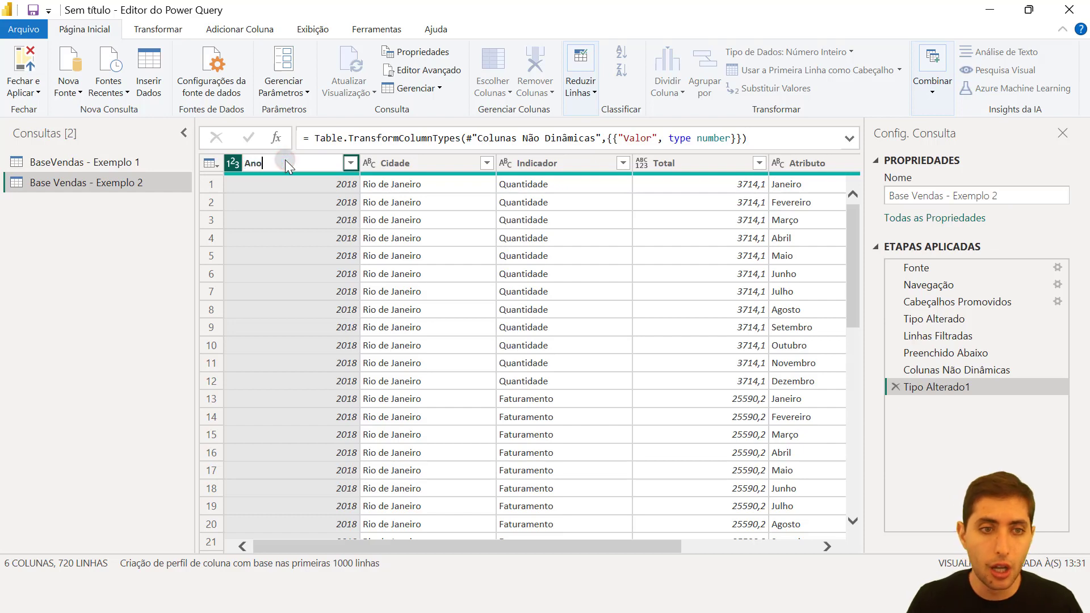
key(Return)
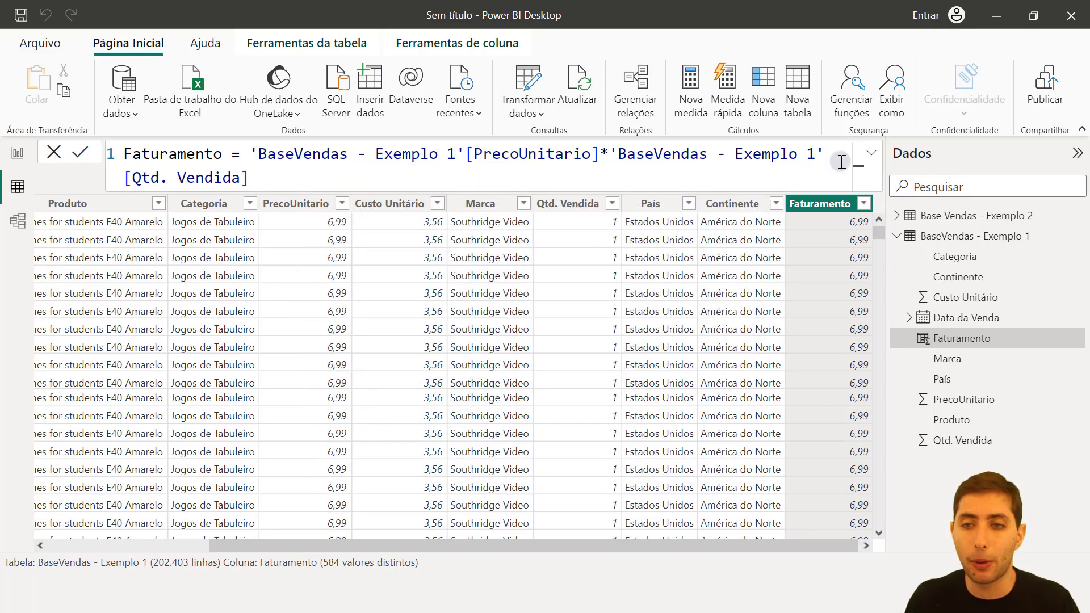
Step: View the loaded Base Vendas - Exemplo 2 table and switch to the Hashtag Eletro report file for comparison
click(923, 216)
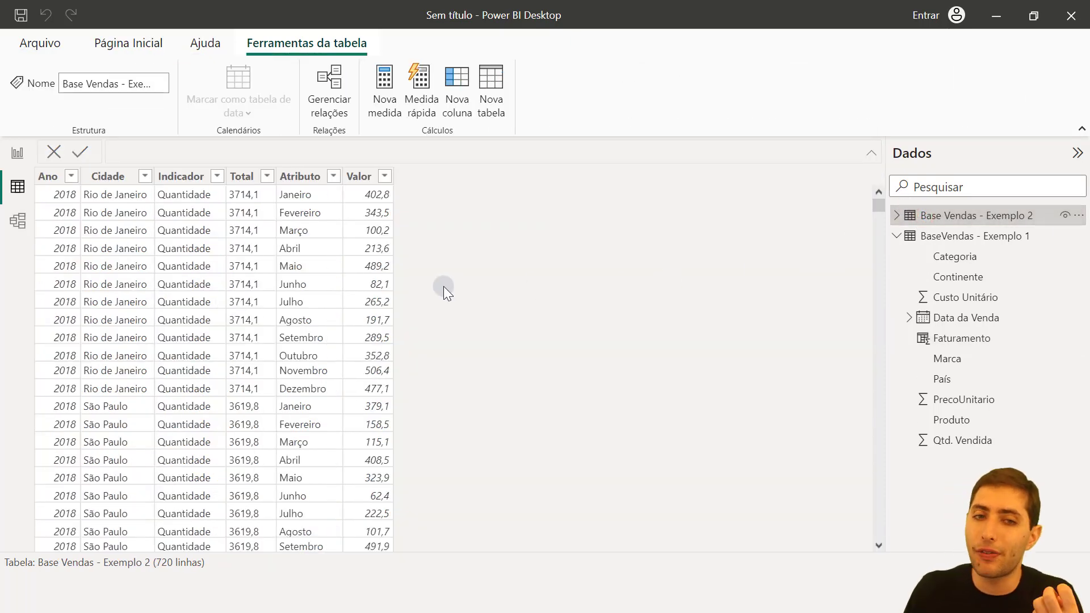
mouse_move(637, 596)
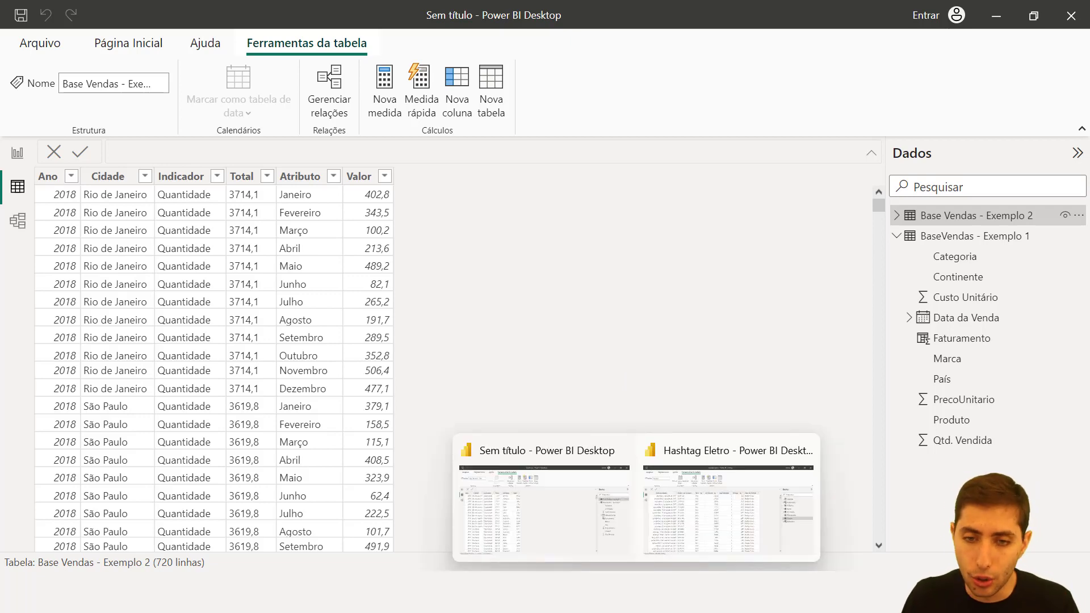
click(698, 528)
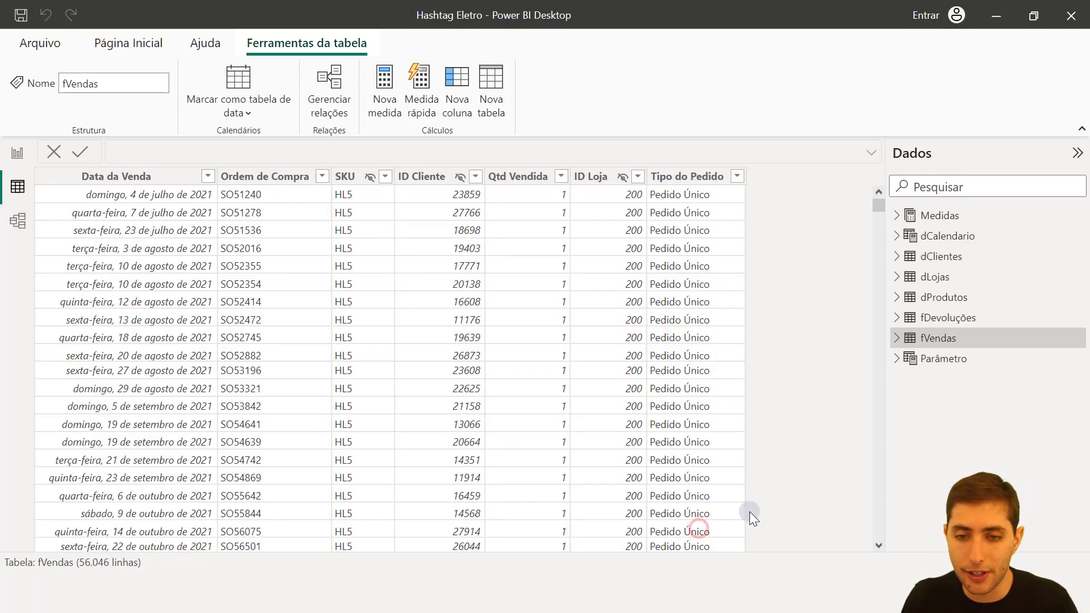
mouse_move(636, 596)
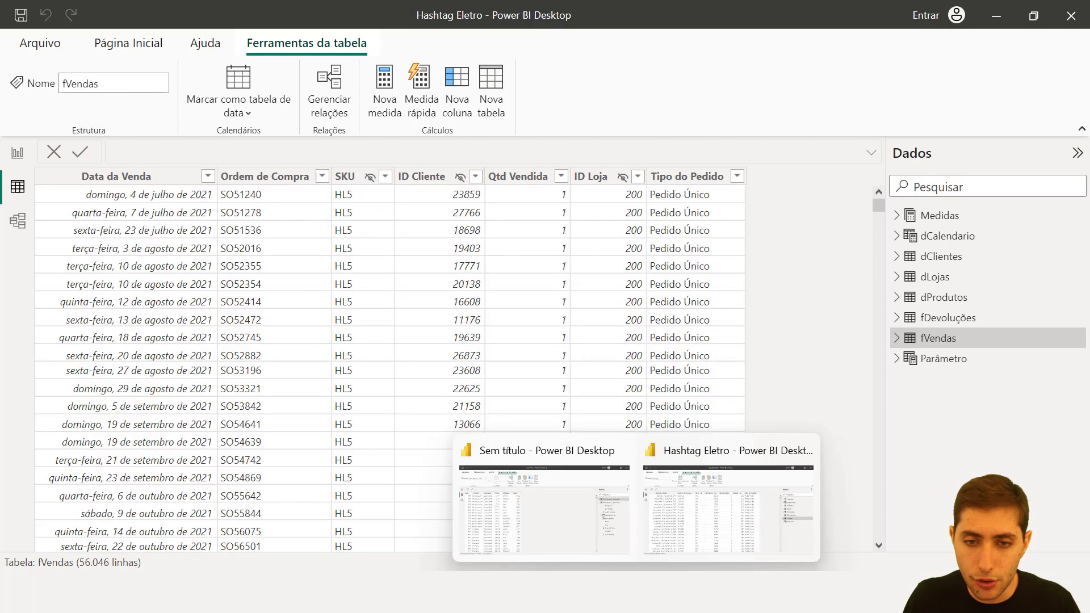
click(707, 519)
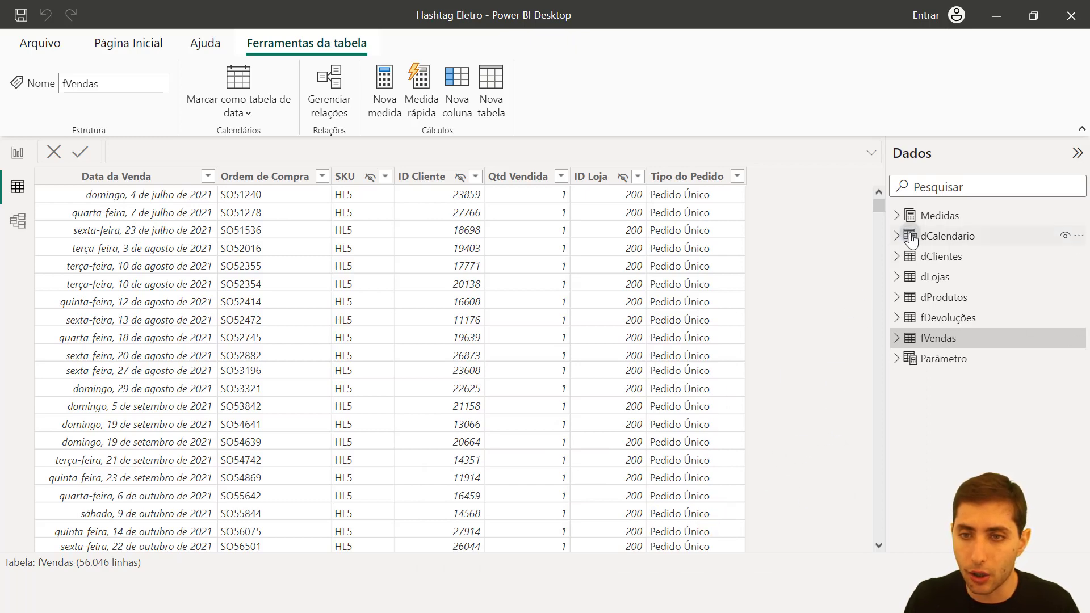
Step: Expand the Medidas table and view measure formulas from % Crescimento Lucro YoY through % das Vendas (Loja + Vendas)
click(897, 216)
click(972, 253)
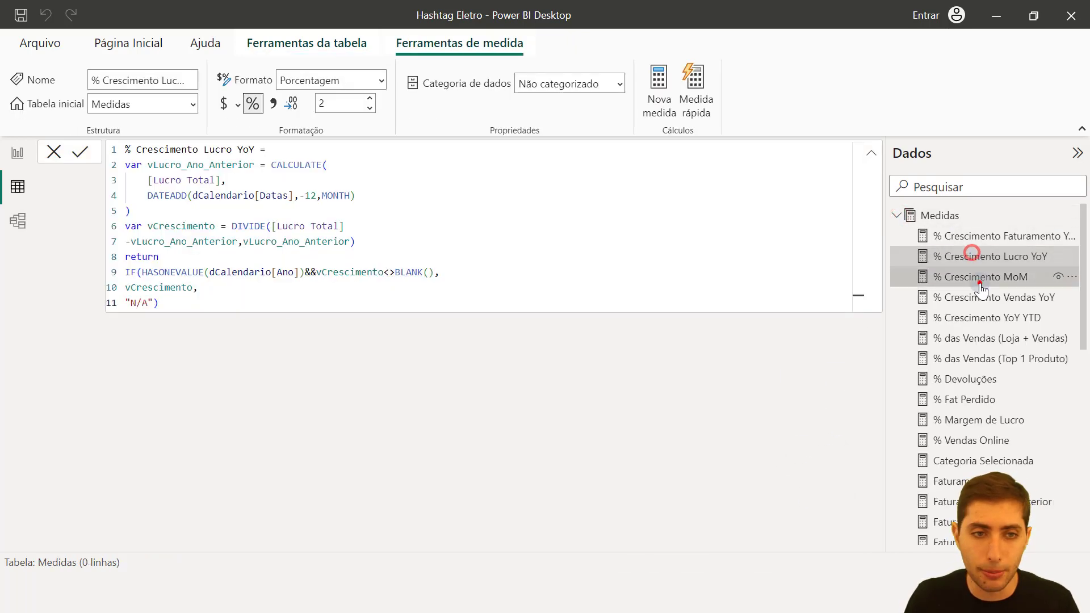
click(980, 279)
click(988, 316)
click(994, 338)
Step: Examine the table relationships in the model, and the Geral and Análises pages of the report
click(18, 221)
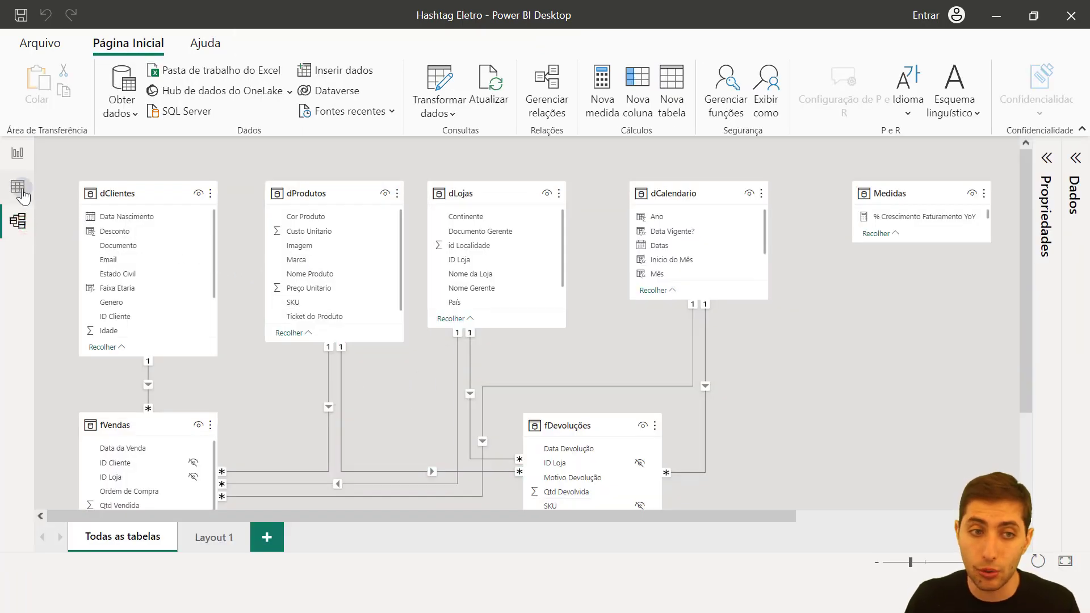
click(17, 153)
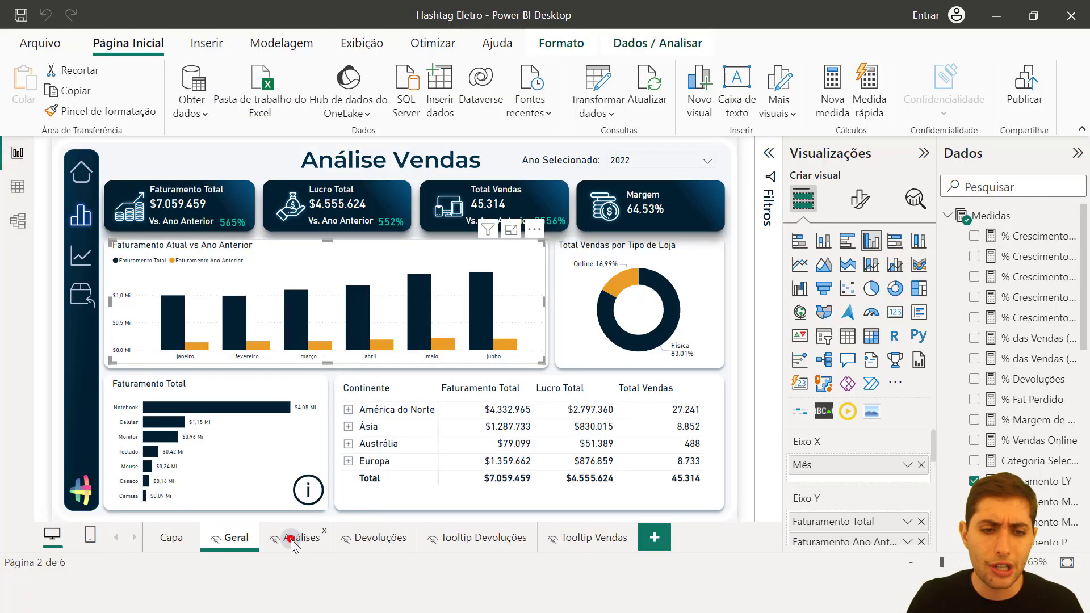
click(293, 543)
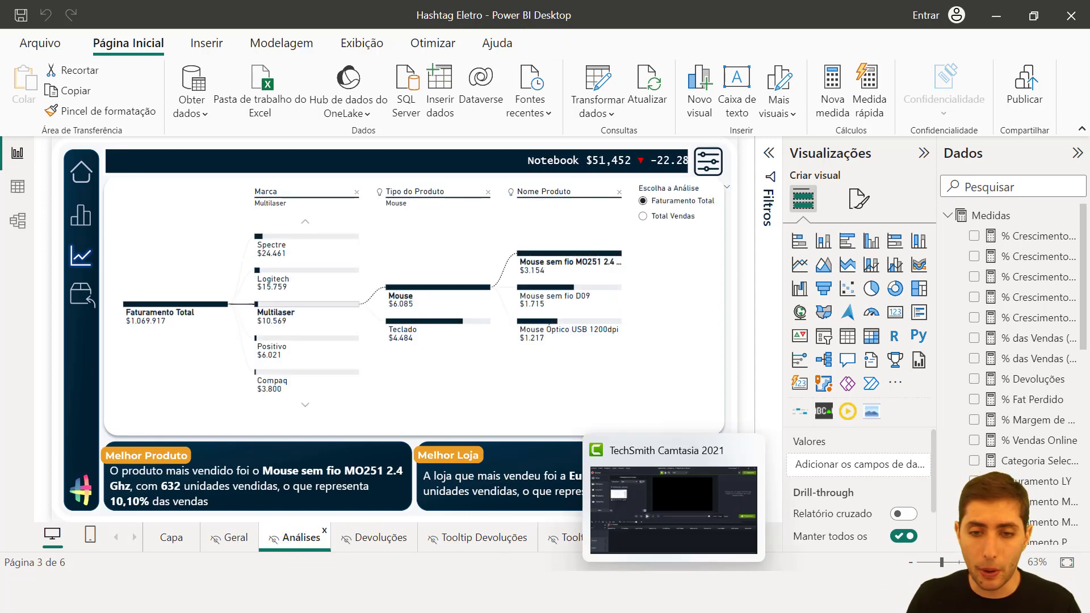
Step: Return to the untitled Power BI file, collapse the BaseVendas - Exemplo 1 fields and reopen the Power Query editor
mouse_move(636, 594)
click(565, 523)
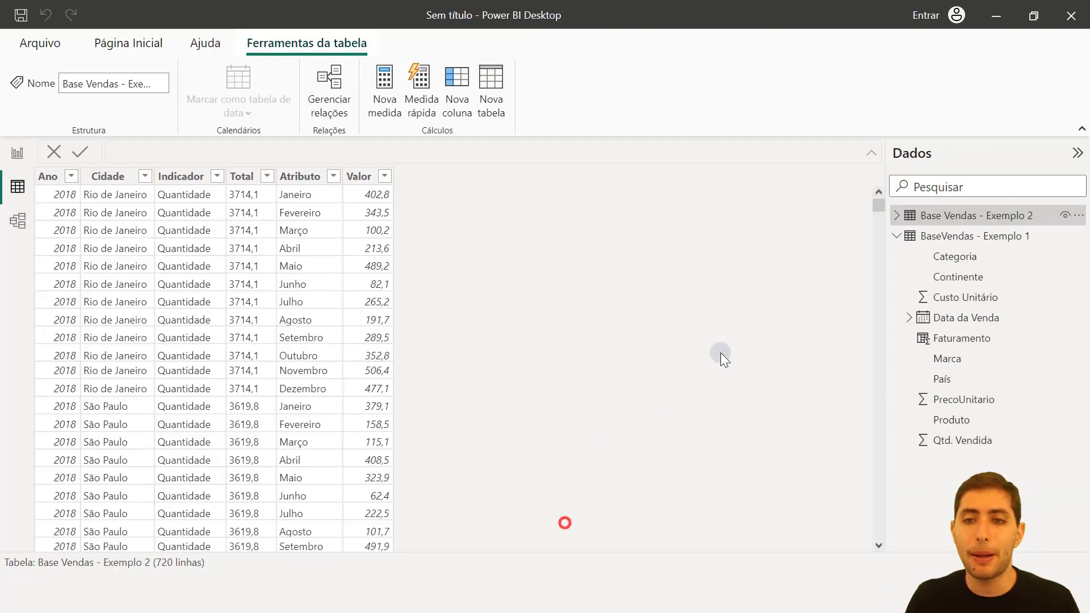
click(898, 235)
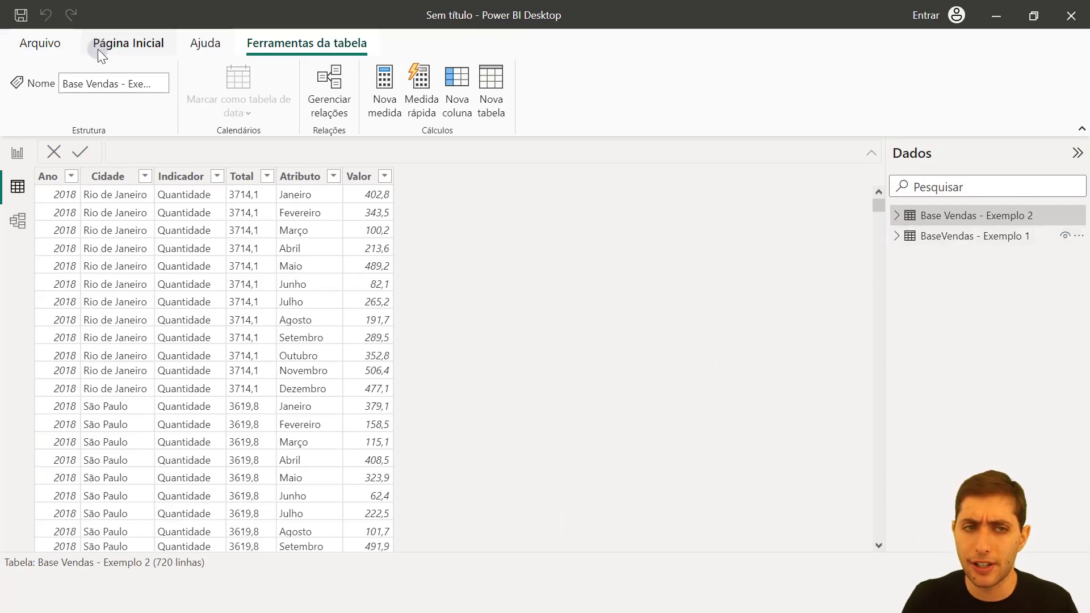
click(112, 45)
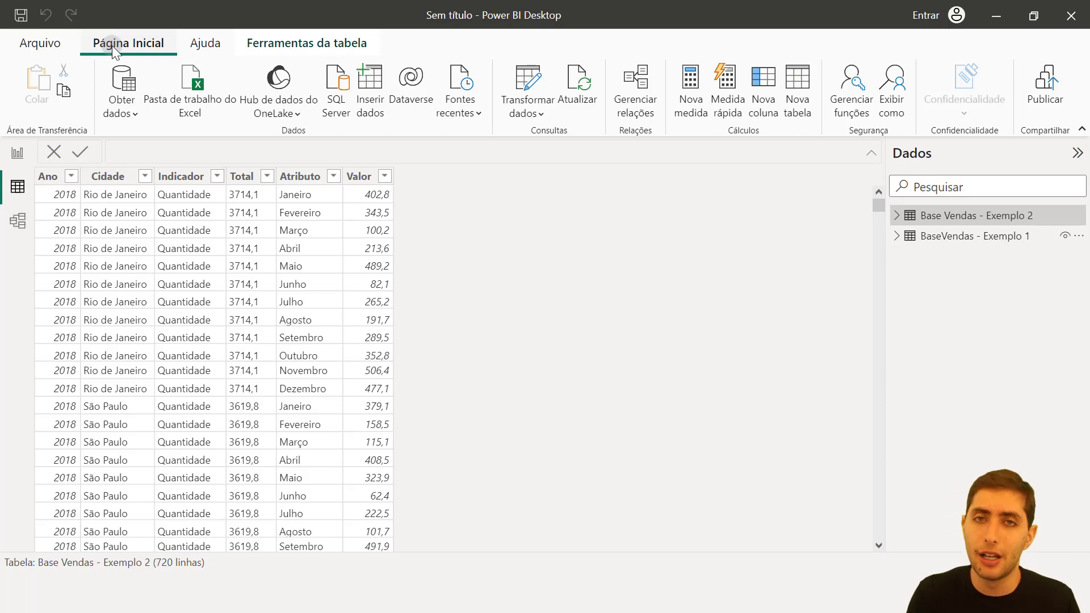
click(119, 44)
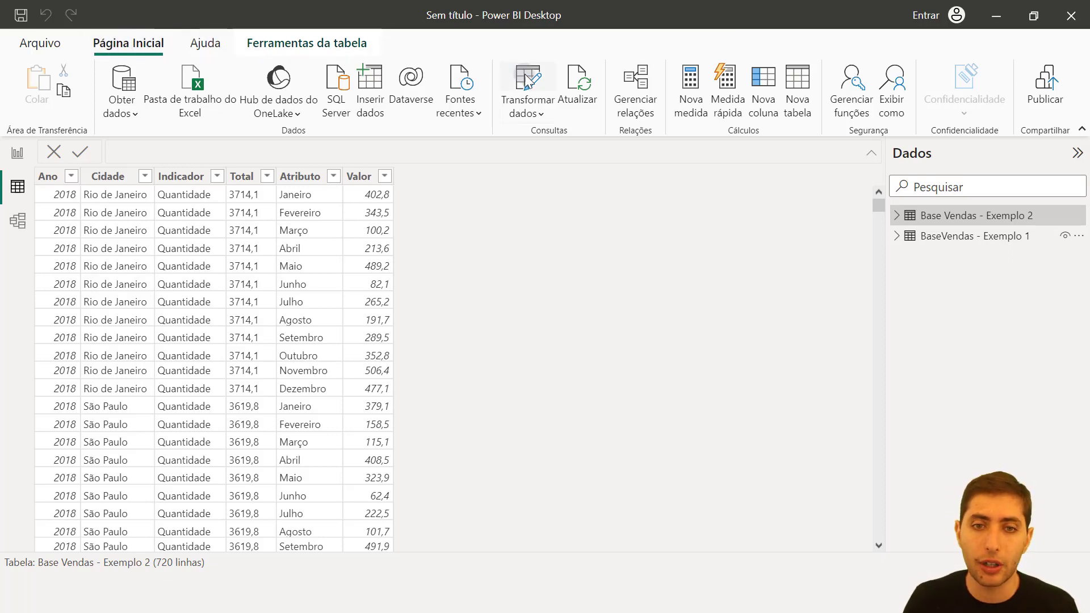
click(526, 75)
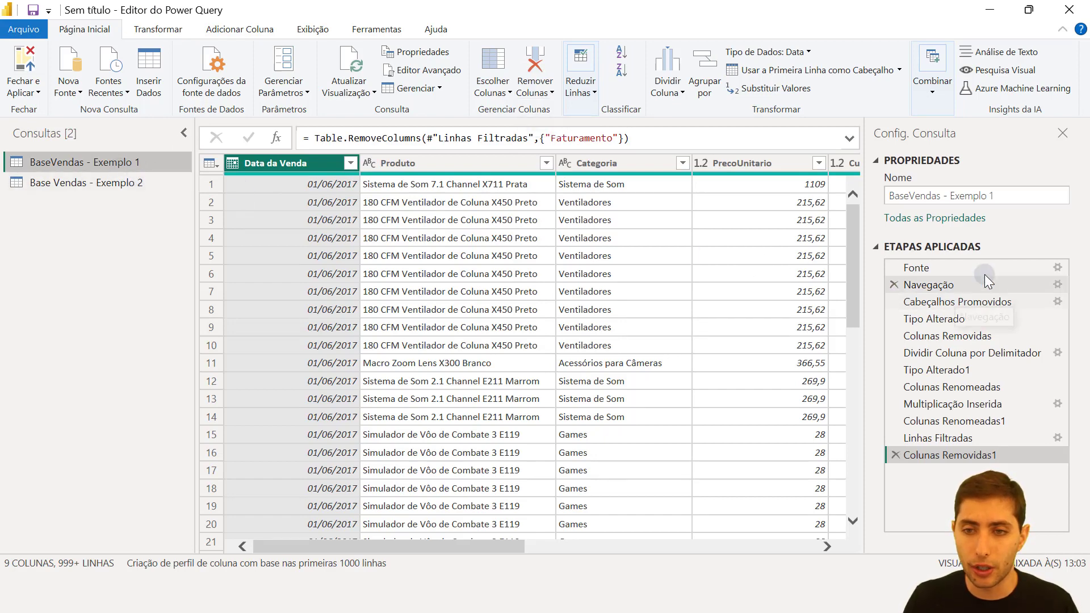
Step: Review the applied steps of BaseVendas - Exemplo 1 from Navegação to Dividir Coluna por Delimitador
click(927, 284)
click(934, 297)
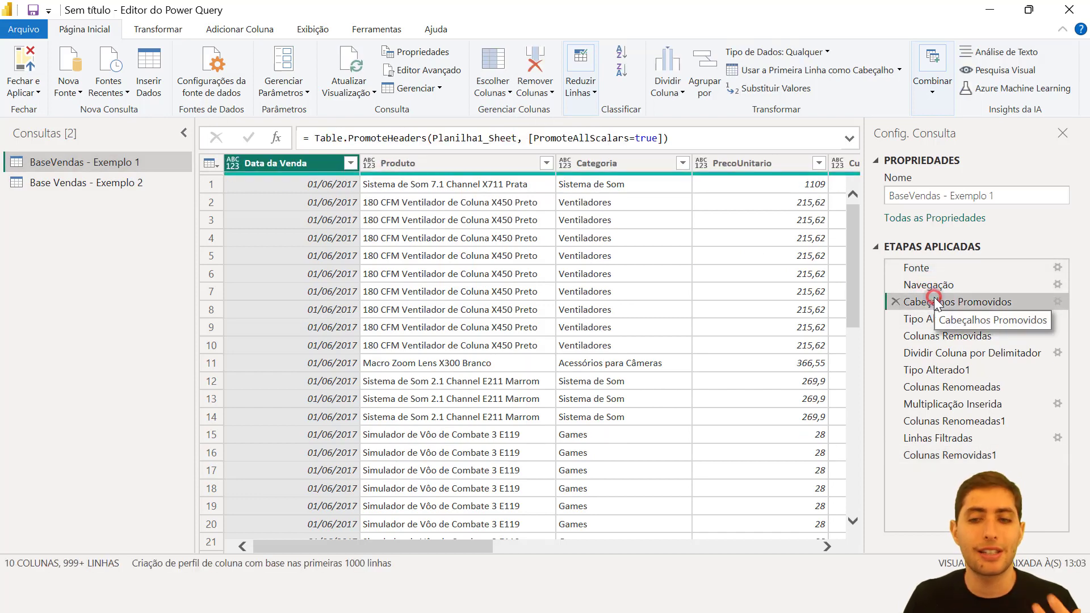
click(940, 312)
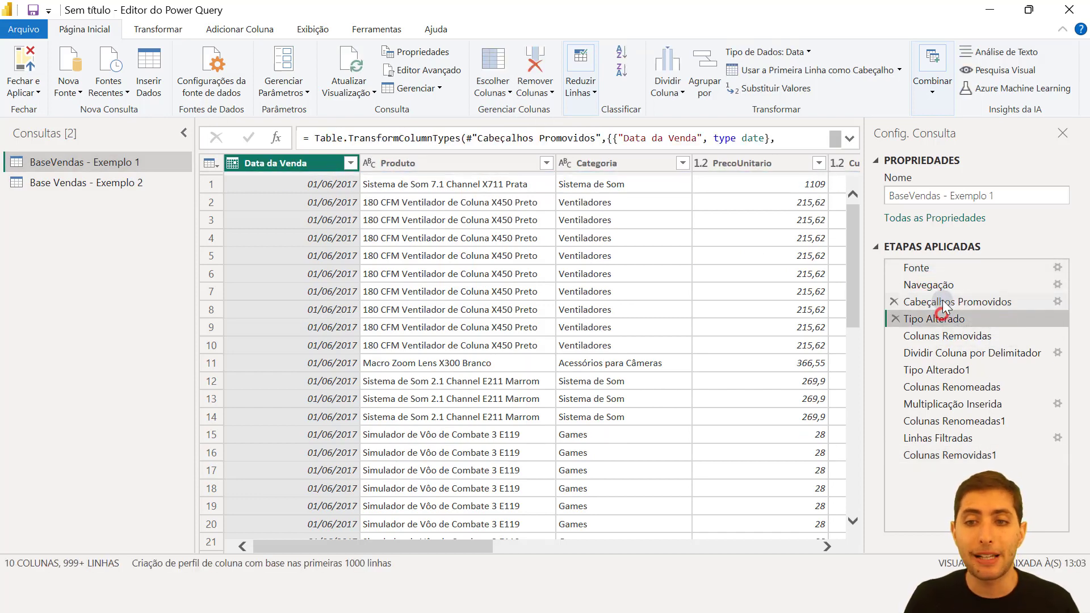
click(949, 335)
click(958, 352)
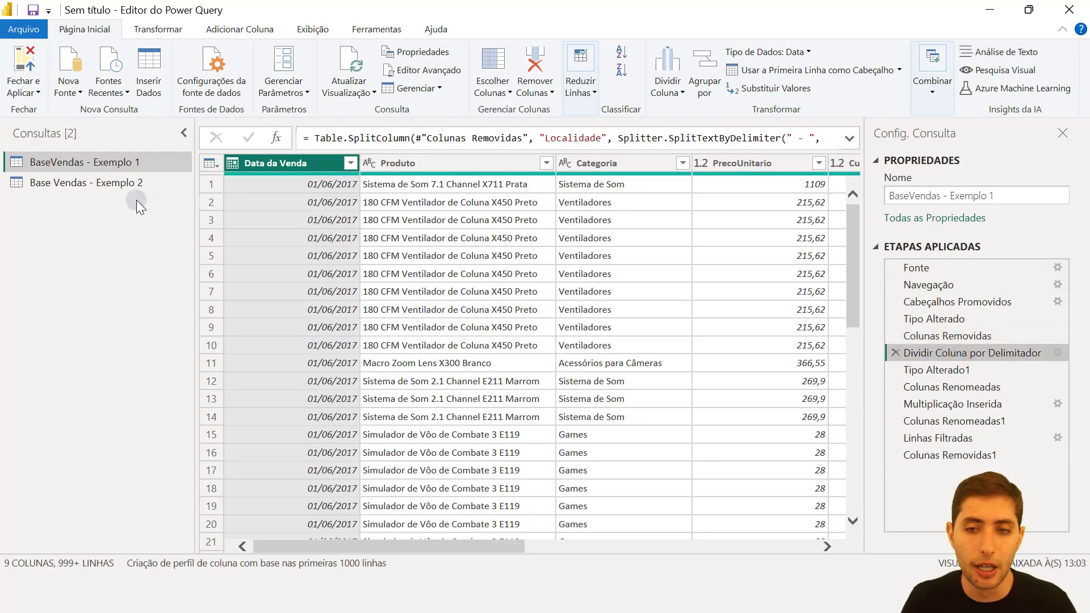
Step: Review the applied steps of Base Vendas - Exemplo 2 from Tipo Alterado to Colunas Não Dinâmicas
click(106, 185)
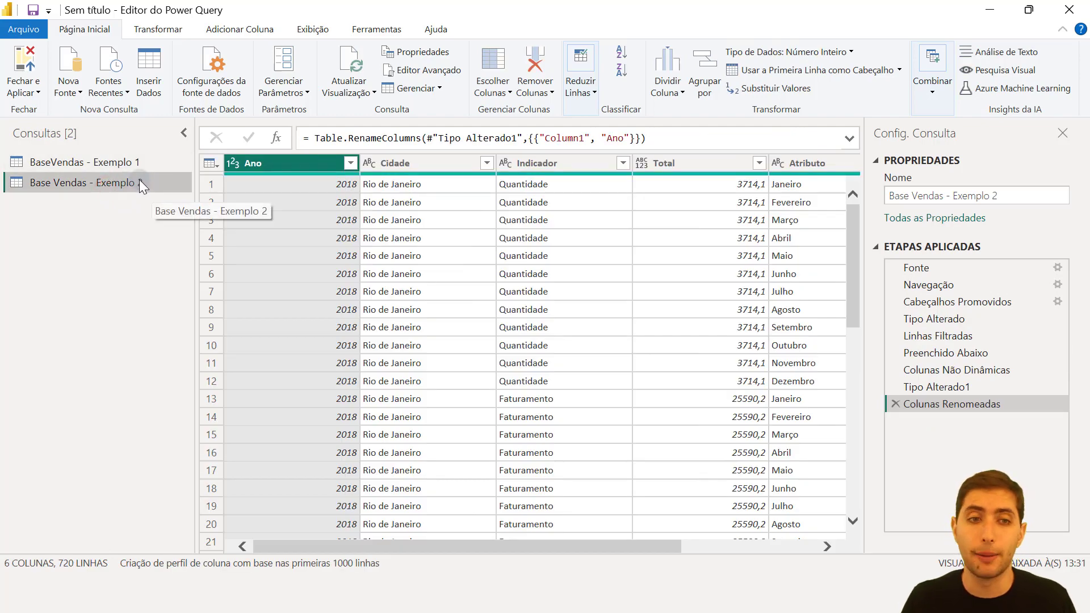
click(954, 320)
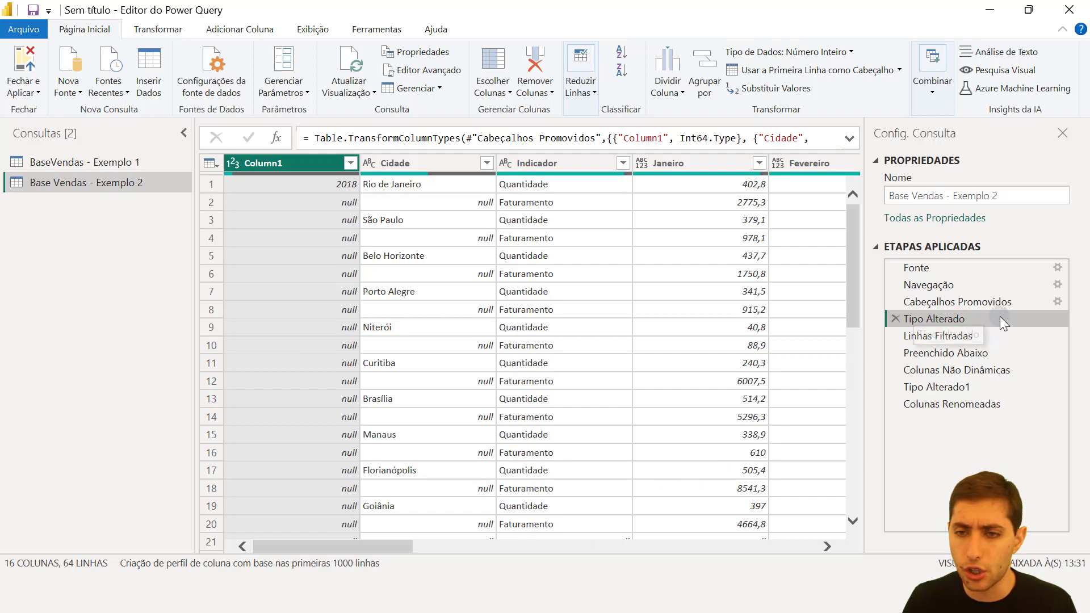
click(999, 335)
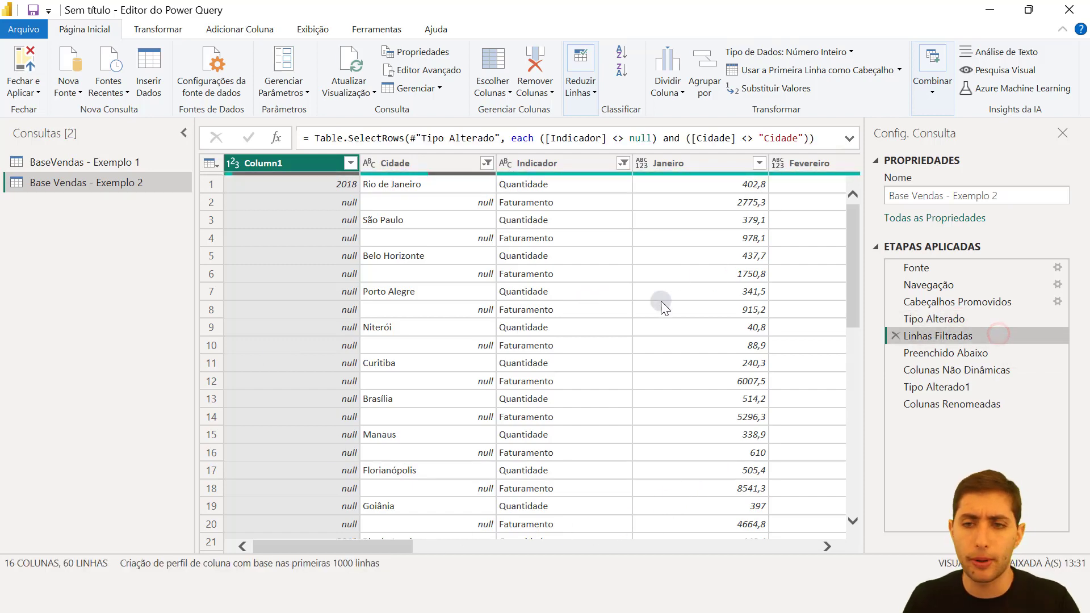
click(1005, 353)
click(981, 371)
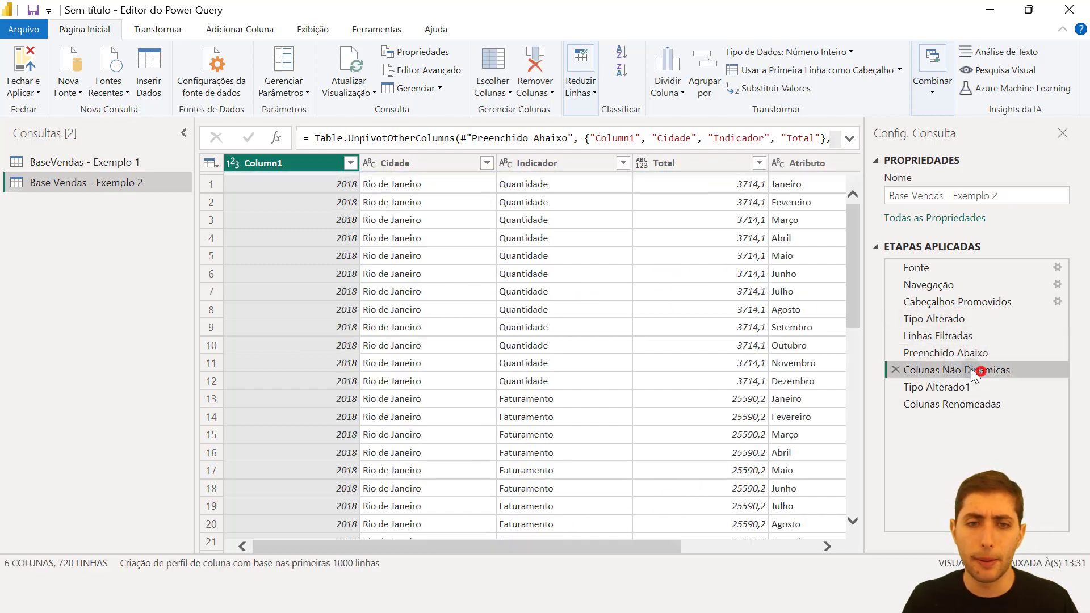
drag(663, 545, 792, 536)
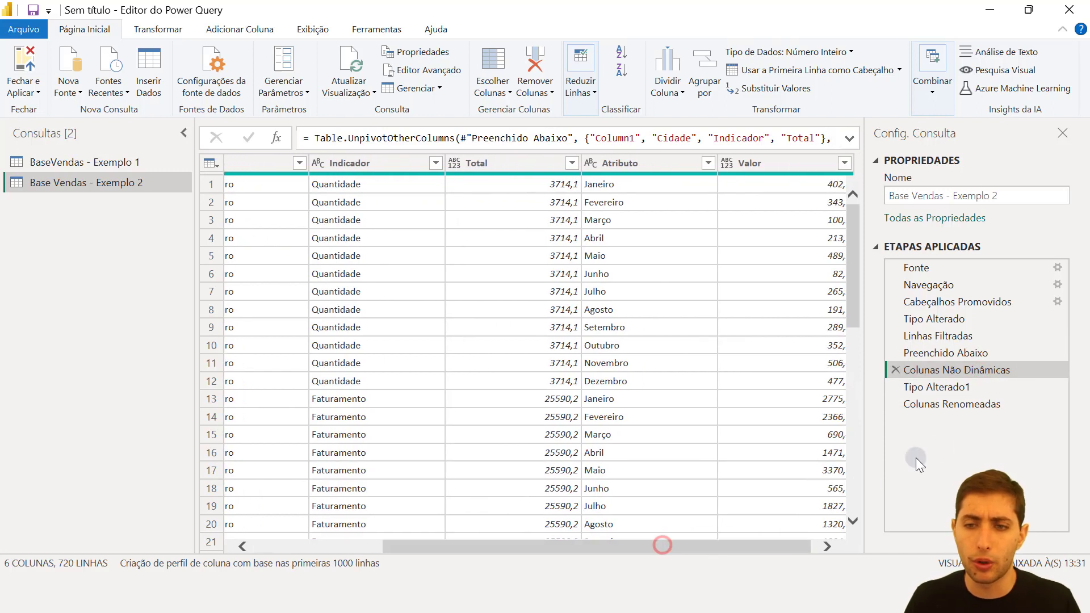
Step: Close and apply the query at its Colunas Renomeadas step and inspect the last rows of the loaded table
click(983, 402)
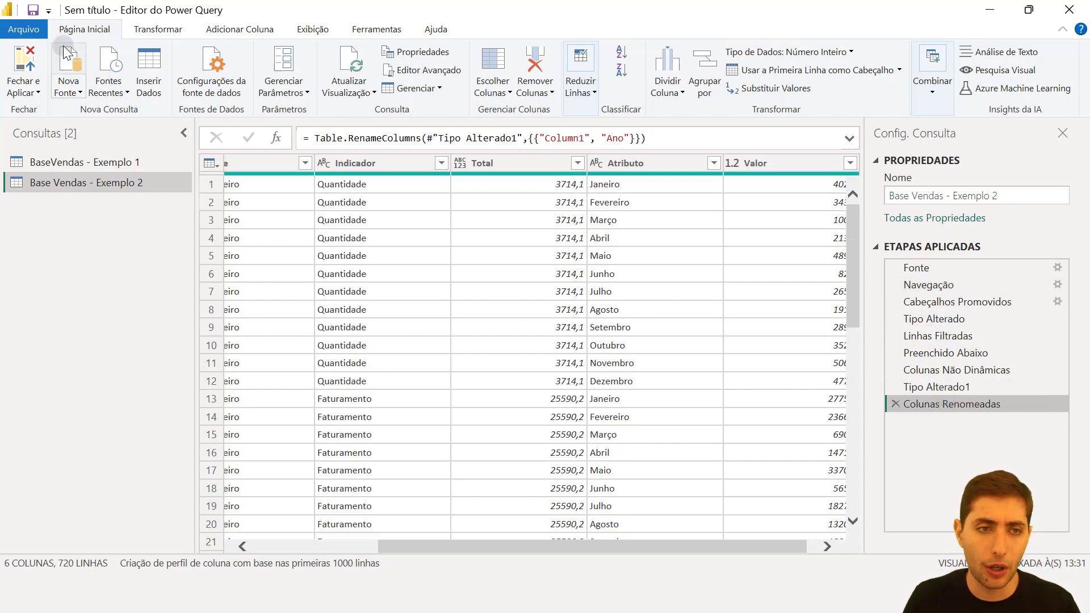
click(27, 59)
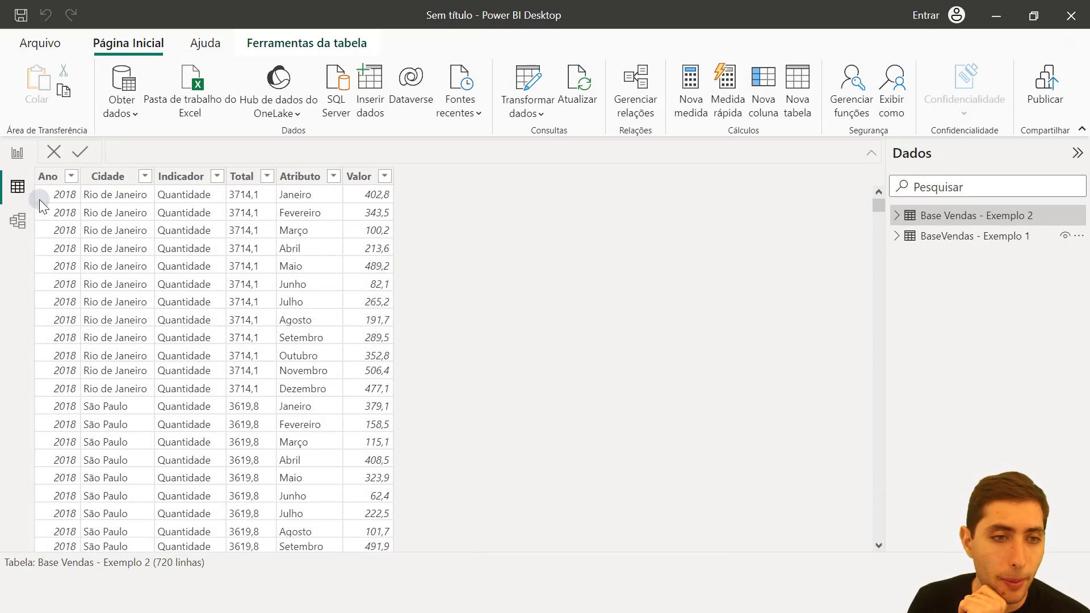
drag(881, 208, 879, 532)
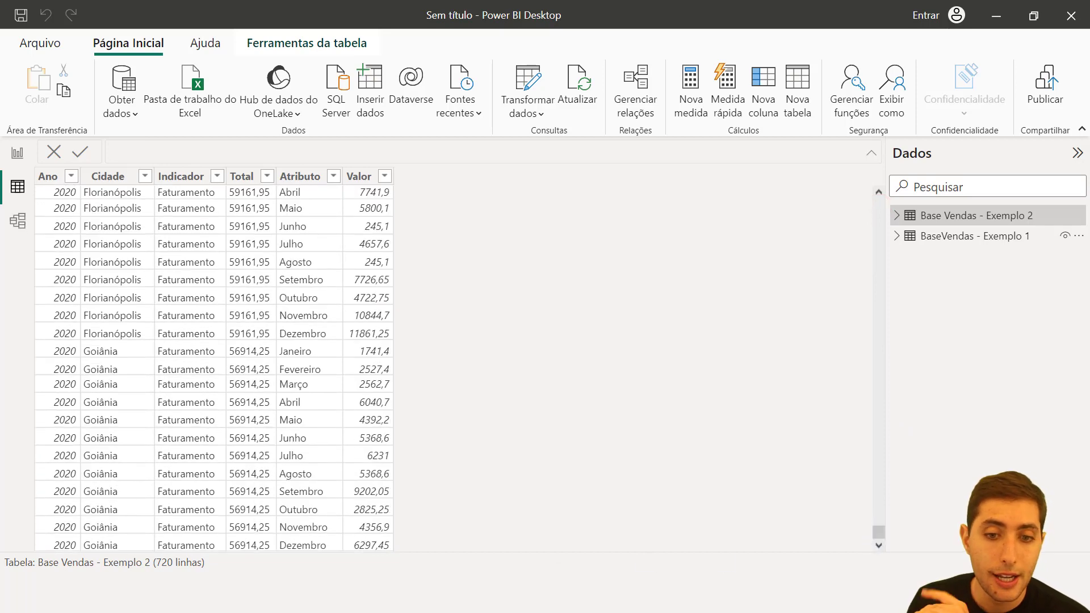
Step: Switch to File Explorer and open the Base Vendas workbook from the 11-22 folder in Excel
click(537, 592)
click(393, 421)
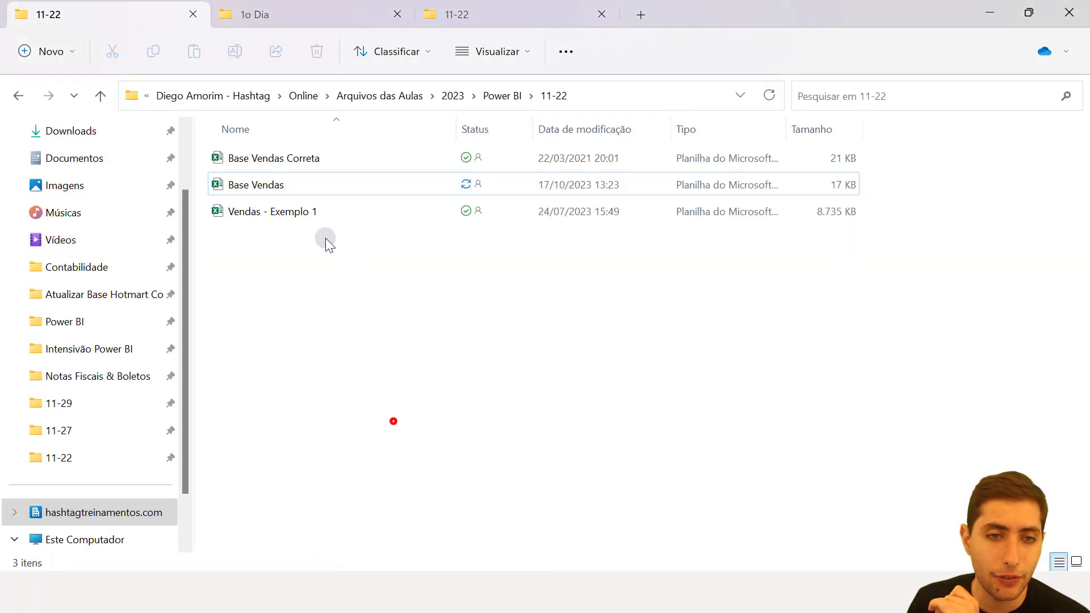
double_click(295, 183)
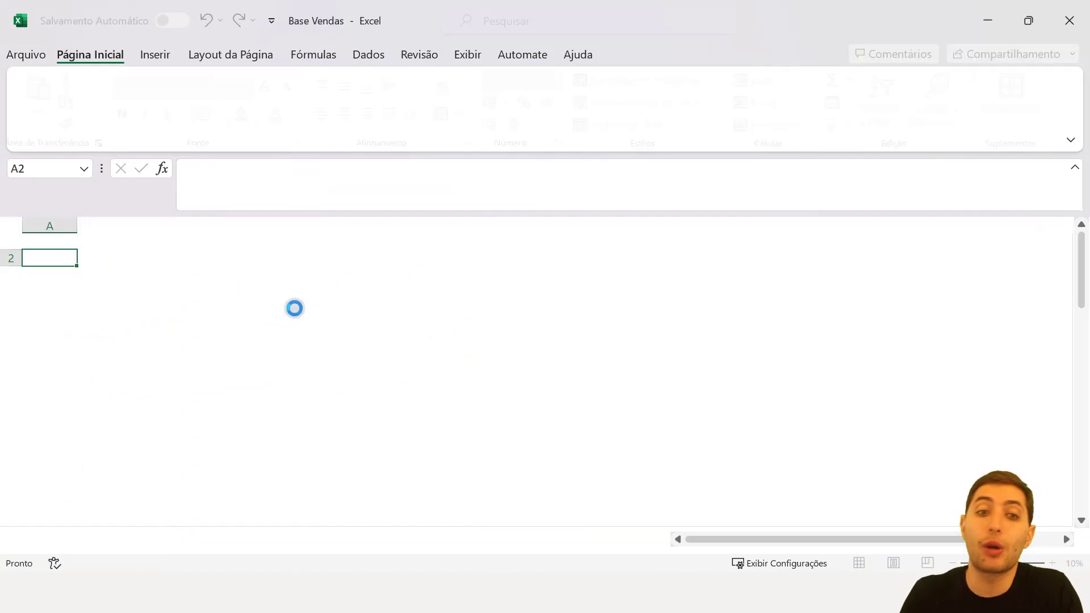
Step: Examine the 2020 block at the end of Planilha1 and copy it together with its header row 45
scroll(251, 330, down, 16)
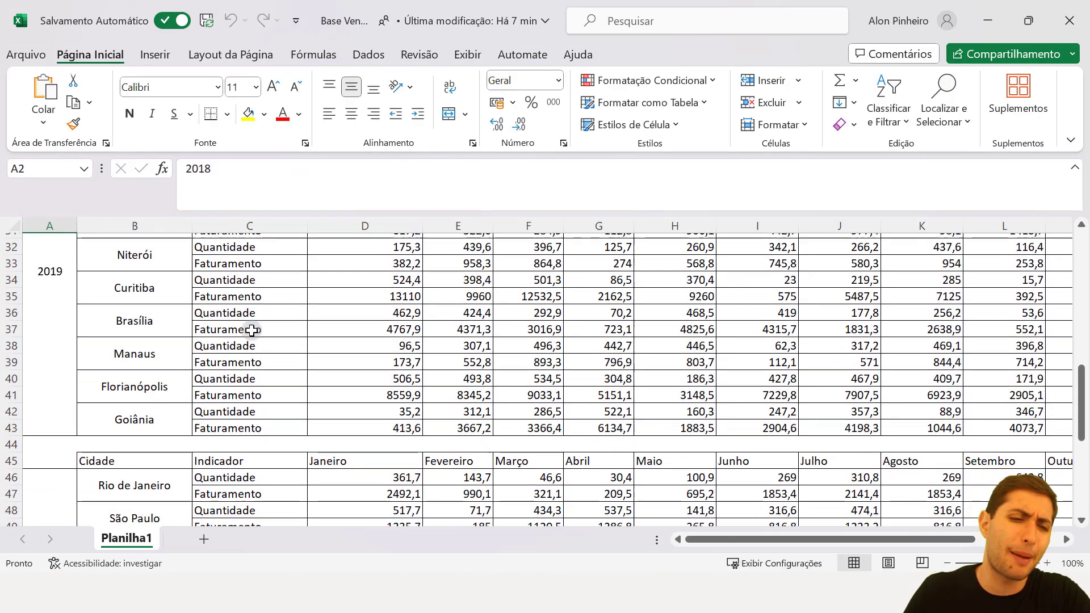
scroll(249, 332, up, 3)
click(28, 321)
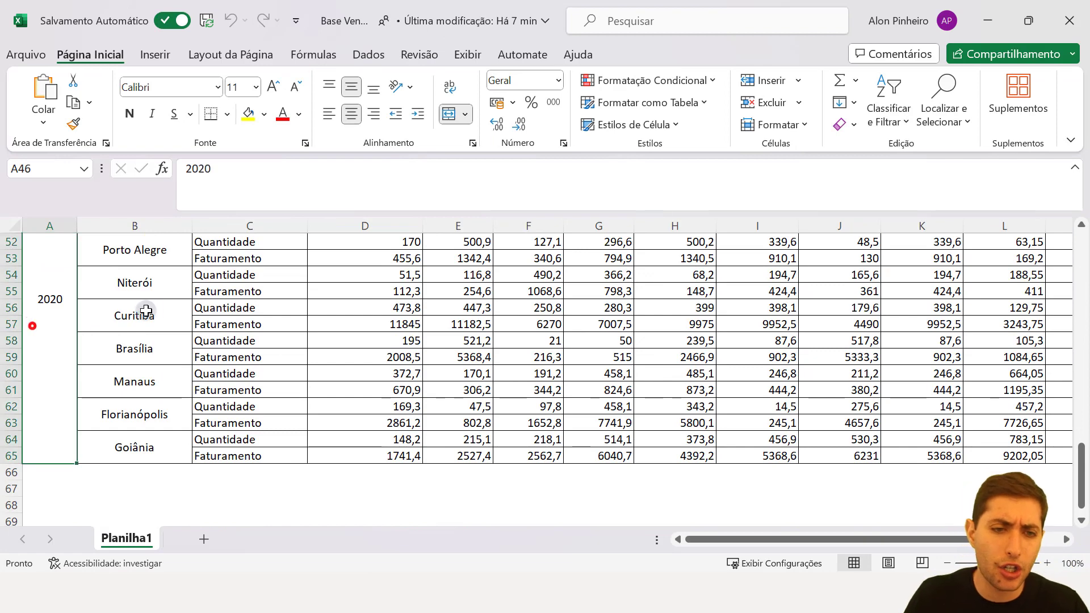
scroll(34, 320, up, 1)
drag(376, 319, 943, 318)
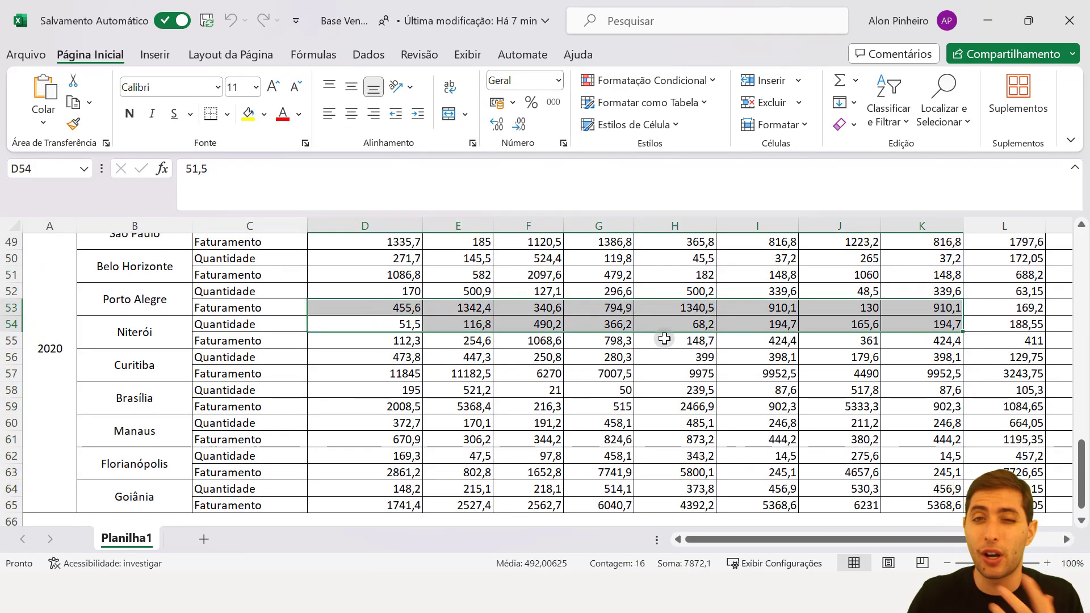
click(69, 353)
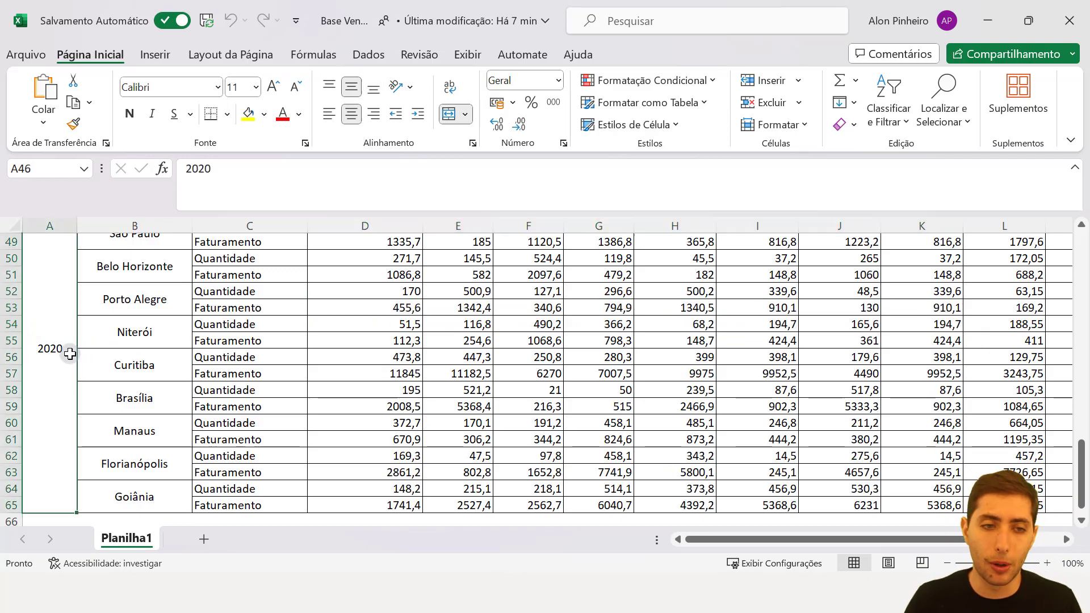
key(Up)
key(ctrl+shift+Right)
key(ctrl+shift+Right)
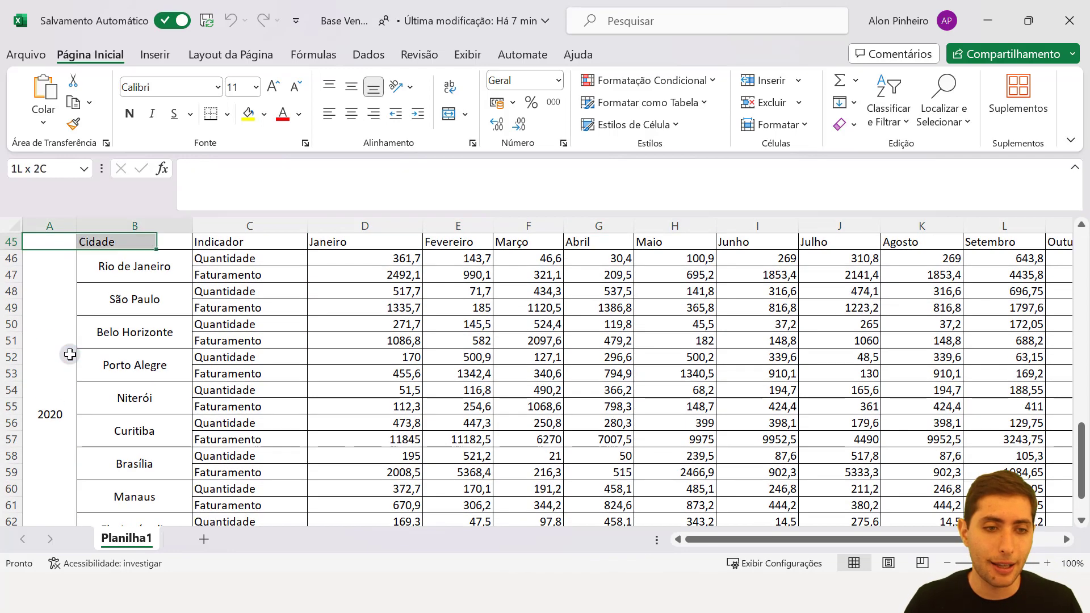
key(ctrl+shift+Down)
key(ctrl+c)
Step: Paste the copied block below the existing data, starting at row 67 with one blank row between the blocks
key(Down)
key(Down)
key(Down)
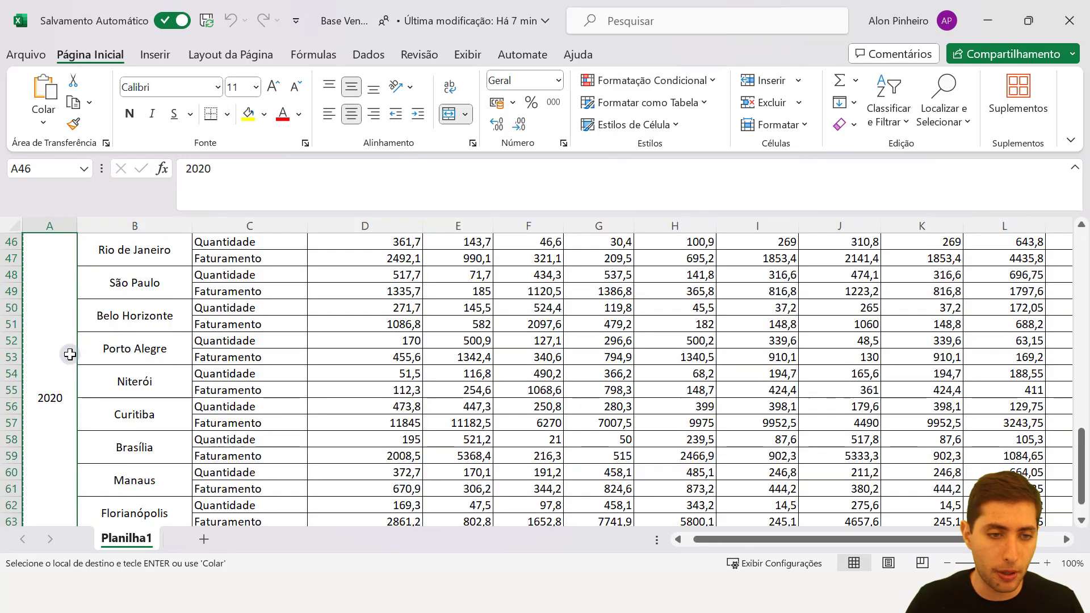
key(ctrl+v)
key(Down)
scroll(69, 354, down, 1)
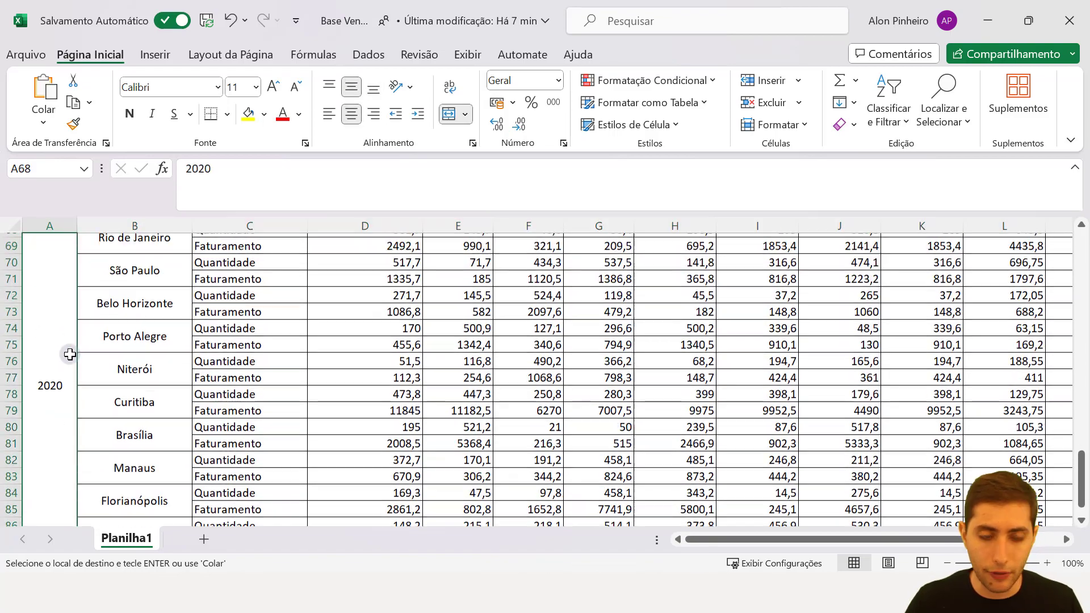
Step: Set the pasted block's year in A68 to 2021, then save and close the Base Vendas workbook
text(2021)
key(Return)
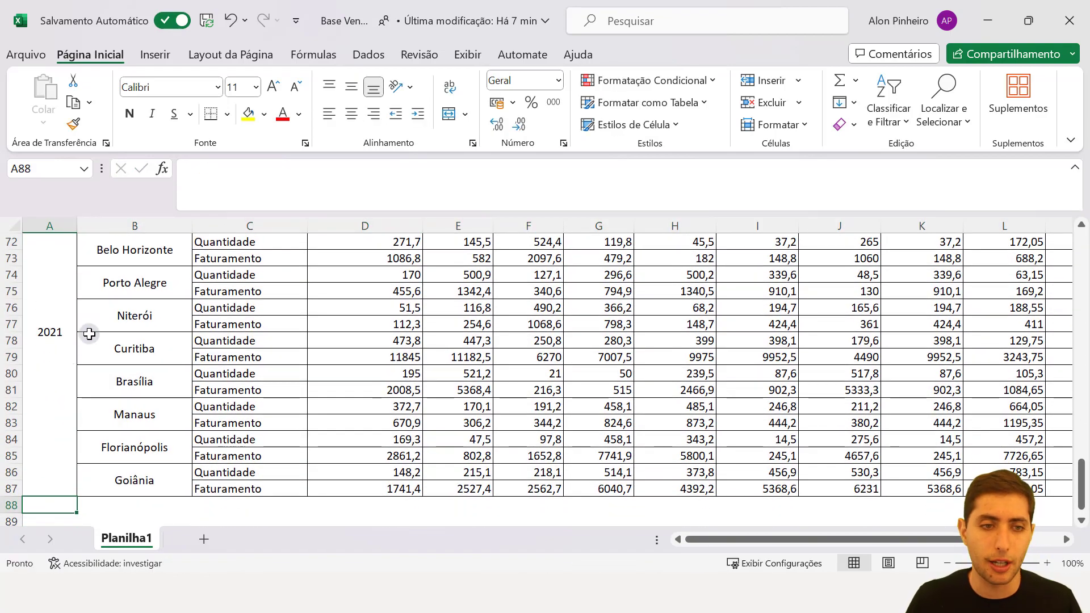
click(213, 22)
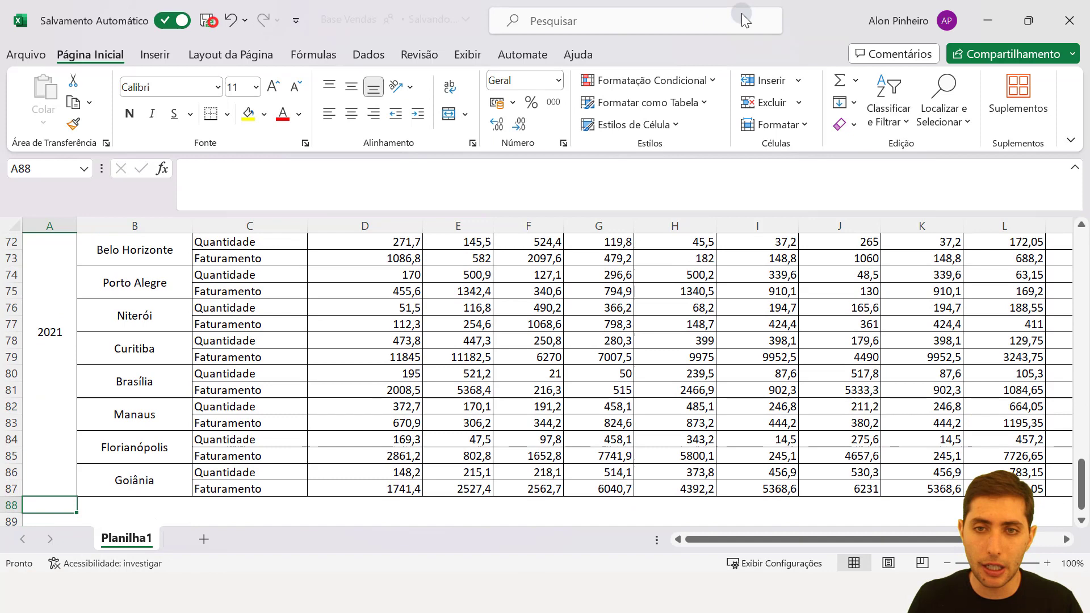
click(1071, 33)
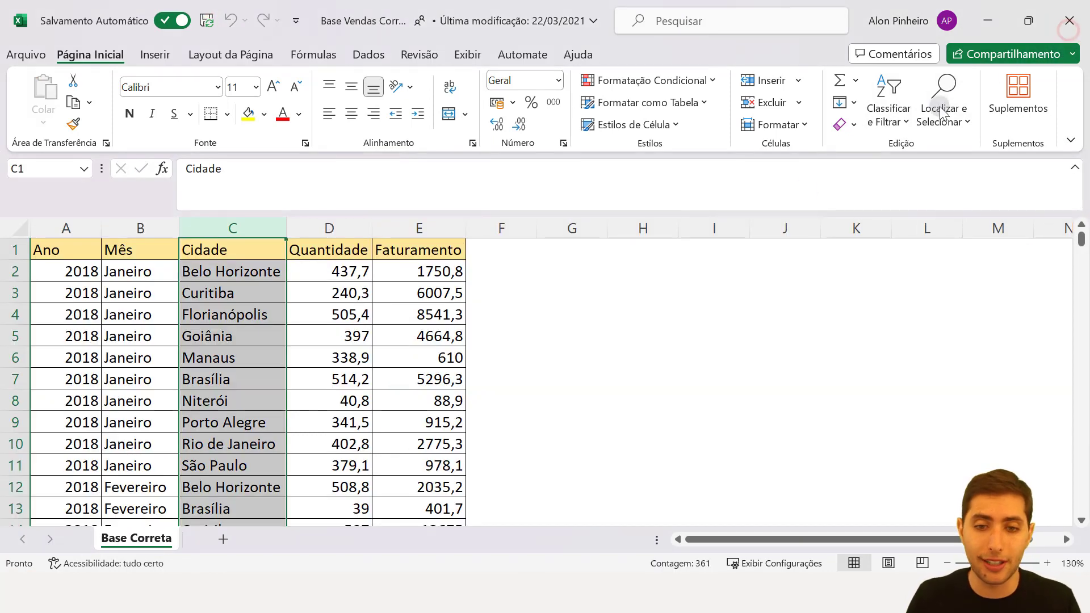
Step: Switch to the untitled Power BI Desktop report, refresh the data and inspect the rows of Base Vendas - Exemplo 2 down to the end
click(637, 593)
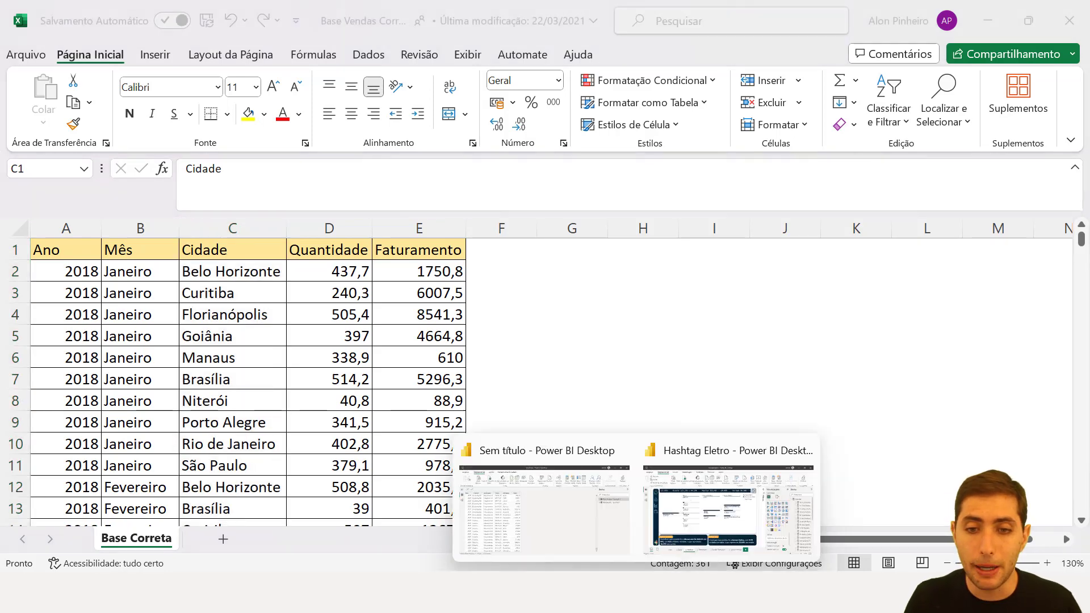
click(614, 543)
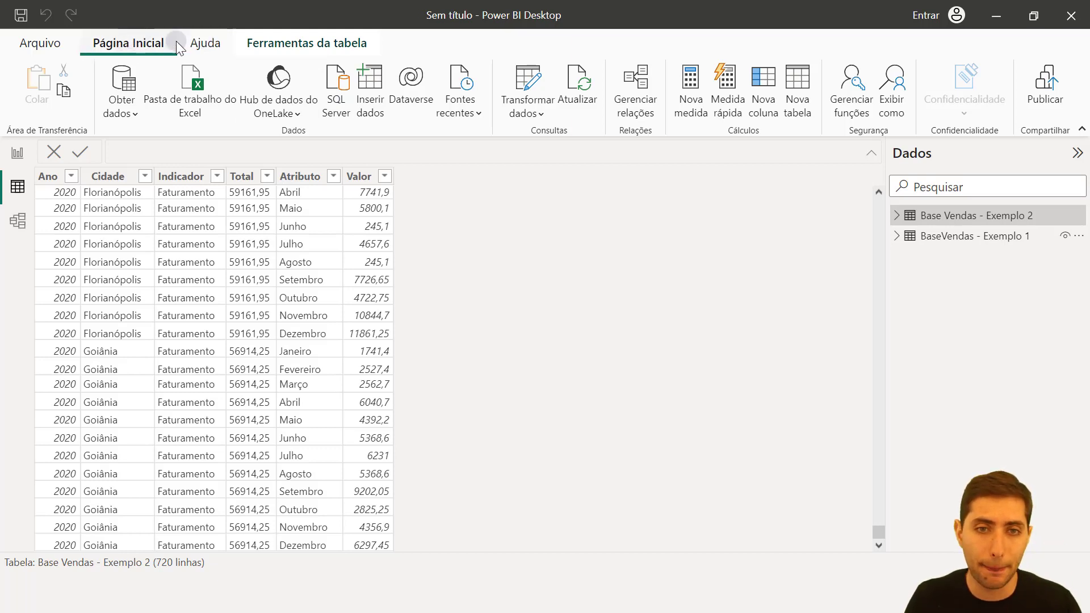
click(574, 92)
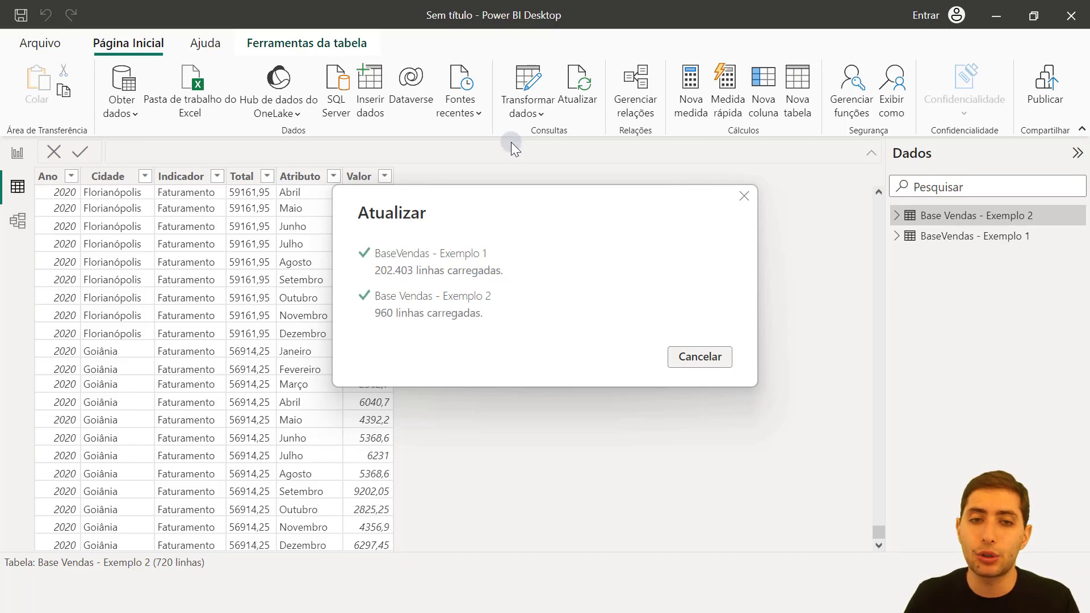
scroll(521, 268, down, 15)
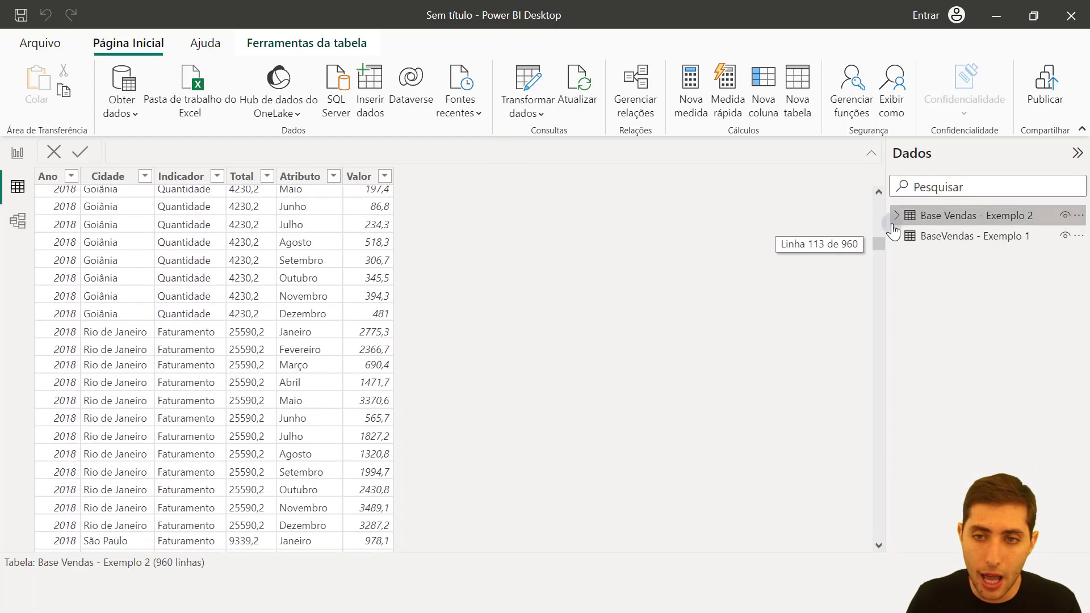
drag(879, 242, 865, 534)
drag(689, 451, 884, 189)
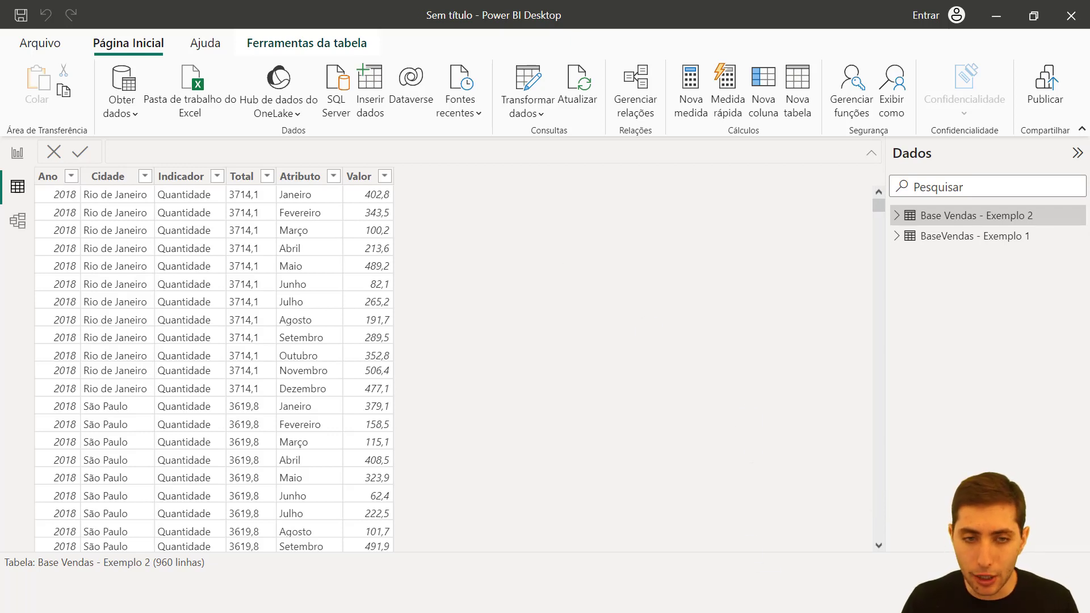
Step: Switch to the WordPad document and write the heading "Power Query:"
click(774, 591)
text(Power )
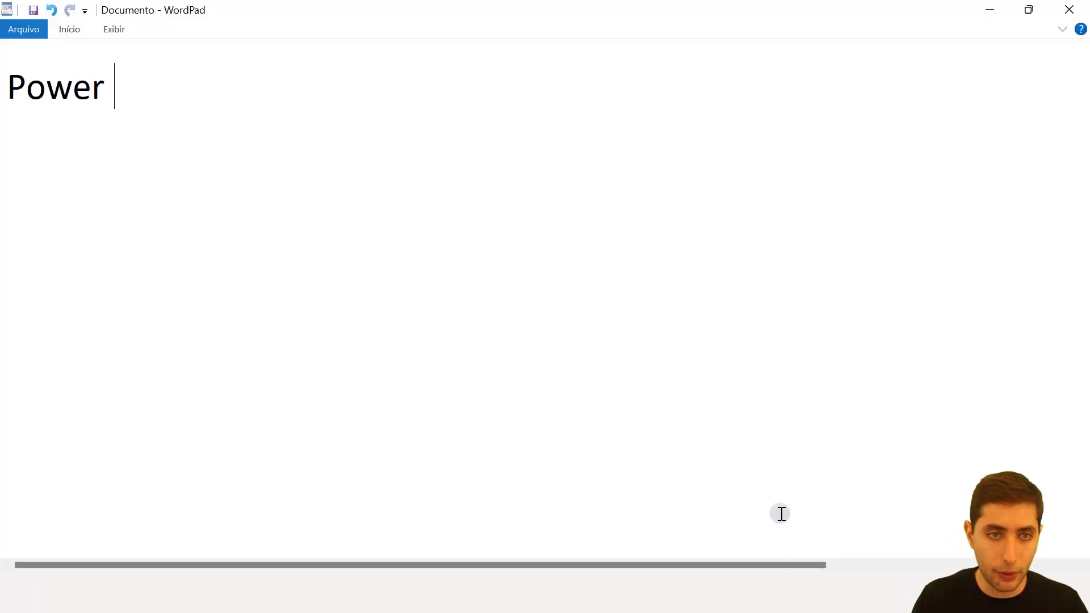
text(Query:)
key(Return)
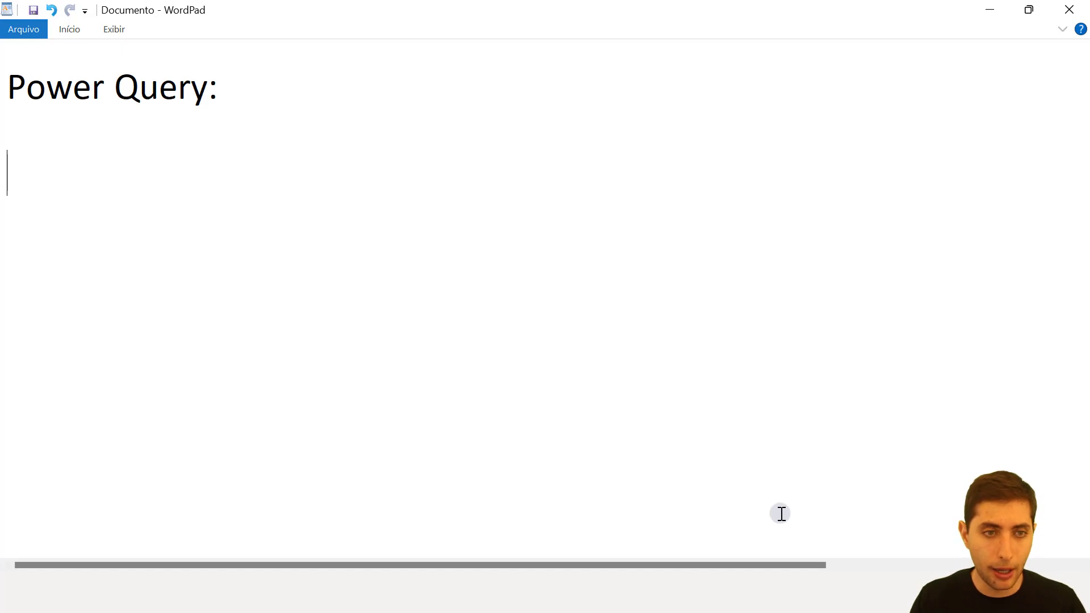
Step: Write the description "Ambiente de edição de planilhas do Power BI" below the heading
text(Ambiente de )
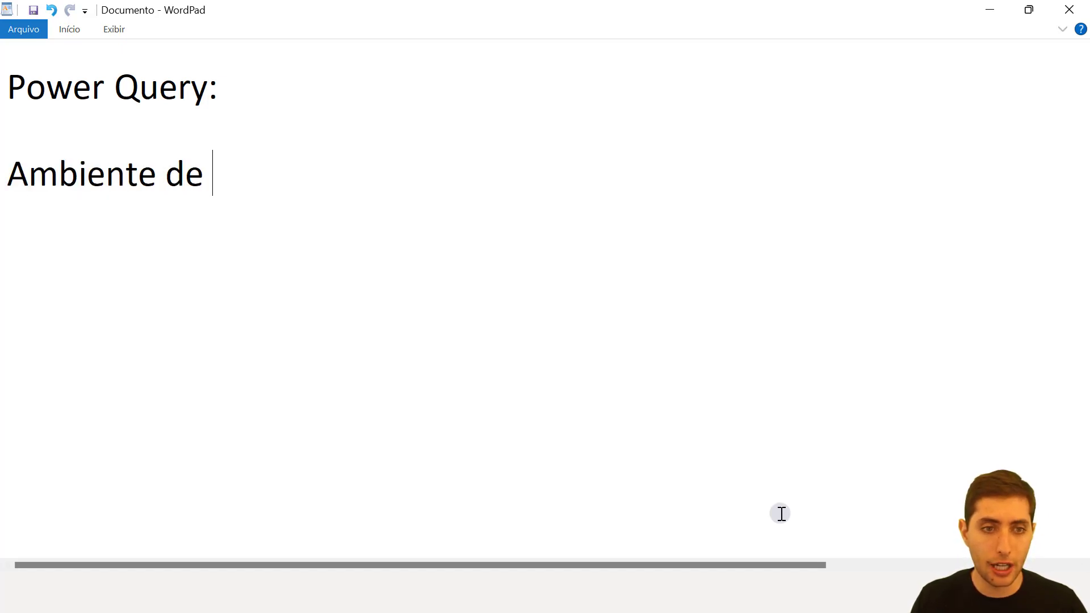
text(edição de plami)
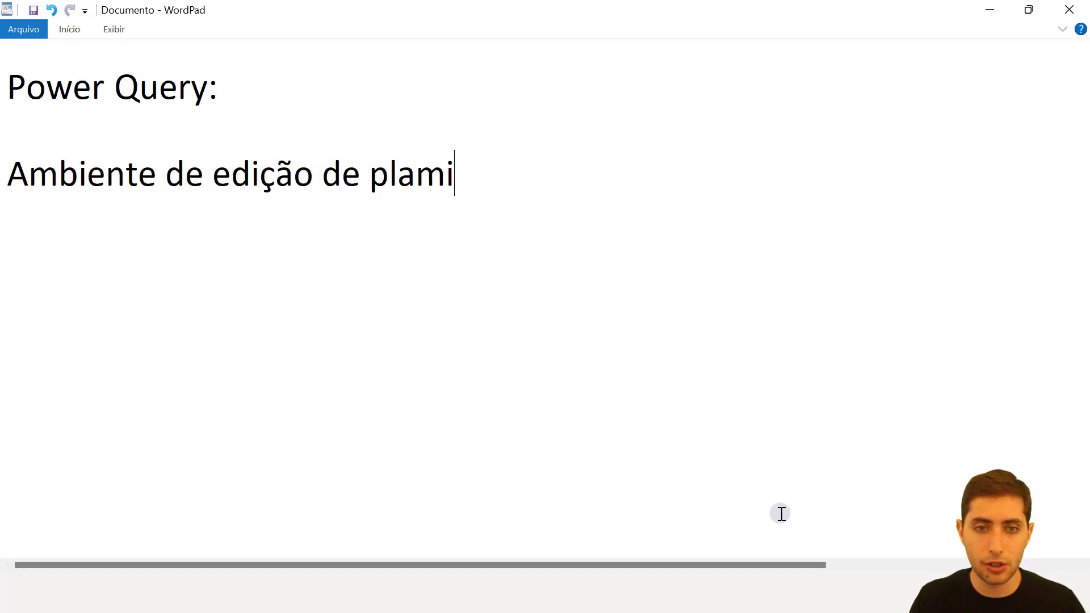
key(BackSpace)
key(BackSpace)
text(nilhas no)
key(BackSpace)
key(BackSpace)
key(BackSpace)
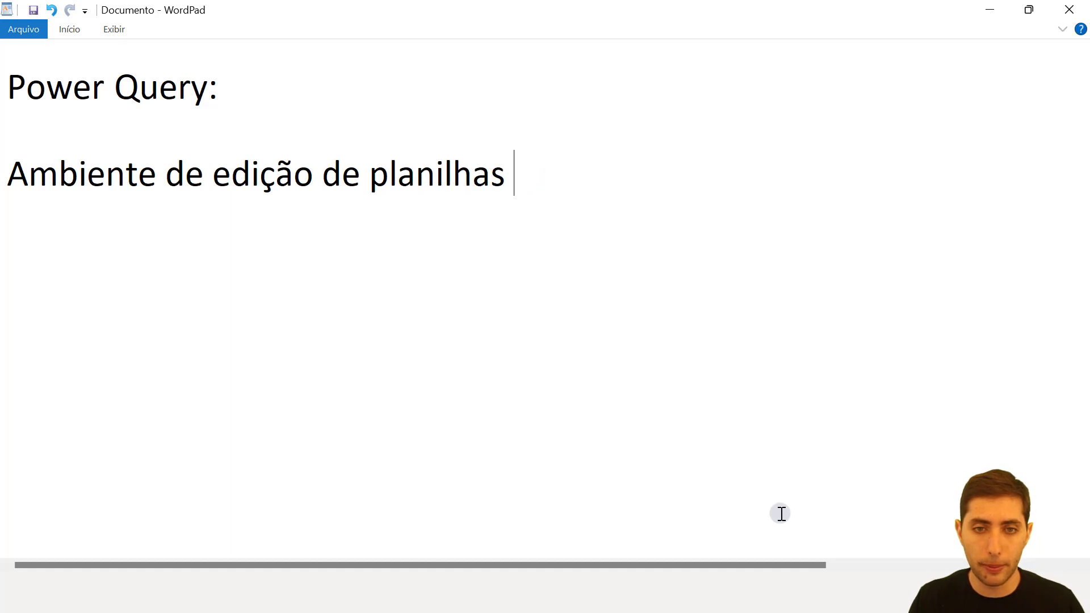
text(do Power BI)
Step: Add the dashed item "Acrescentar colunas, excluir colunas, excluir e acrescentar linhas" below the description, separated by a blank line
key(Return)
key(Return)
text(-)
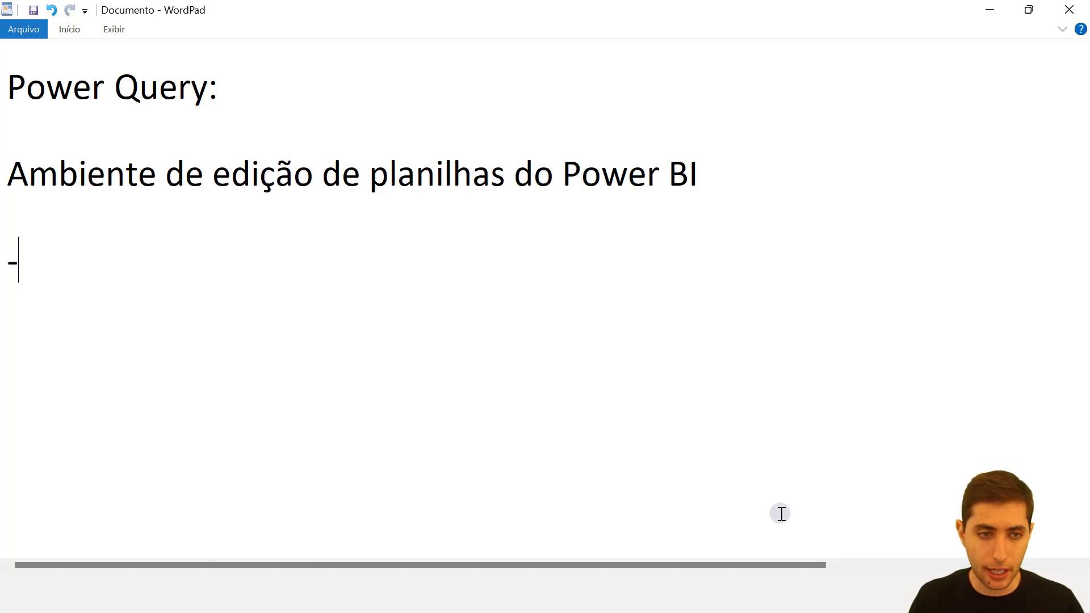
text( Acrescentar col)
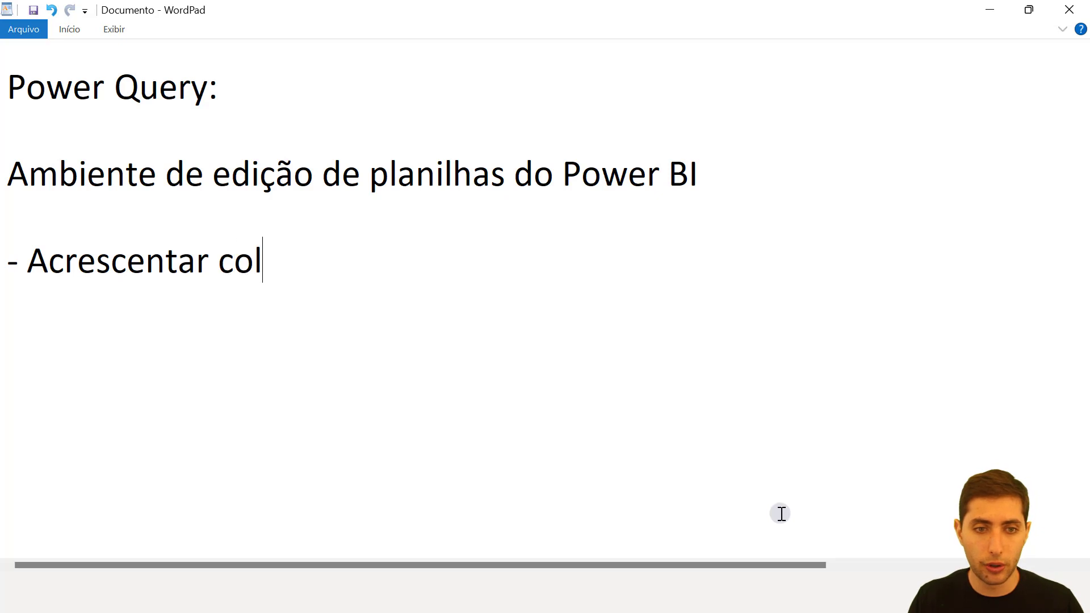
text(unas, excluir colun)
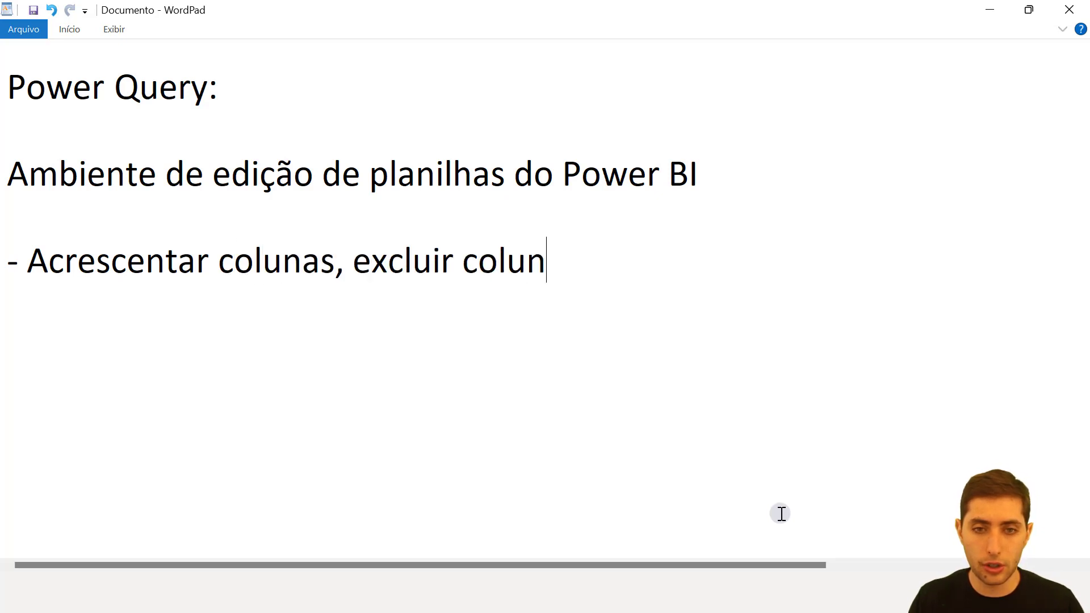
text(as, excluir )
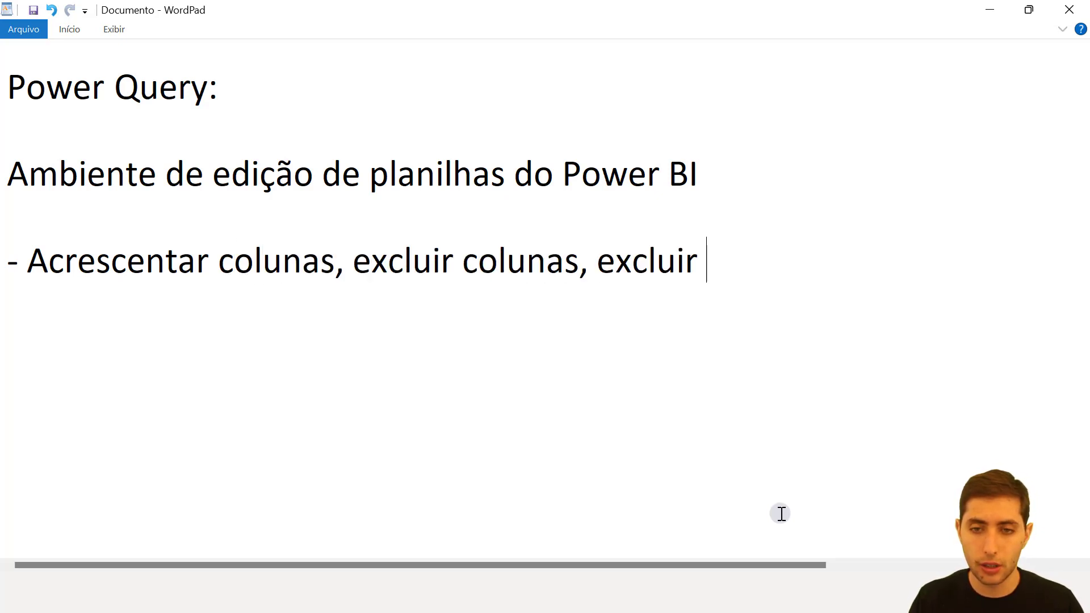
text(e acrescentar linha)
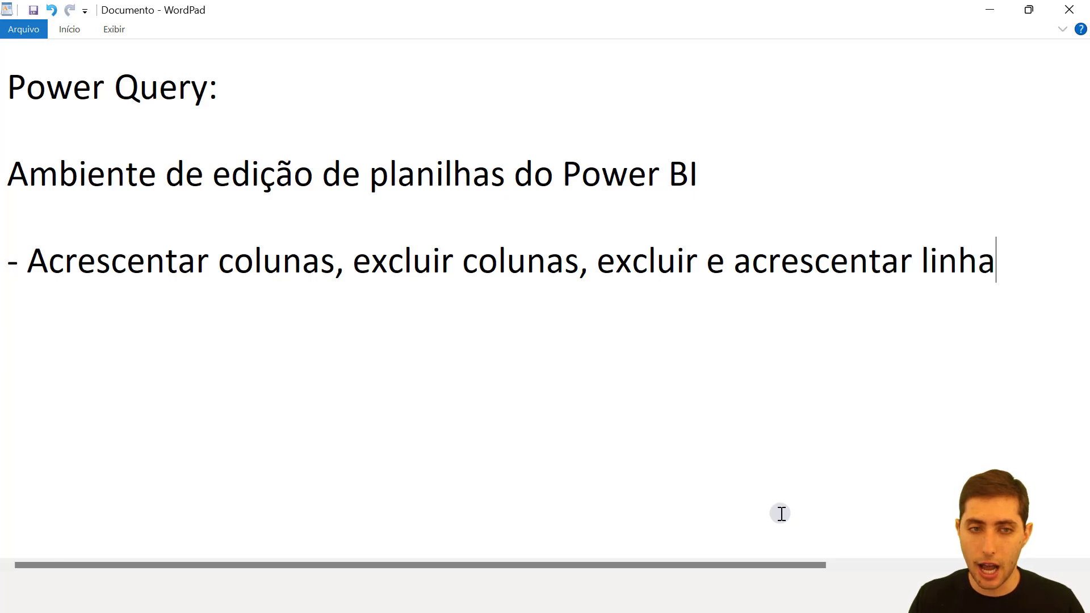
text(s)
Step: Add the dashed item "Reorganizar as informações da tabela" to the Power Query notes
key(Return)
key(Return)
text(- )
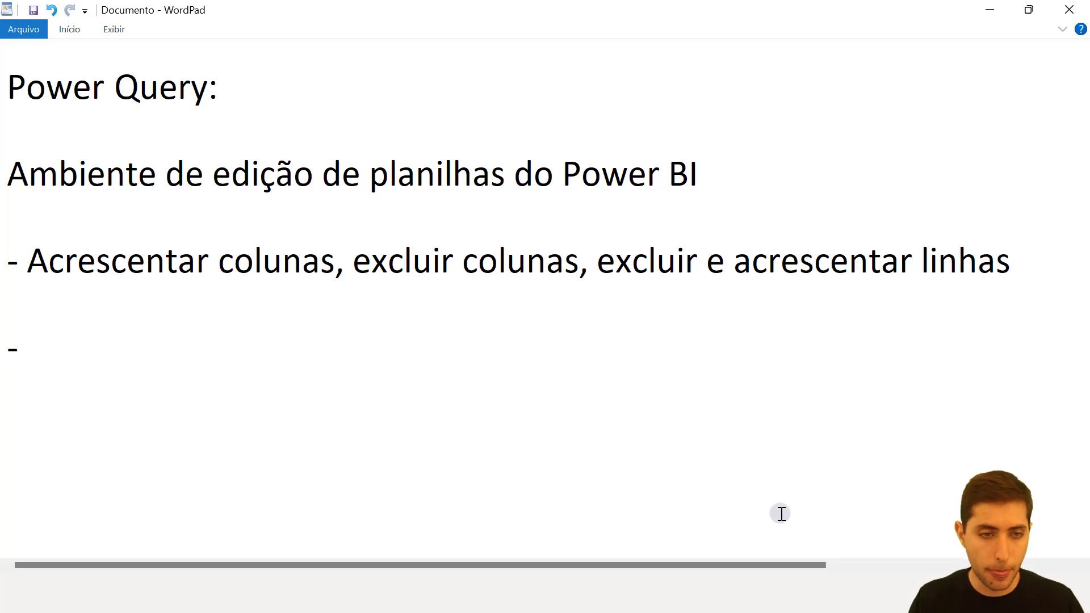
text(F)
key(BackSpace)
text(Reorga)
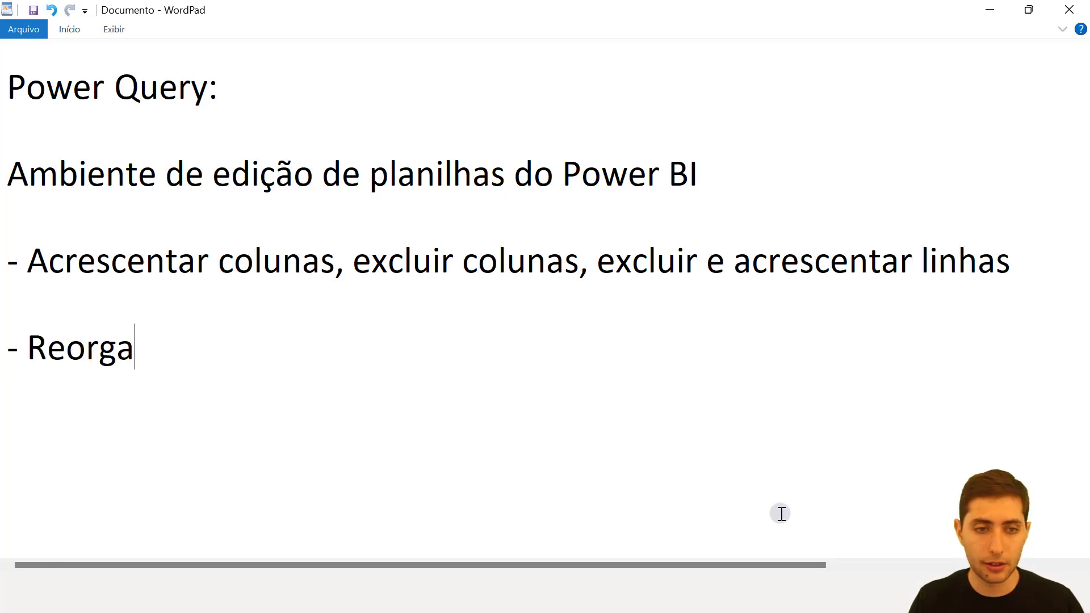
text(nizar as informações )
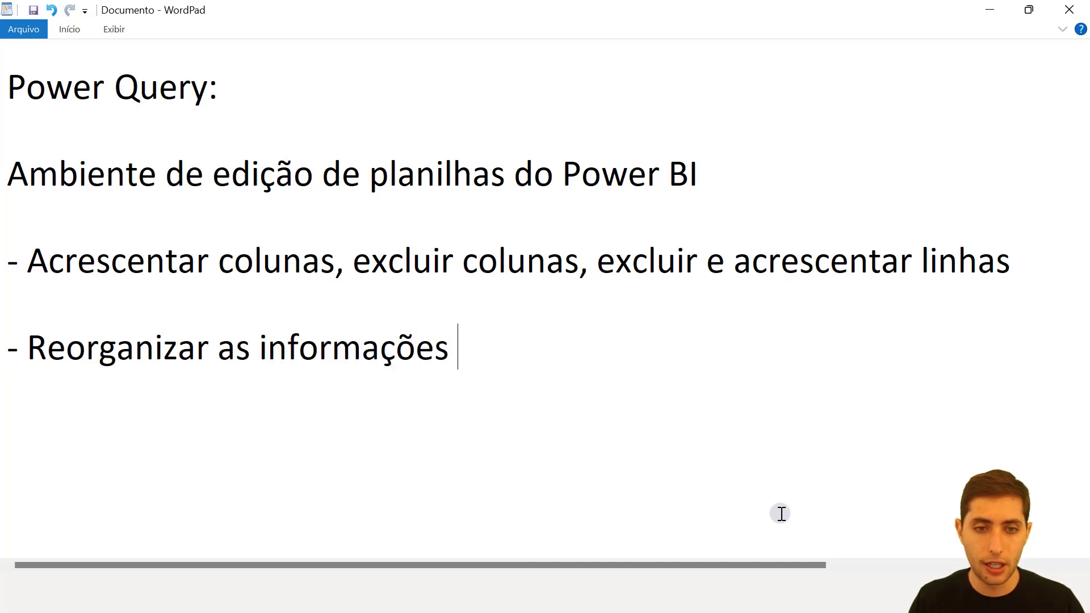
text(da tabela)
Step: Add the dashed item "Definir os tipos das colunas" to the Power Query notes
key(Return)
key(Return)
text(- Definir os)
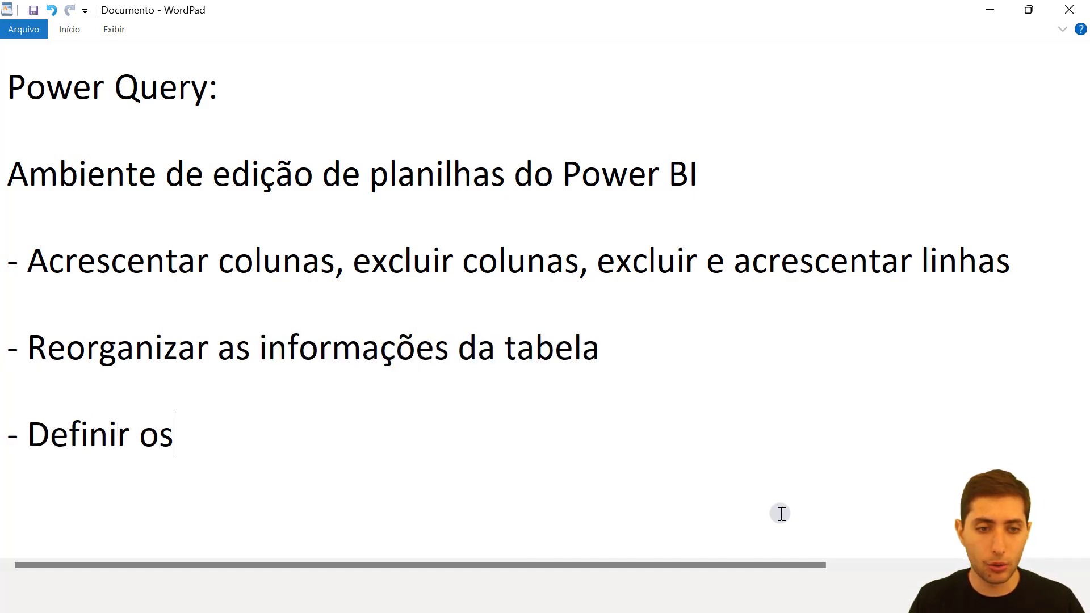
text( tipos das colunas)
Step: Start a new section headed "Power BI:" a few lines below and give it the dashed item "Fórmulas"
key(Return)
key(Return)
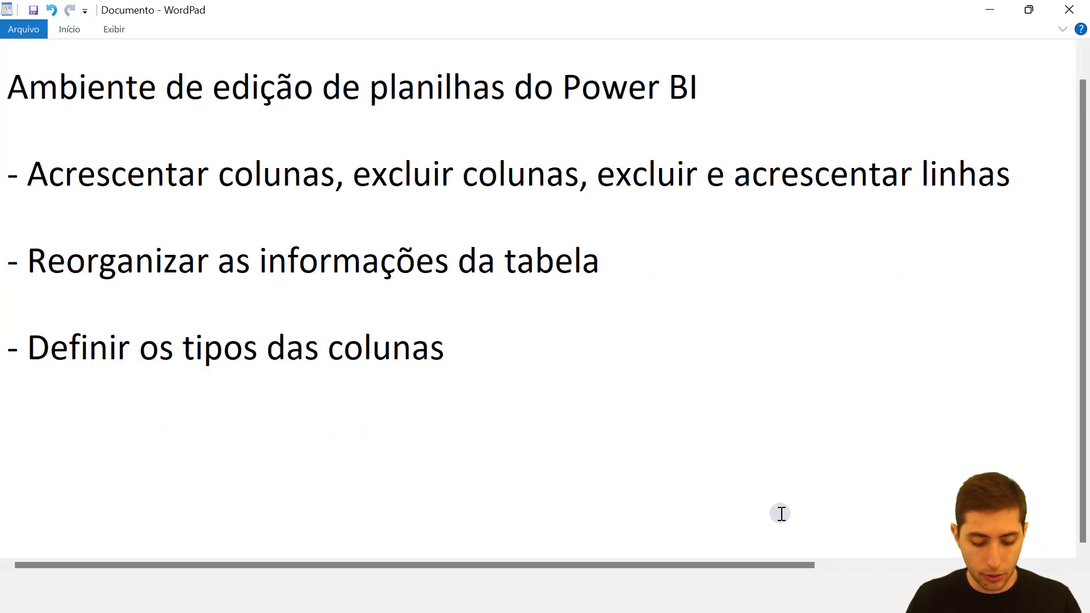
key(Return)
key(Return)
text(Power BI:)
key(Return)
key(Return)
text(- )
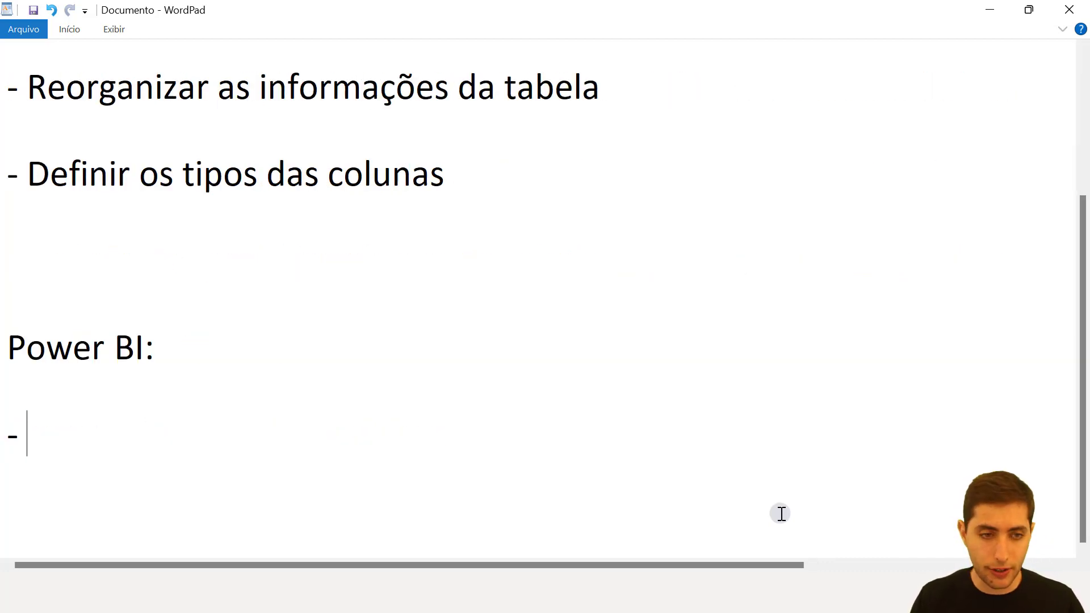
text(Fórmulas,)
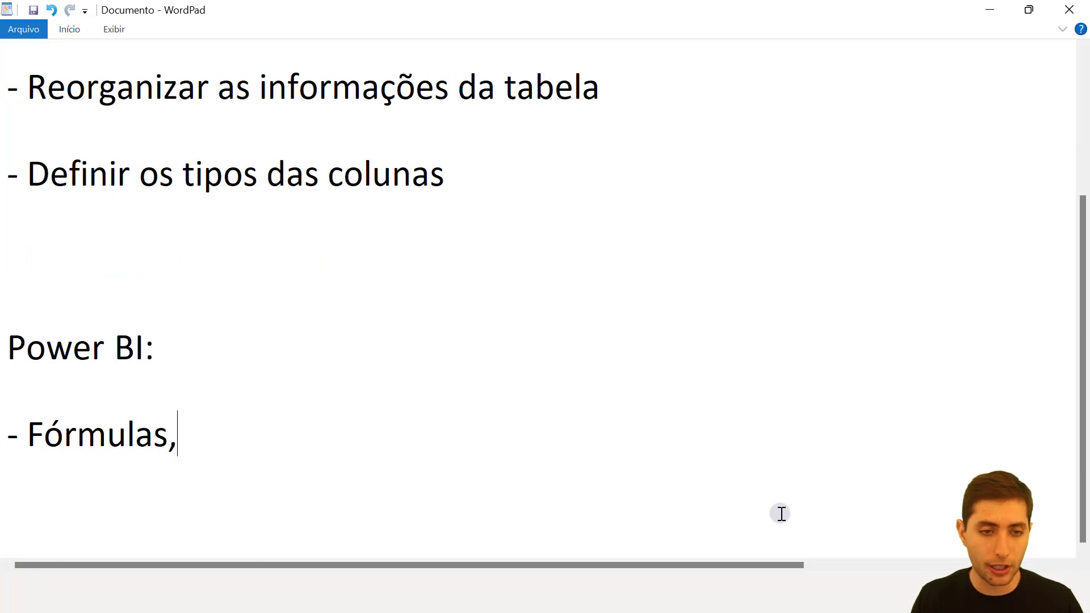
key(BackSpace)
Step: Add the dashed items "Relacionamentos entre tabelas" and "Gráficos e Dashboards" to the Power BI notes, separated by blank lines
key(Return)
key(Return)
text(- Relacionament)
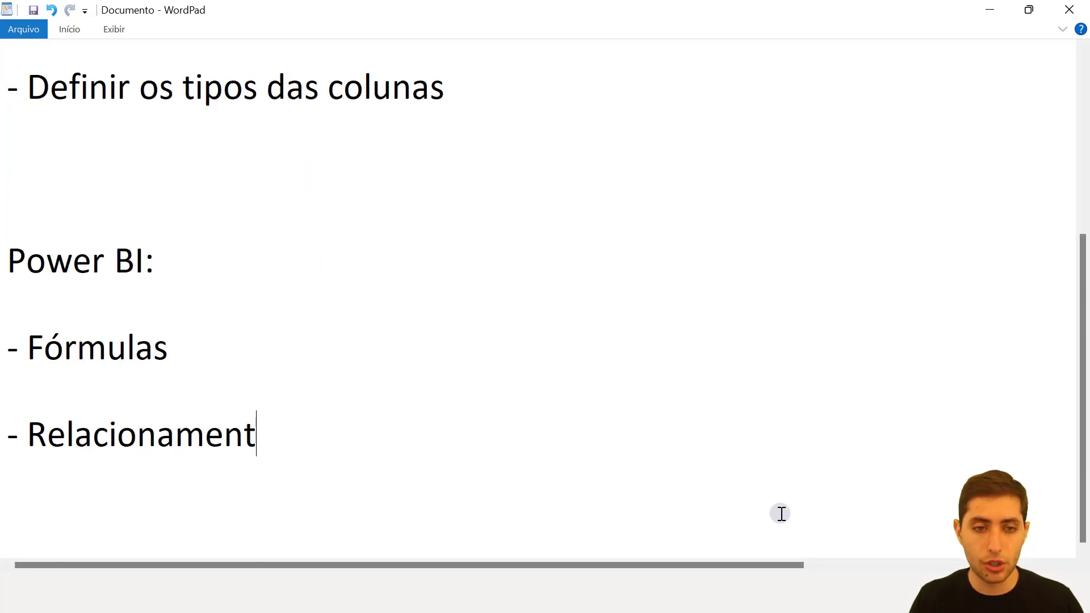
text(os entre tabelas)
key(Return)
key(Return)
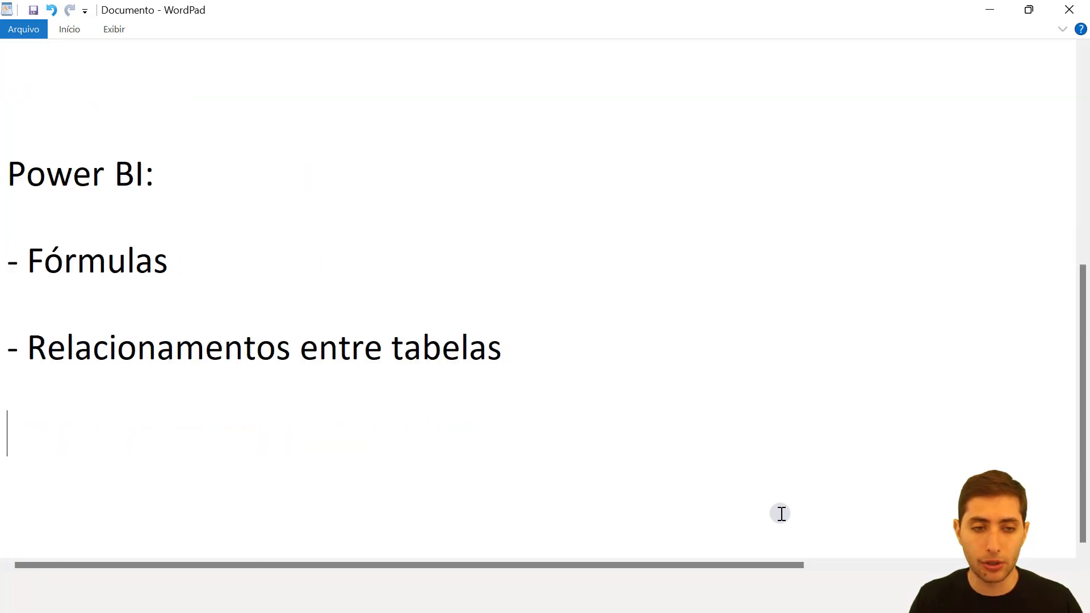
text(- Gráfico)
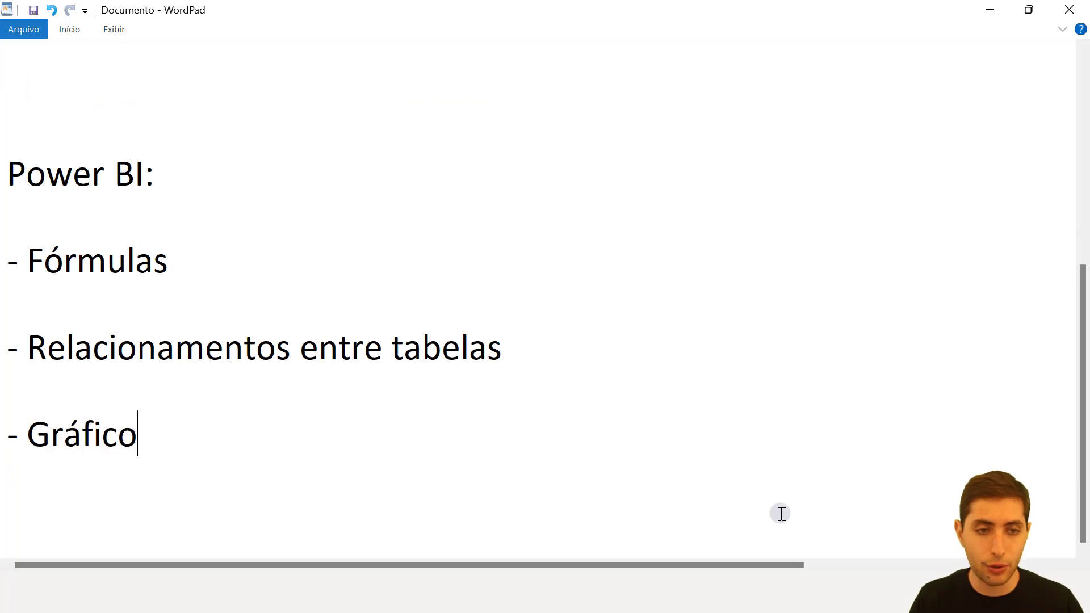
text(s e Dashboards)
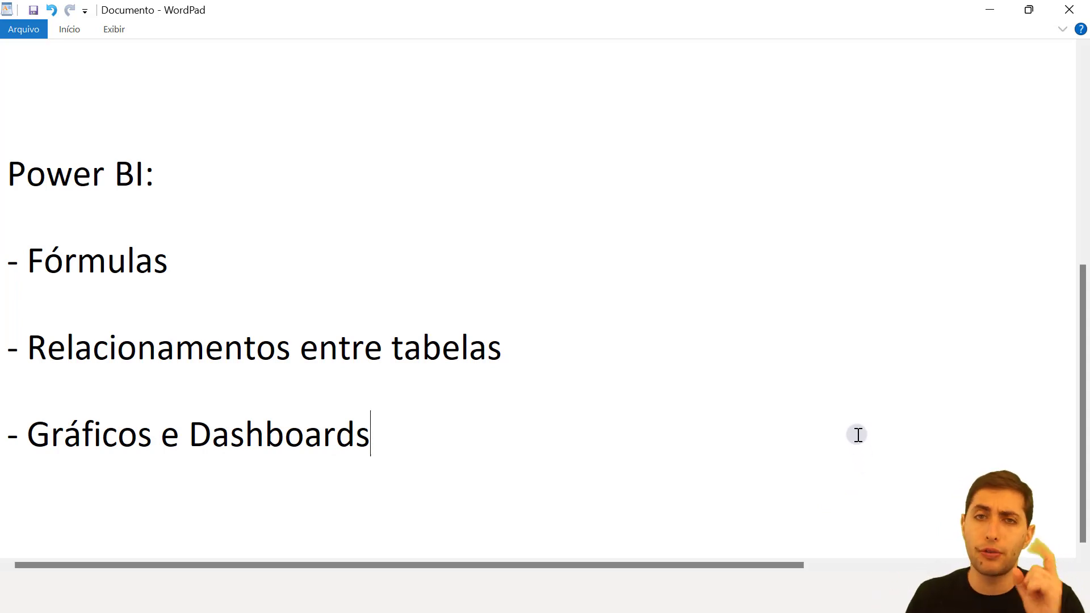
Step: Review the Power Query notes, switch to Power BI Desktop, and view the BaseVendas - Exemplo 1 and Base Vendas - Exemplo 2 tables
scroll(803, 401, up, 5)
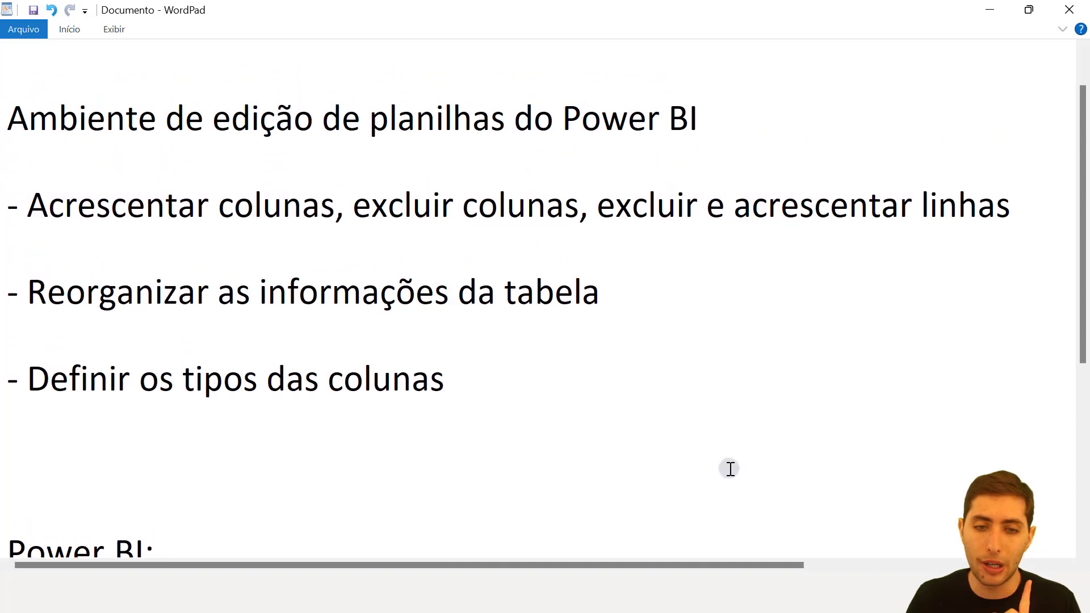
scroll(731, 468, up, 2)
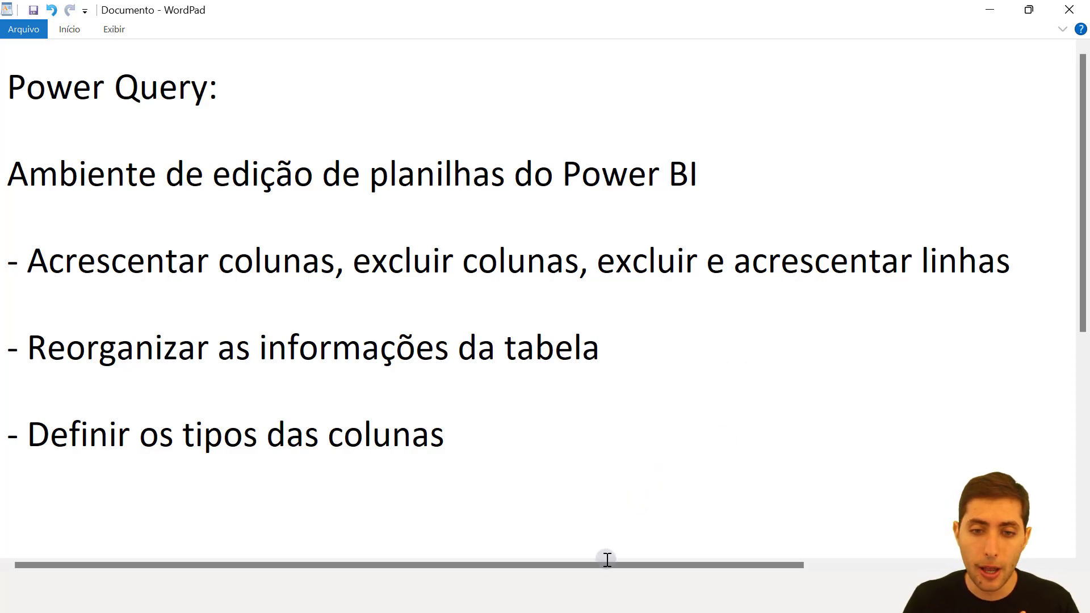
click(584, 543)
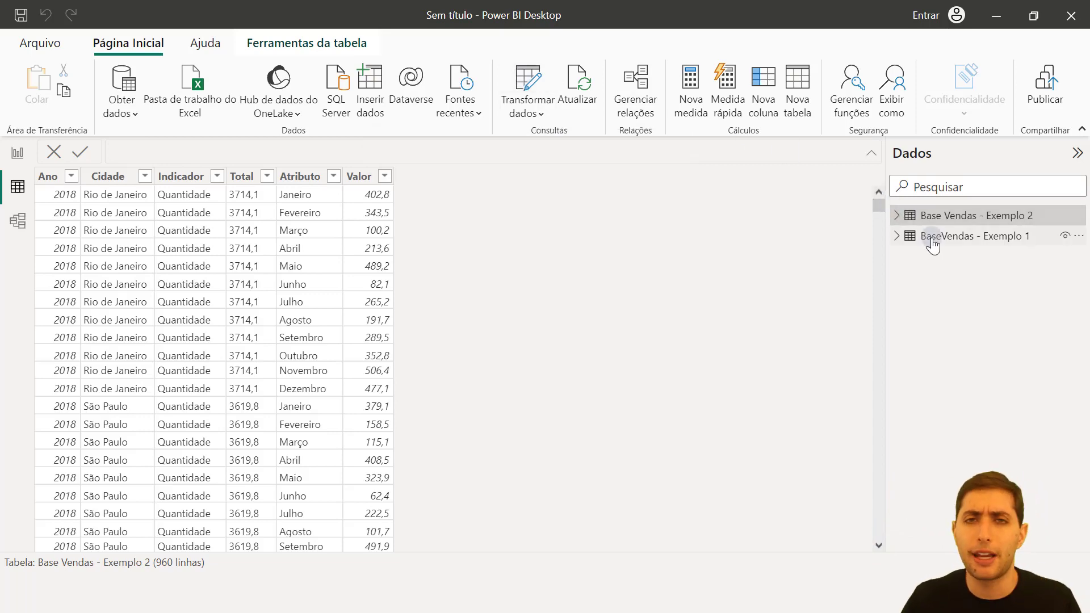
mouse_move(933, 245)
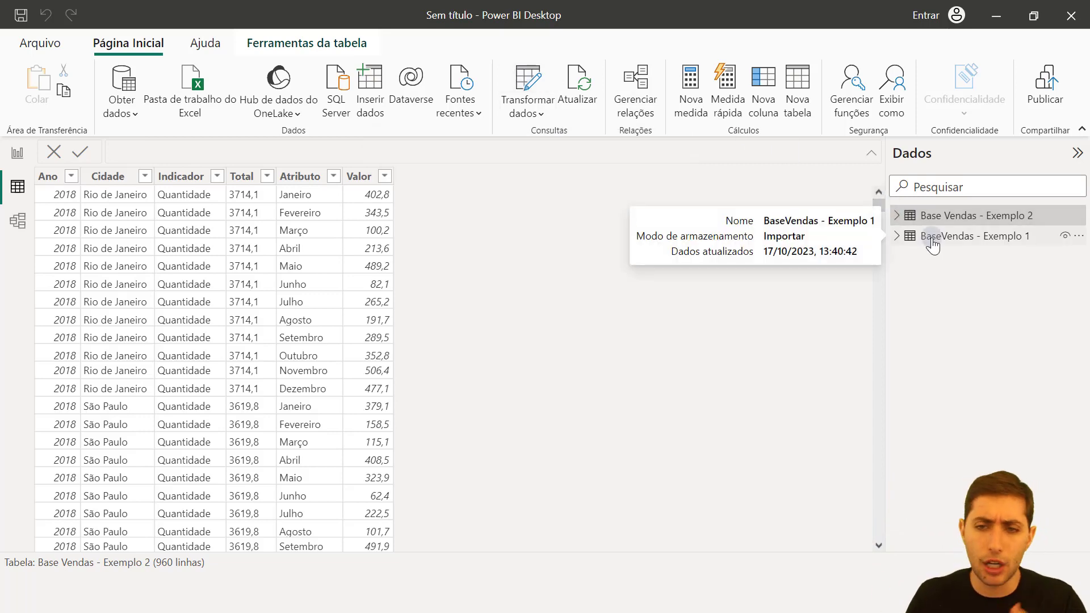
click(933, 245)
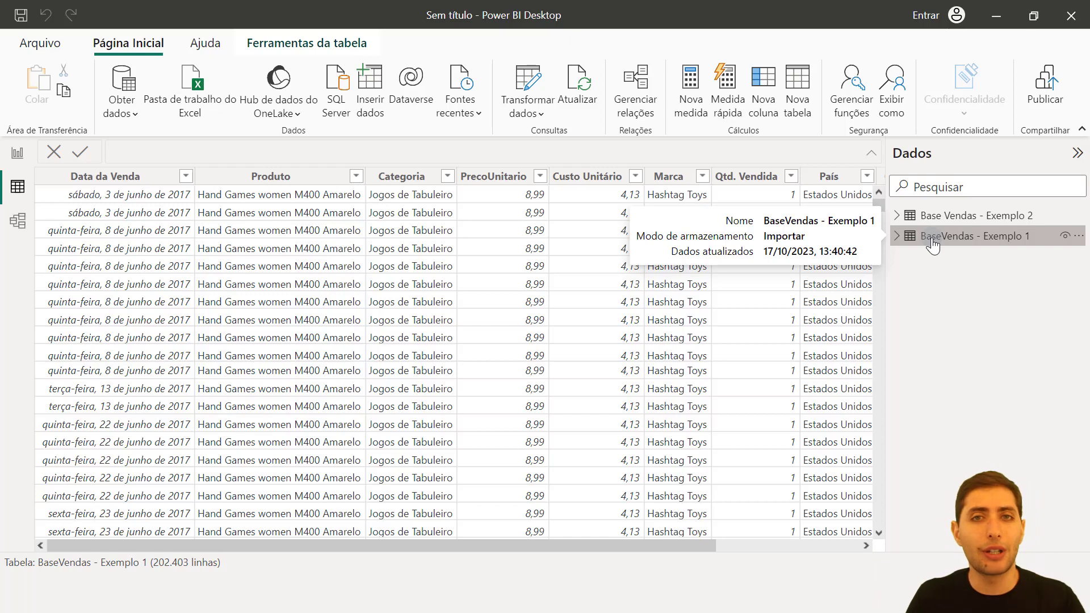
click(943, 217)
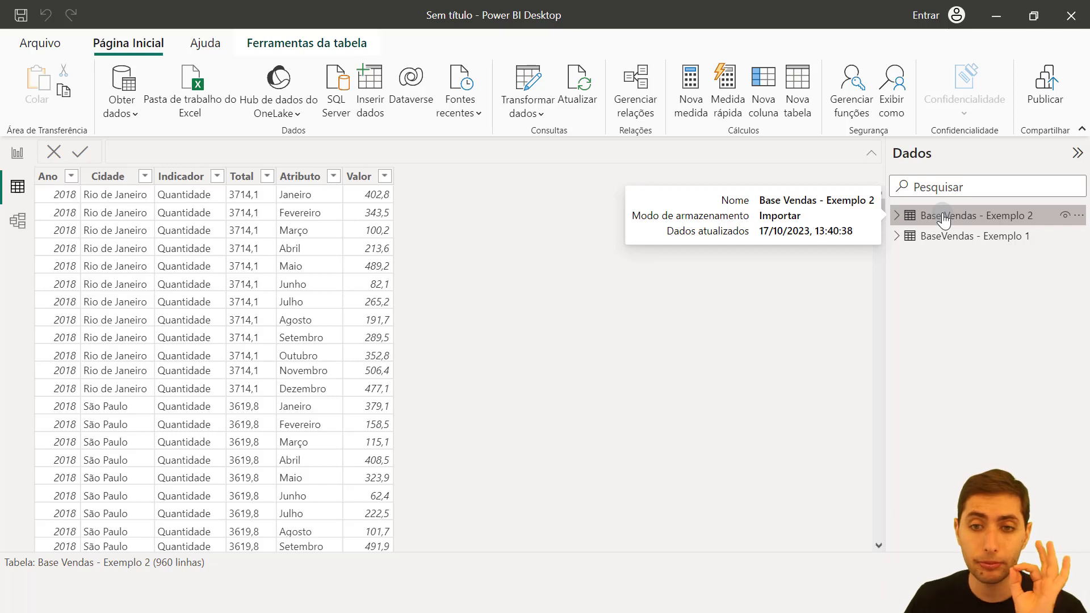
click(581, 193)
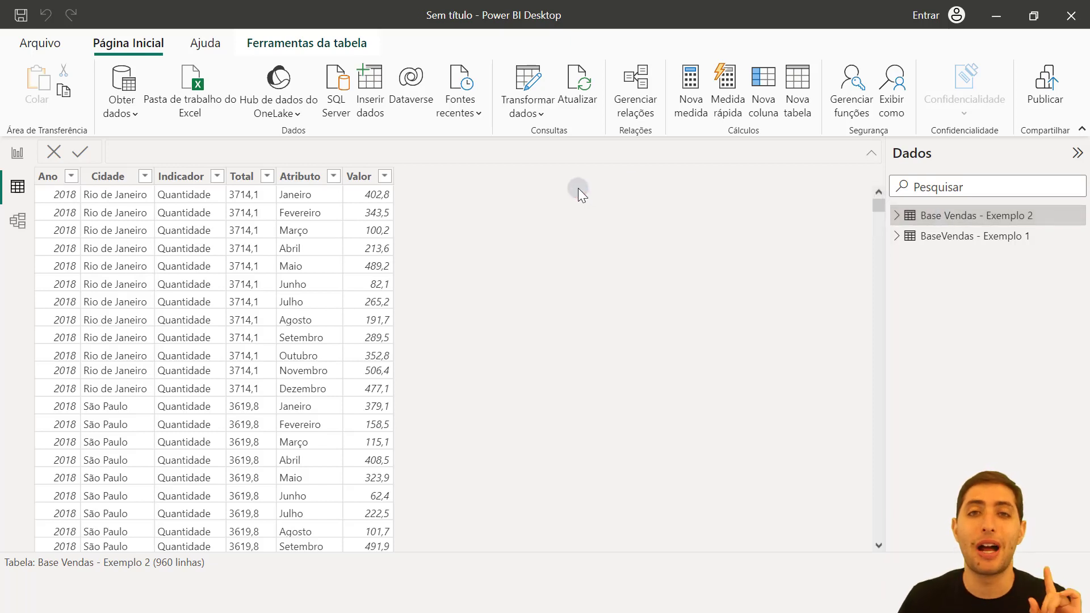
click(203, 16)
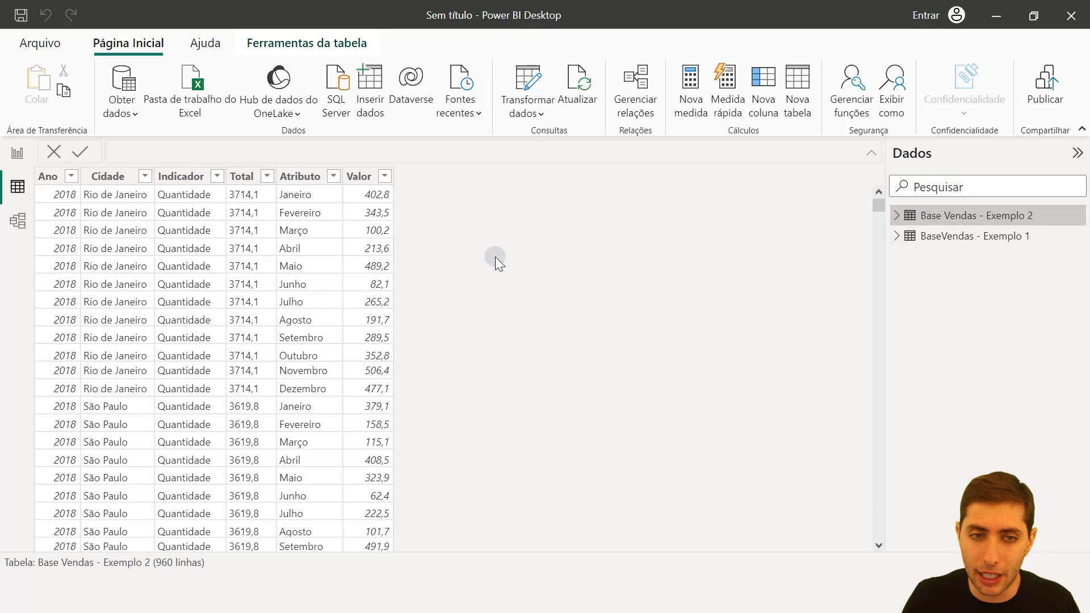
right_click(284, 268)
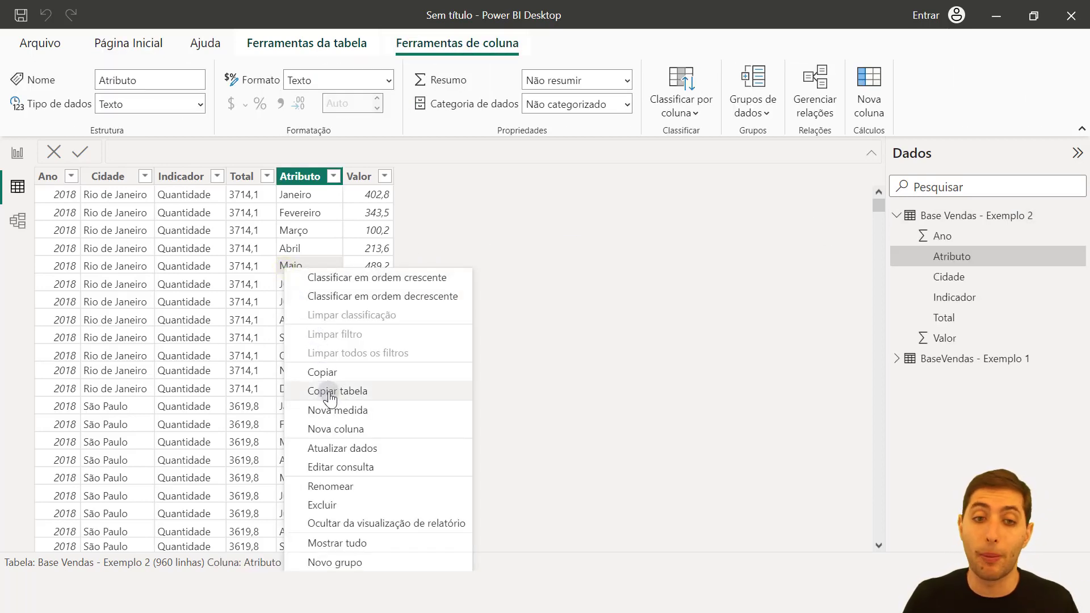
click(588, 369)
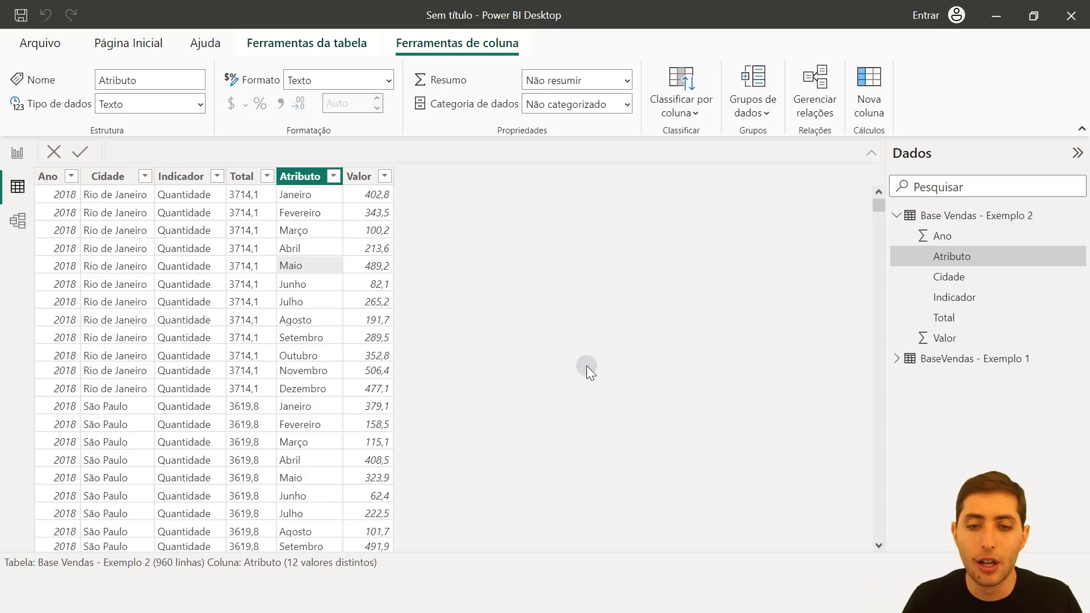
Step: Switch to the Base Vendas Correta workbook in Excel and create a new blank workbook
mouse_move(750, 601)
click(650, 468)
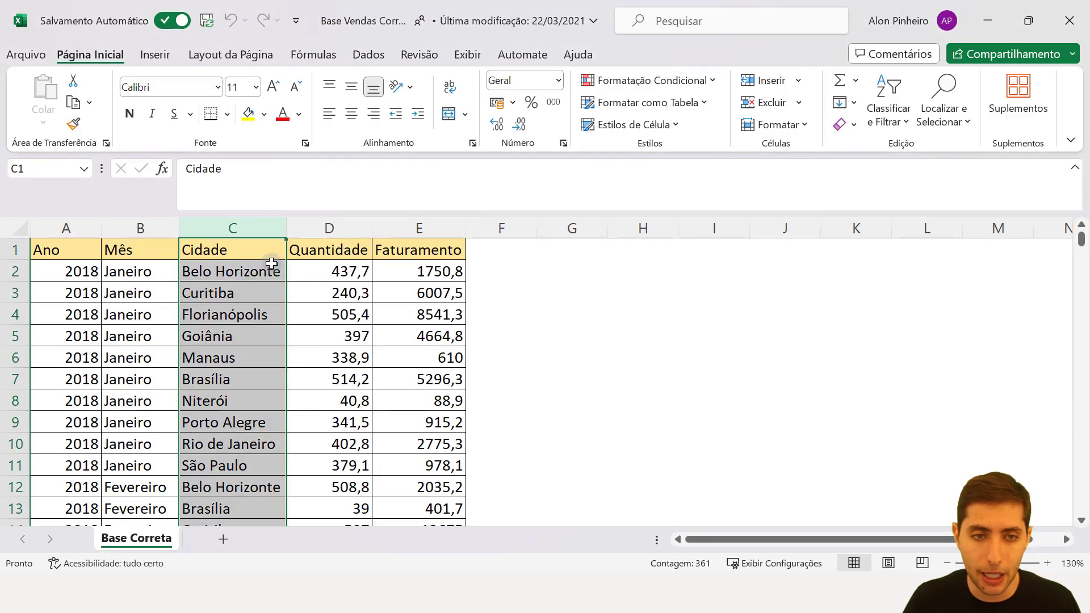
click(225, 247)
click(12, 51)
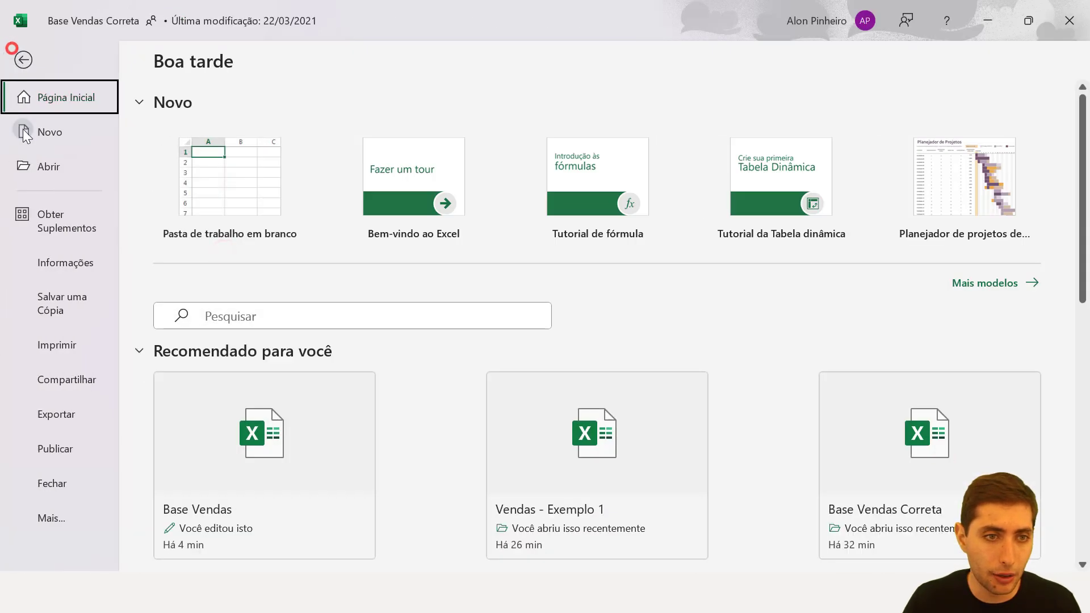
click(49, 131)
click(228, 182)
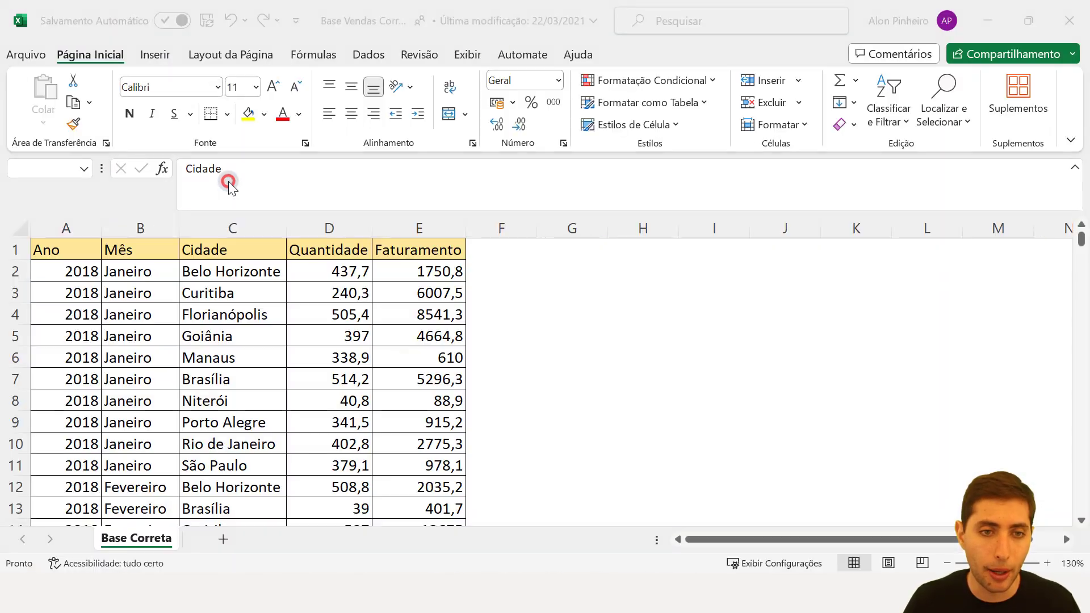
Step: Import data from the Excel workbook "Vendas - Exemplo 1" in the 11-22 folder
click(370, 57)
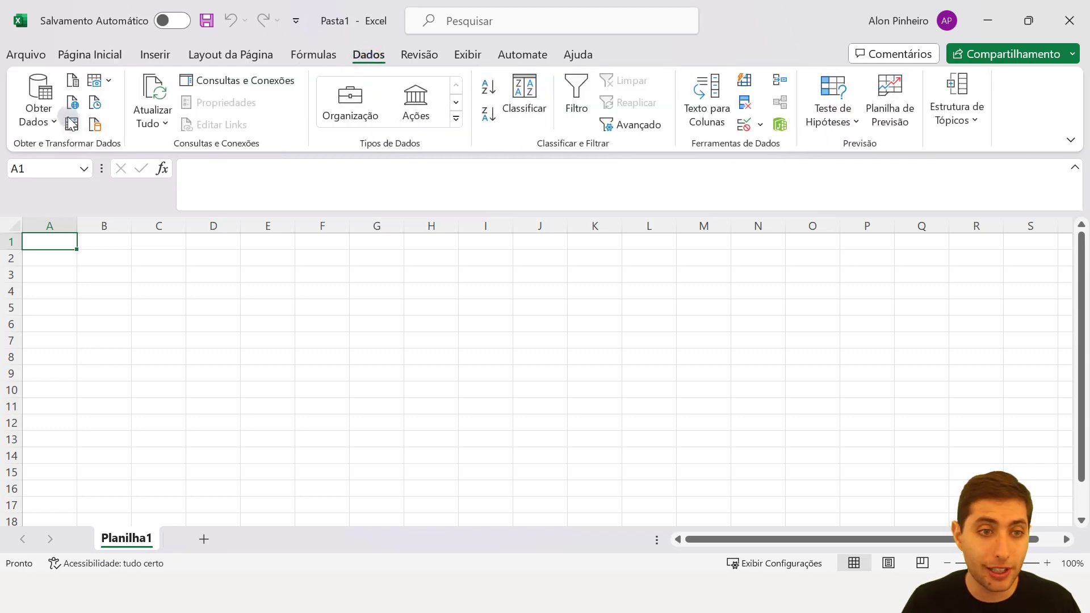
click(40, 111)
mouse_move(67, 152)
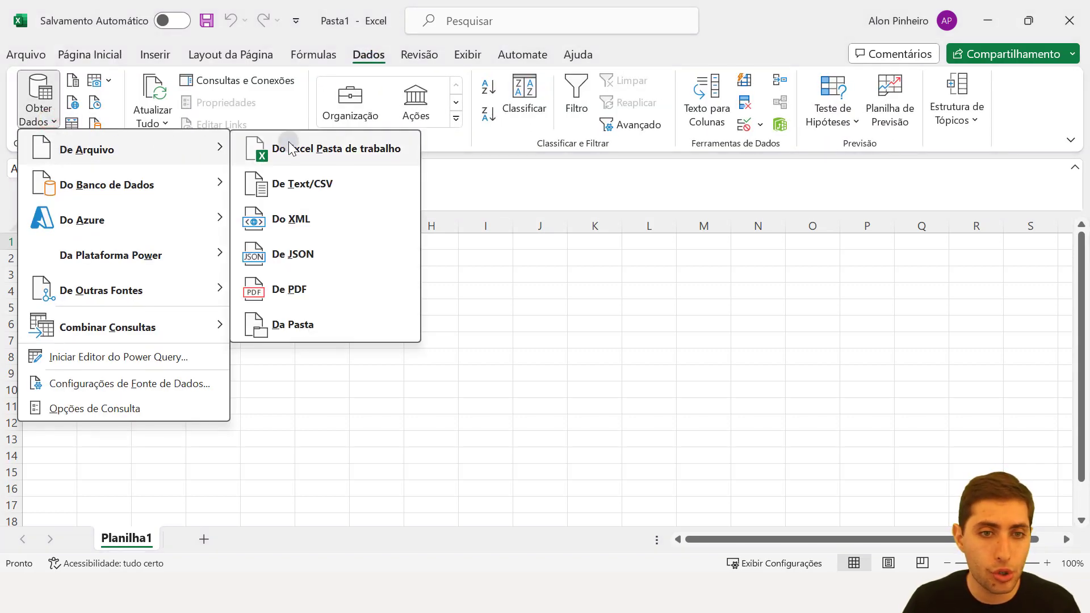
click(341, 146)
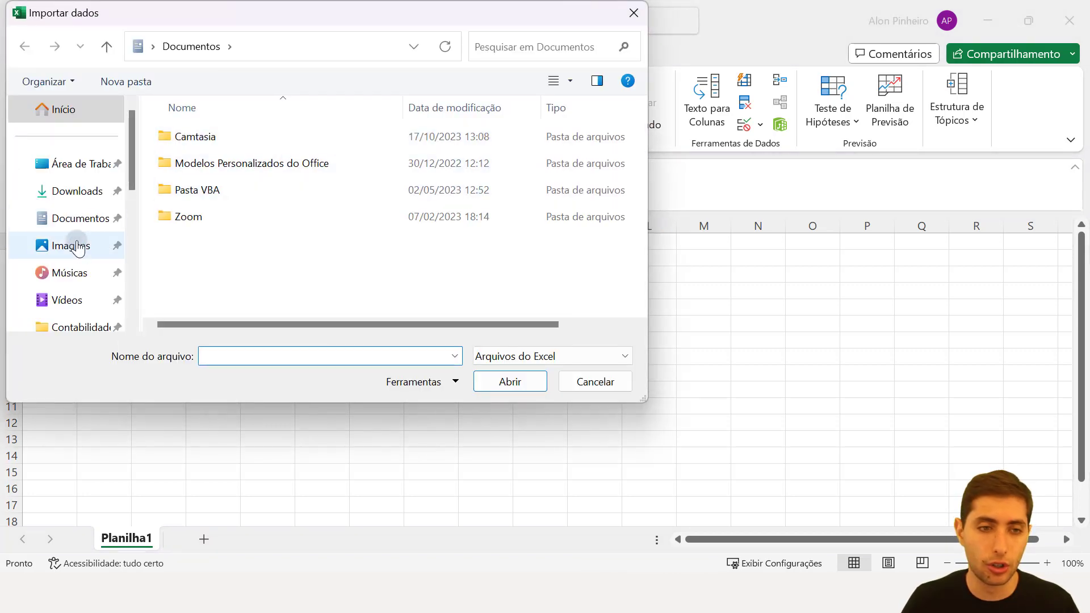
scroll(76, 243, down, 3)
scroll(84, 248, down, 1)
click(67, 271)
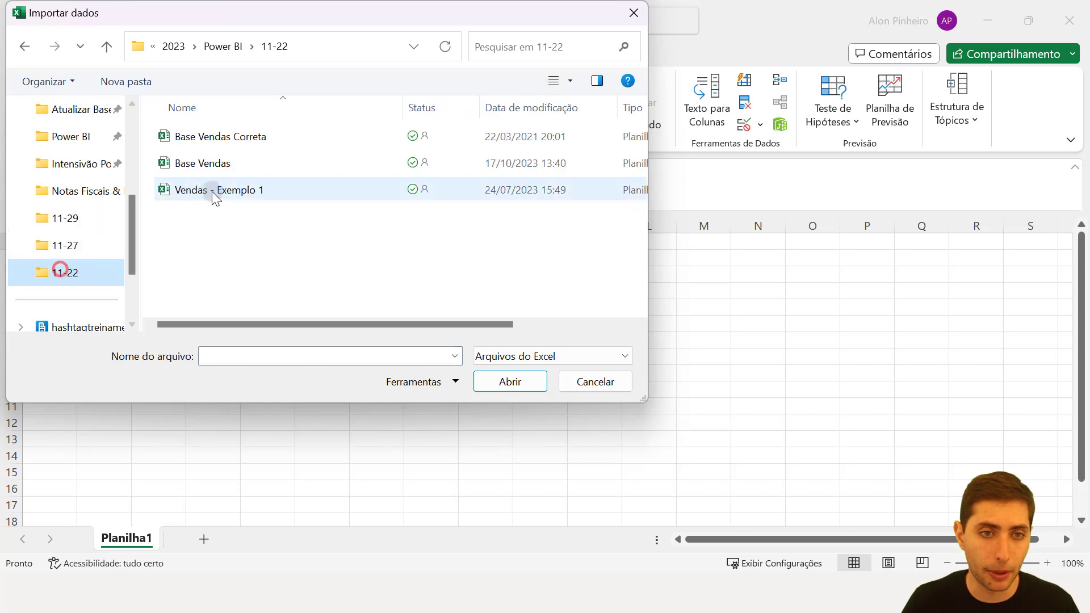
click(214, 193)
click(505, 379)
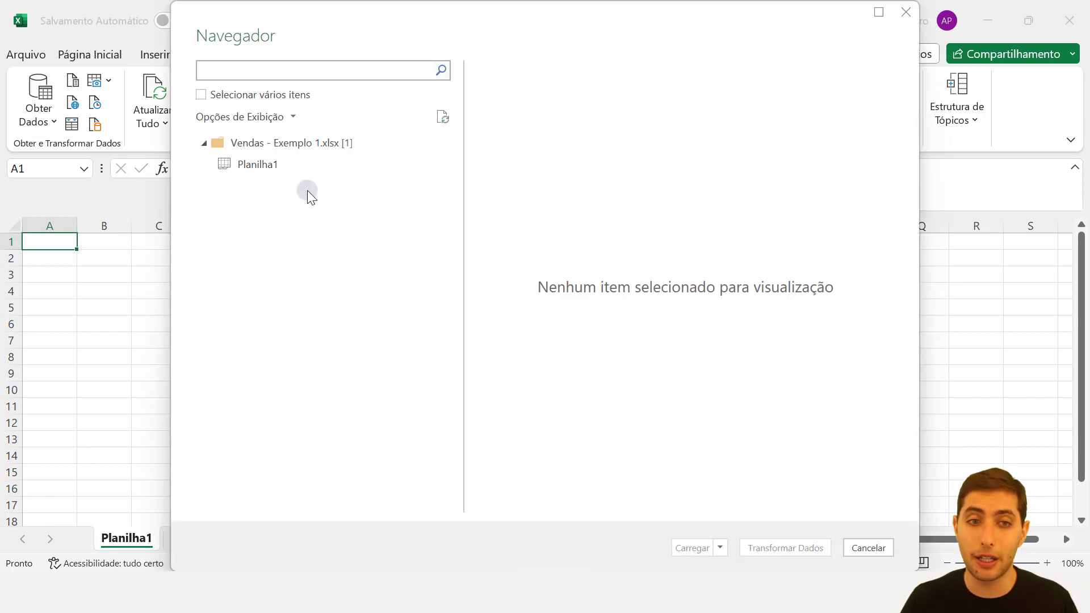
Step: Select the sheet Planilha1 of the imported workbook and open it in the Power Query editor to transform its data
click(295, 164)
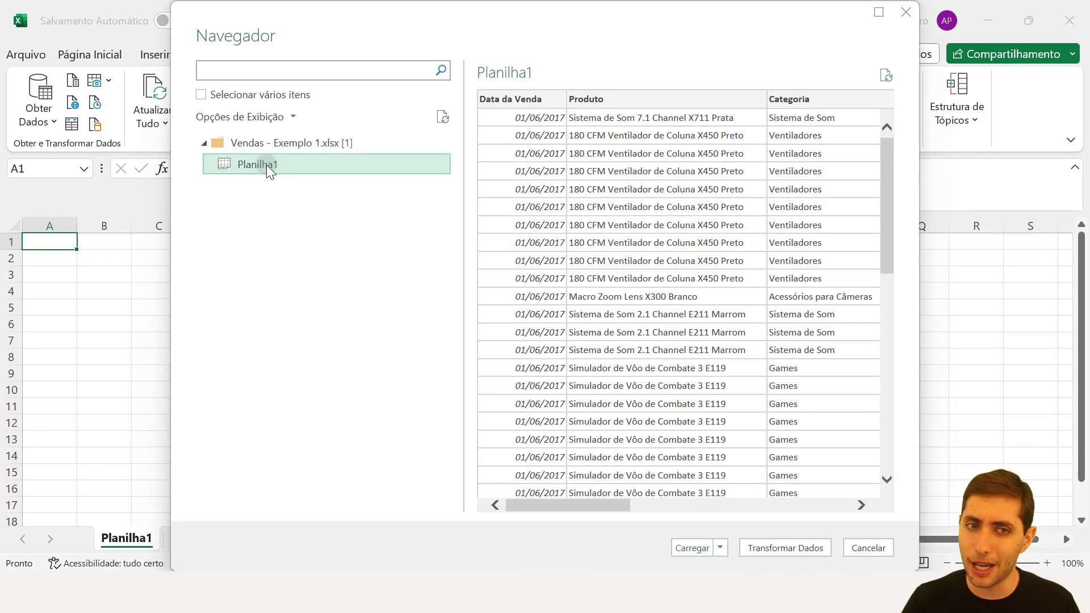
click(791, 549)
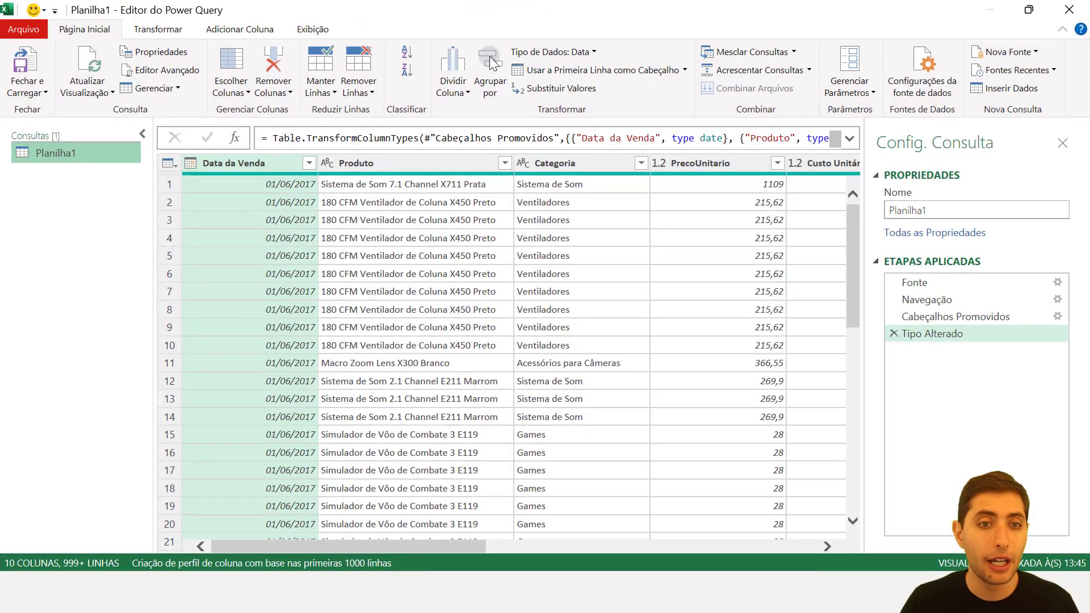
Step: Remove the empty Column10 column and the Nome Cliente column from the Planilha1 query
drag(474, 545, 391, 544)
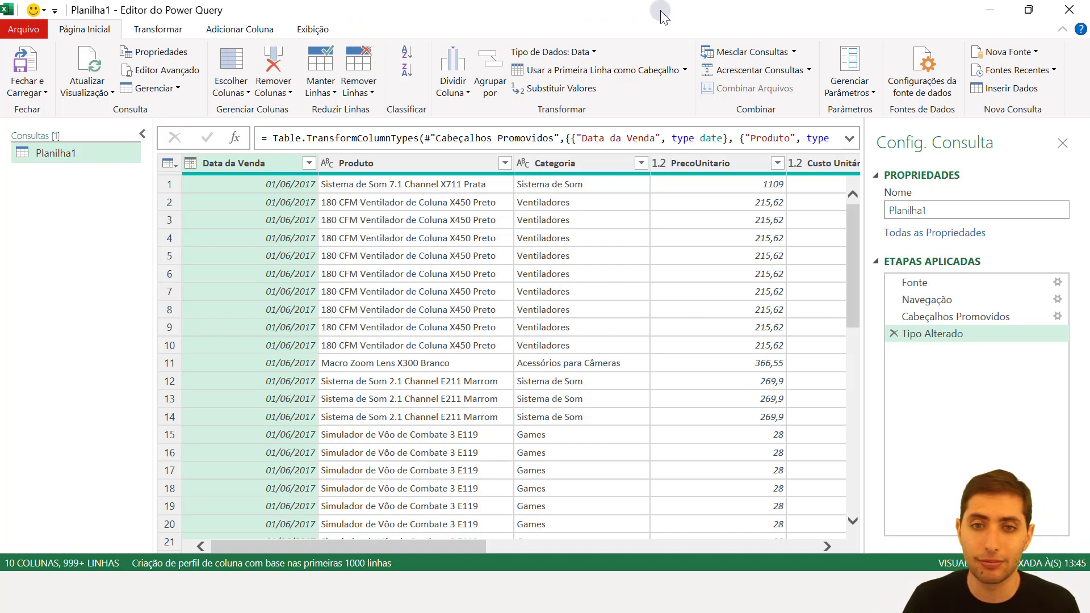
drag(403, 547, 754, 537)
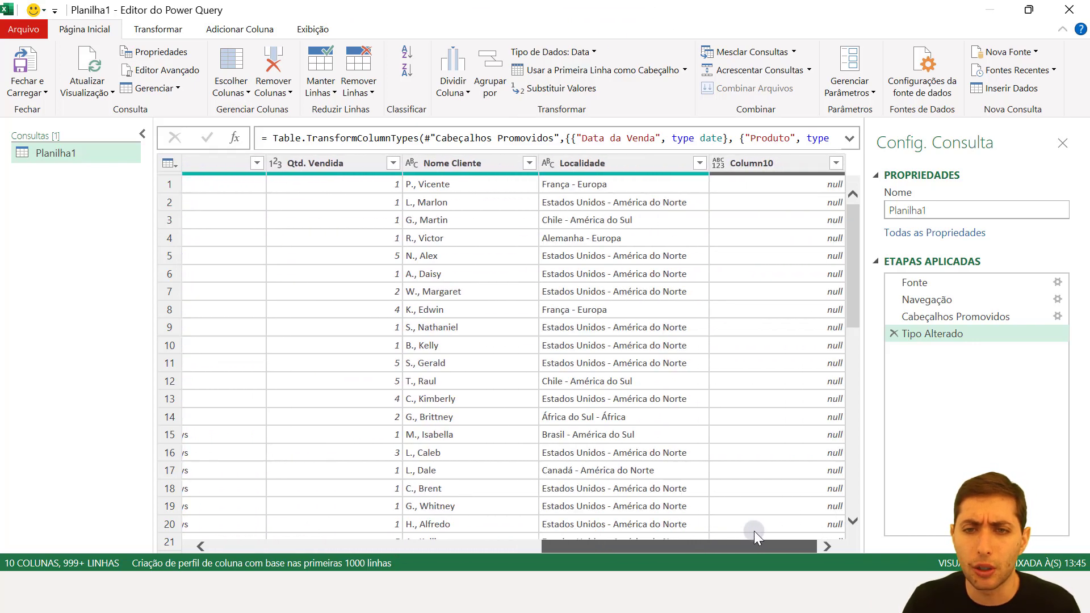
click(754, 167)
key(Delete)
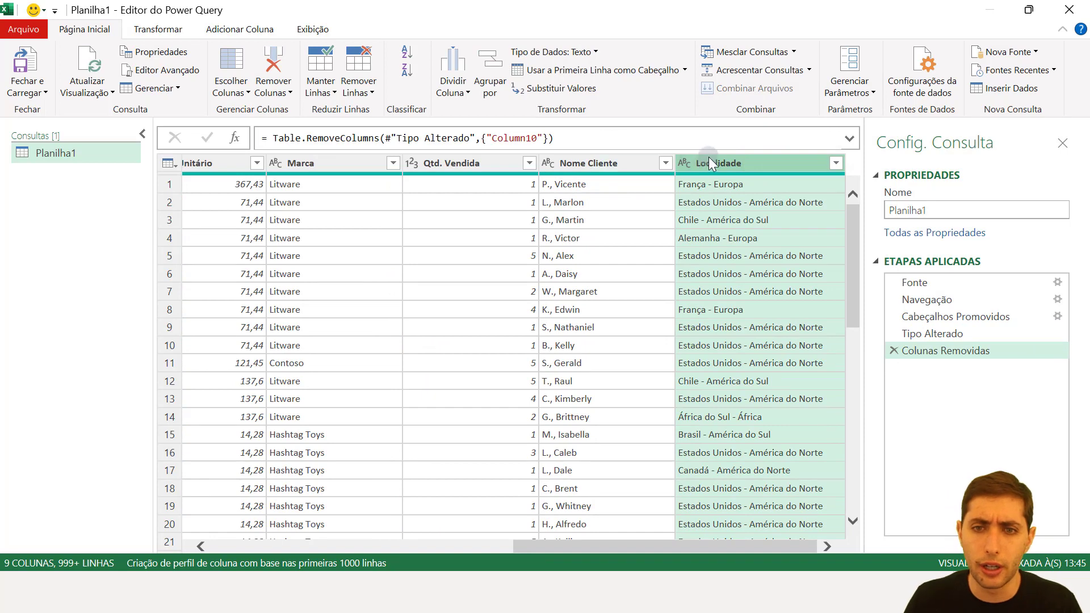
click(638, 164)
key(Delete)
Step: Split the Localidade column at each occurrence of the custom delimiter " - "
click(788, 165)
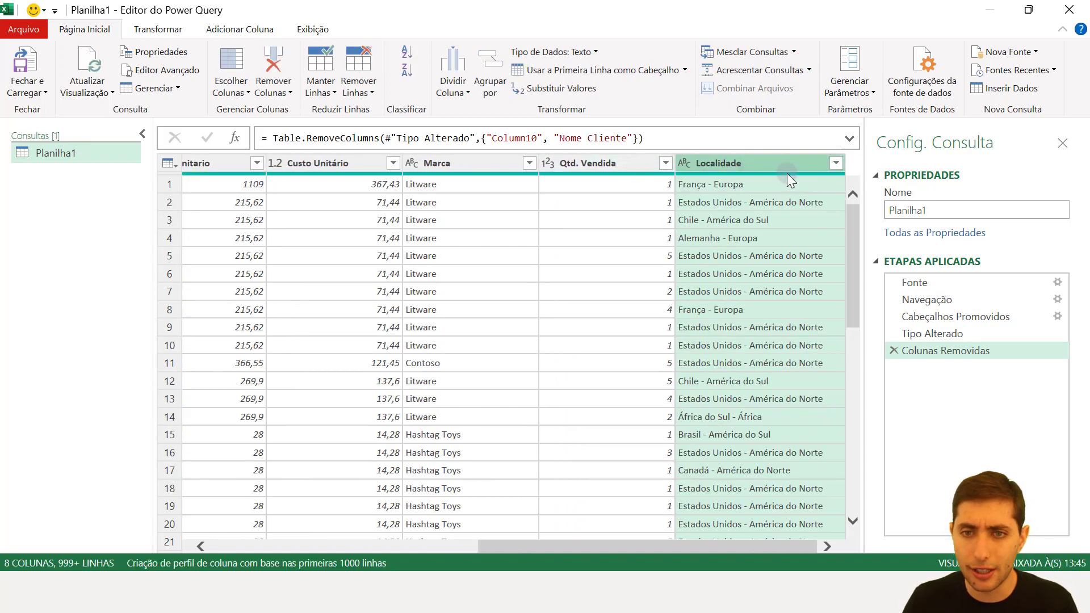
click(160, 30)
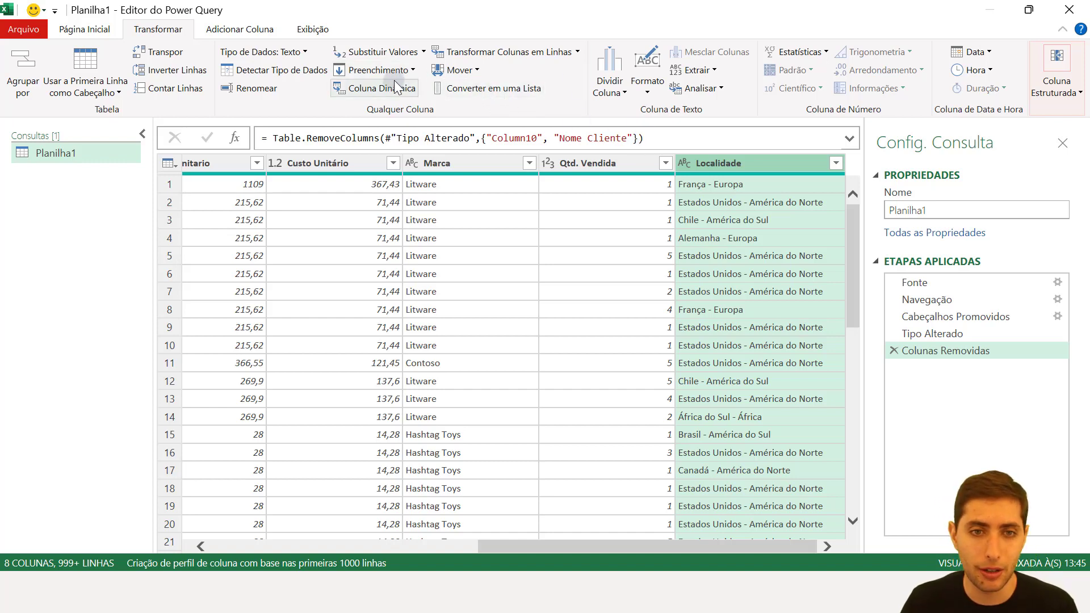
click(610, 85)
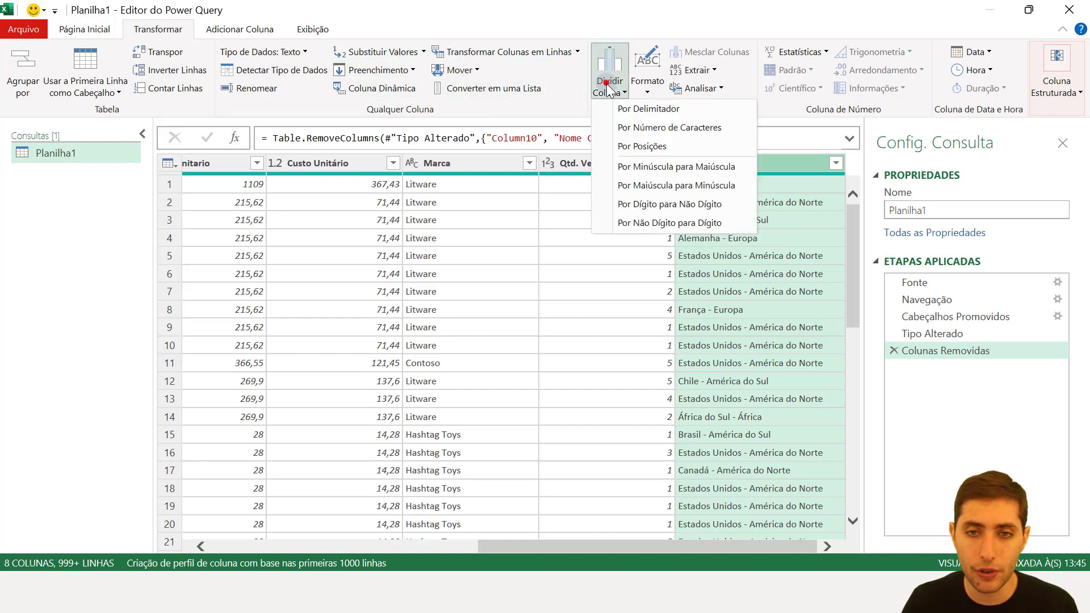
click(627, 110)
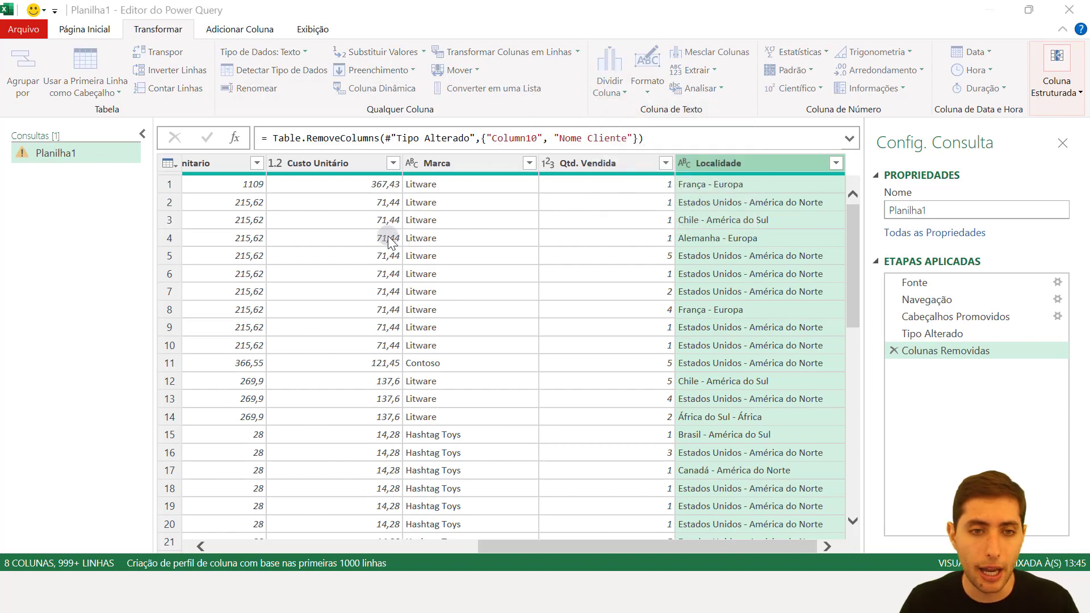
click(338, 214)
text(-)
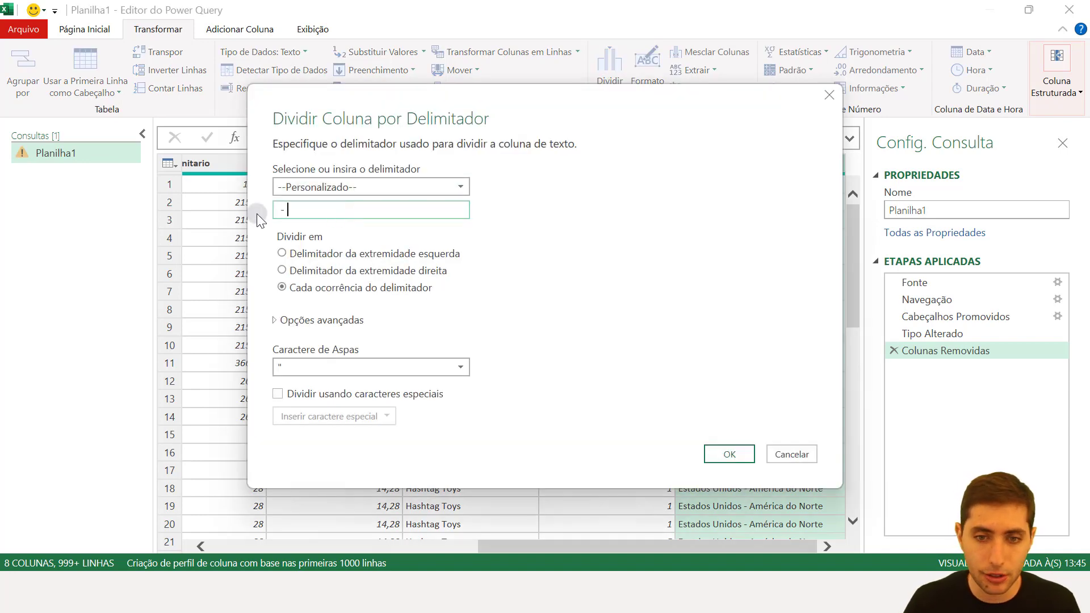
click(744, 452)
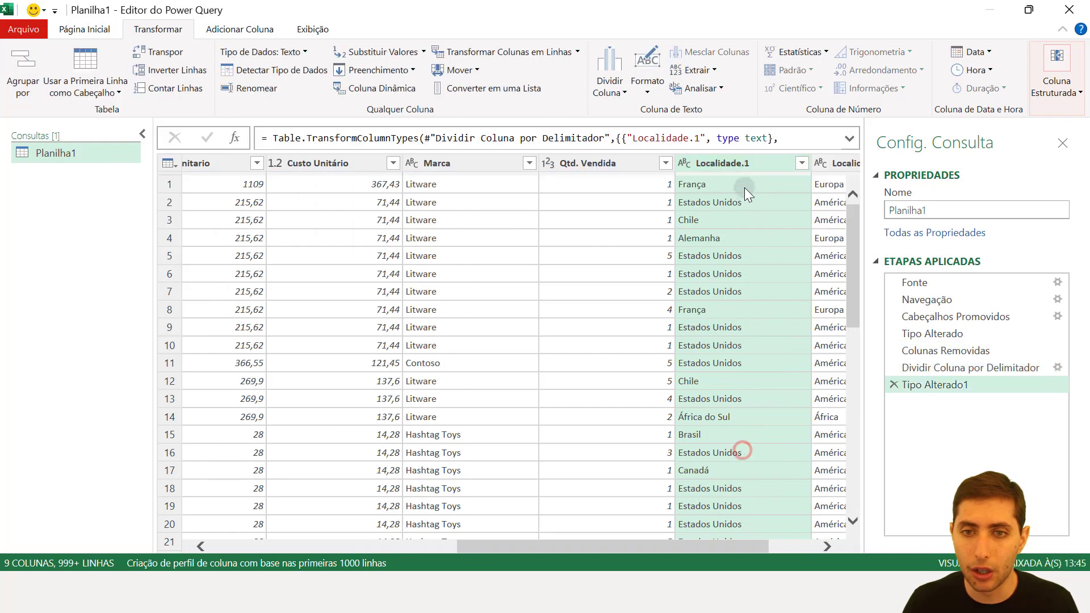
Step: Rename the Localidade.1 column to "País"
double_click(741, 162)
text(País)
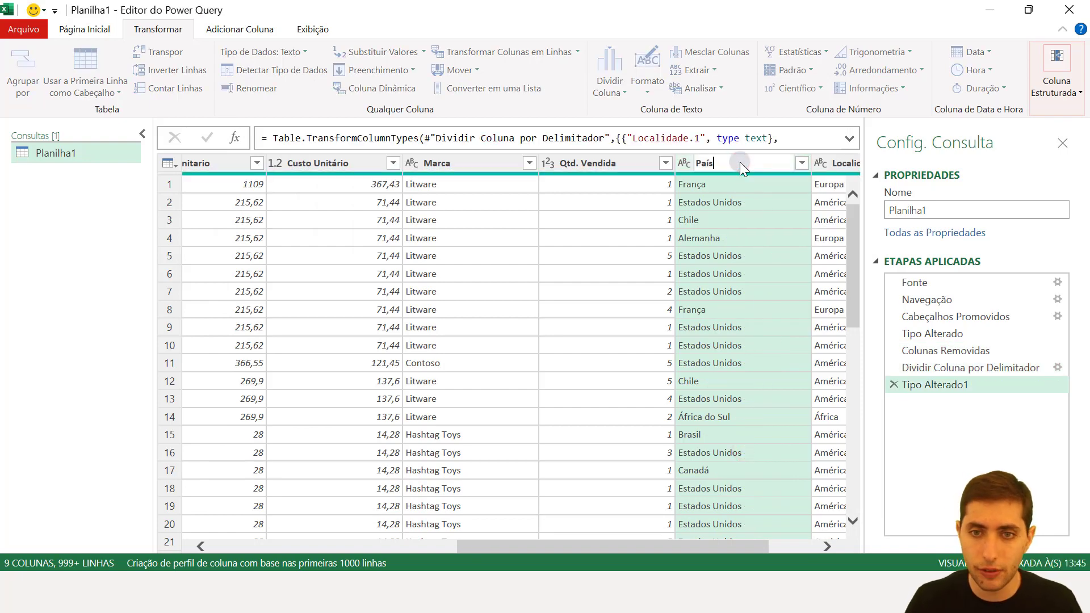
key(Return)
Step: Rename the Localidade.2 column to "Continente"
double_click(840, 163)
double_click(812, 166)
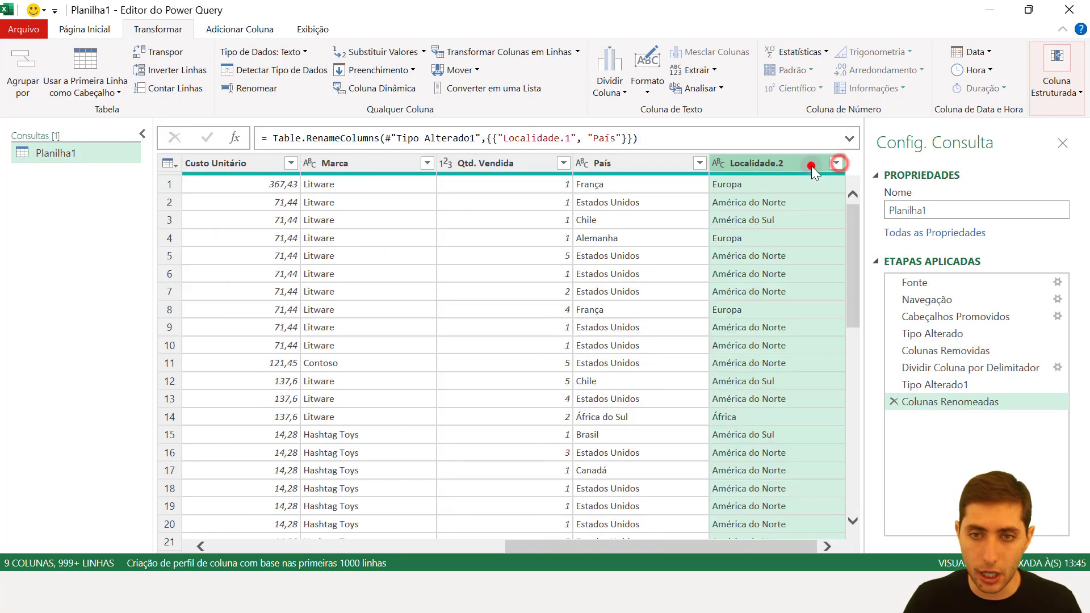
text(Continente)
key(Return)
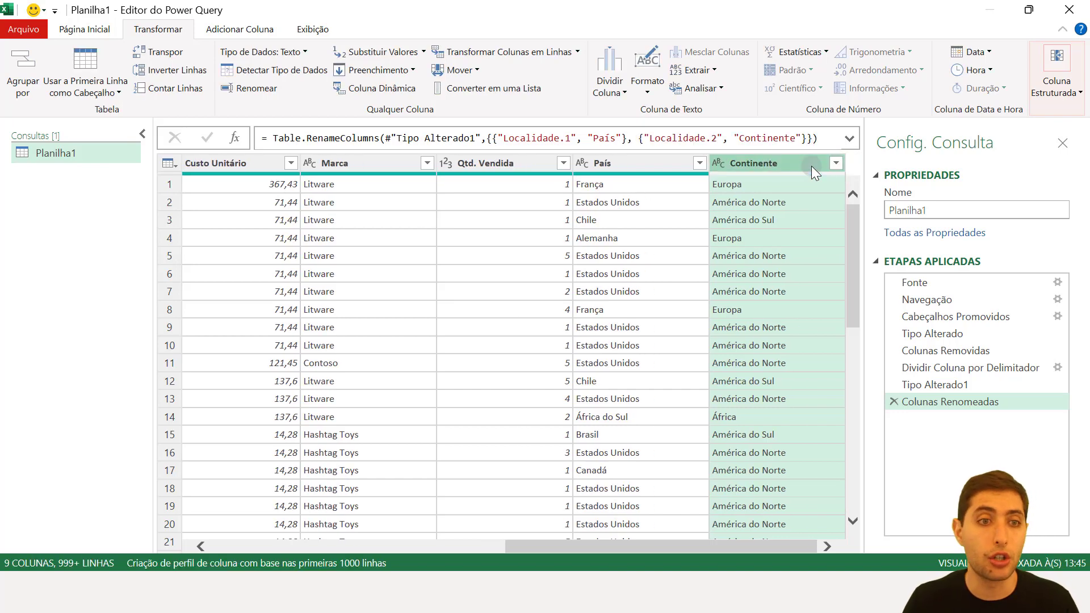
Step: Name the query BaseVendas, then close the Power Query editor and load the cleaned data into the workbook
click(76, 30)
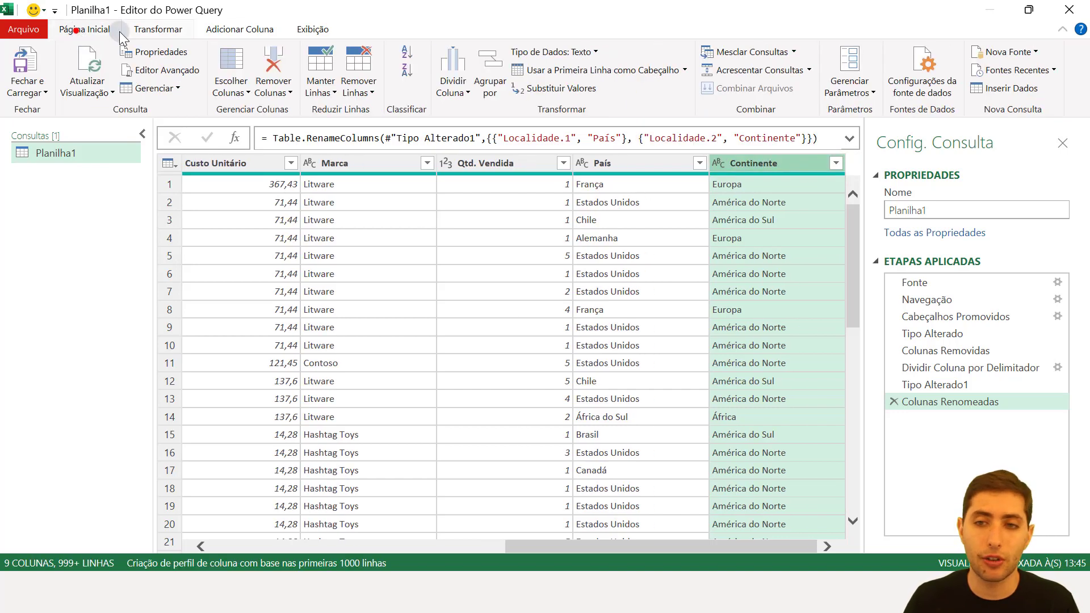
double_click(933, 211)
text(BaseVendas)
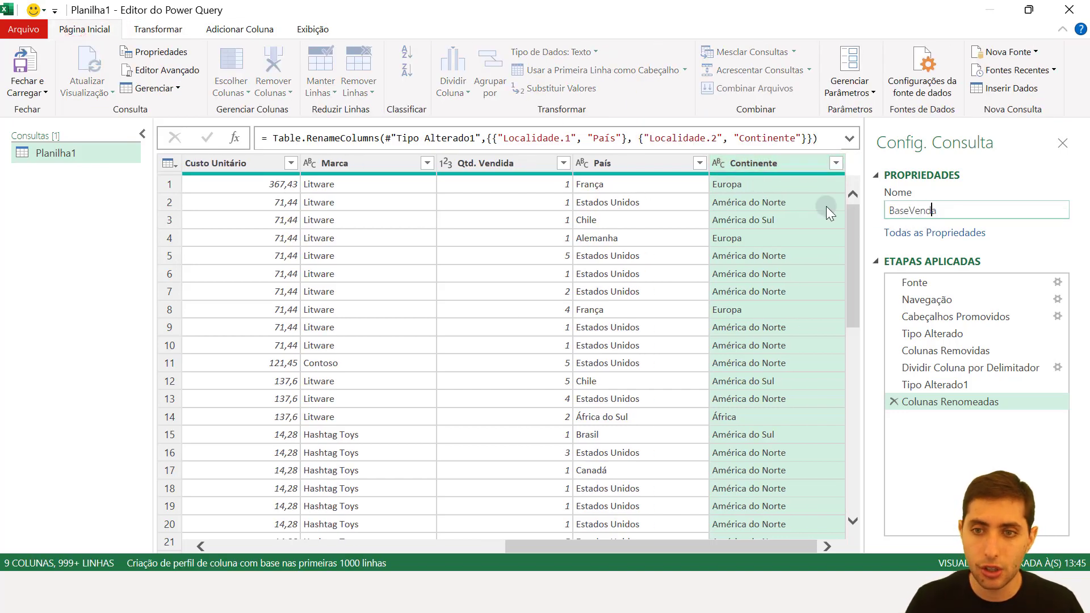
click(23, 62)
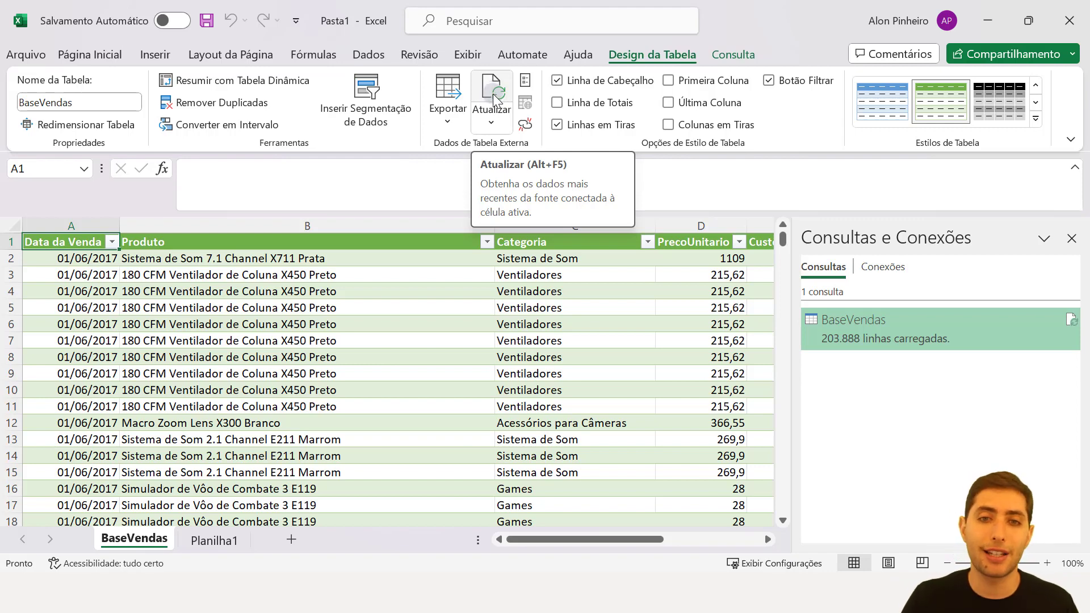
Step: Close the Queries and Connections pane and bring up the query editing commands for the loaded BaseVendas table
click(491, 327)
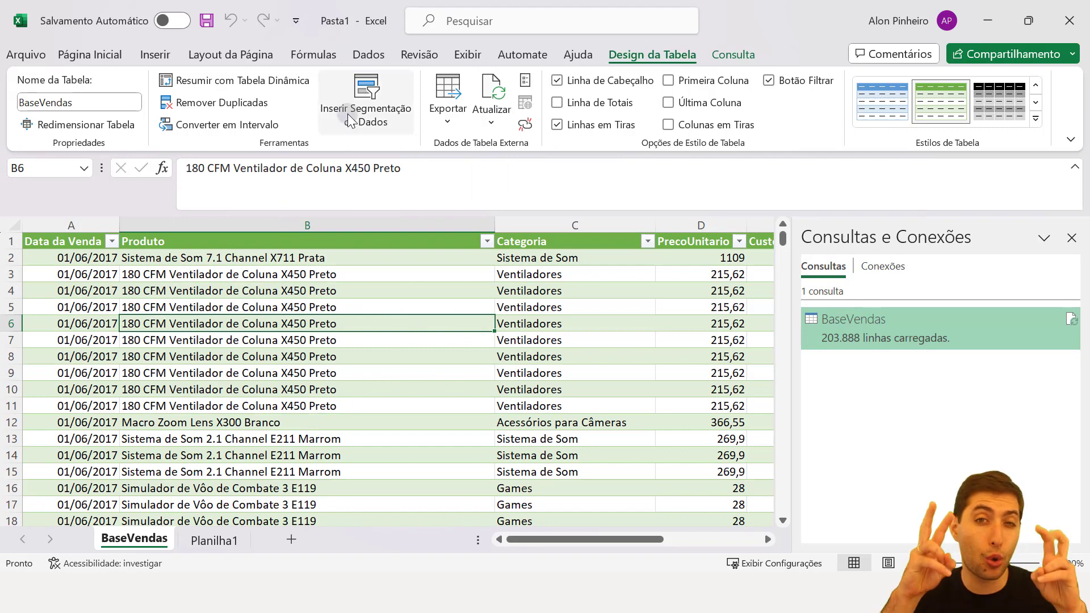
click(286, 283)
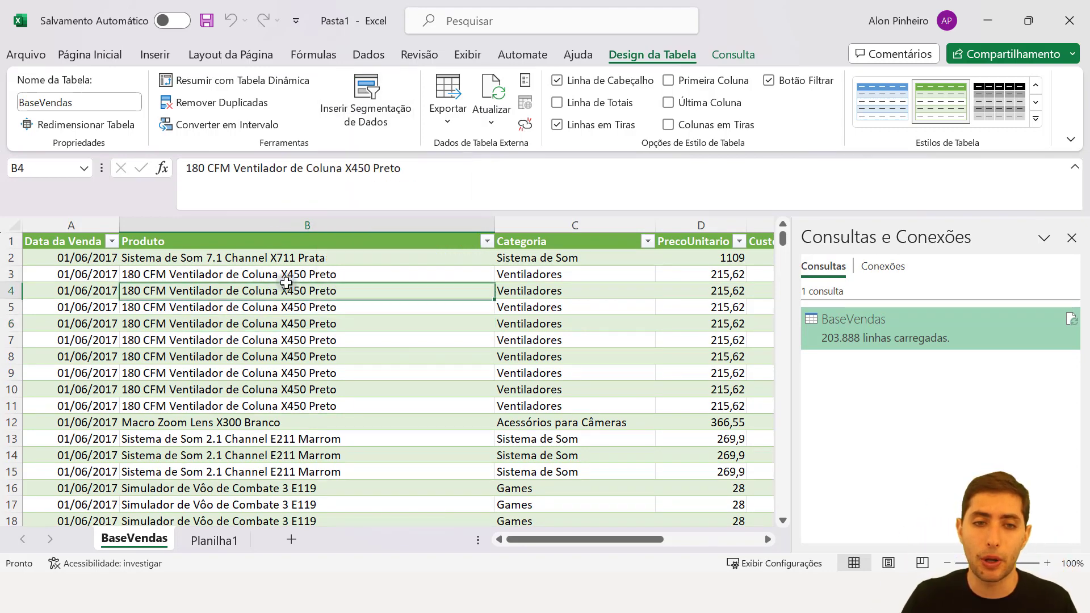
click(1071, 239)
click(413, 340)
click(721, 55)
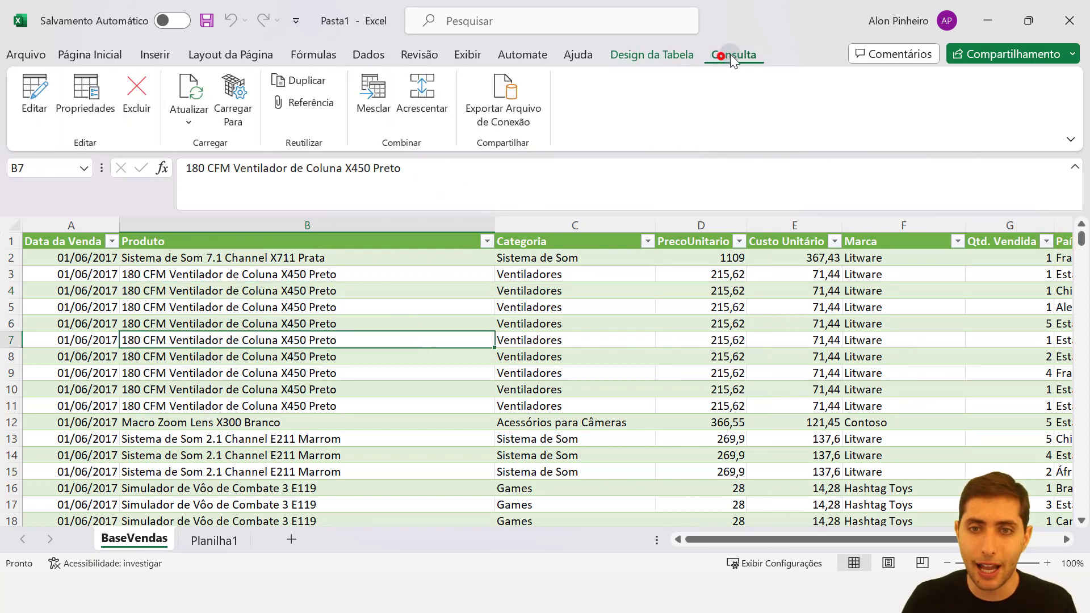
click(30, 100)
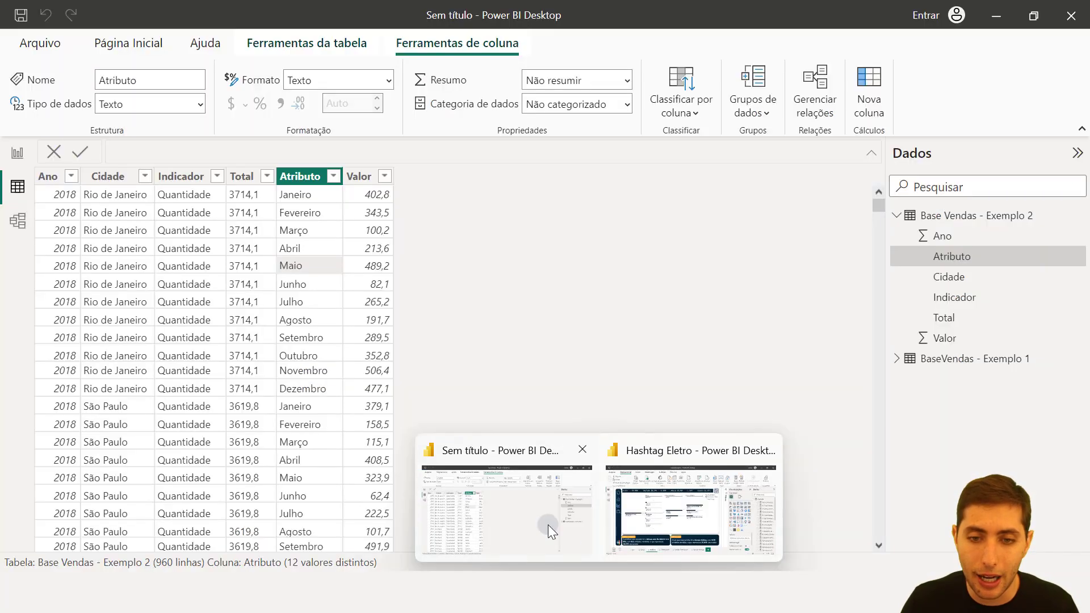
Step: Switch to the untitled Power BI Desktop file and compare its report view with the table view, ending on the report page
click(547, 525)
click(15, 152)
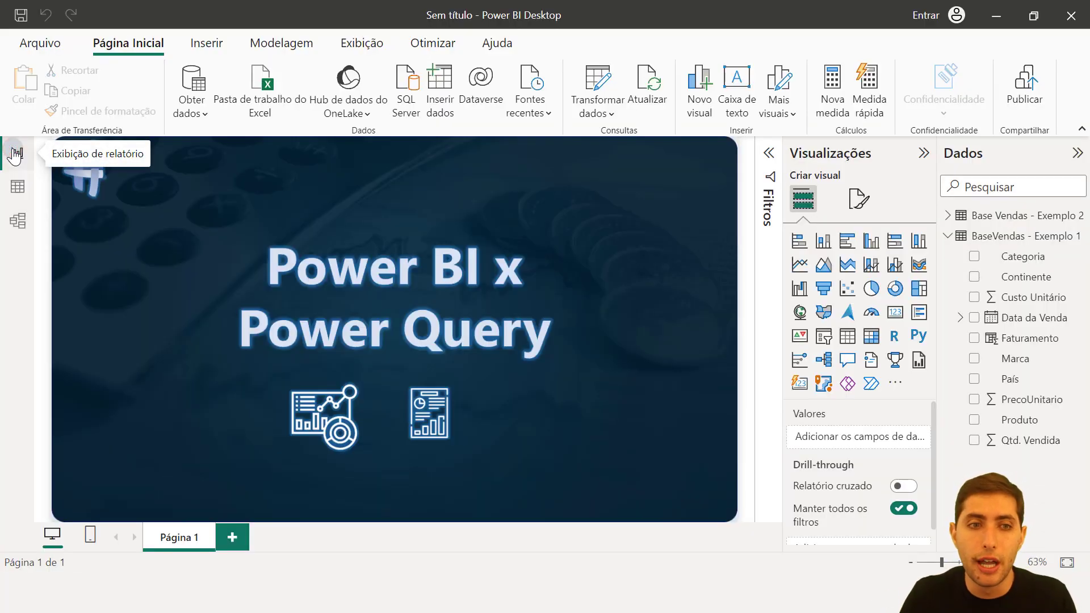
click(18, 186)
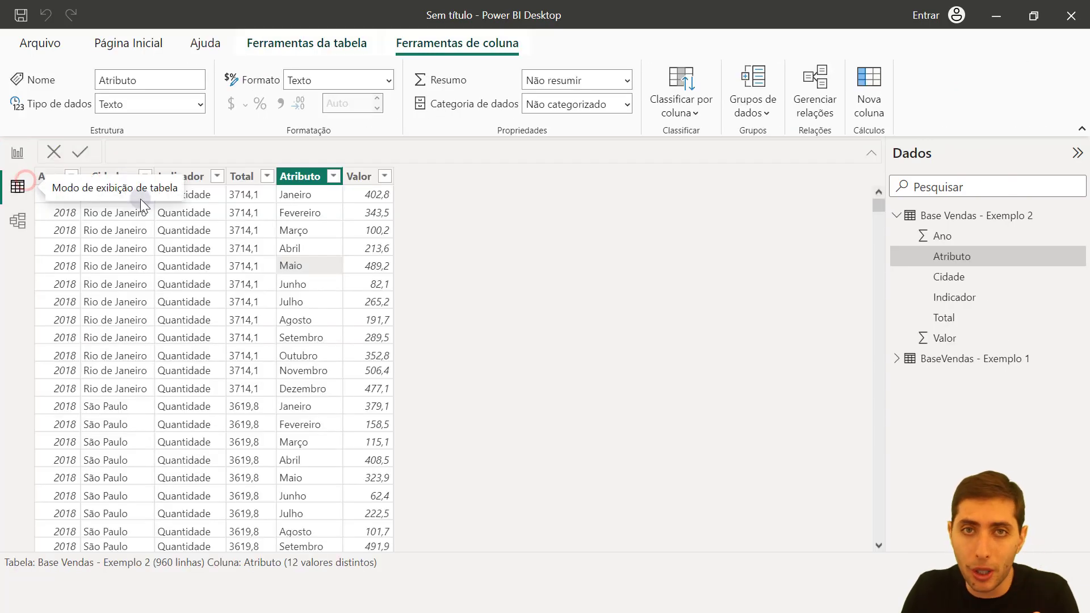
click(459, 245)
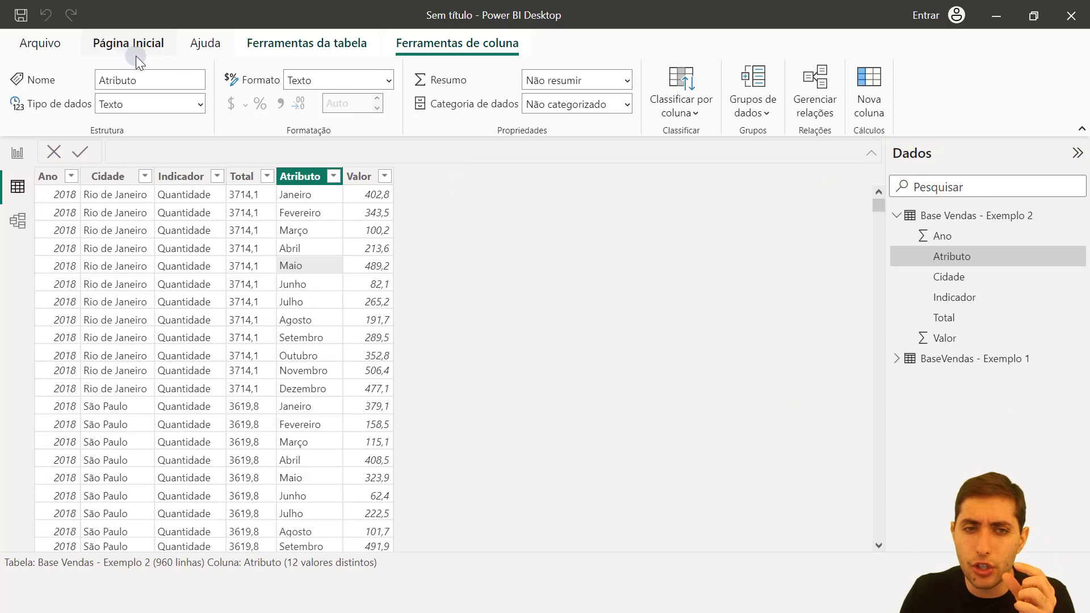
click(155, 47)
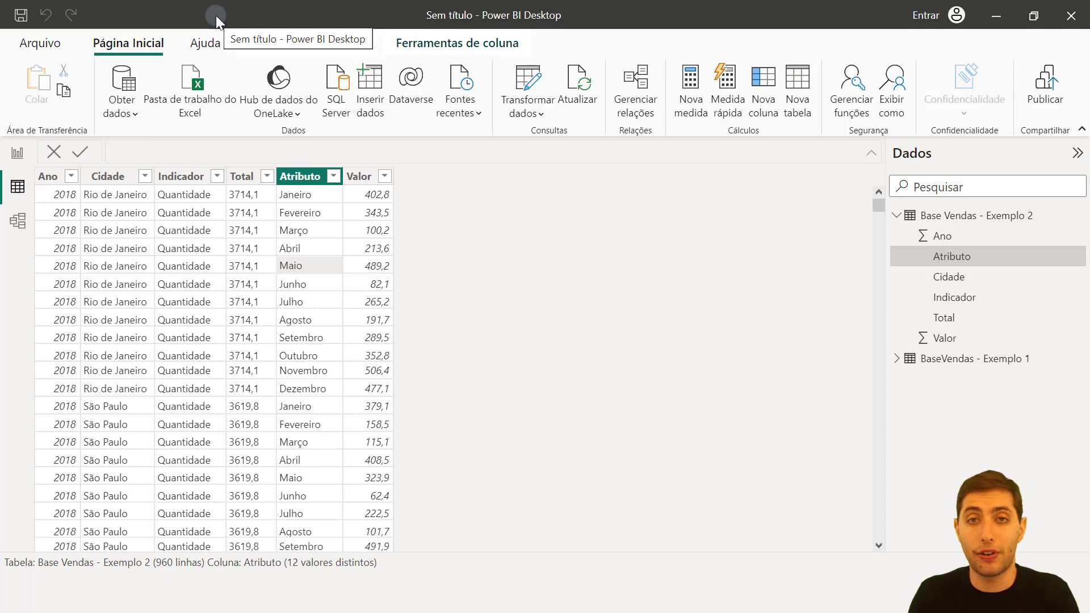
click(17, 153)
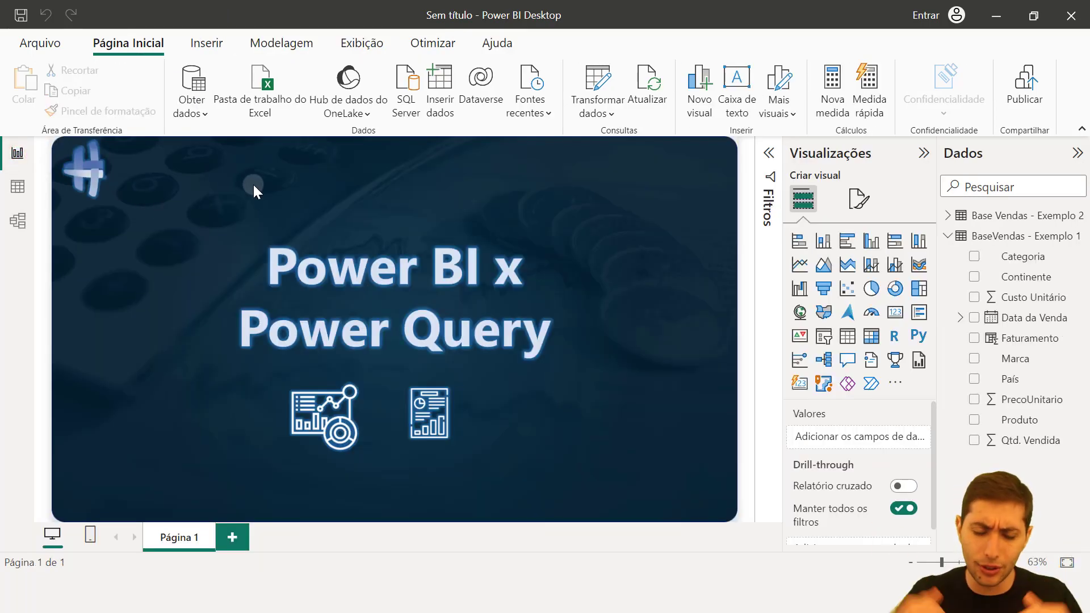